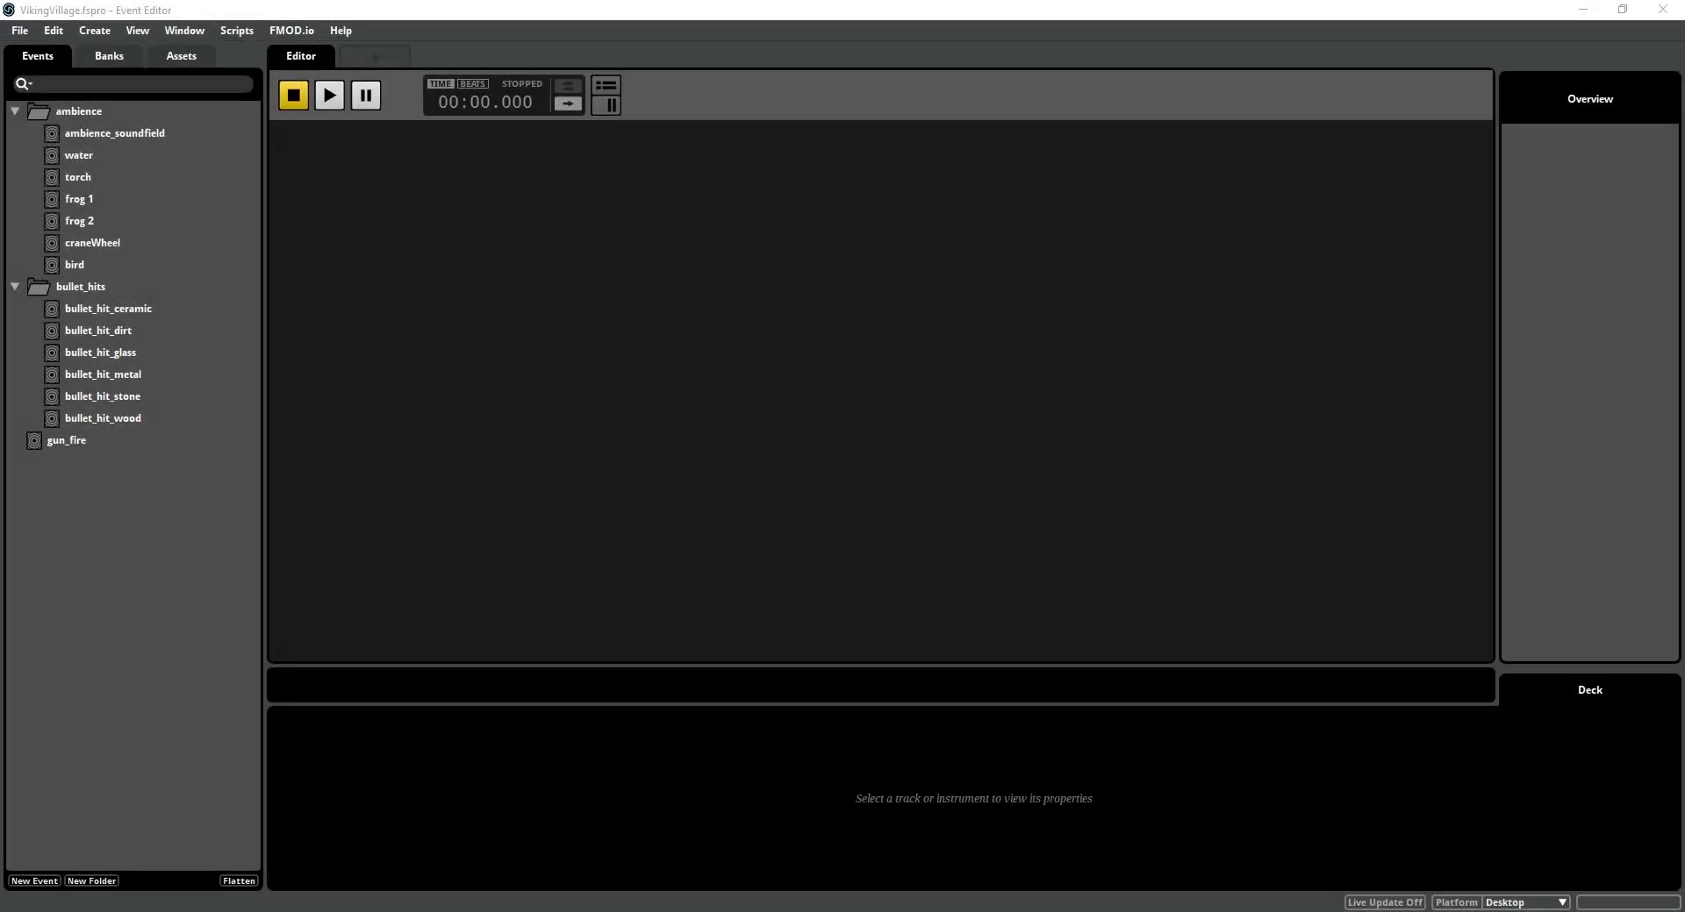
# Look through the events in the ambience and bullet_hits folders to see which are still empty.
pyautogui.click(112, 134)
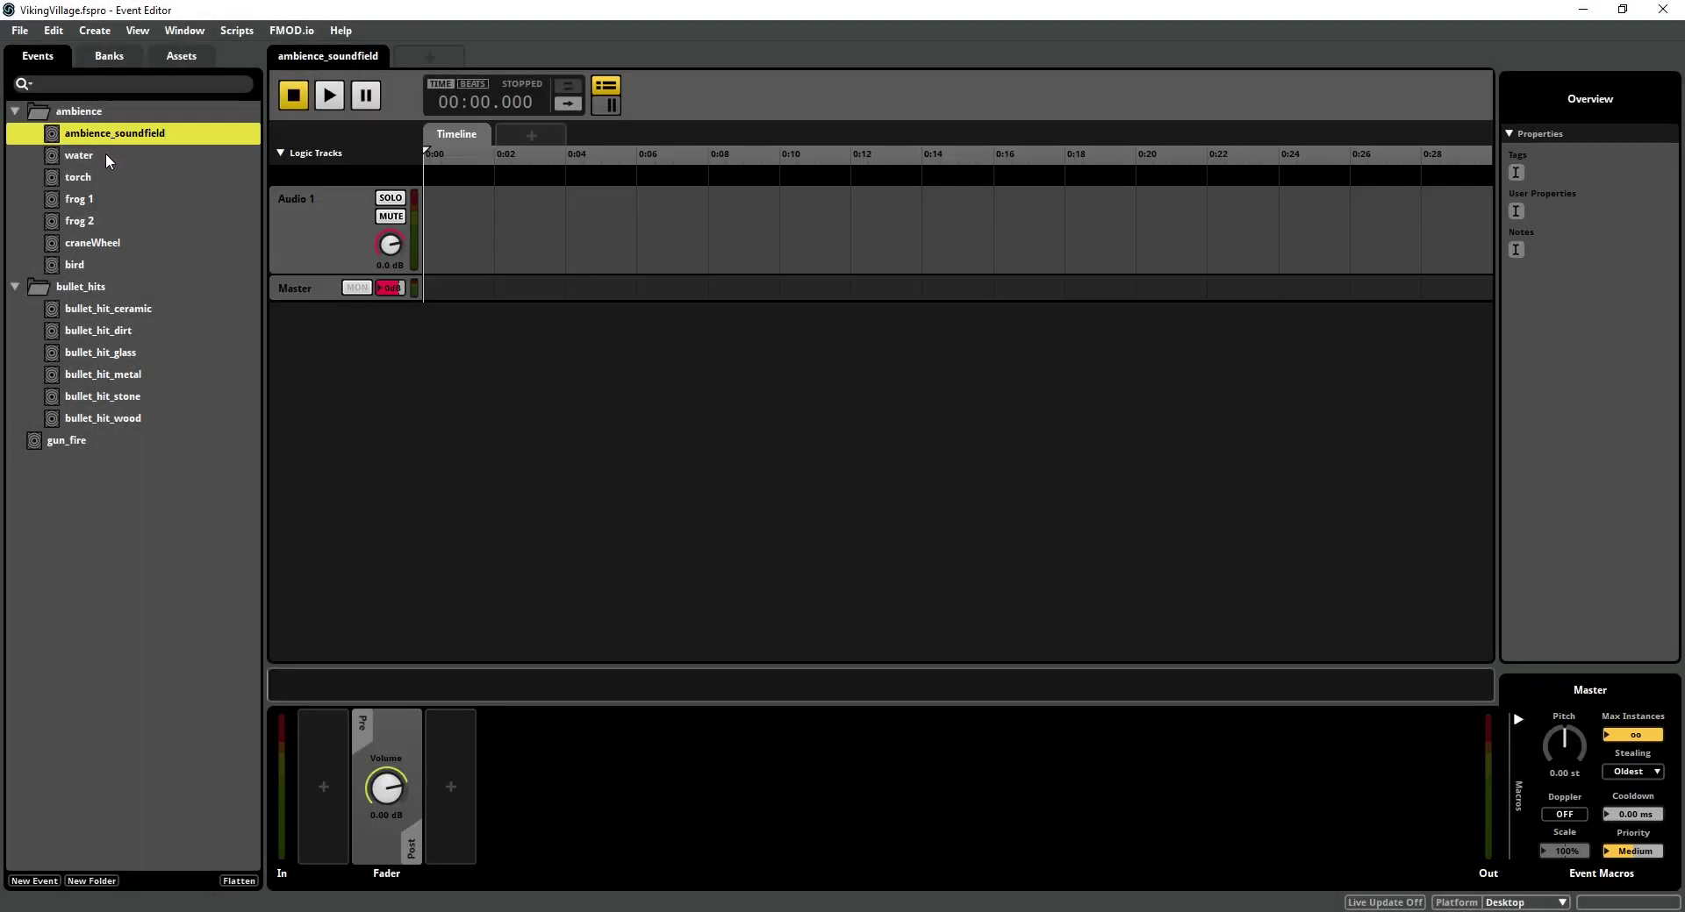
pyautogui.click(107, 176)
pyautogui.click(112, 202)
pyautogui.click(108, 264)
pyautogui.click(110, 308)
pyautogui.click(121, 354)
pyautogui.click(127, 419)
pyautogui.click(123, 309)
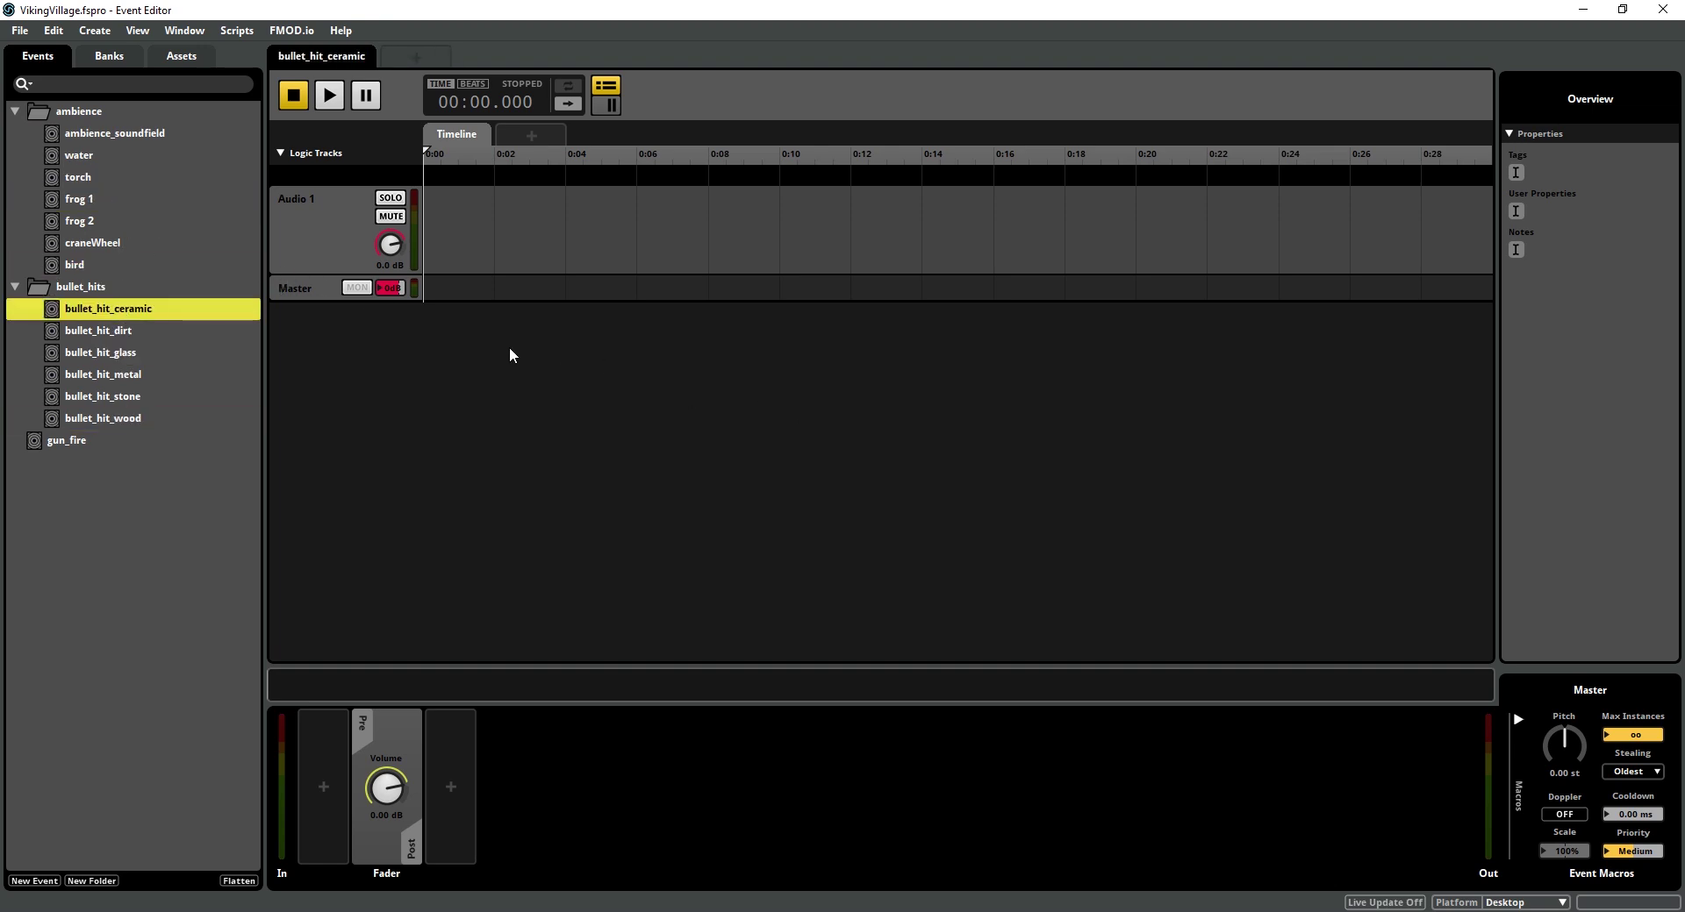
pyautogui.click(74, 462)
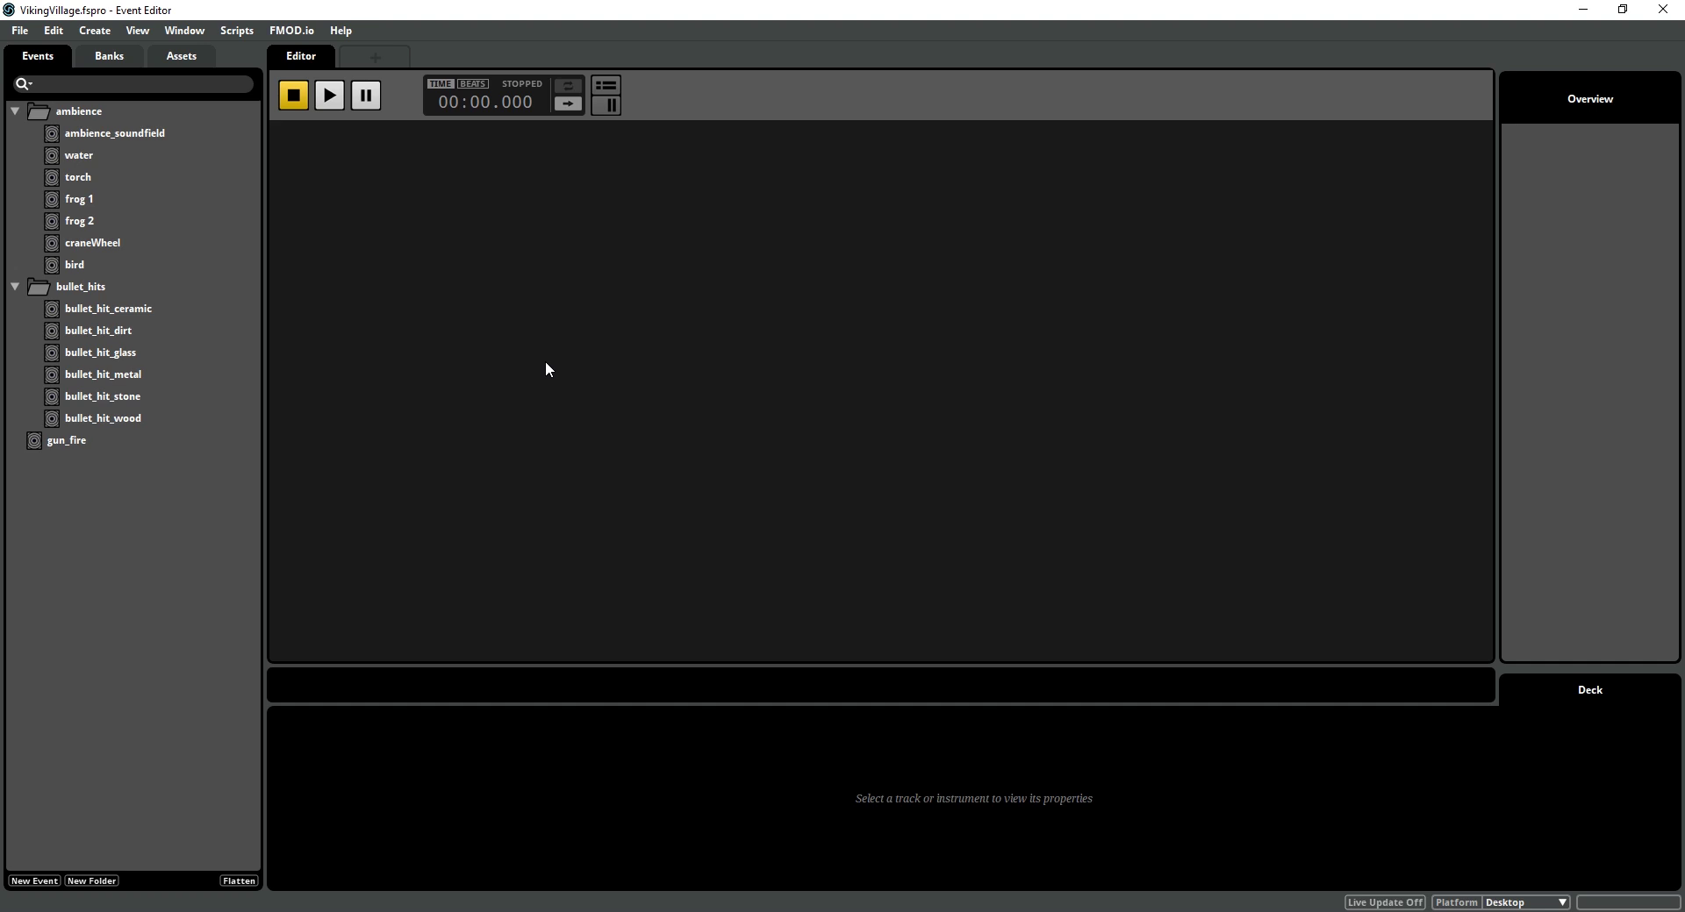
# Add the GVR Listener effect ahead of the fader on the Master Bus in the mixer.
pyautogui.hotkey('ctrl', '2')
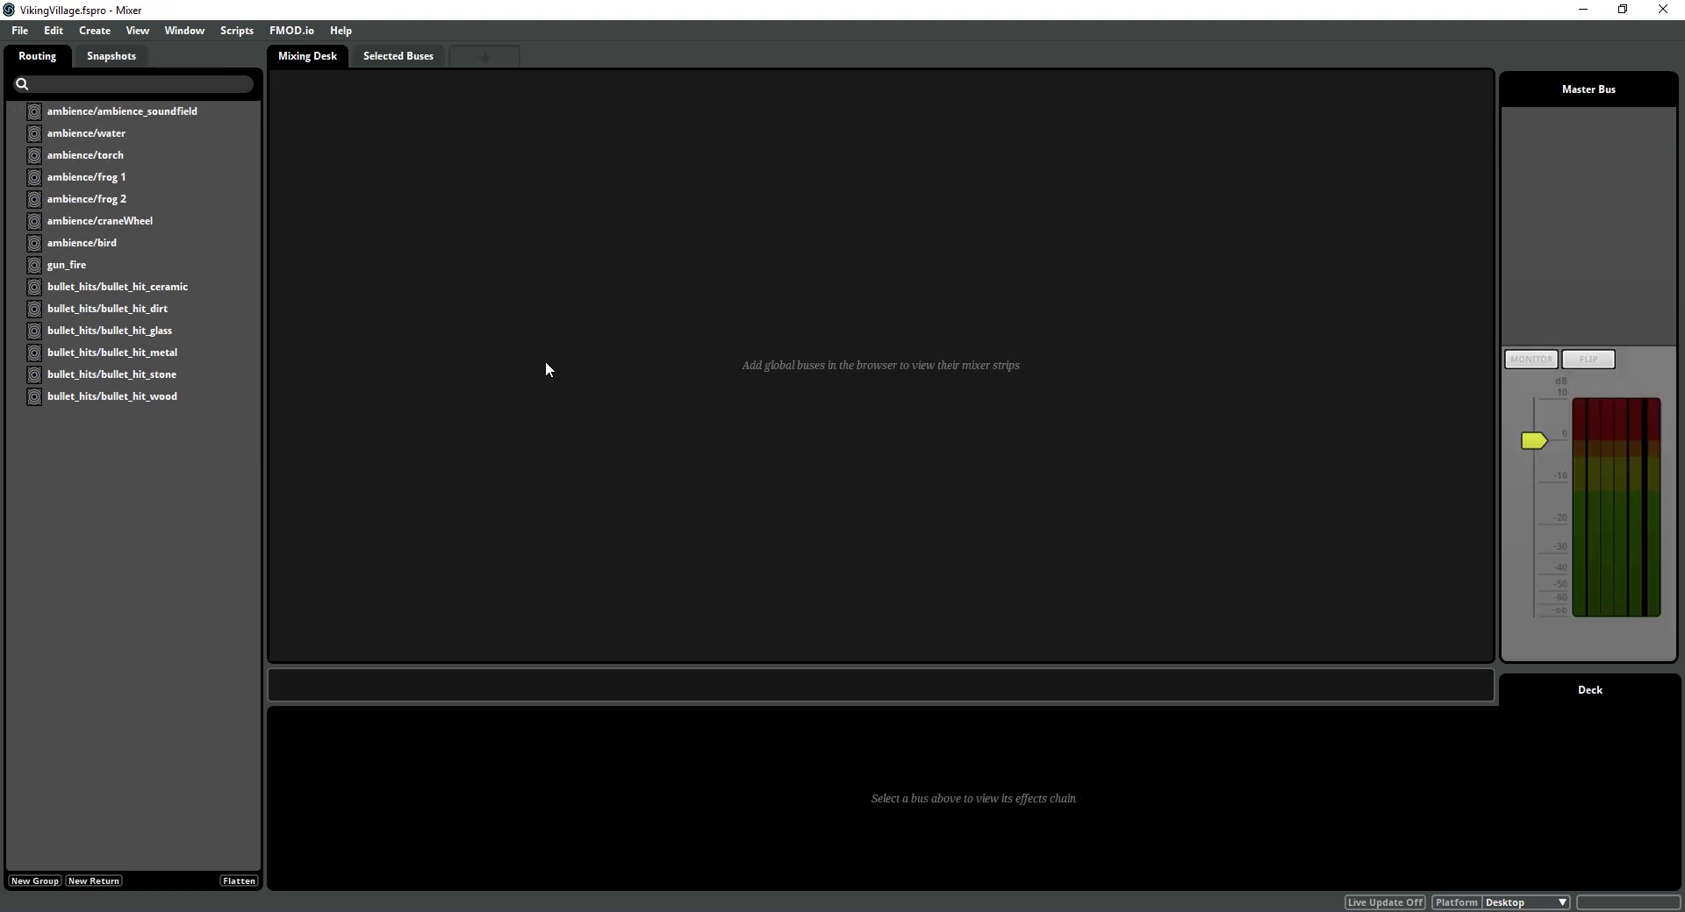
pyautogui.click(1600, 233)
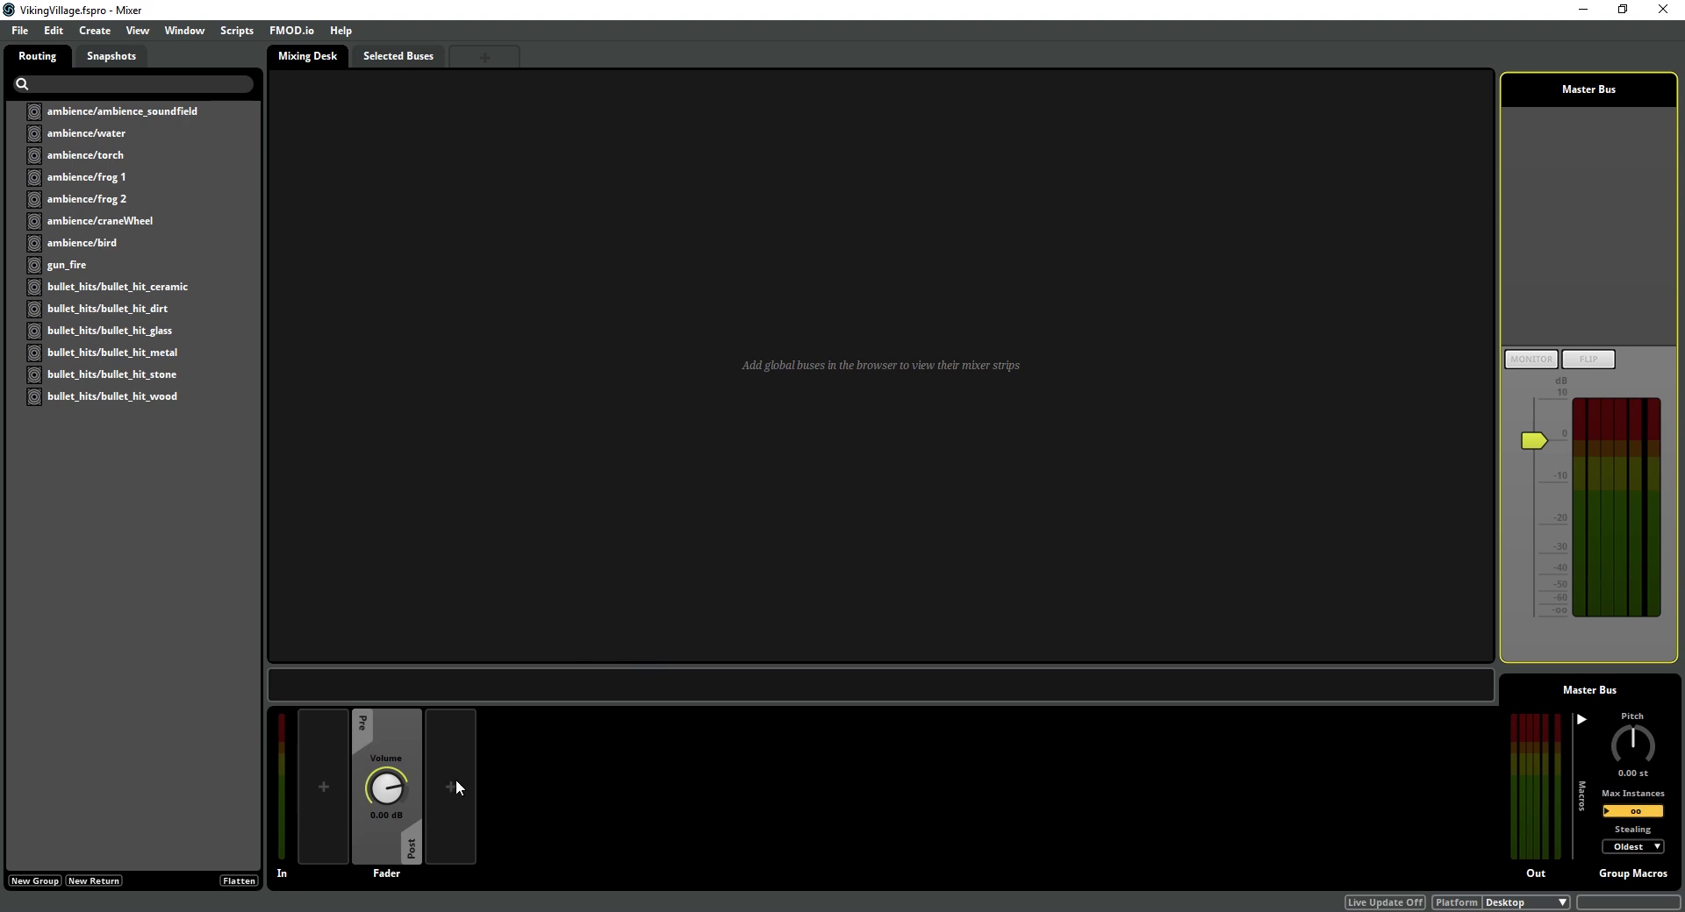
pyautogui.rightClick(335, 783)
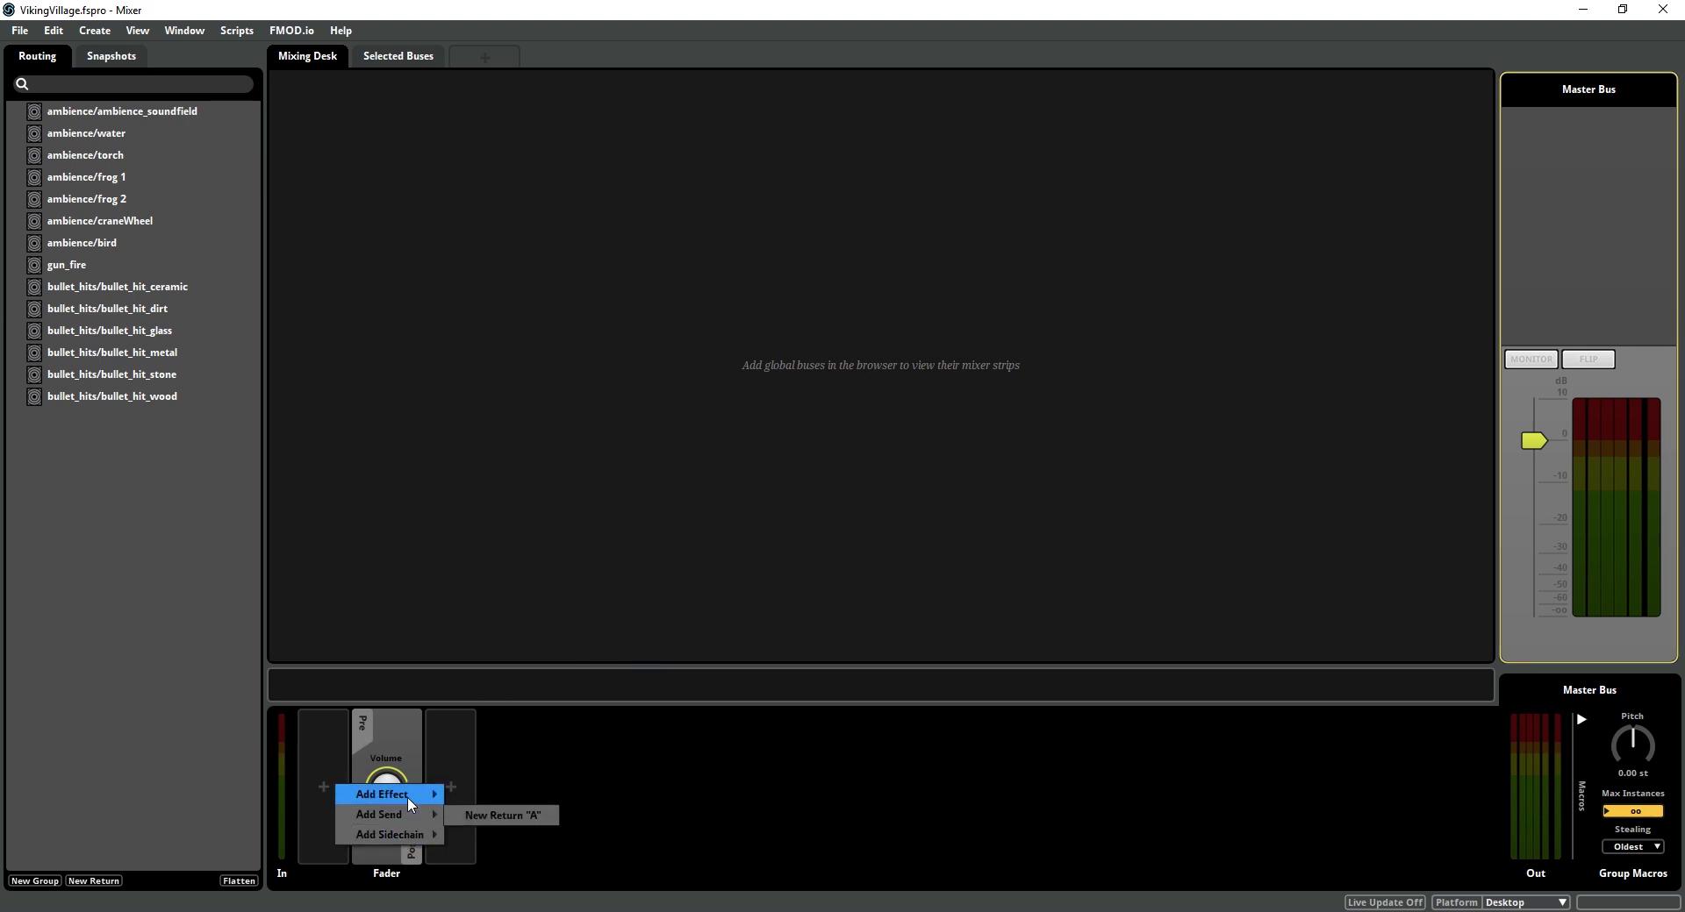
pyautogui.moveTo(407, 796)
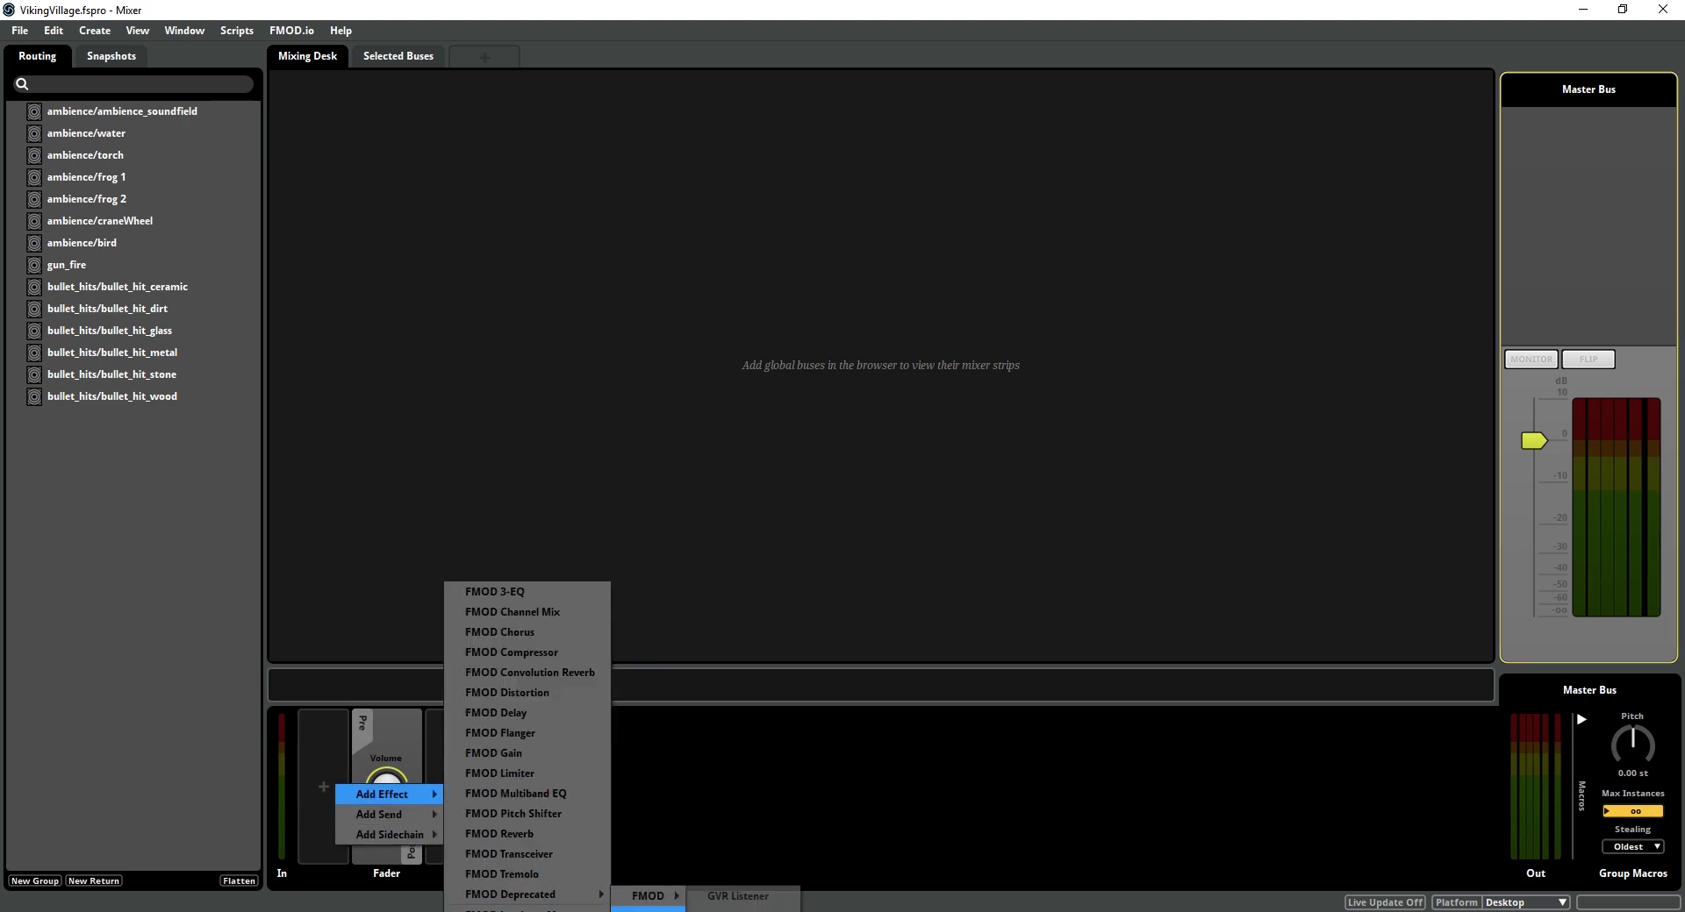
pyautogui.click(757, 896)
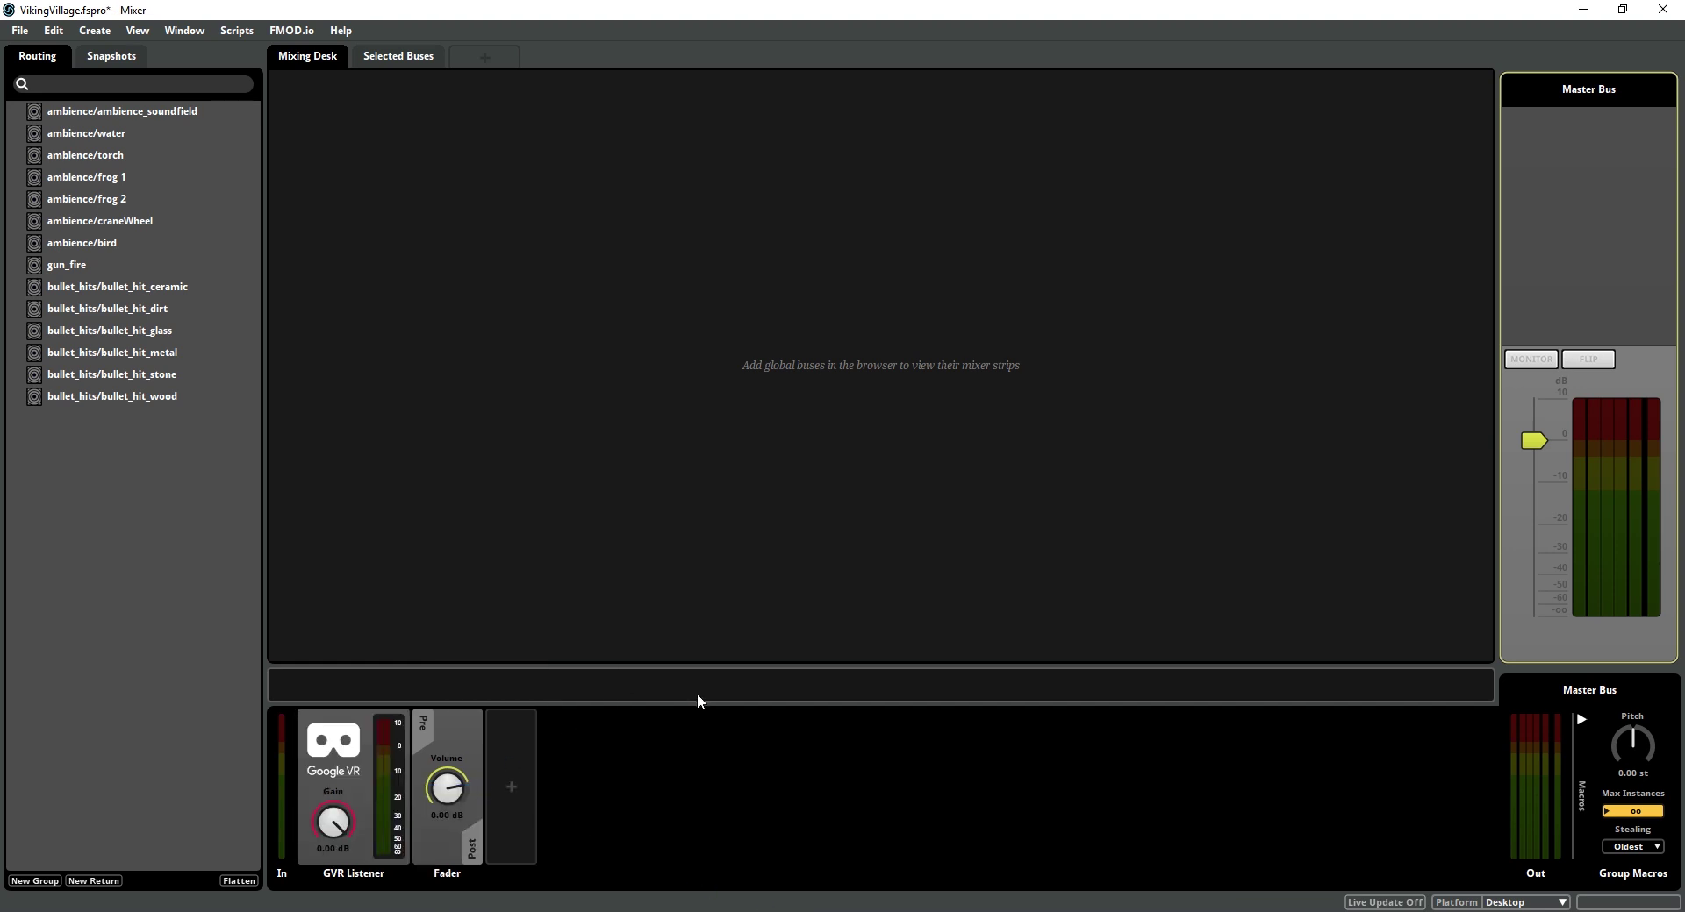
# Set the Master Bus output format to Stereo and select its GVR Listener effect.
pyautogui.rightClick(1523, 796)
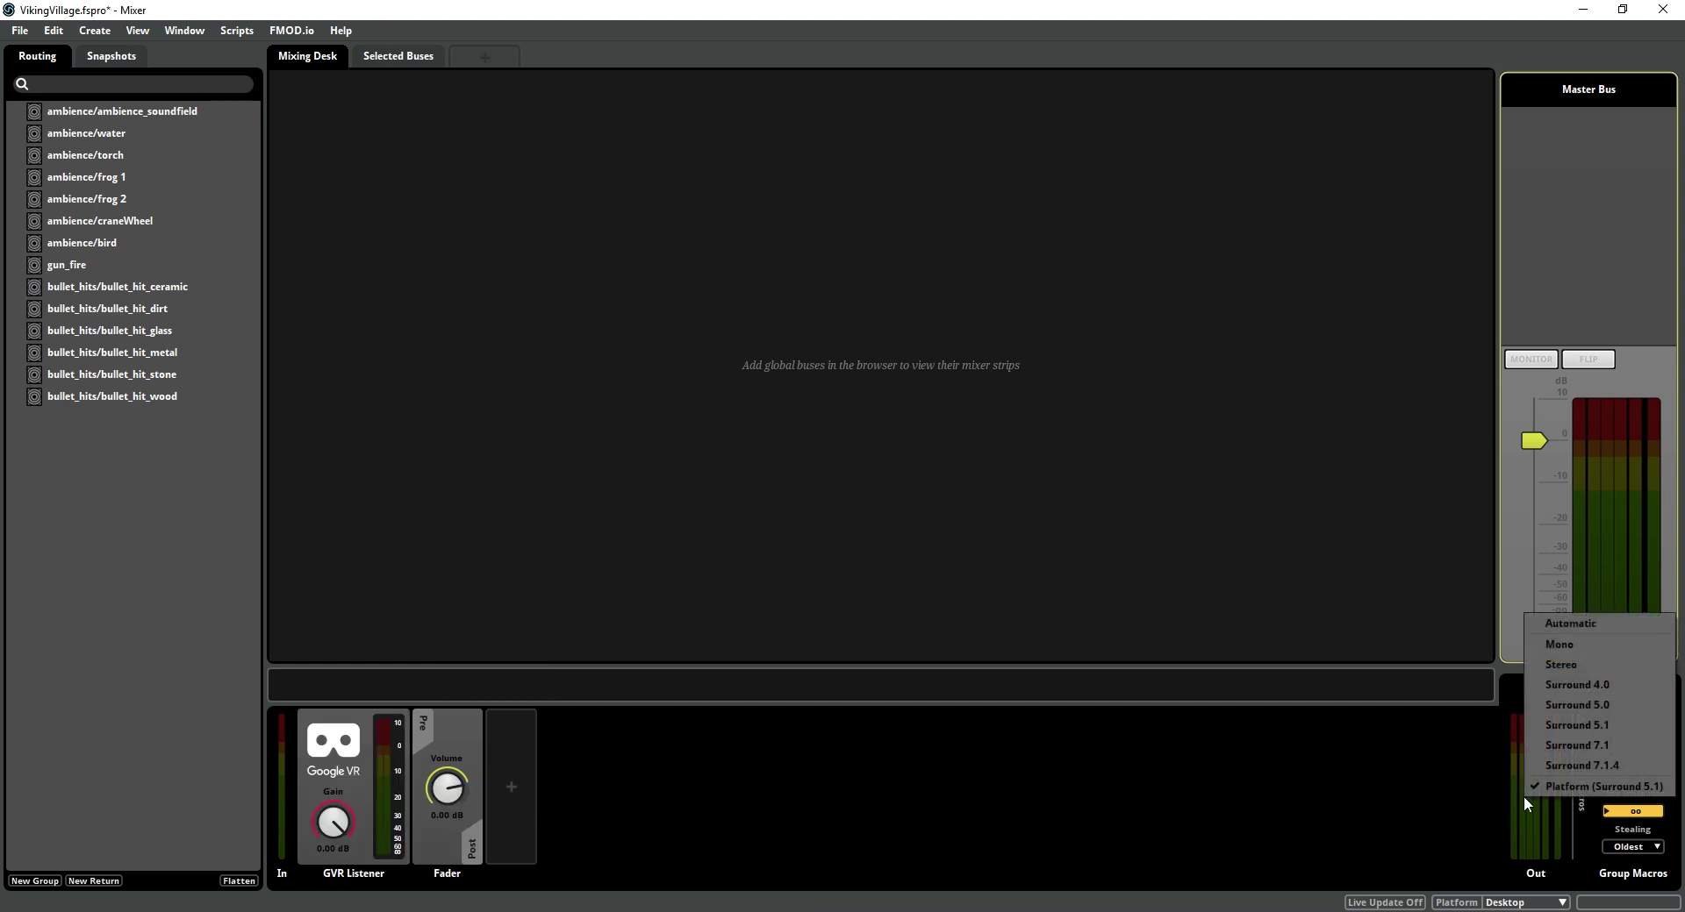
pyautogui.click(1581, 665)
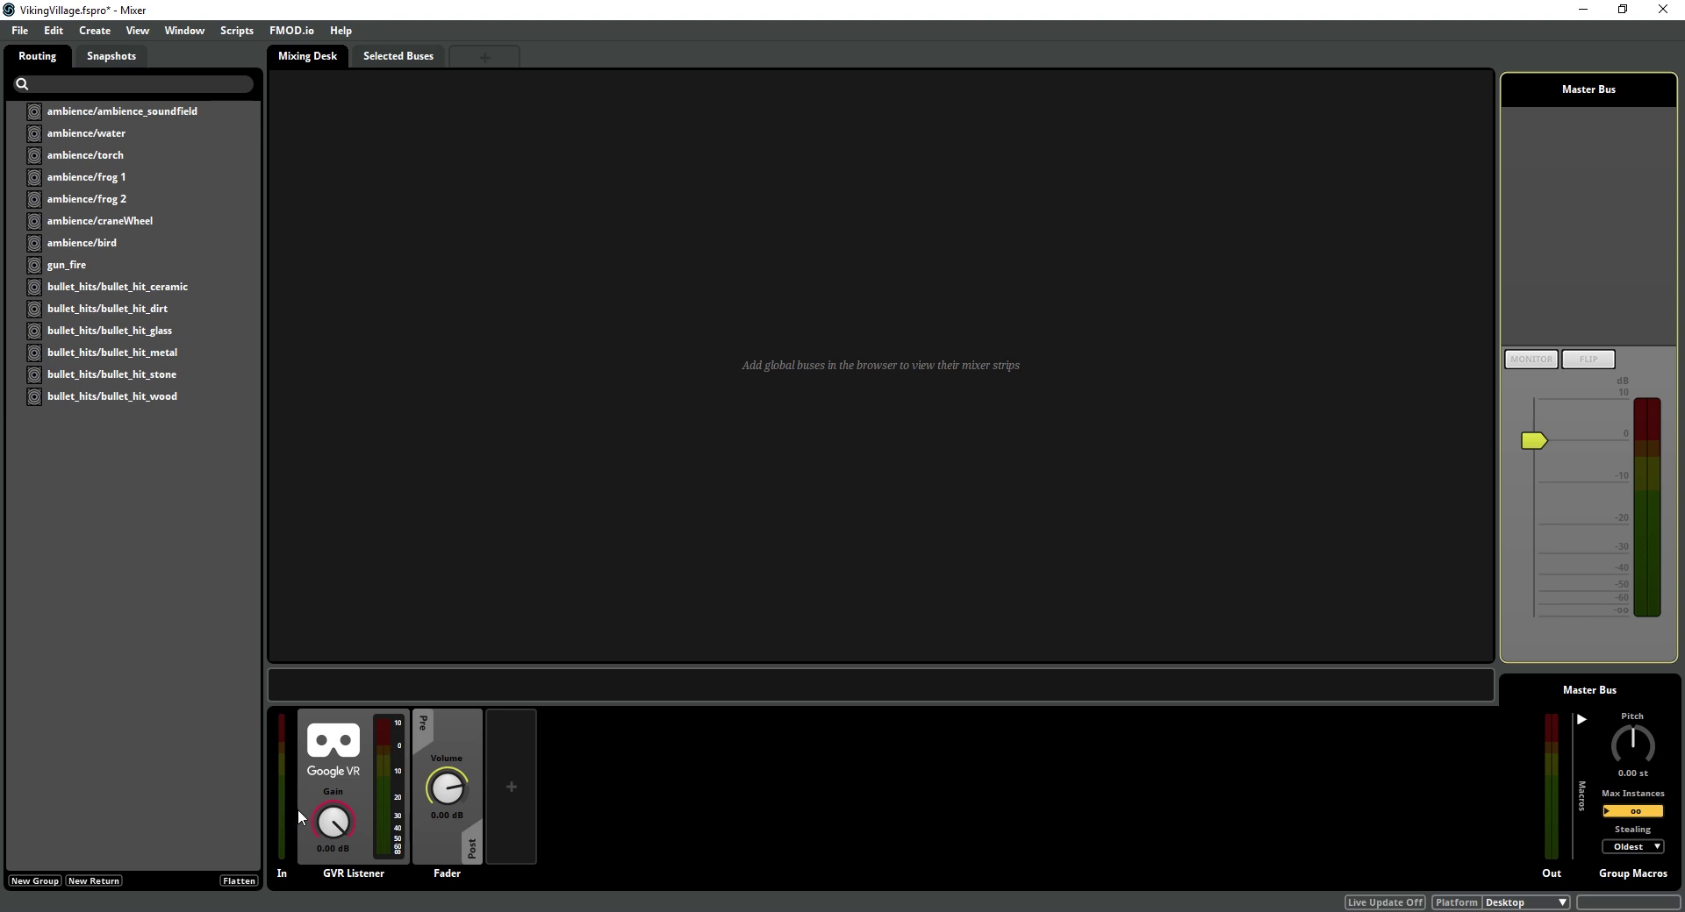
pyautogui.click(353, 769)
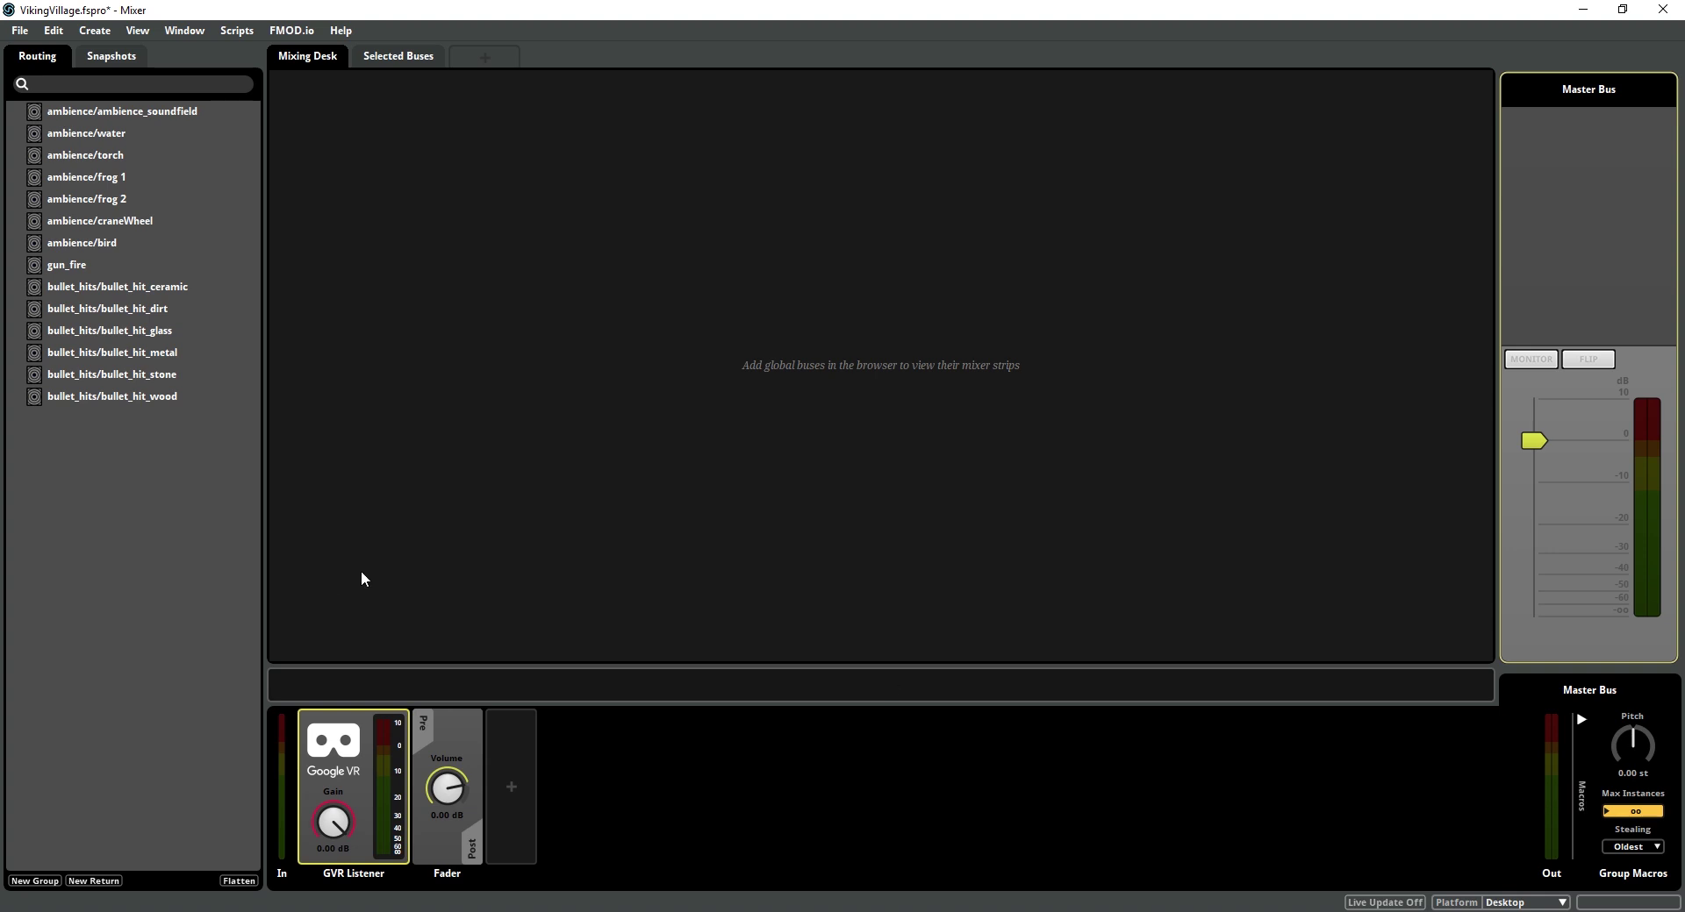
# Add the GVR Soundfield effect after the fader on the ambience_soundfield event's master track.
pyautogui.hotkey('ctrl', '1')
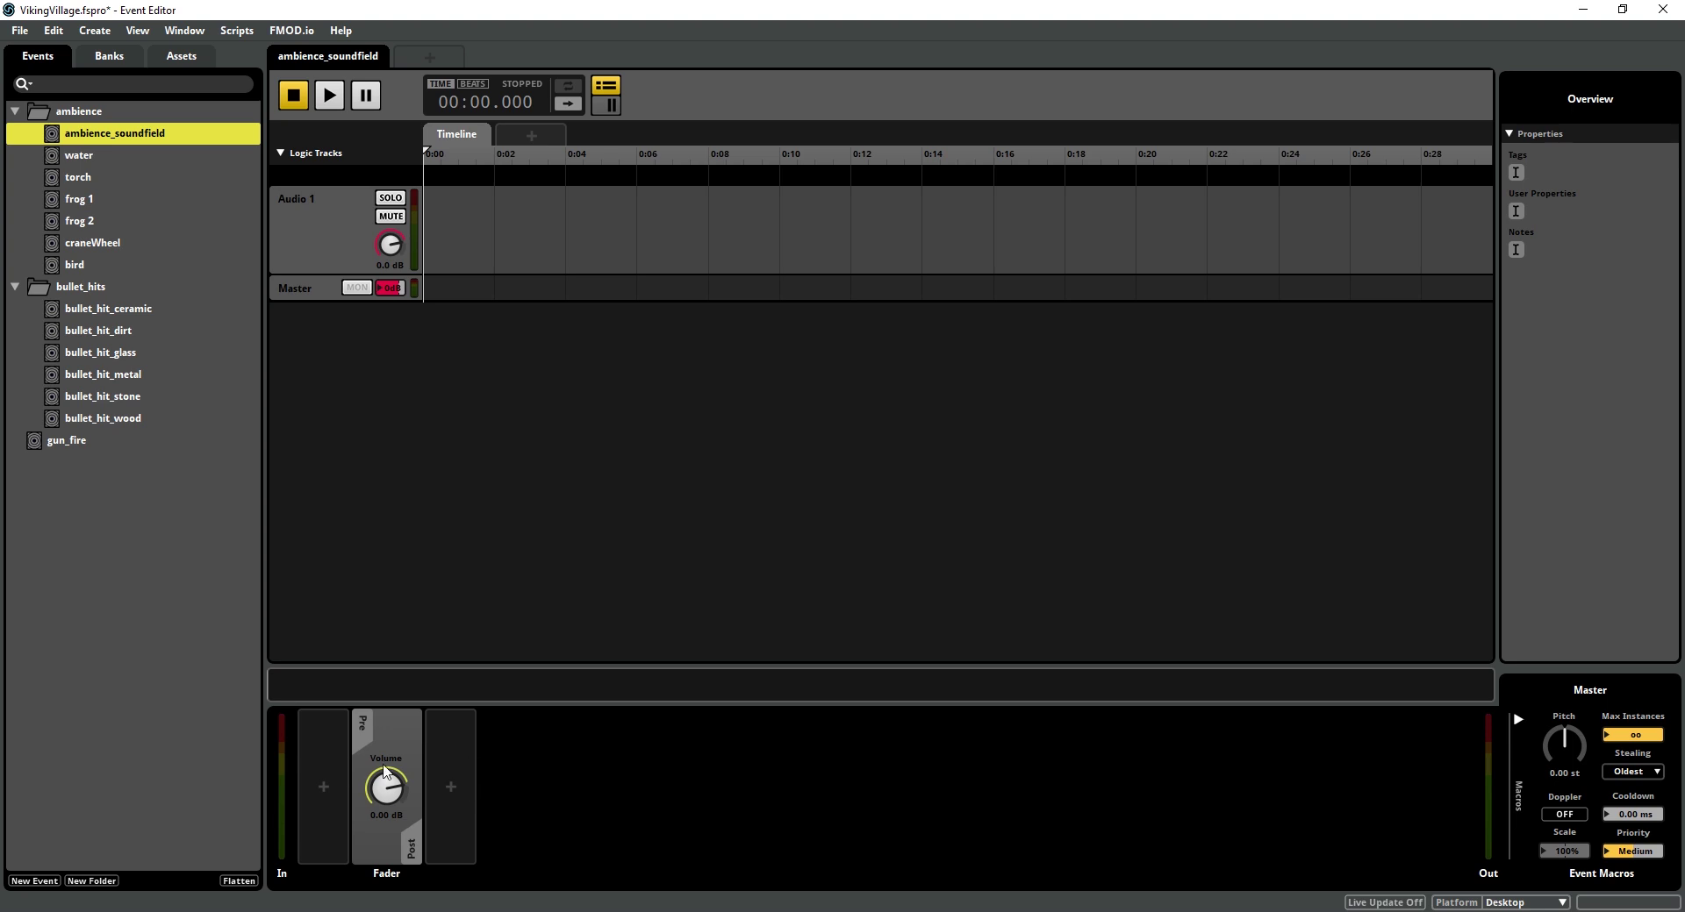
pyautogui.rightClick(445, 761)
pyautogui.moveTo(530, 778)
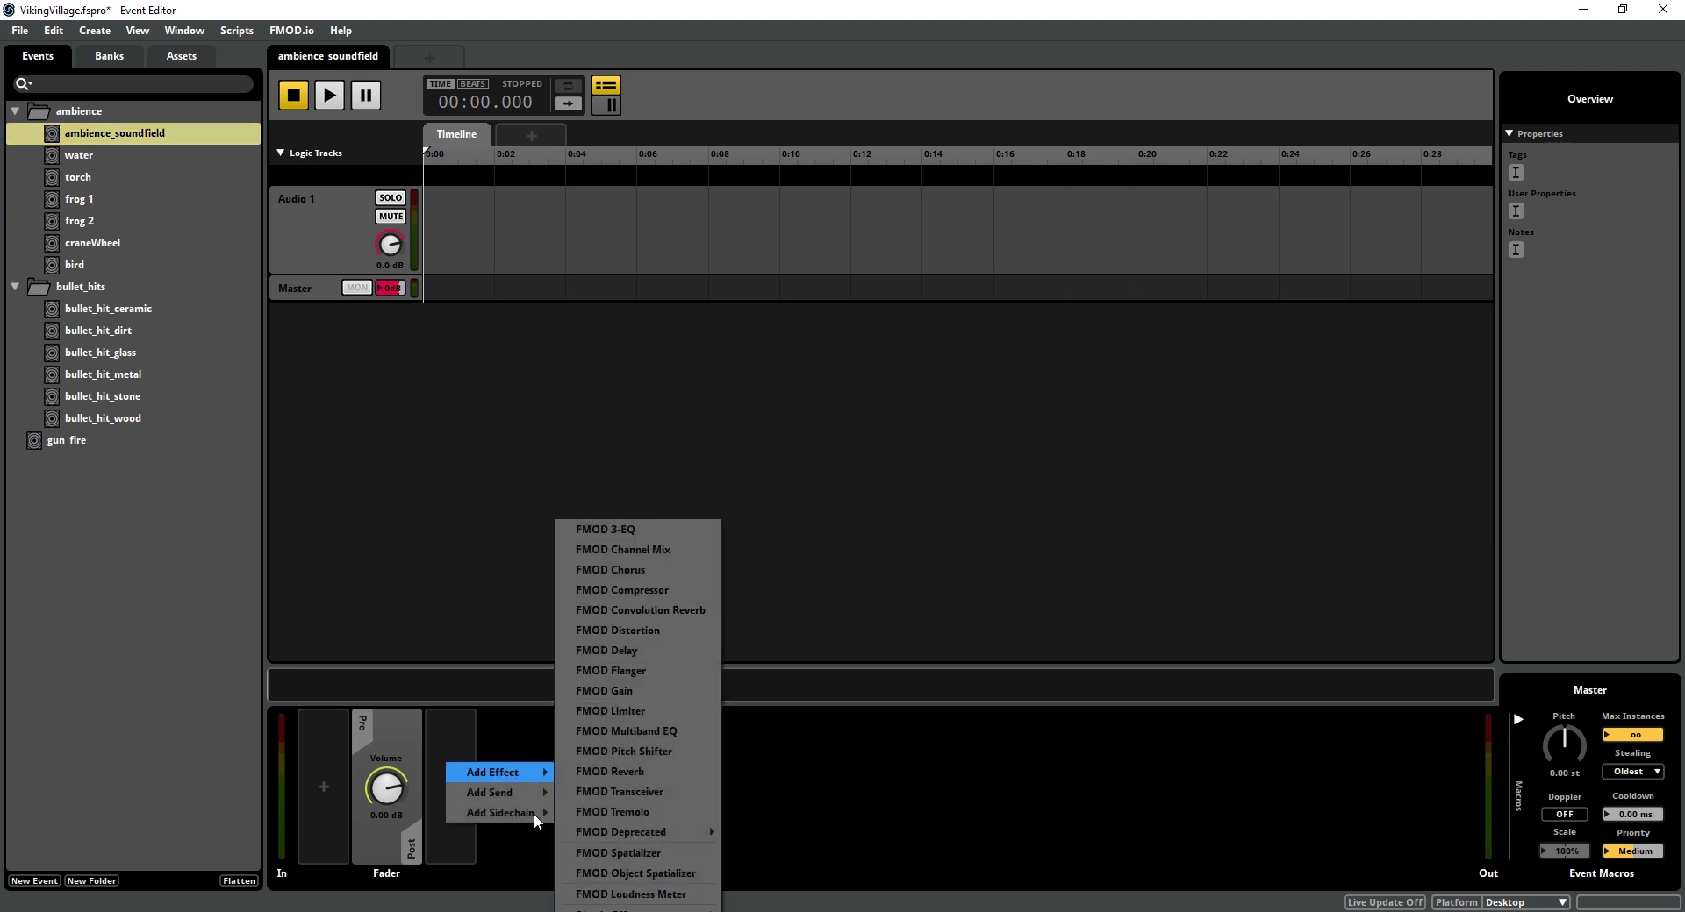
pyautogui.moveTo(667, 908)
pyautogui.moveTo(746, 909)
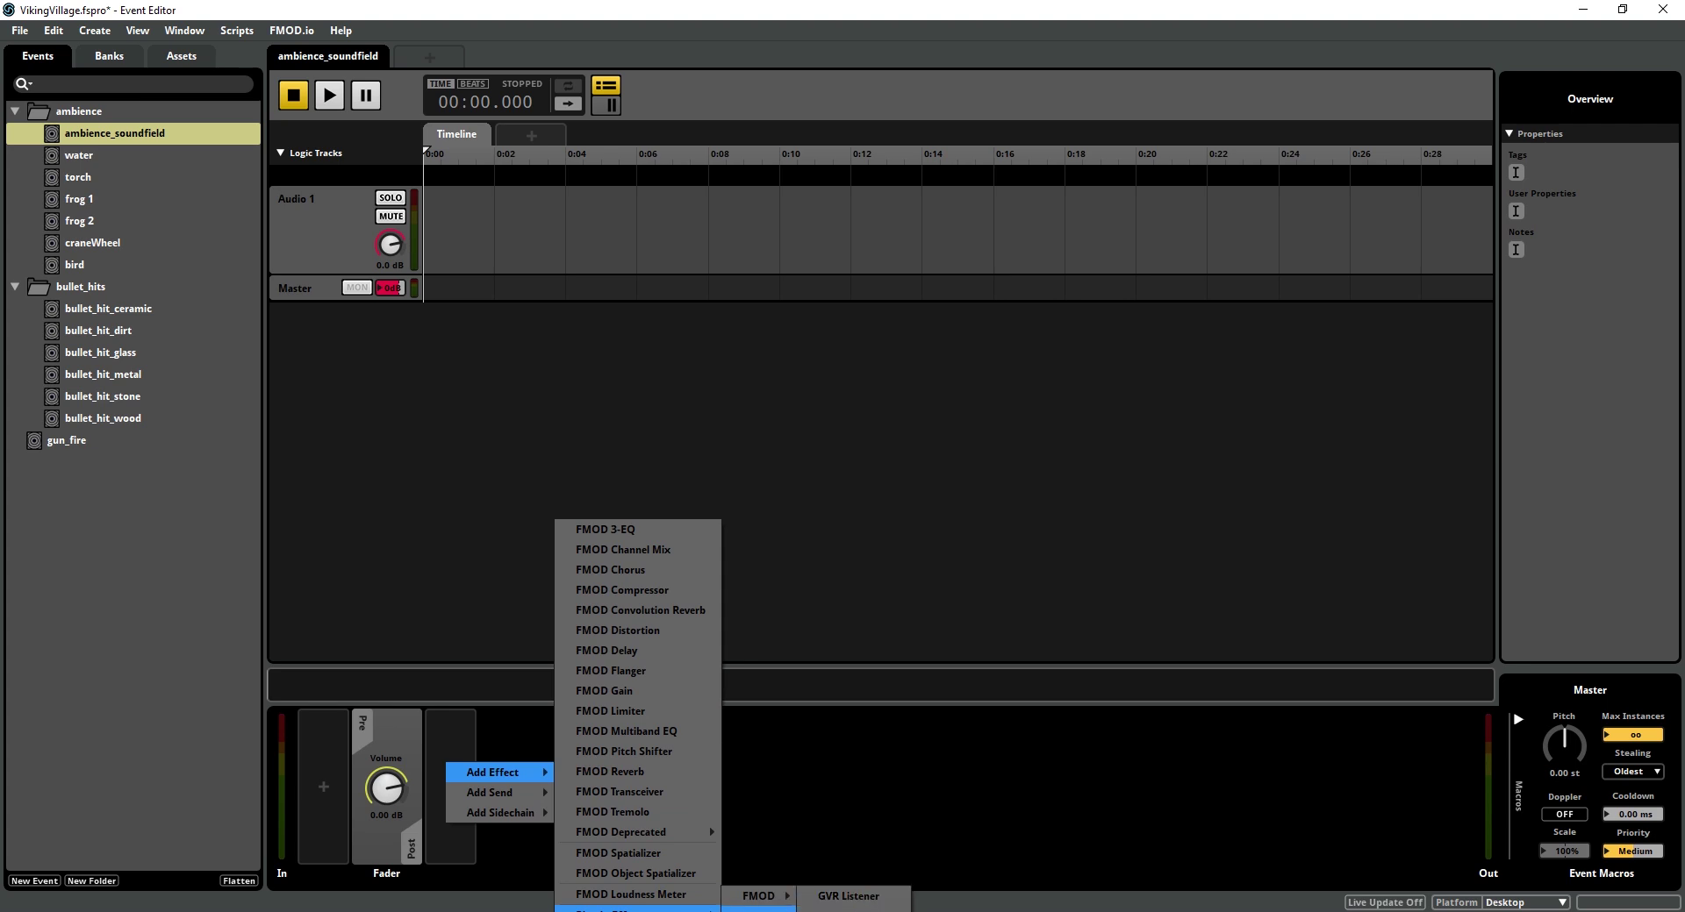
pyautogui.click(851, 909)
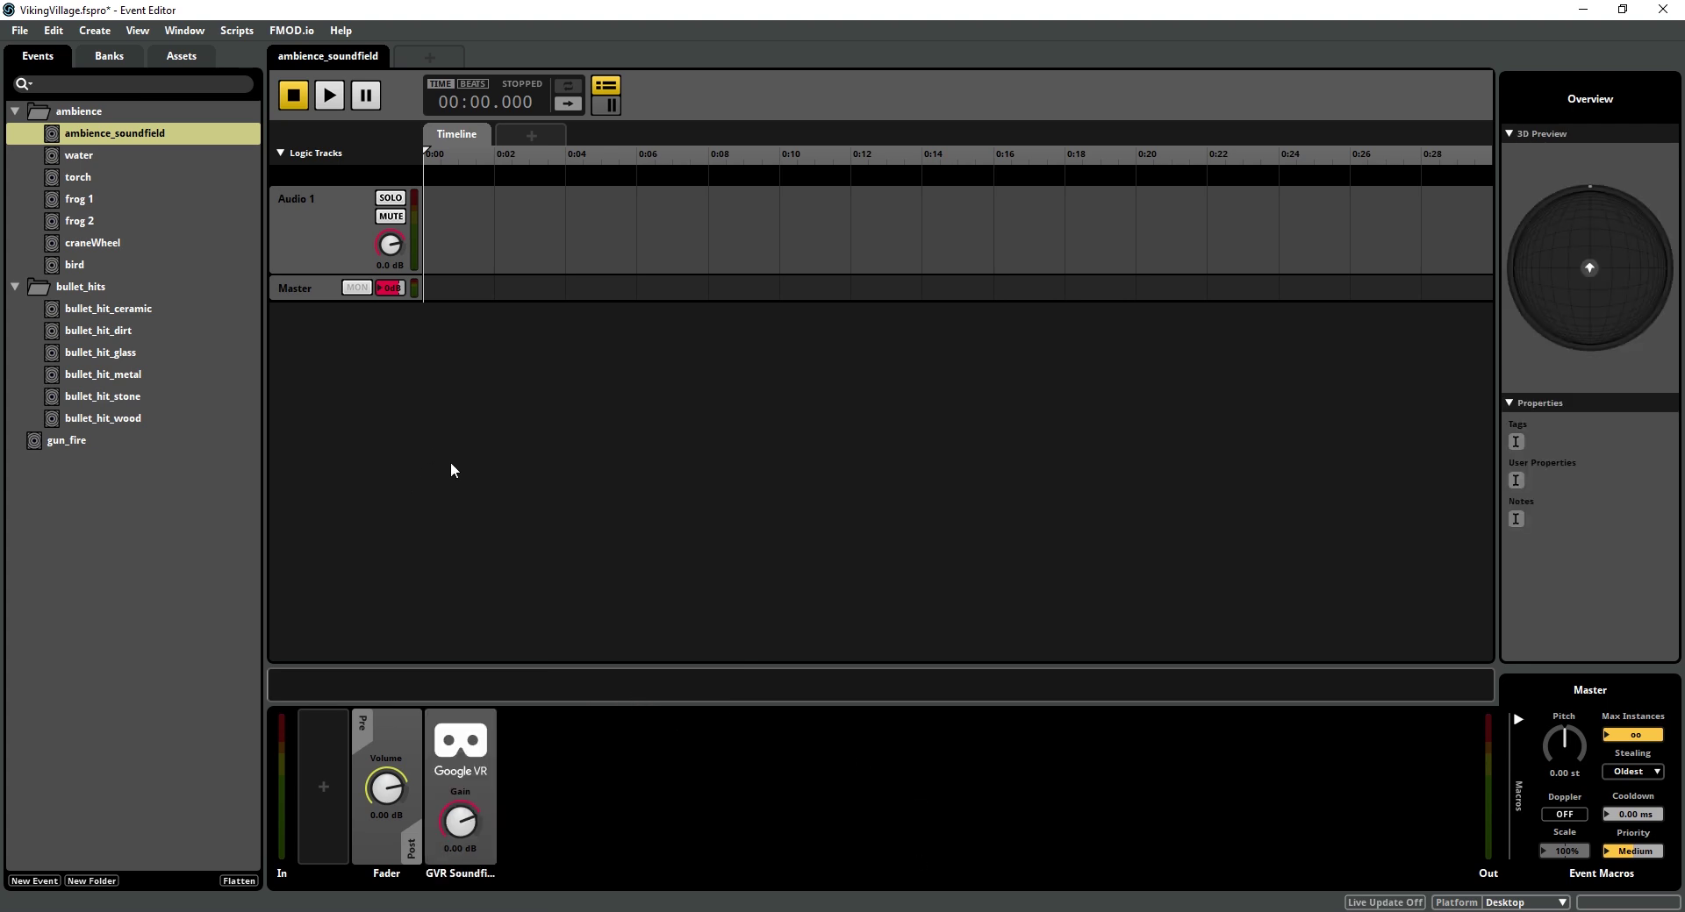
# Place the Early Morning ambiX recording on the ambience_soundfield event's Audio 1 track, starting at 0:00.
pyautogui.click(180, 55)
pyautogui.moveTo(122, 111); pyautogui.dragTo(551, 212)
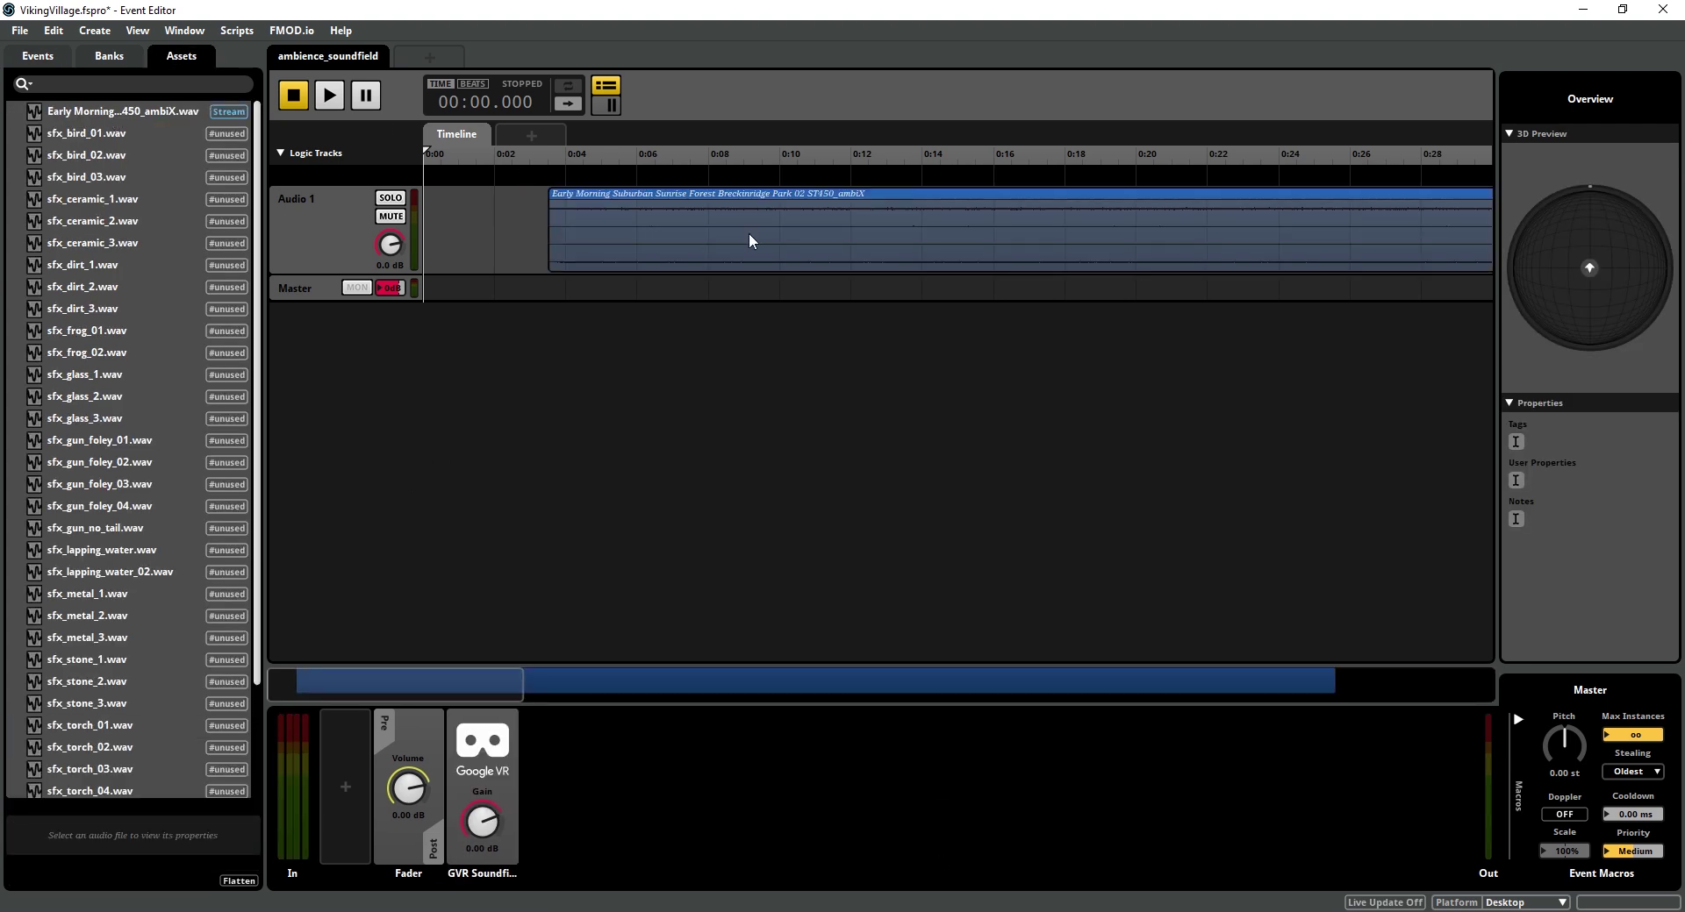
pyautogui.moveTo(750, 233); pyautogui.dragTo(623, 233)
pyautogui.click(38, 55)
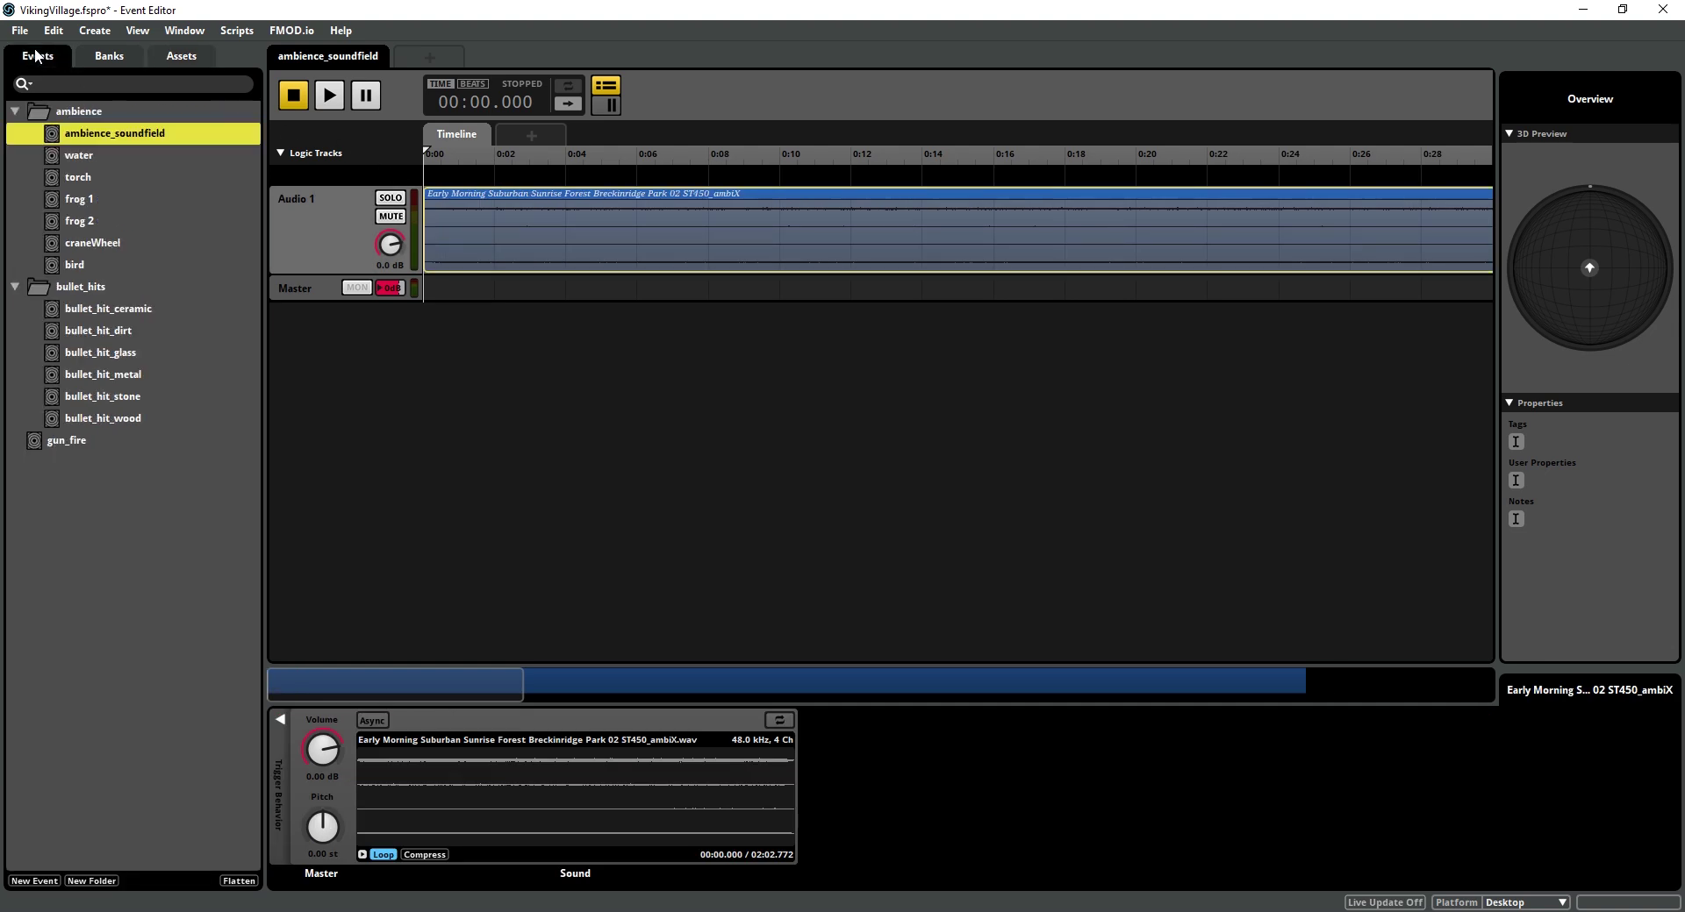
# Add a loop region from about 0:04 to 2:00 over the ambience_soundfield recording.
pyautogui.scroll(-5, 641, 391)
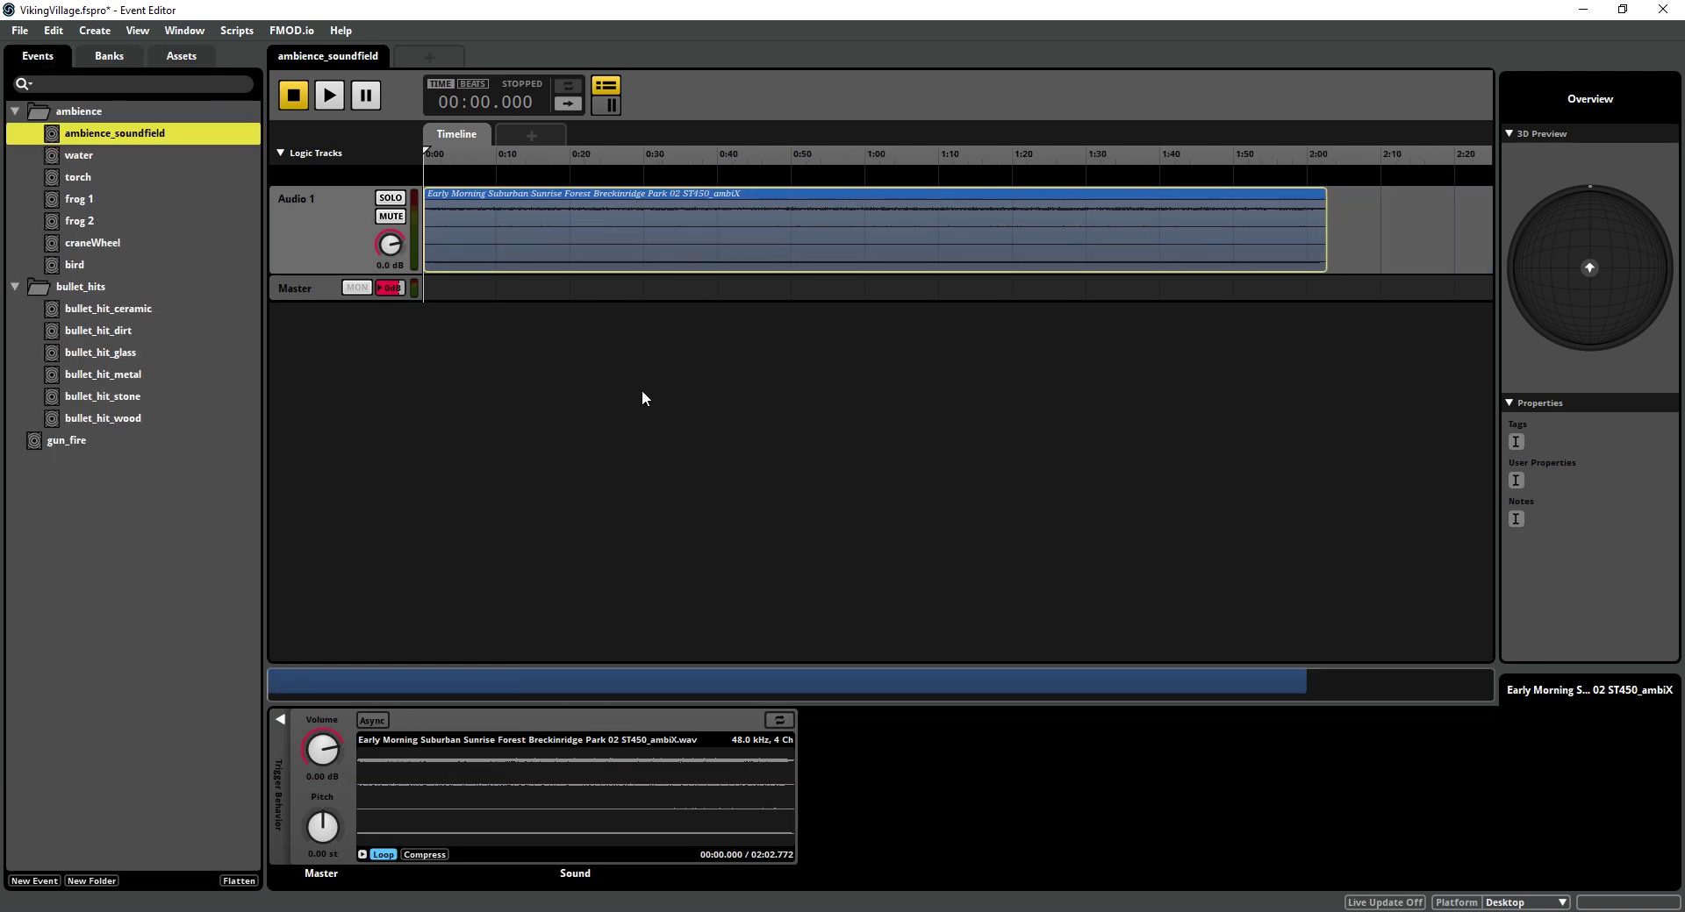
pyautogui.rightClick(455, 163)
pyautogui.click(543, 211)
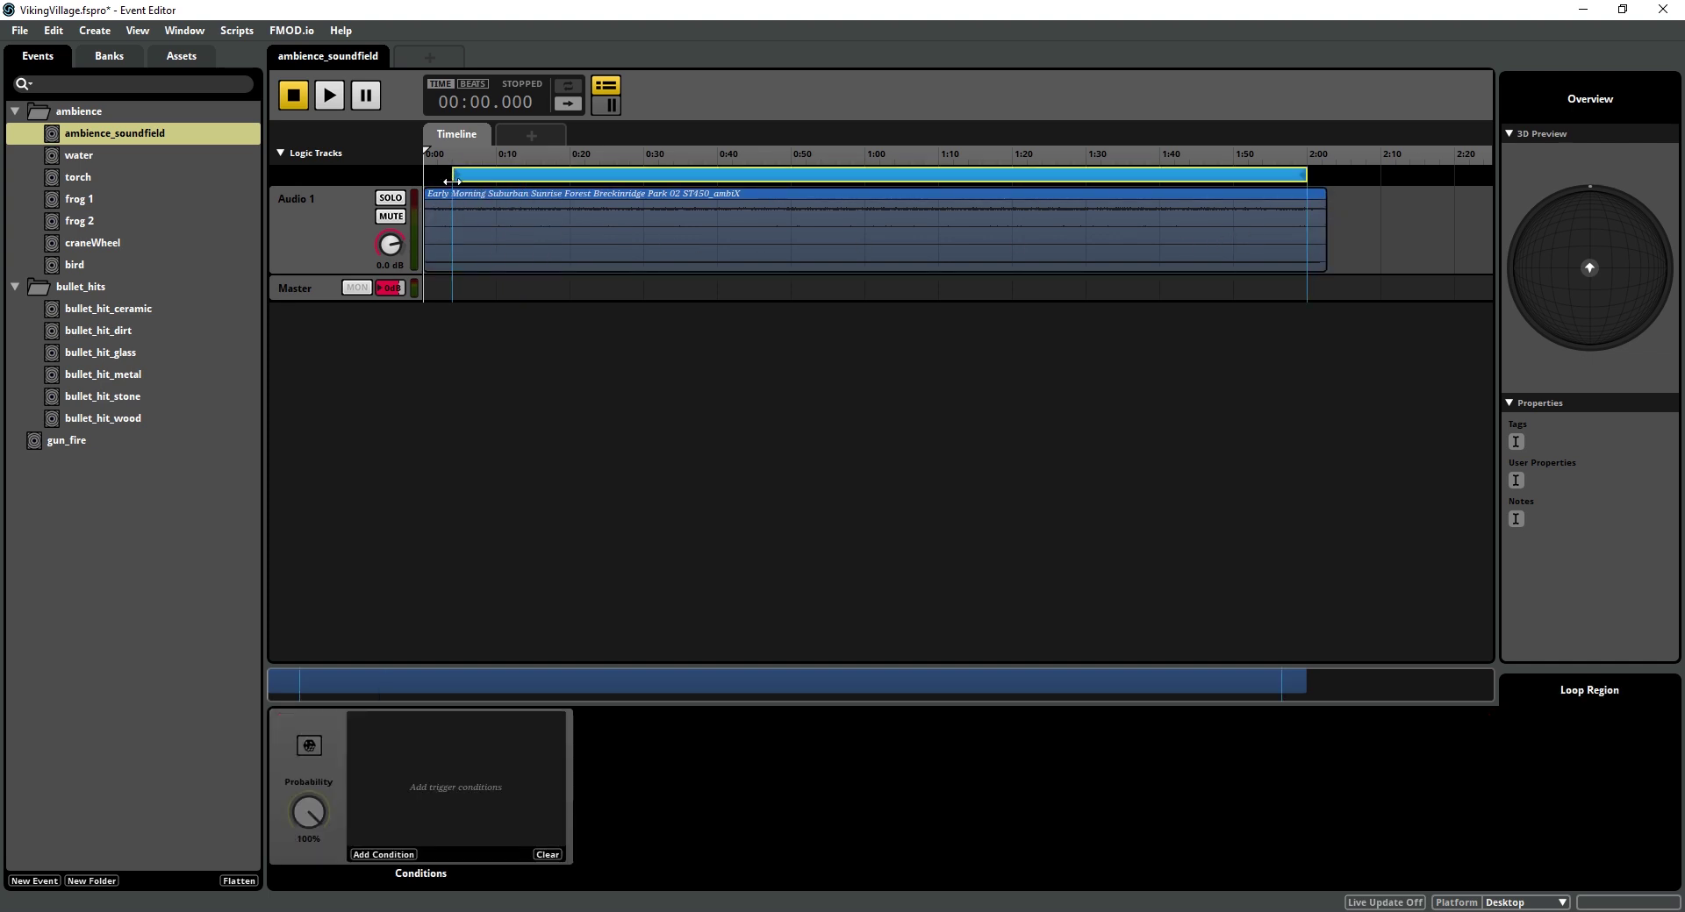
# Play the ambience_soundfield event while moving and rotating its position in the 3D preview, and stop playback.
pyautogui.click(695, 456)
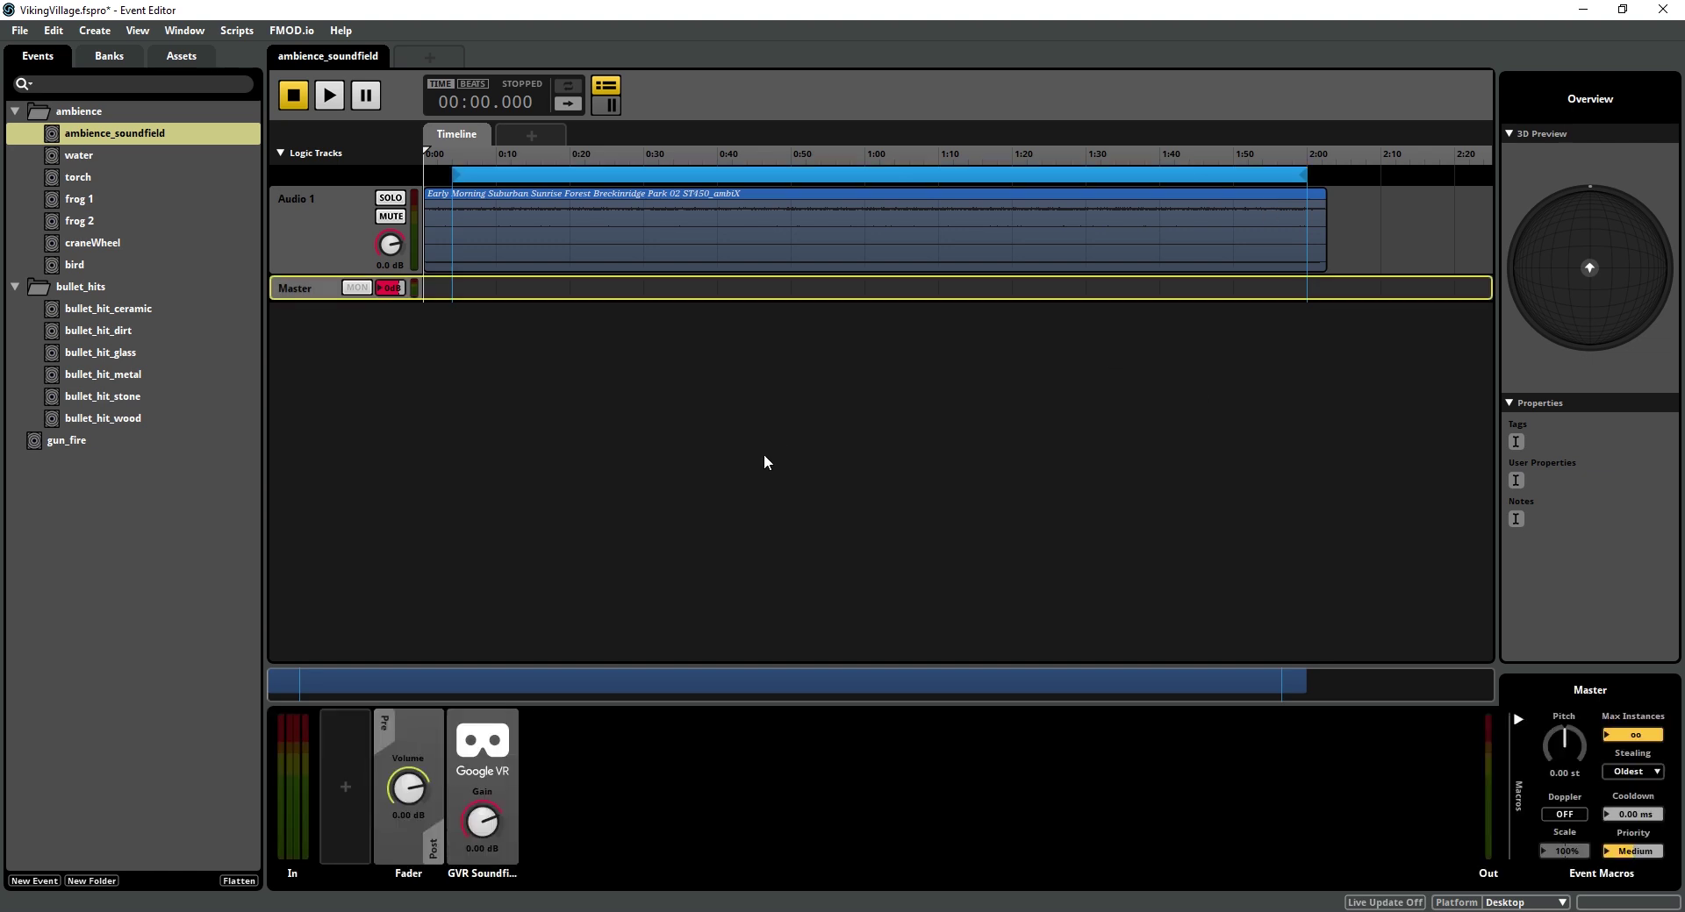
pyautogui.press('space')
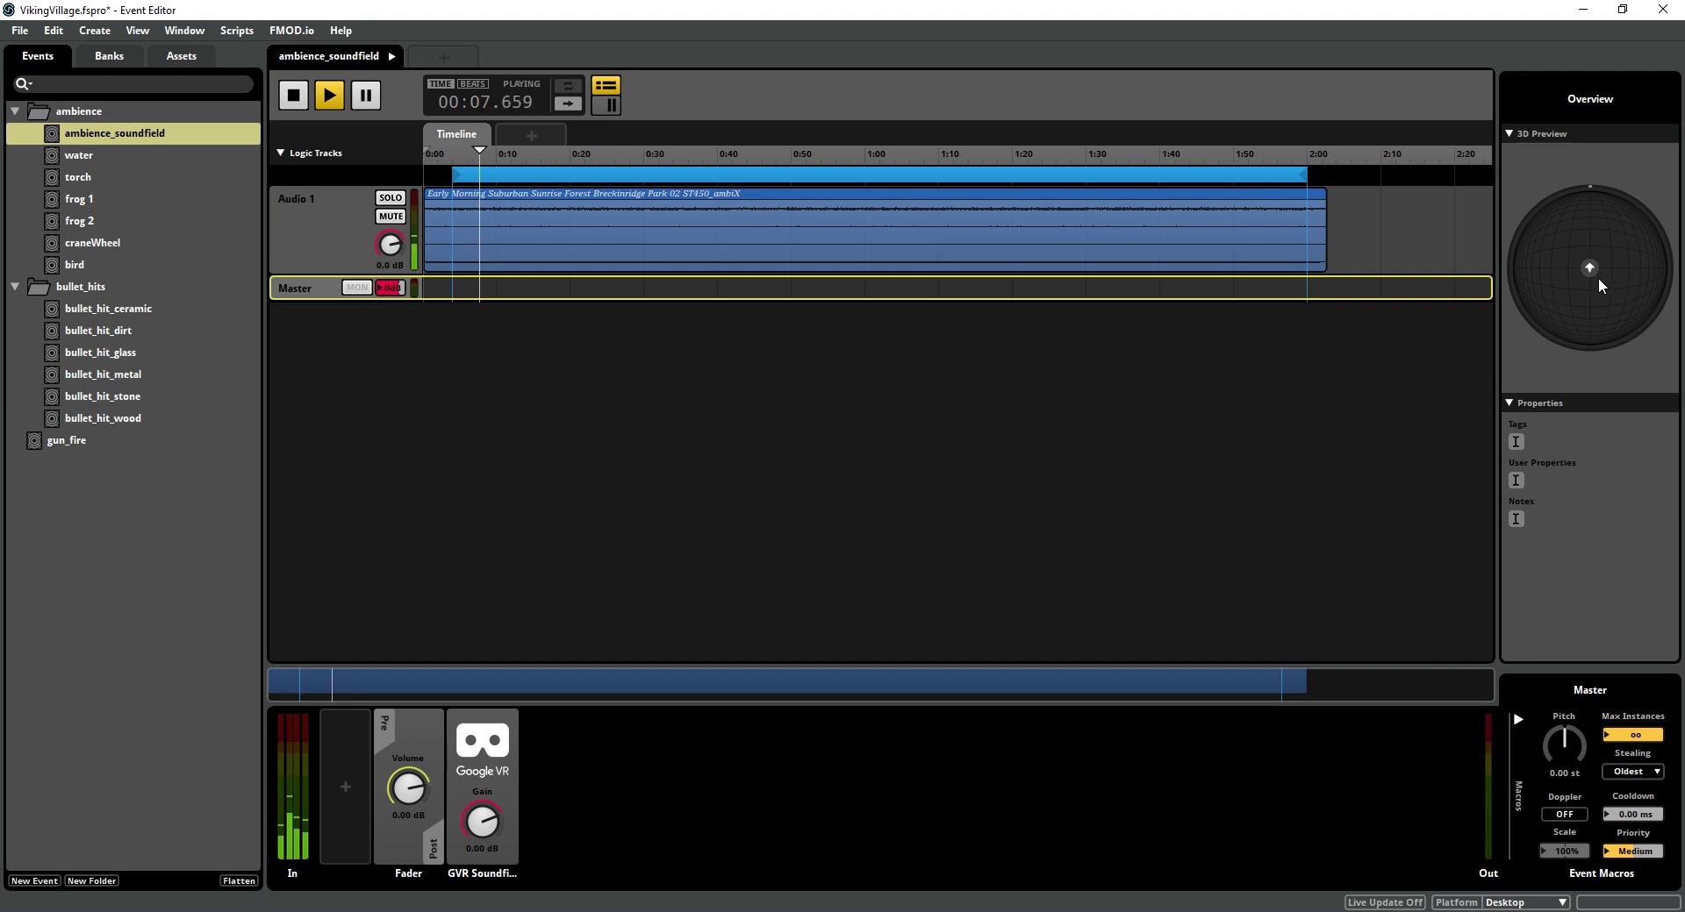
pyautogui.moveTo(1598, 277); pyautogui.dragTo(1588, 284)
pyautogui.scroll(-5, 1587, 286)
pyautogui.moveTo(1597, 271); pyautogui.dragTo(1609, 306)
pyautogui.press('space')
# Add the GVR Source effect after the fader to all ambience events from water to bird at once.
pyautogui.press('Down')
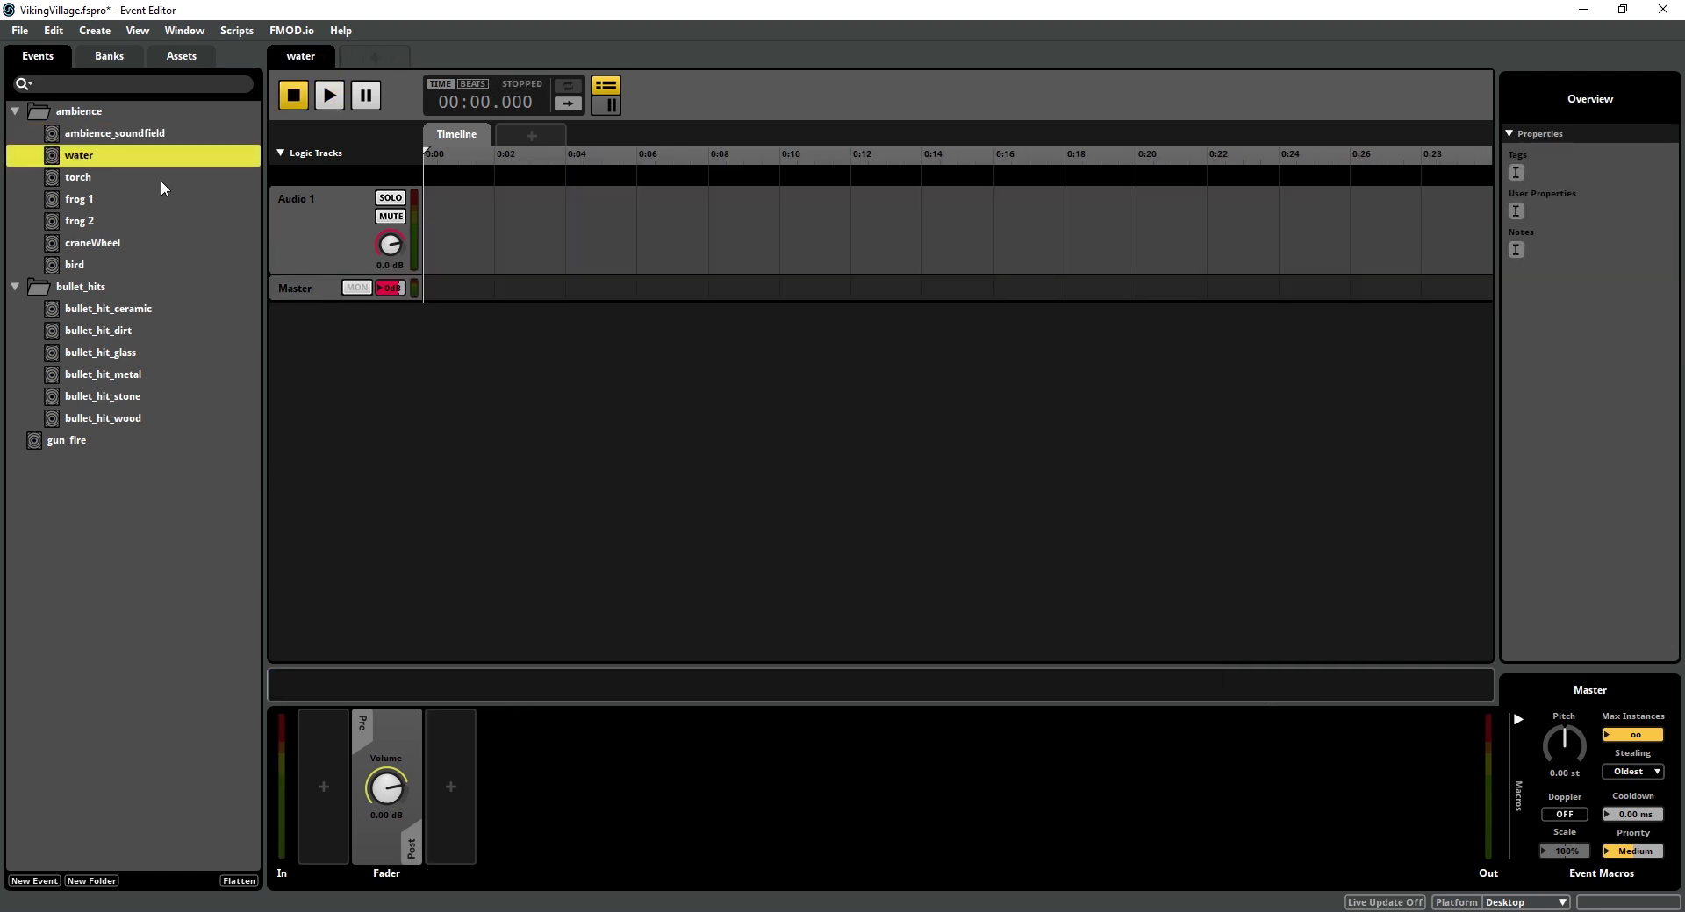
pyautogui.keyDown('shift'); pyautogui.click(98, 261); pyautogui.keyUp('shift')
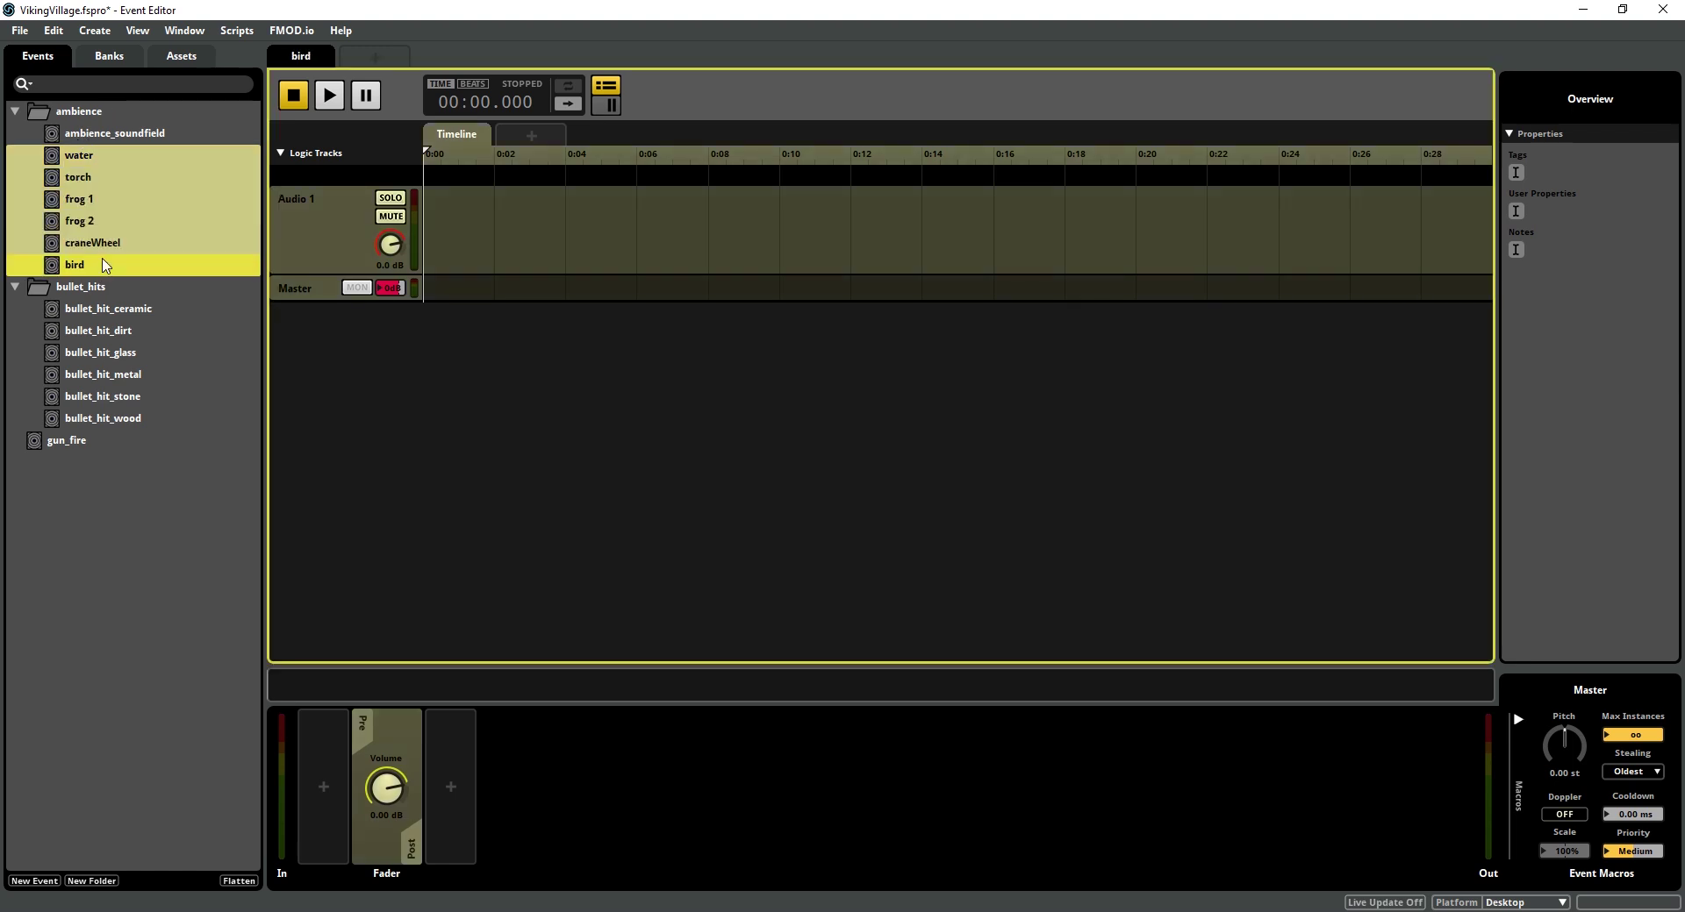
pyautogui.rightClick(451, 795)
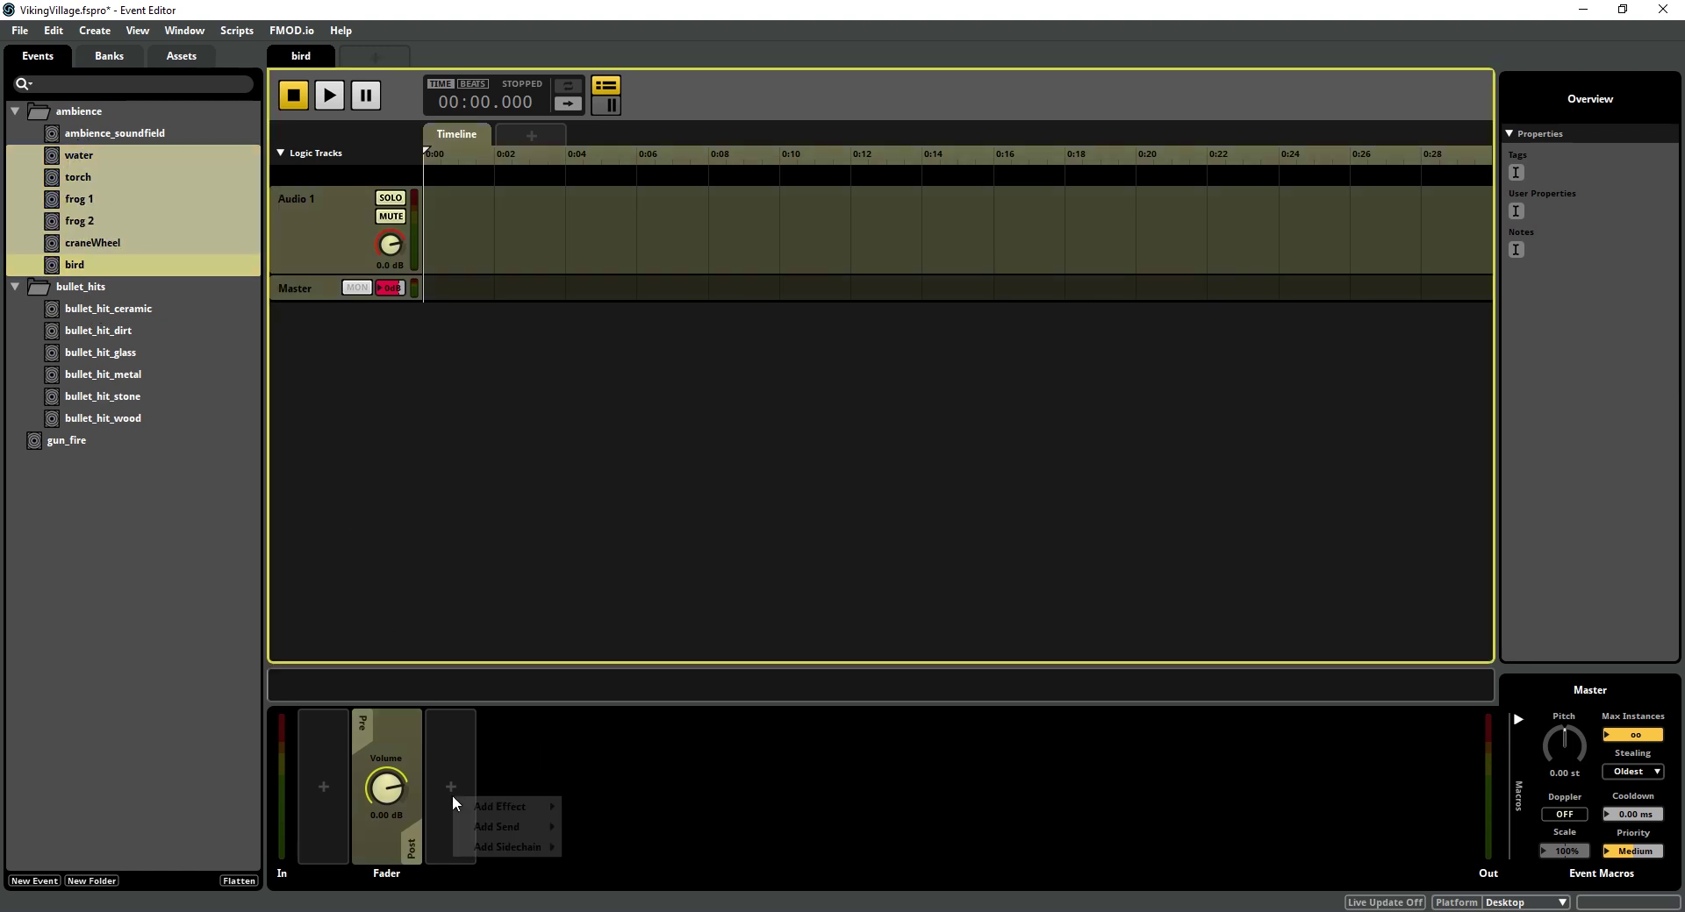
pyautogui.moveTo(546, 830)
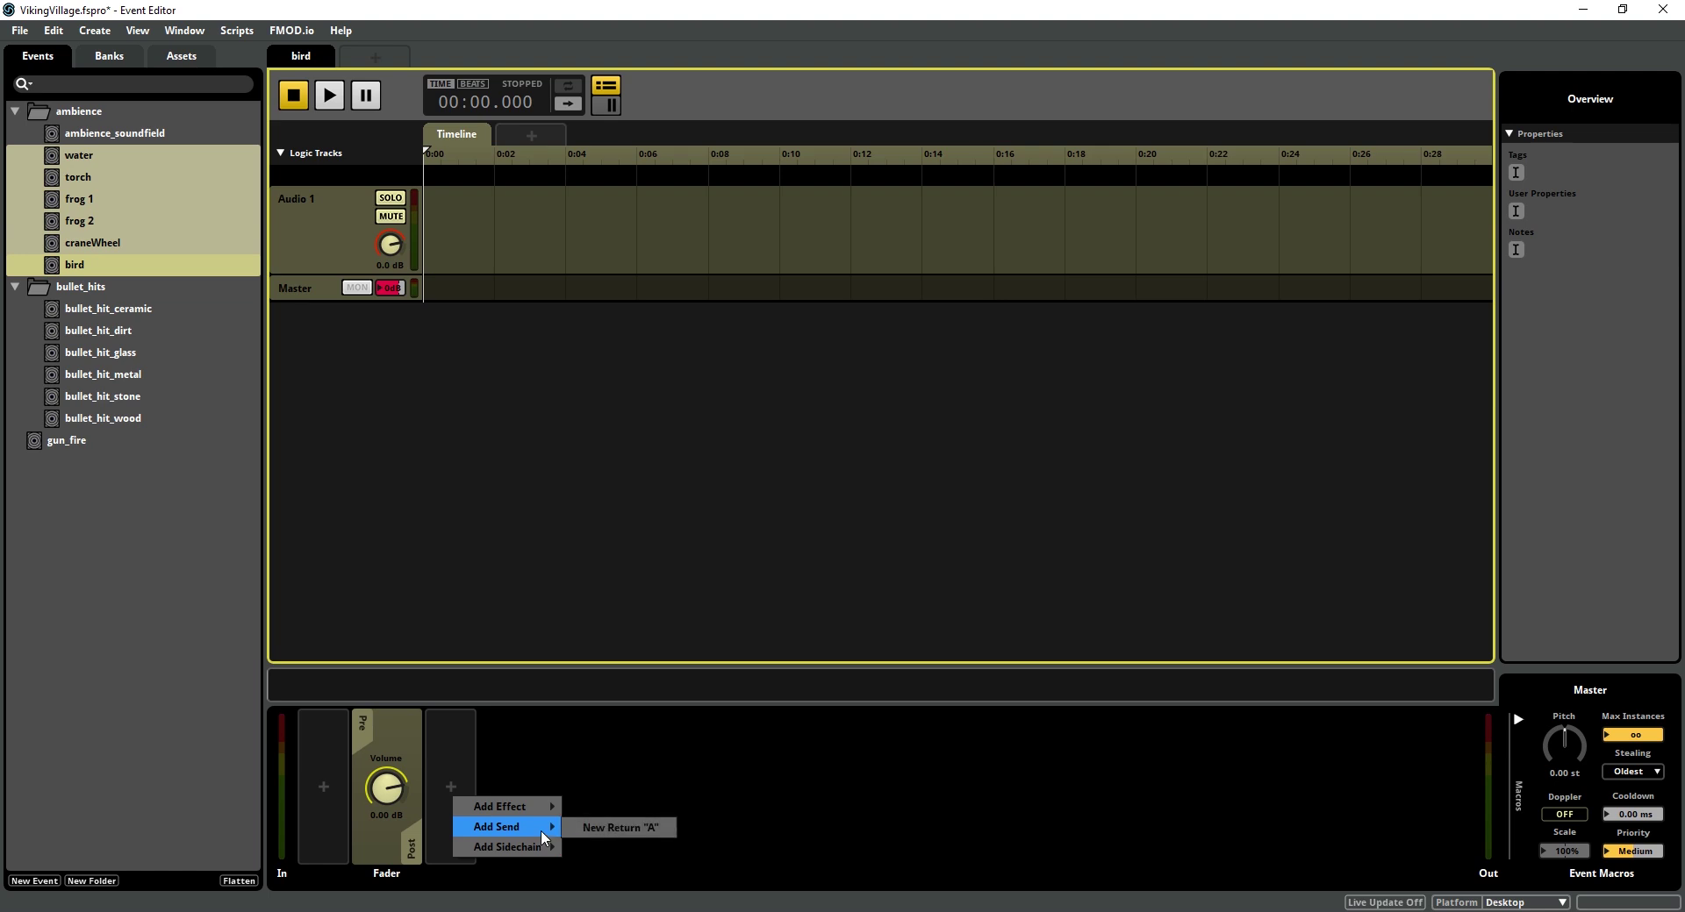
pyautogui.moveTo(649, 909)
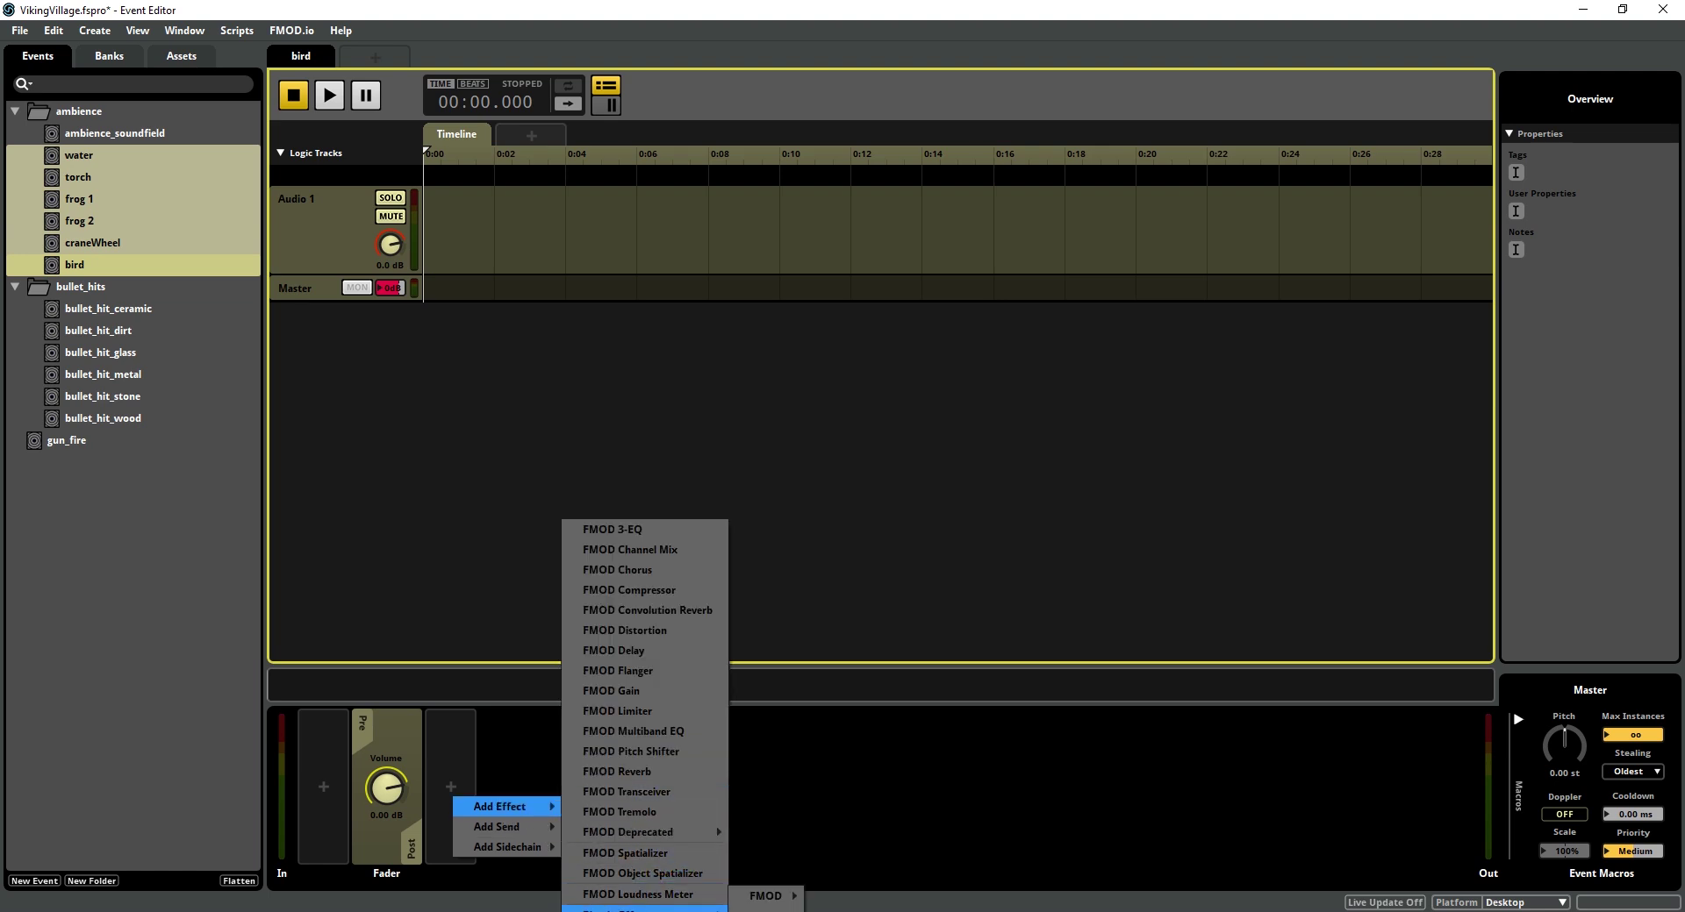
pyautogui.moveTo(765, 910)
pyautogui.click(855, 909)
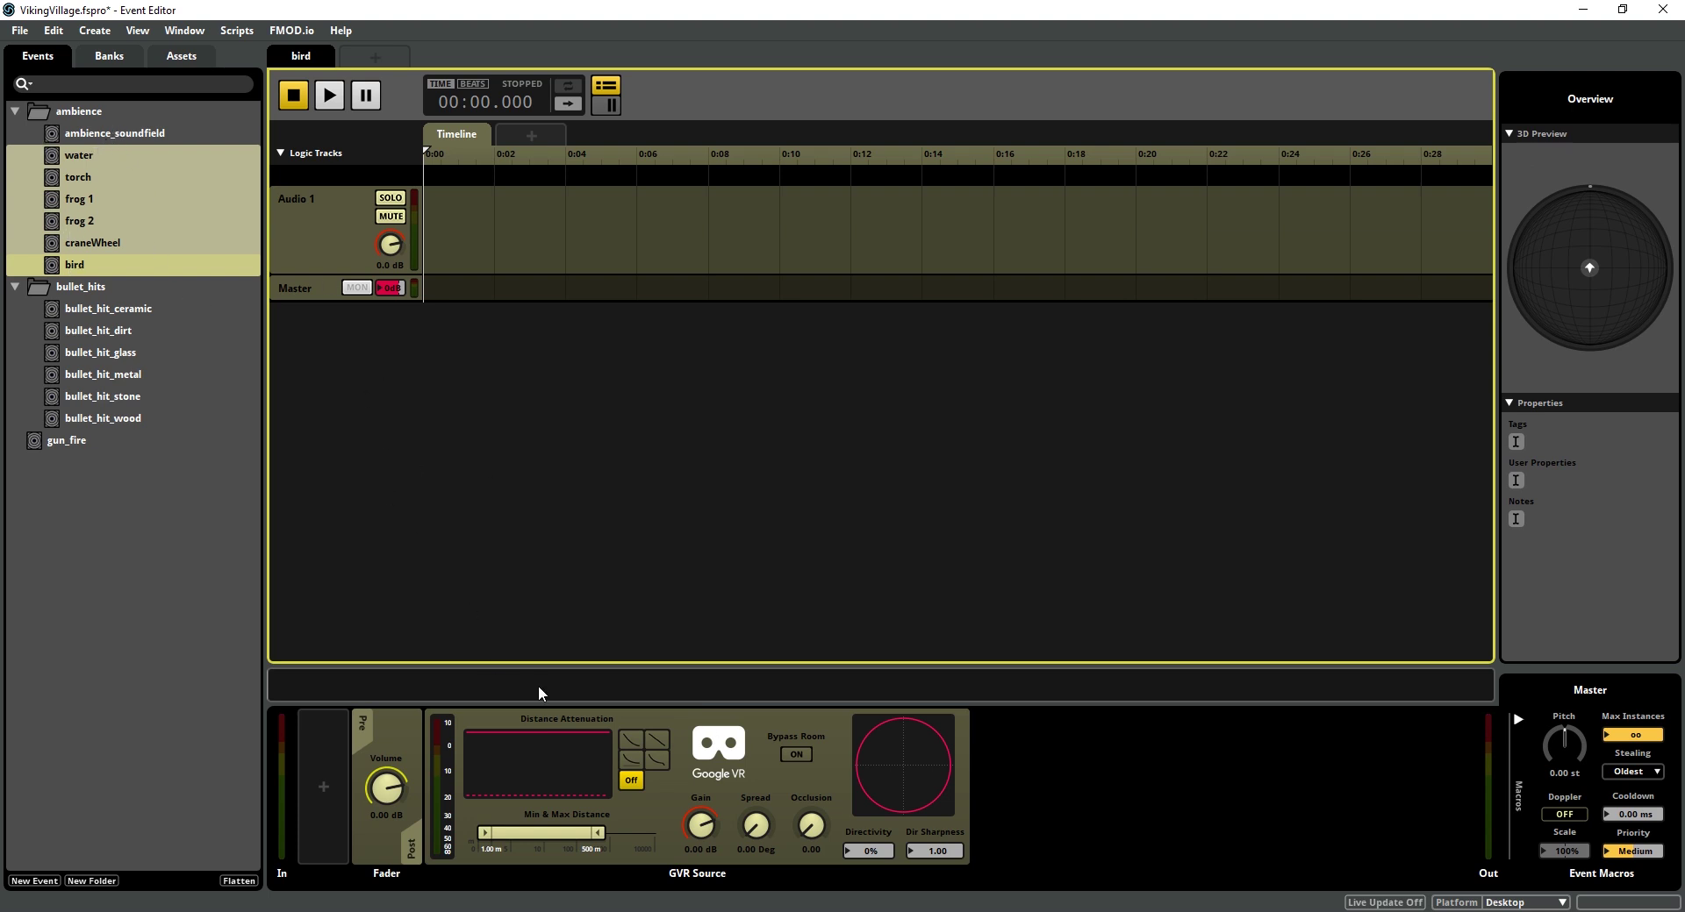
# Give the selected events' GVR Source the first distance attenuation curve, with minimum distance 0.20 m and maximum 100 m.
pyautogui.click(633, 742)
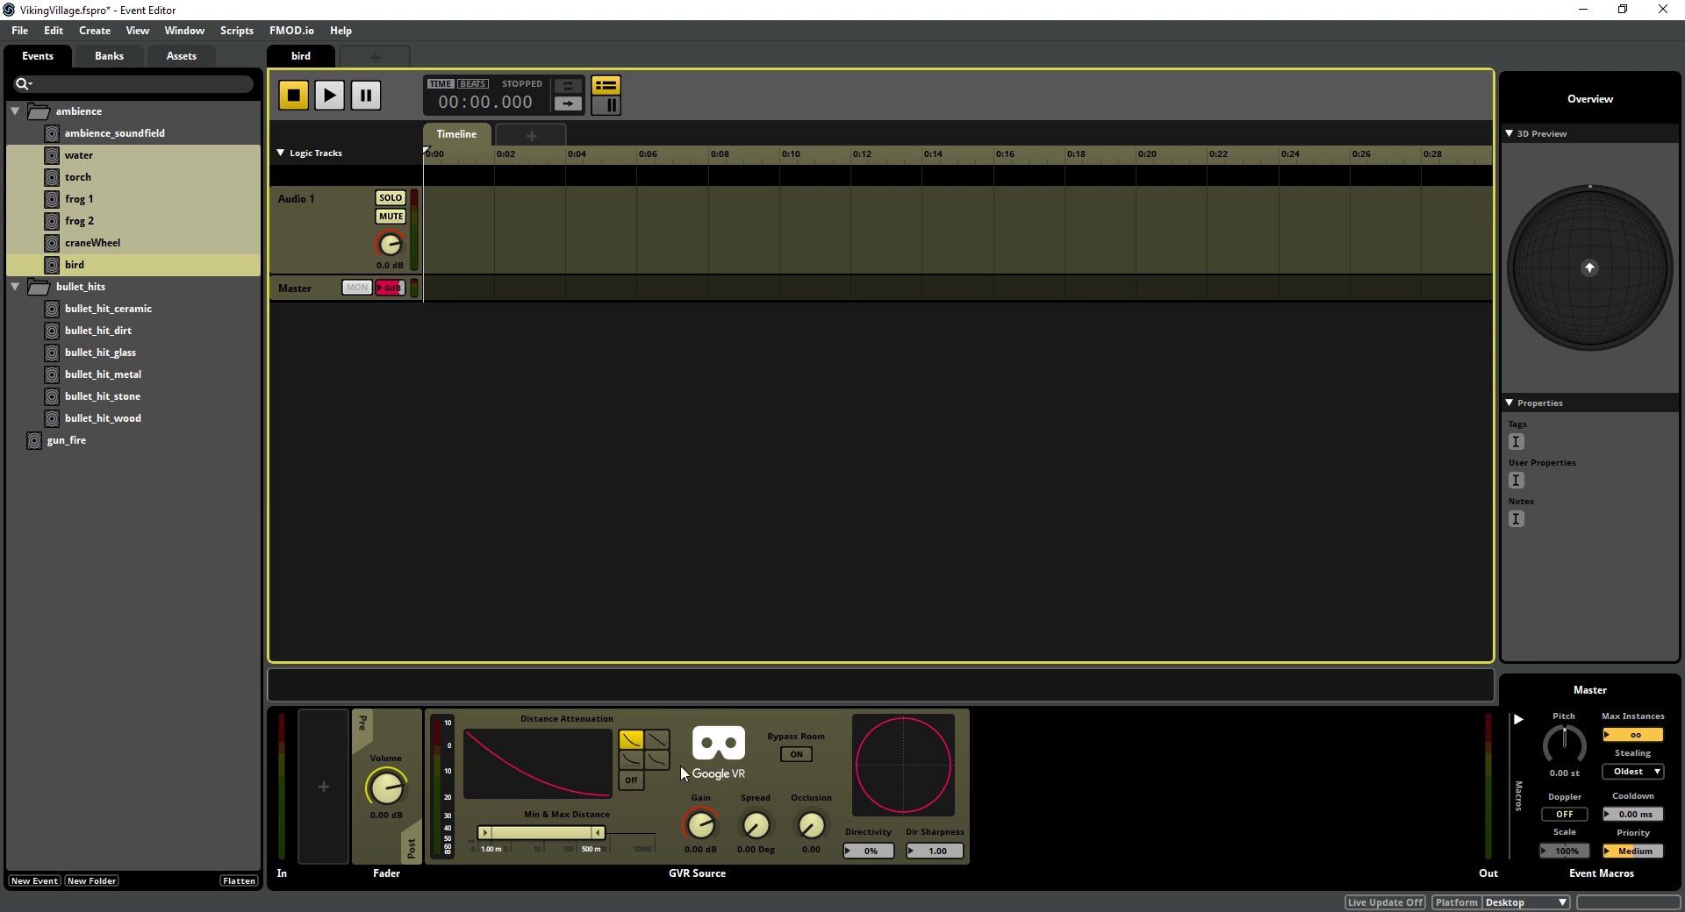
pyautogui.moveTo(549, 835); pyautogui.dragTo(472, 830)
pyautogui.moveTo(584, 831); pyautogui.dragTo(582, 831)
# Place sfx_lapping_water.wav and sfx_lapping_water_02.wav on separate audio tracks of the water event, both starting at 0:00.
pyautogui.click(109, 150)
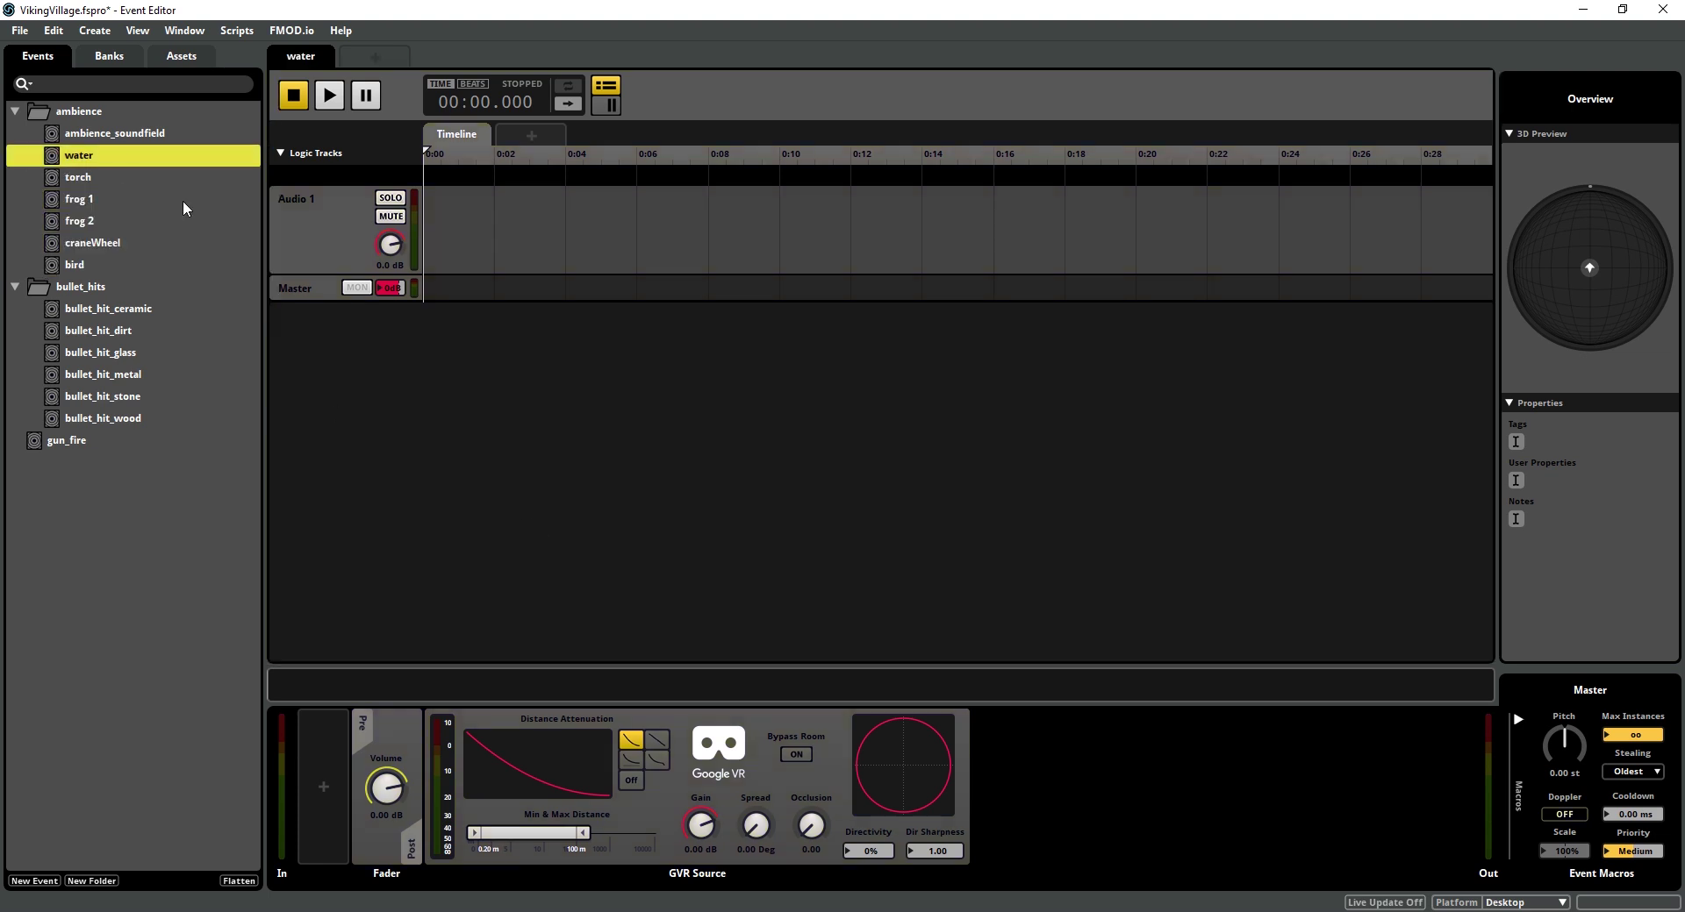
pyautogui.click(181, 56)
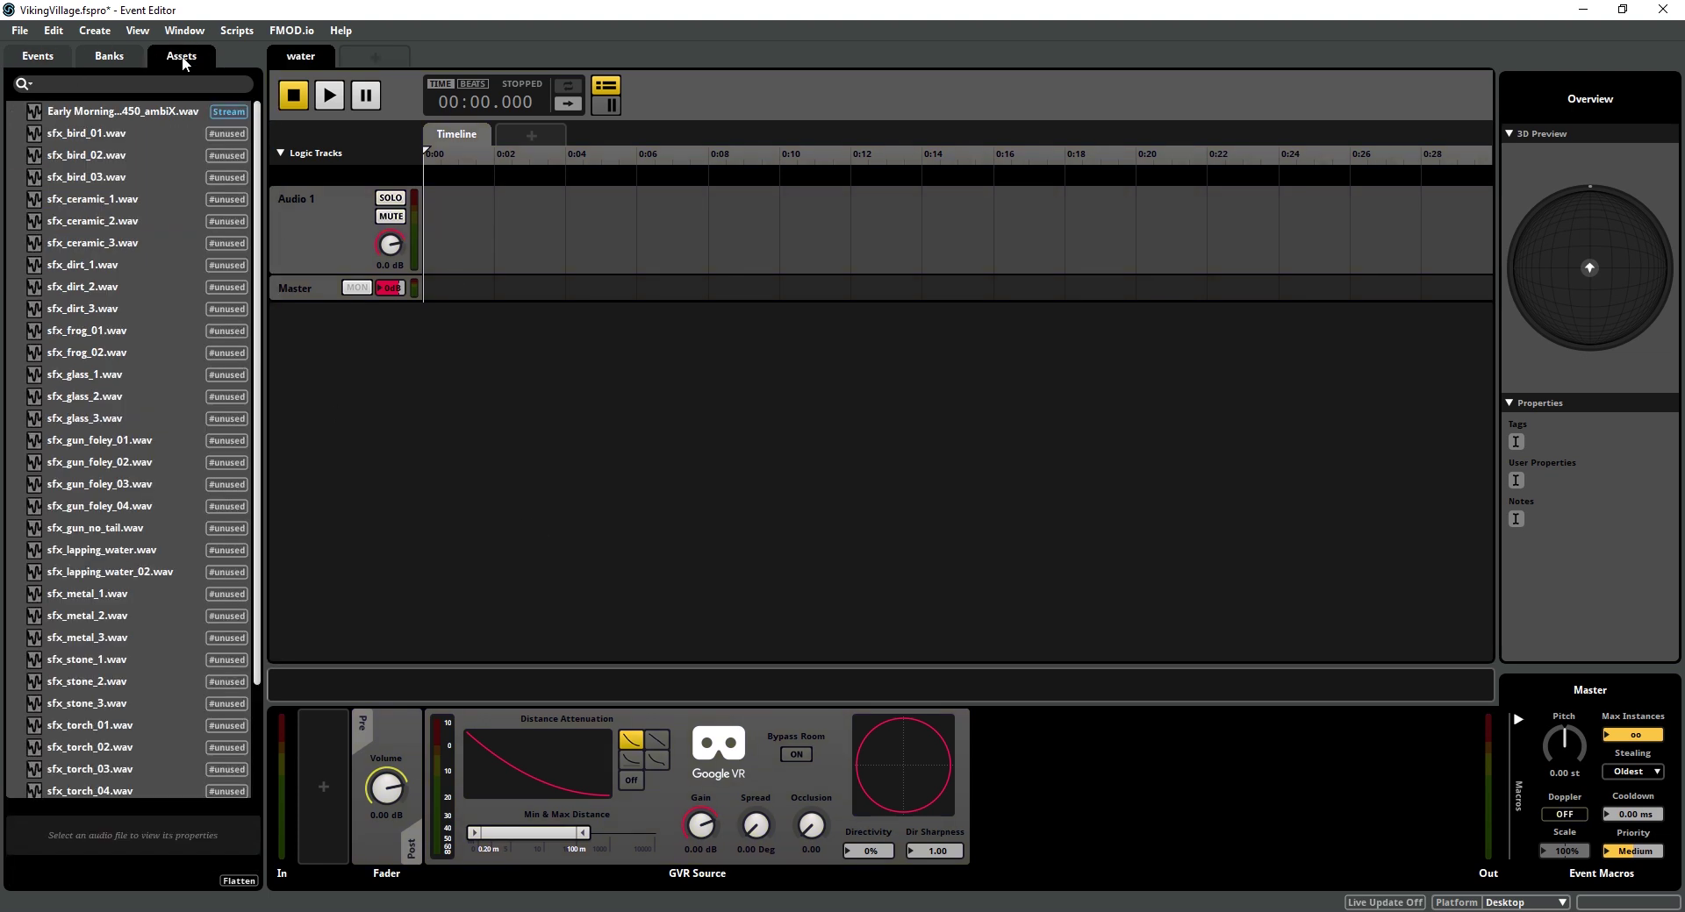
pyautogui.scroll(-2, 136, 345)
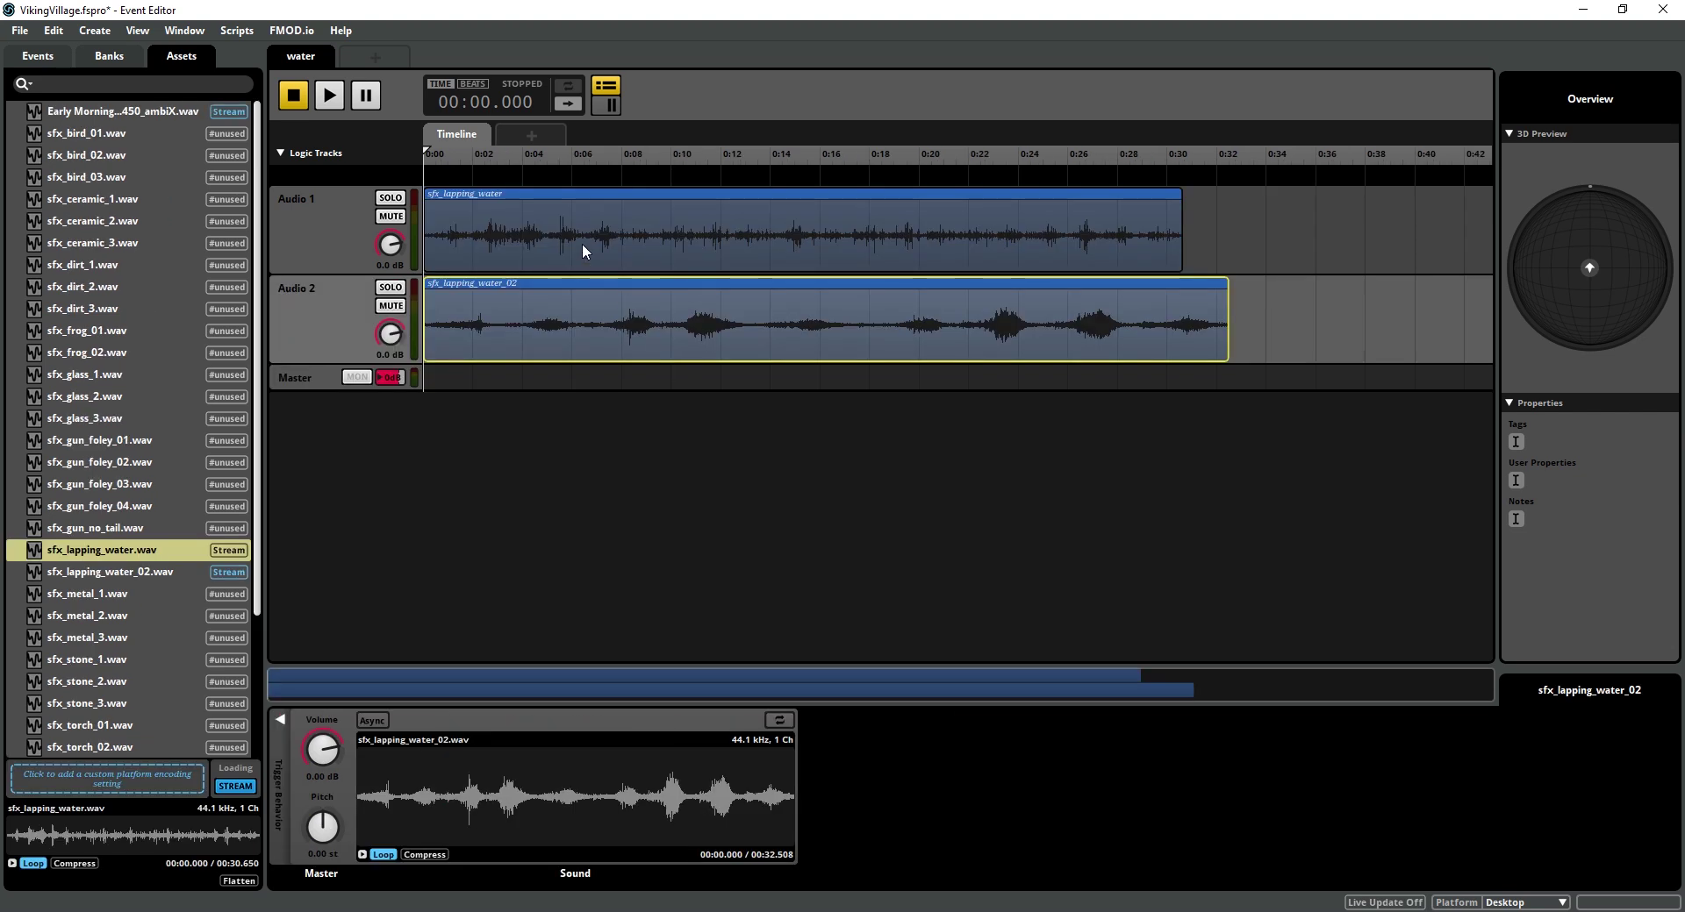
pyautogui.rightClick(542, 242)
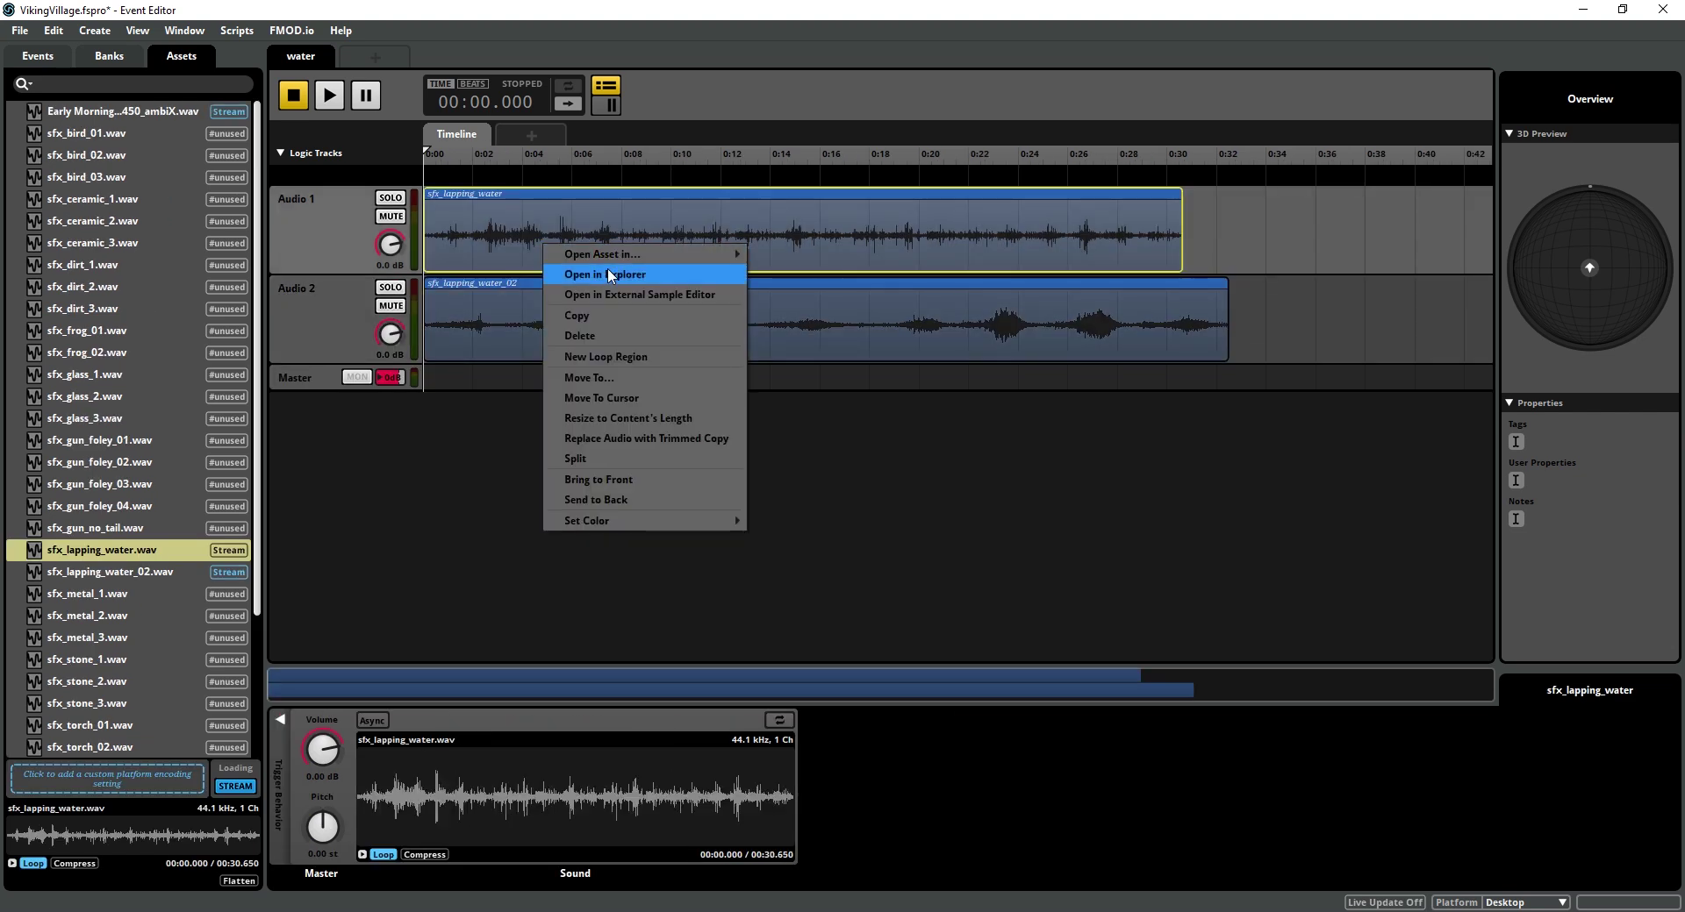
# Make the sfx_lapping_water instrument asynchronous and extend it to the end of sfx_lapping_water_02.
pyautogui.click(488, 209)
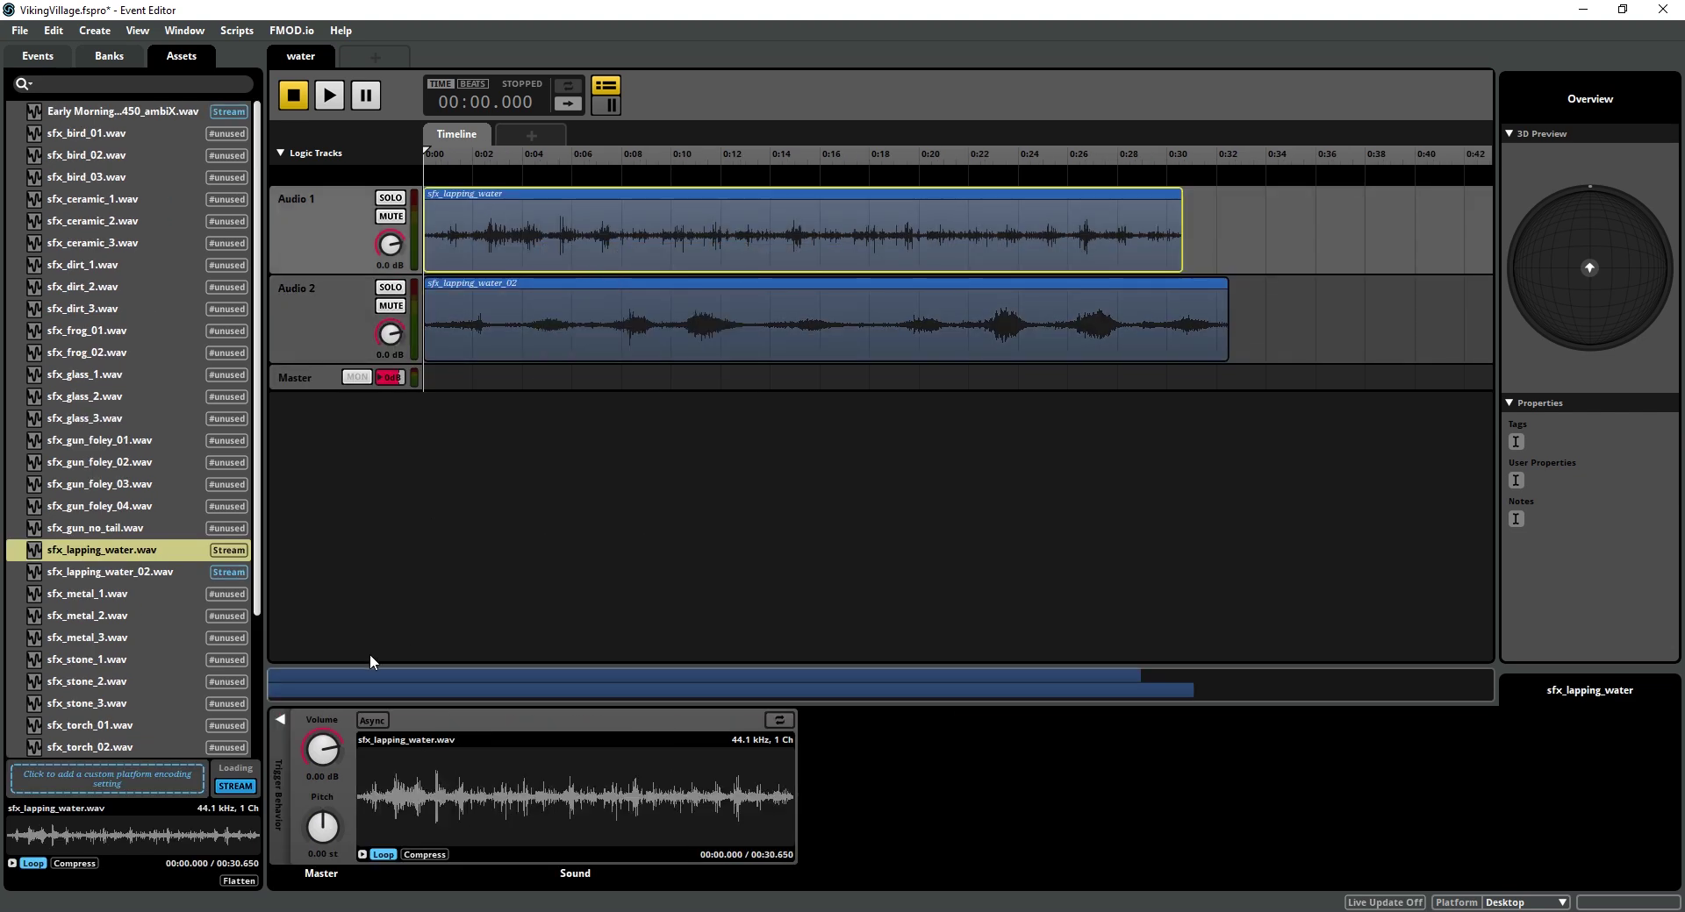
pyautogui.click(372, 721)
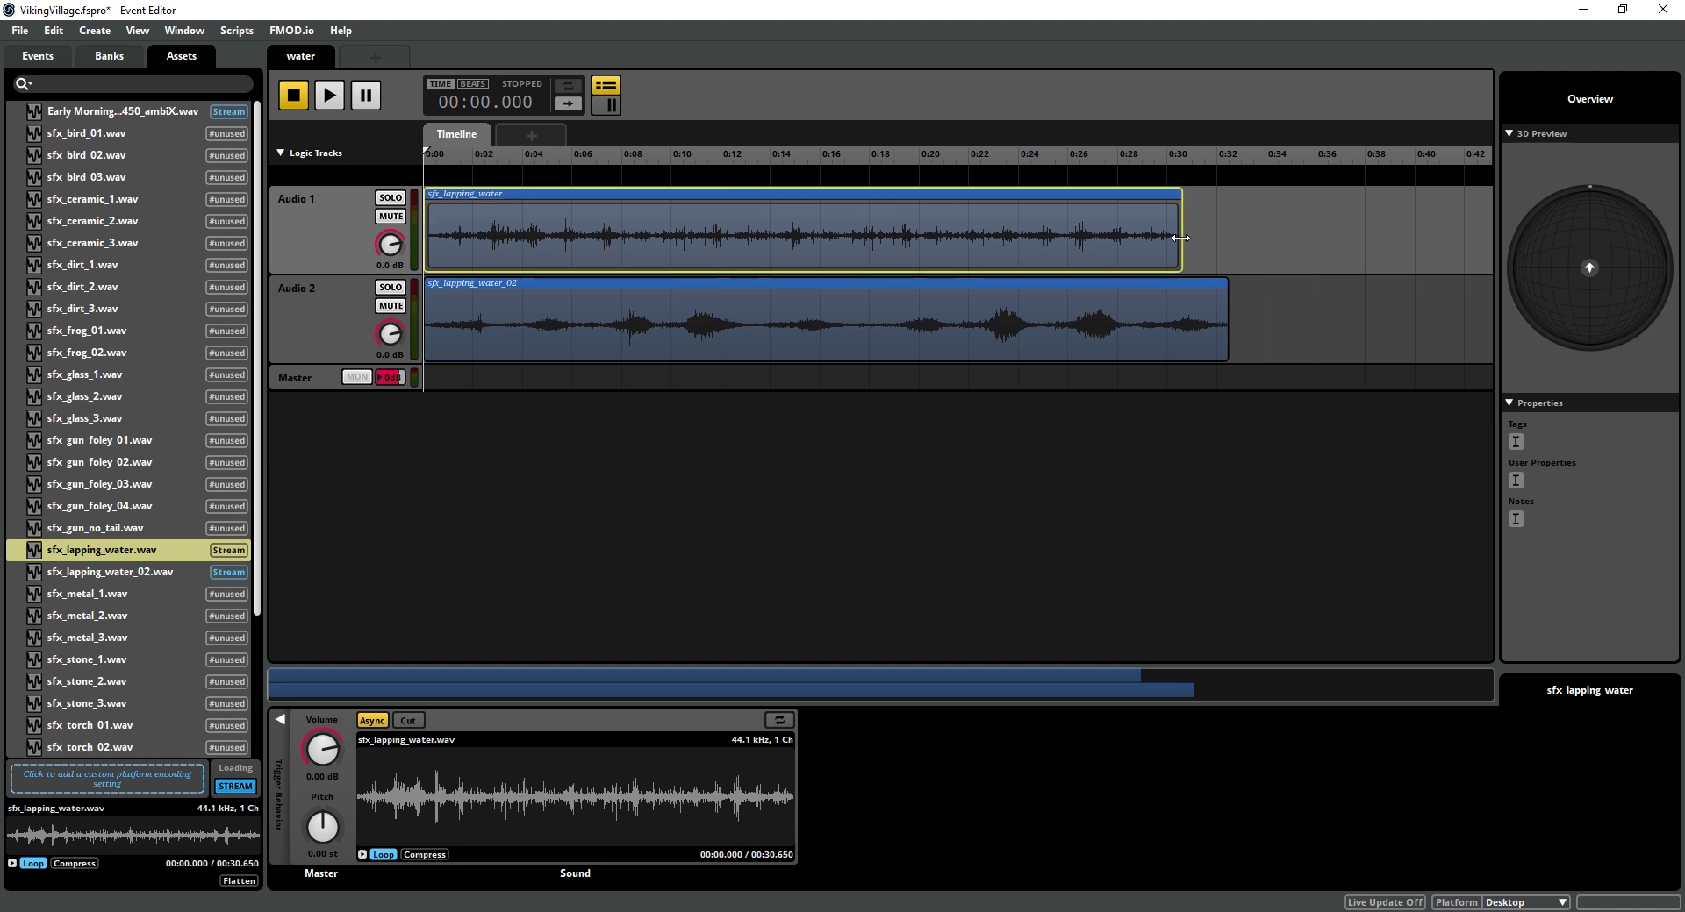
pyautogui.moveTo(1180, 238); pyautogui.dragTo(1226, 238)
# Add a loop region to the water event running from 0:00 to the end of both water instruments.
pyautogui.rightClick(558, 176)
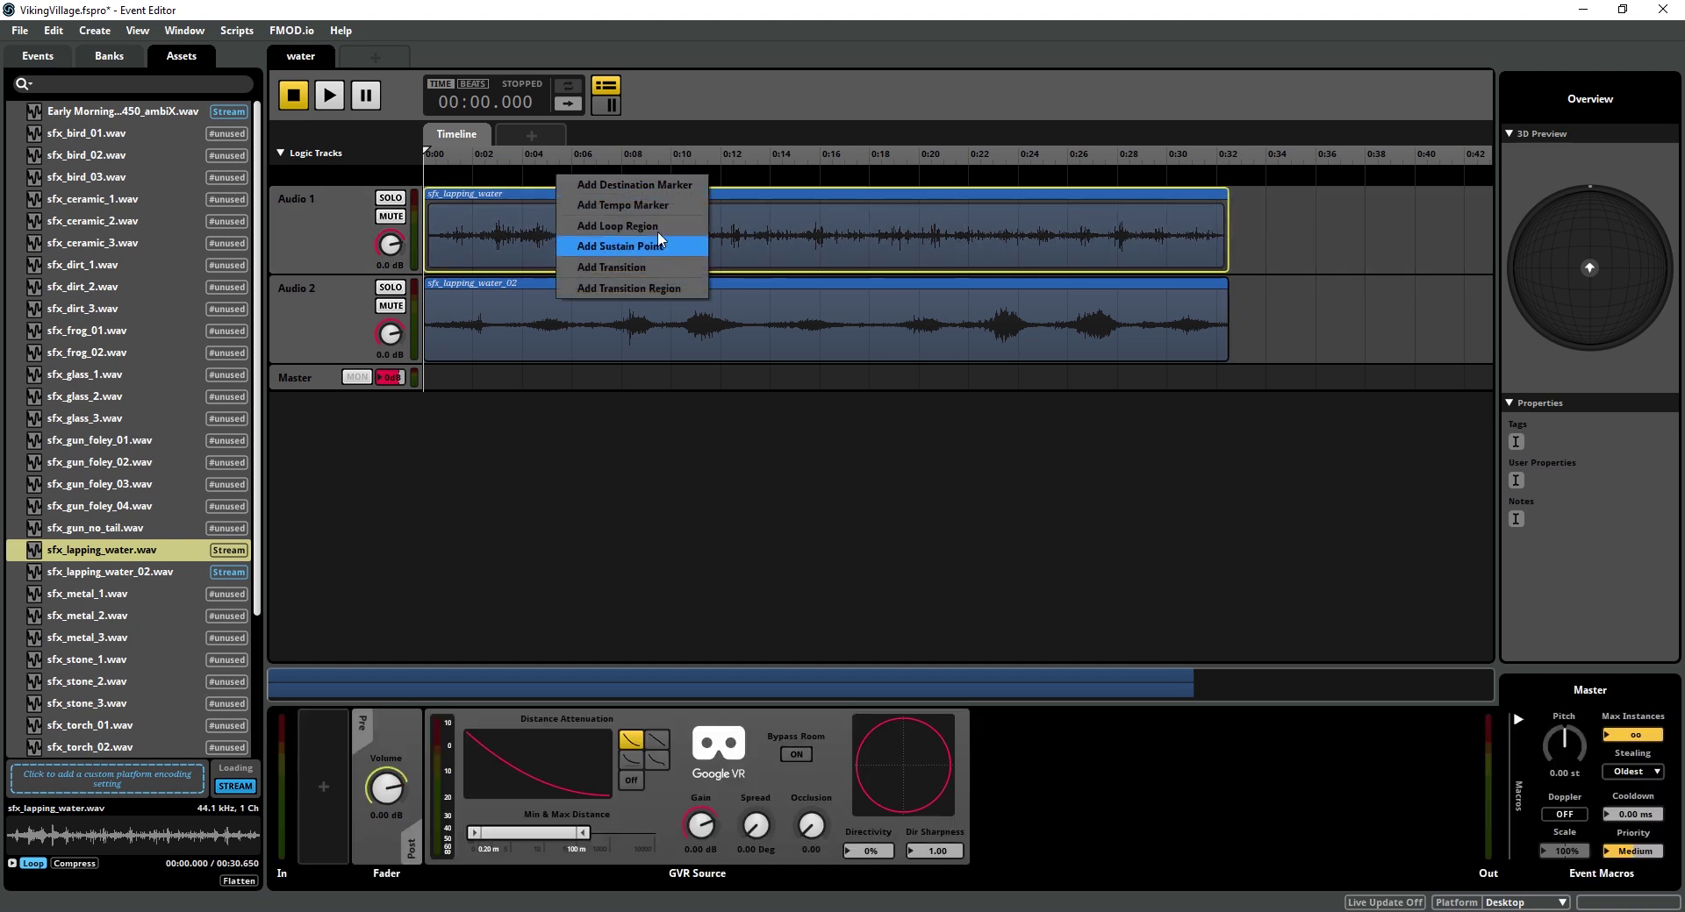
pyautogui.click(659, 226)
pyautogui.moveTo(570, 177); pyautogui.dragTo(425, 175)
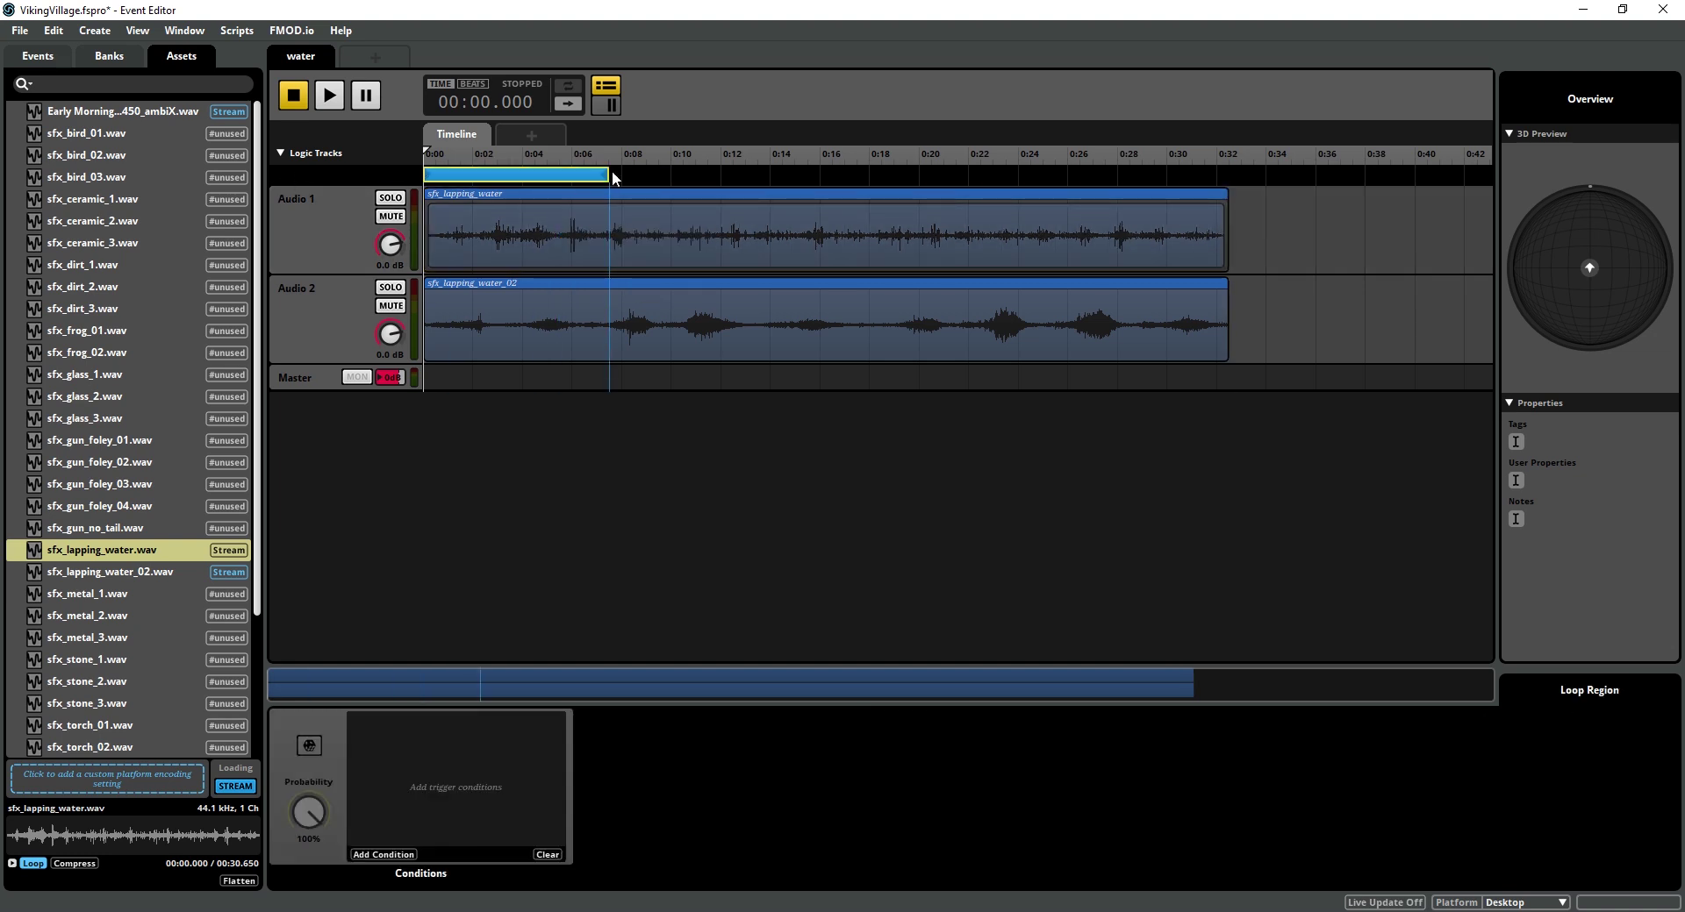
pyautogui.moveTo(613, 172); pyautogui.dragTo(1230, 177)
pyautogui.click(1137, 230)
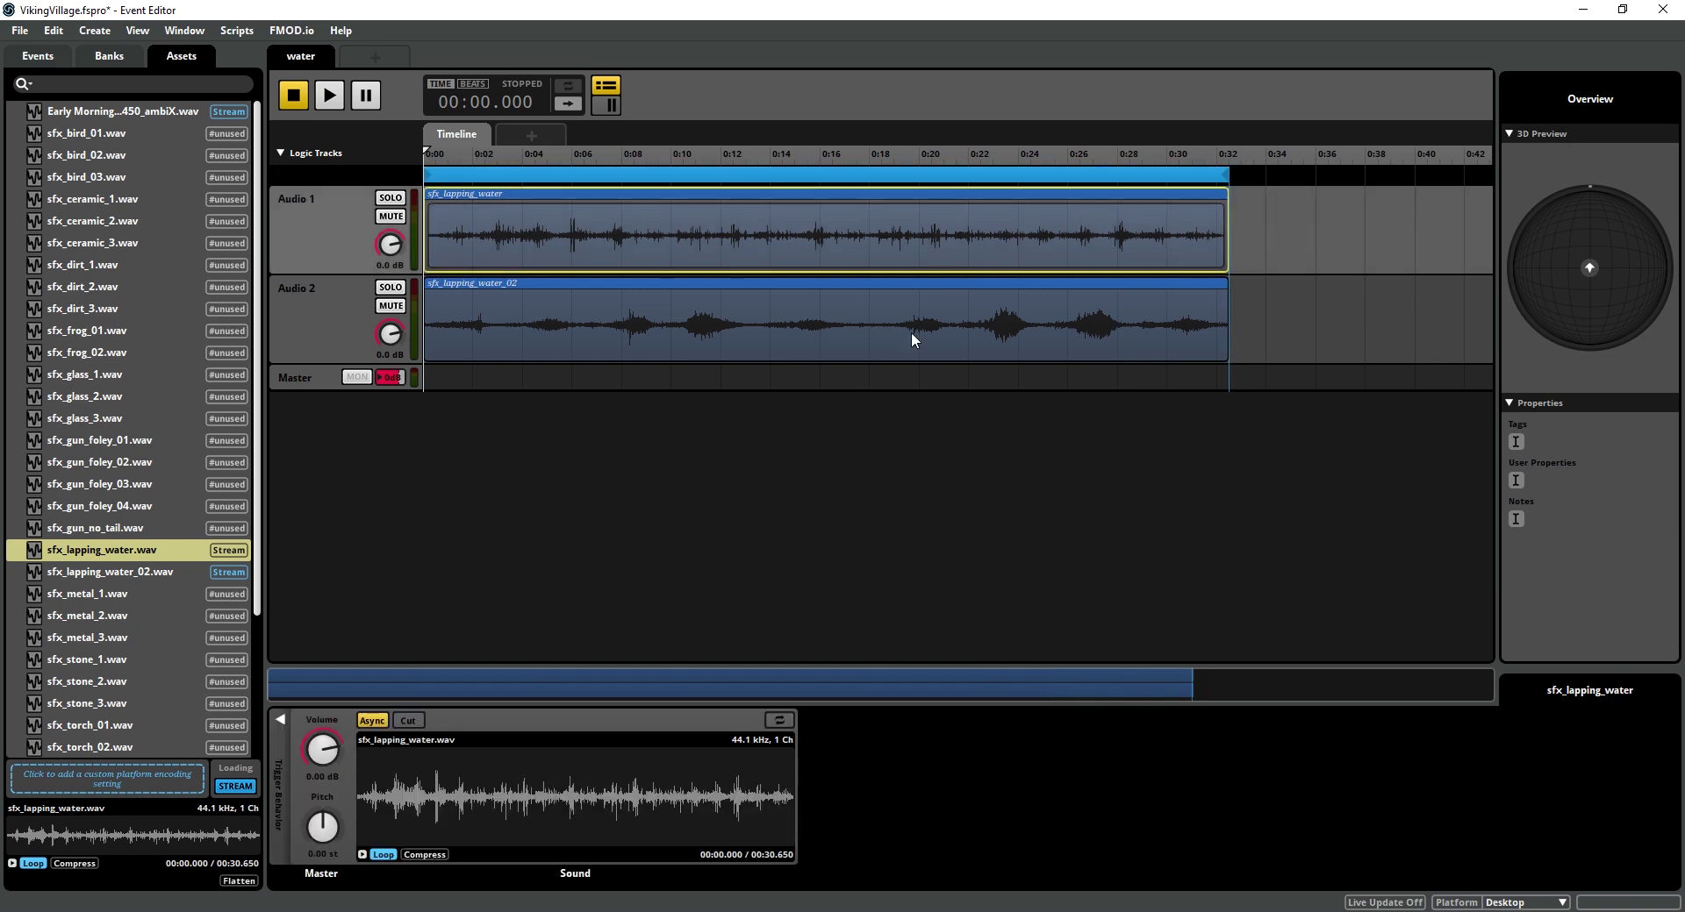
# Set the water event's GVR Source spread to 292 degrees and audition it from different 3D preview positions.
pyautogui.click(566, 491)
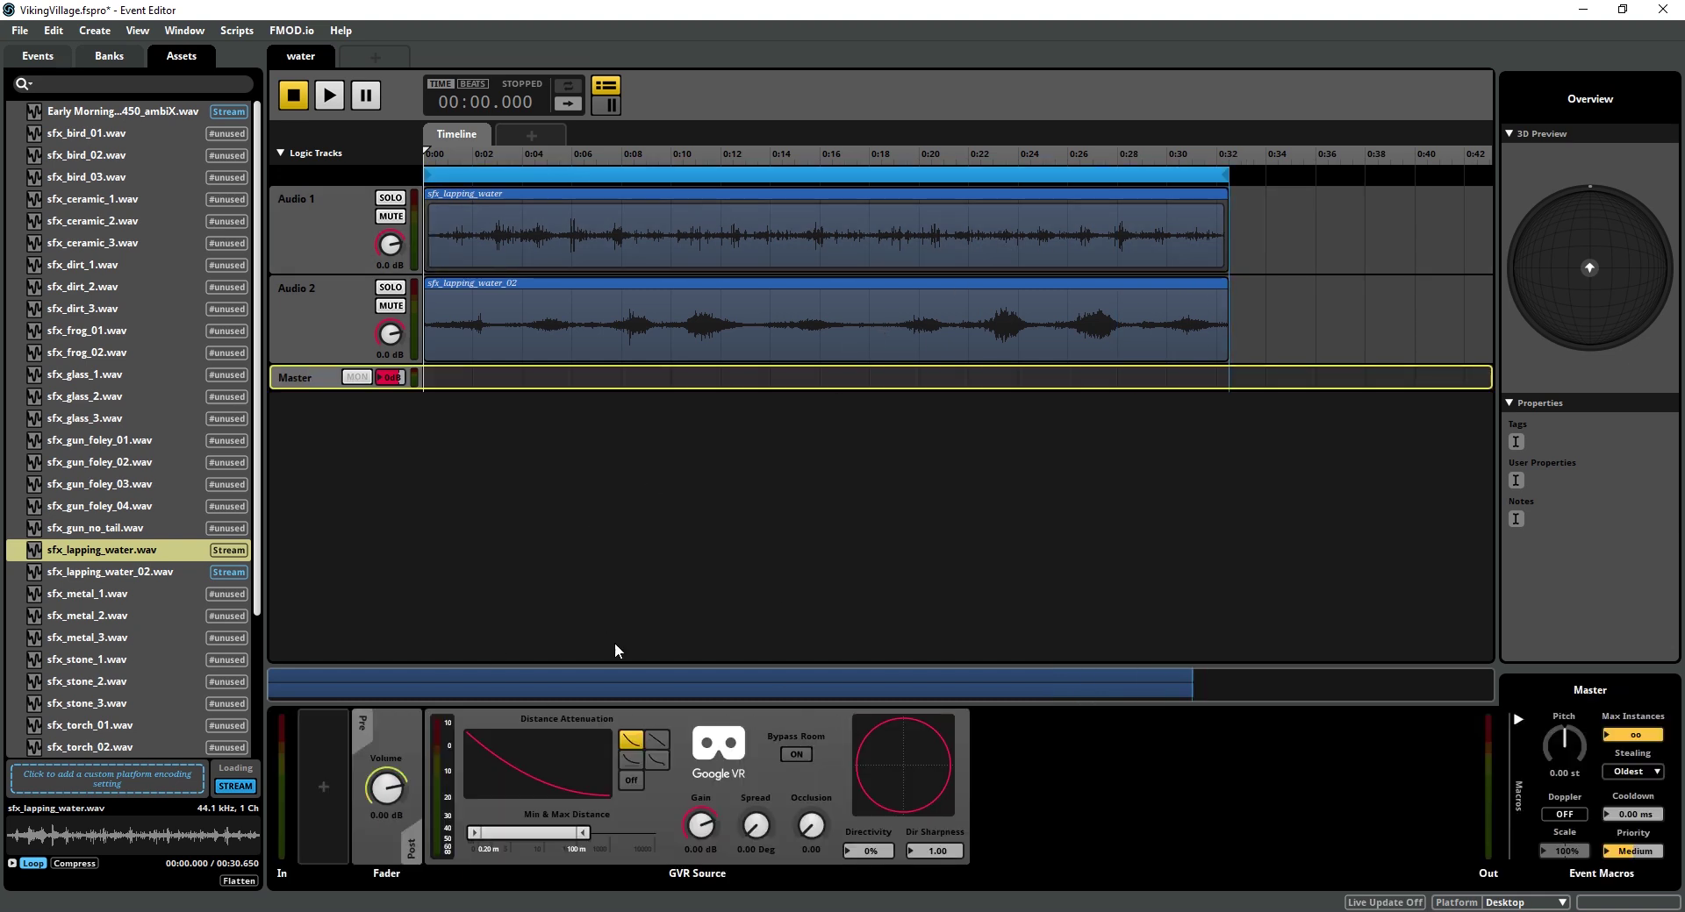
pyautogui.moveTo(762, 832); pyautogui.dragTo(761, 760)
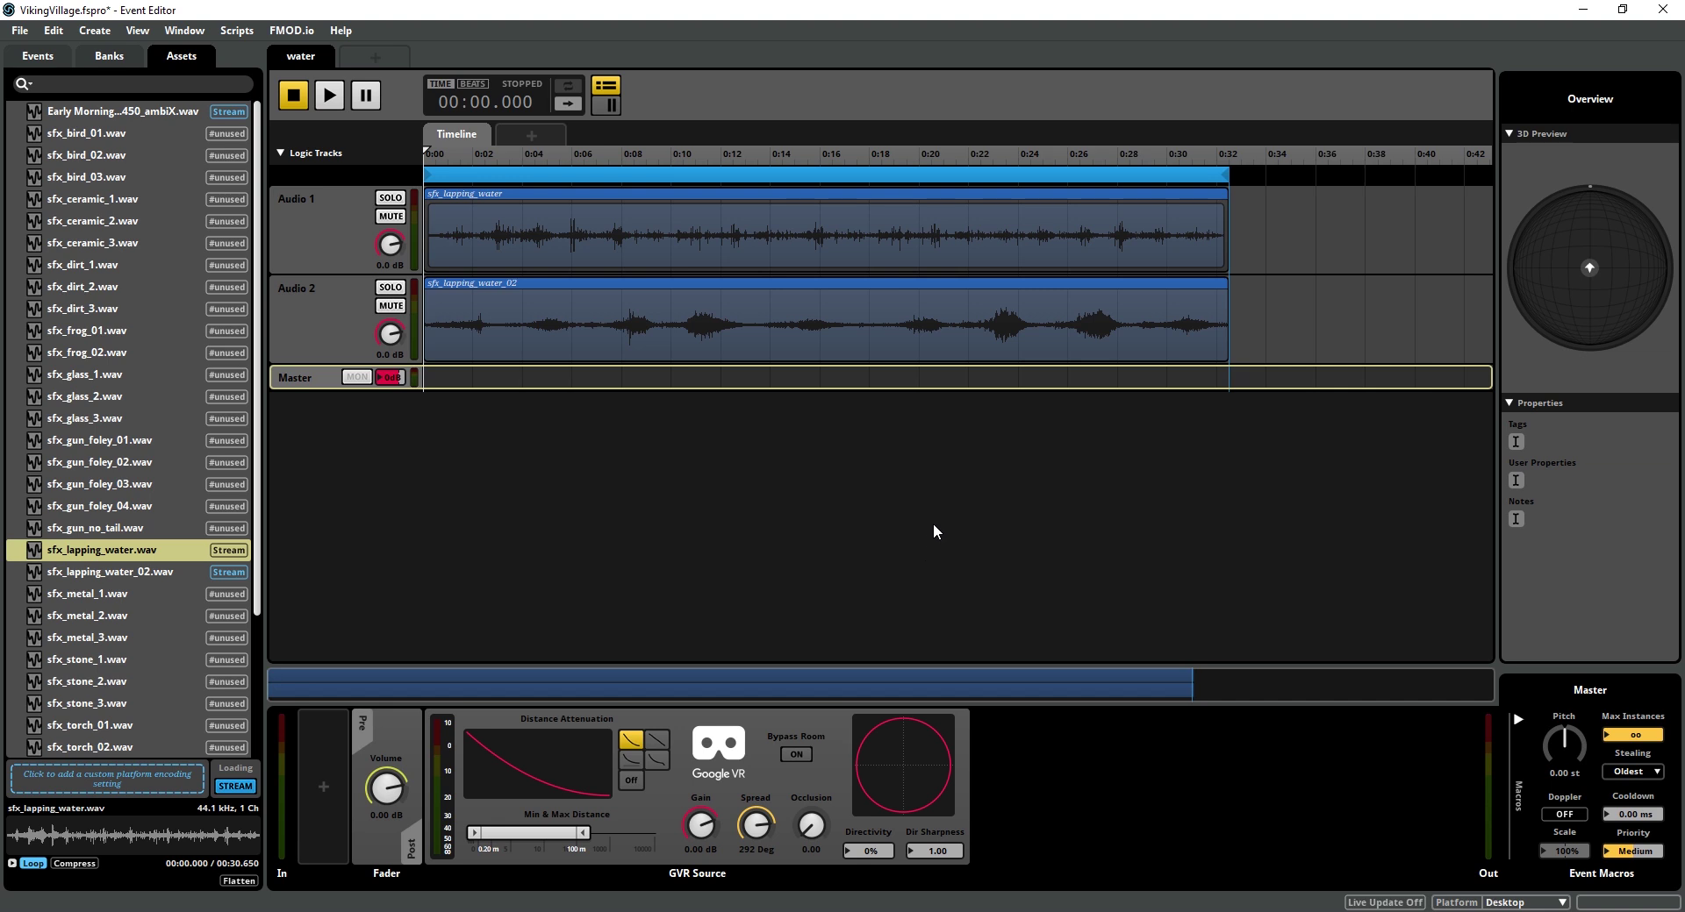
pyautogui.press('space')
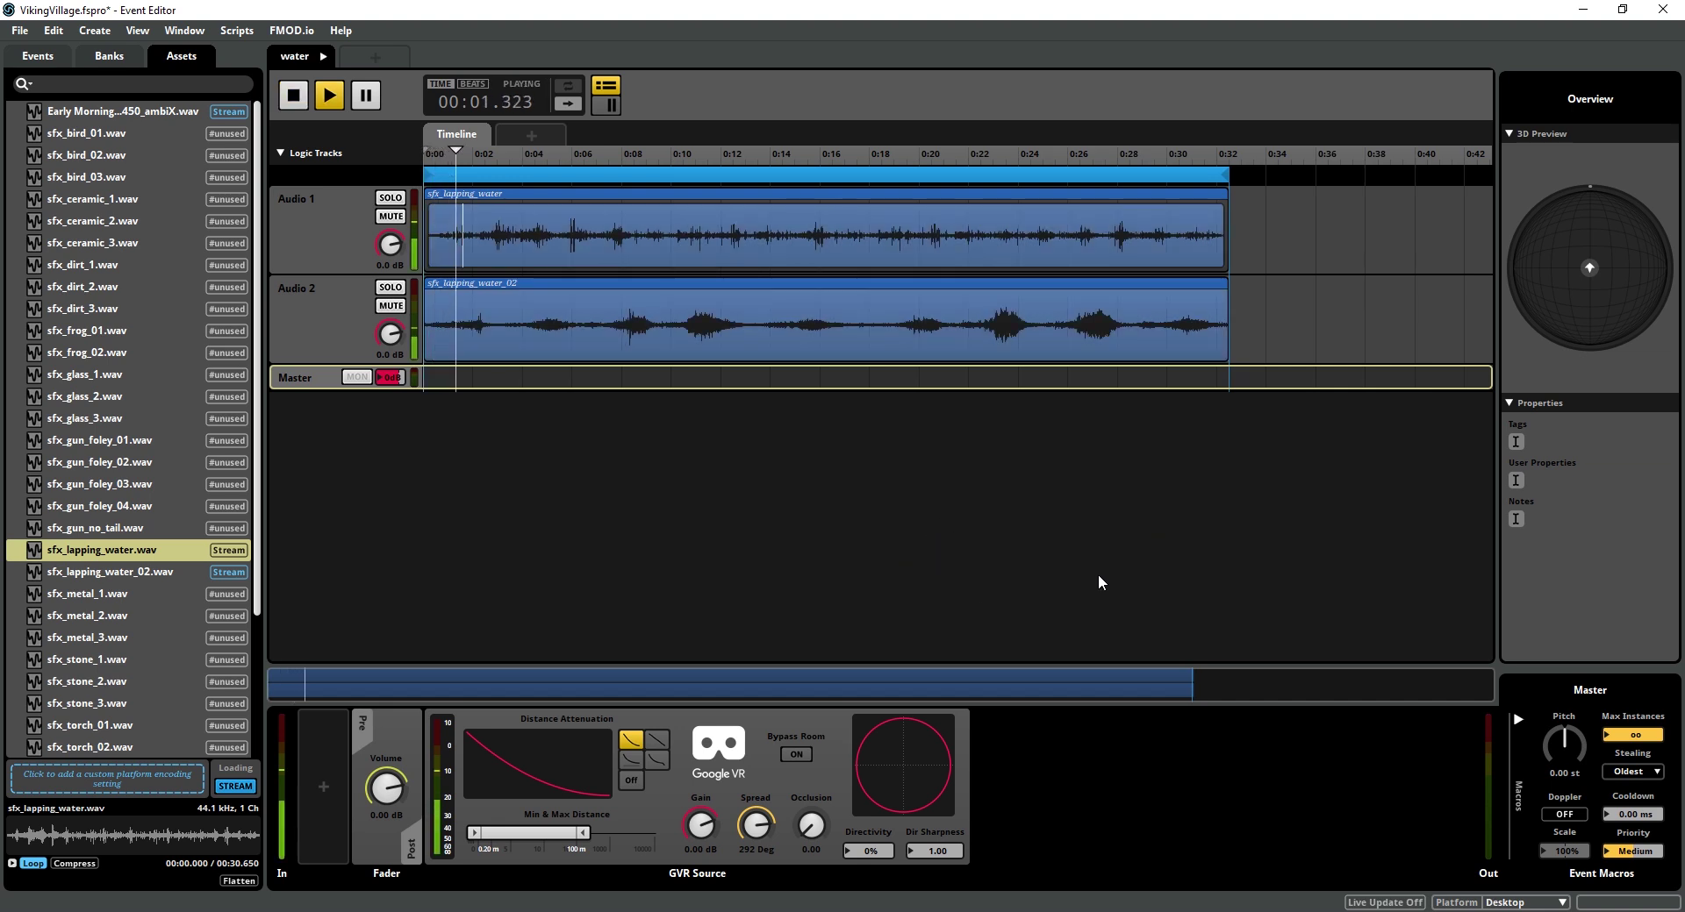
pyautogui.click(1629, 276)
pyautogui.moveTo(1630, 277); pyautogui.dragTo(1639, 261)
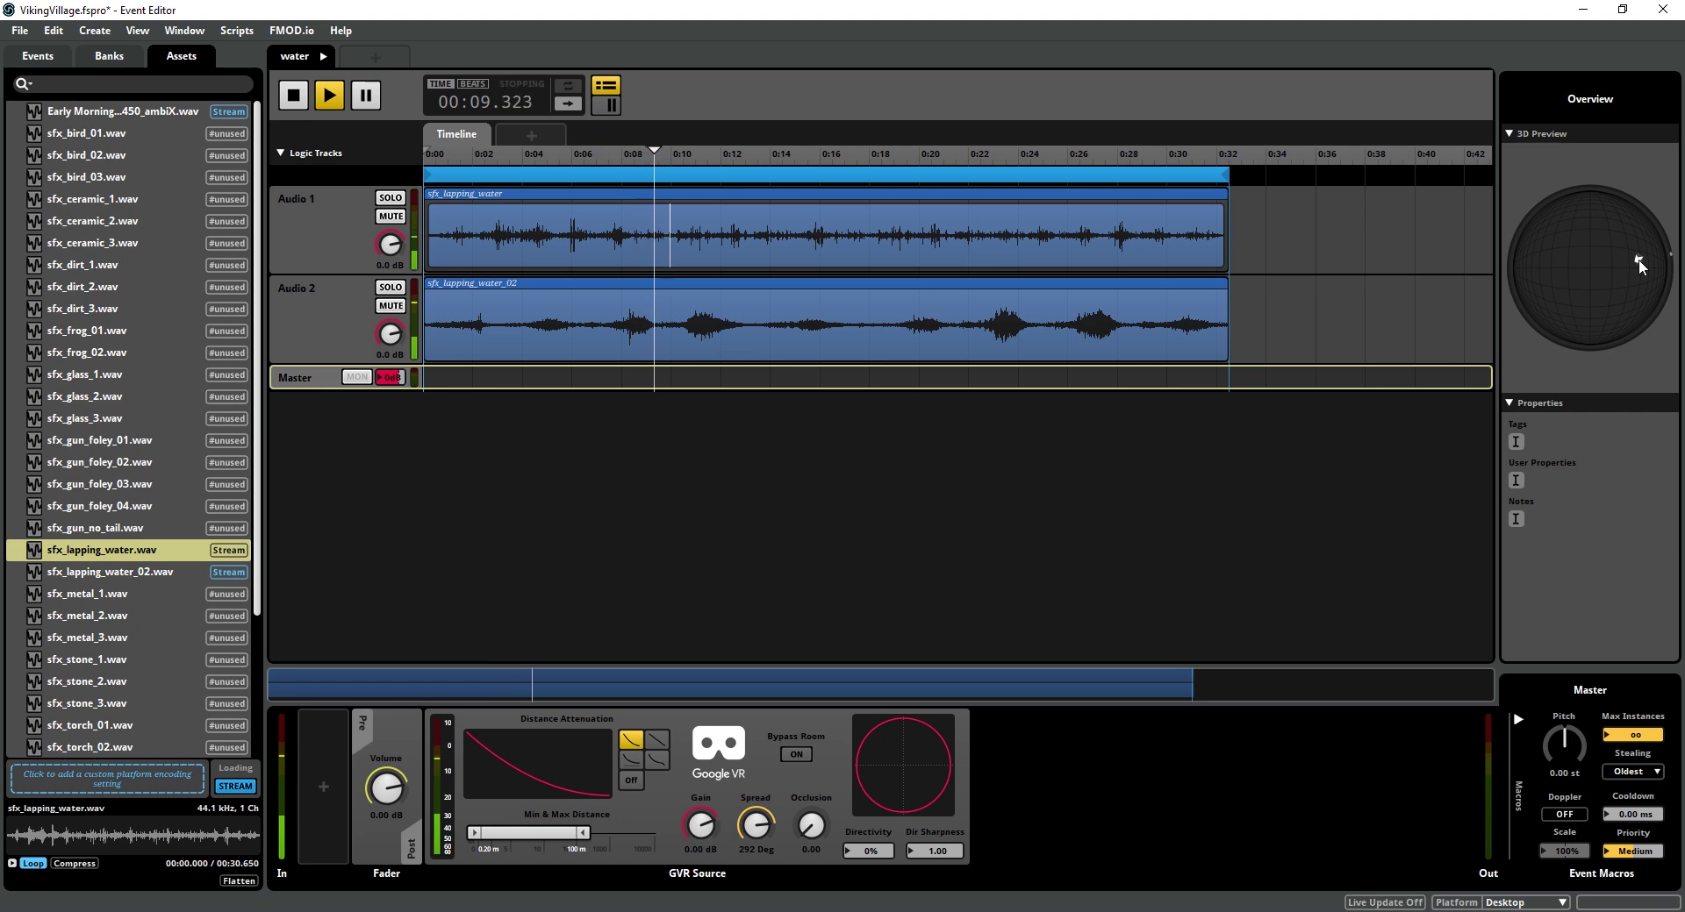
pyautogui.press('space')
pyautogui.doubleClick(1637, 262)
# Lower the volume of the water event's Audio 1 track and audition the mix.
pyautogui.moveTo(390, 245); pyautogui.dragTo(389, 254)
pyautogui.press('space')
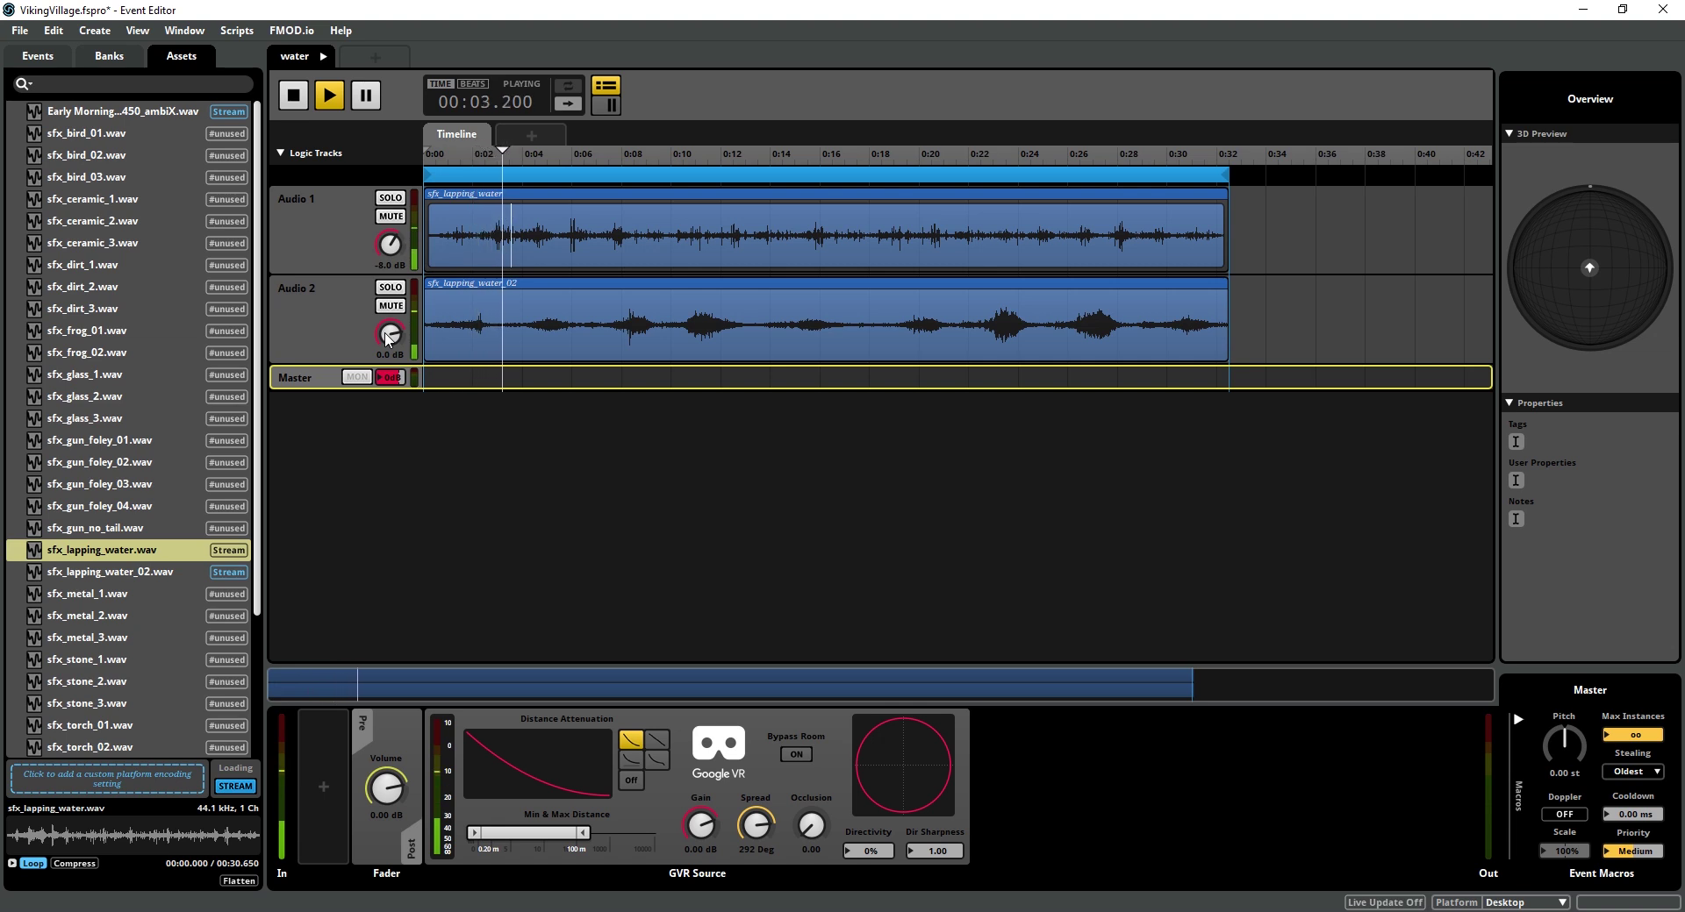
pyautogui.press('space')
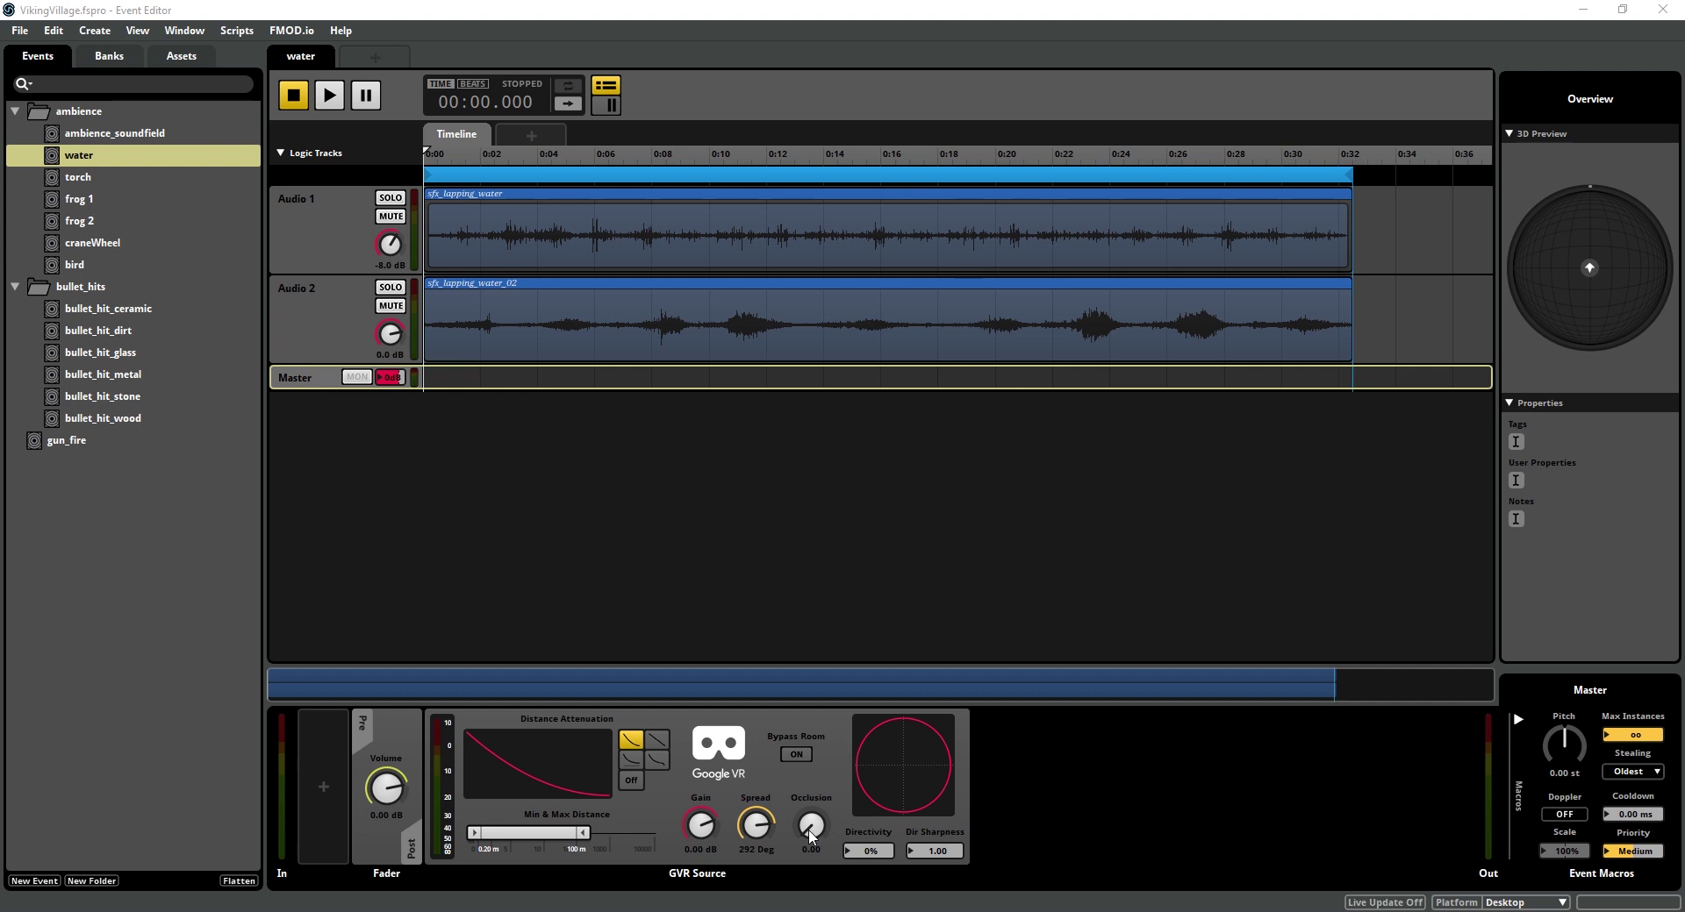
# Audition the water event while raising the GVR Source occlusion, and return the occlusion to 0.
pyautogui.click(629, 579)
pyautogui.press('space')
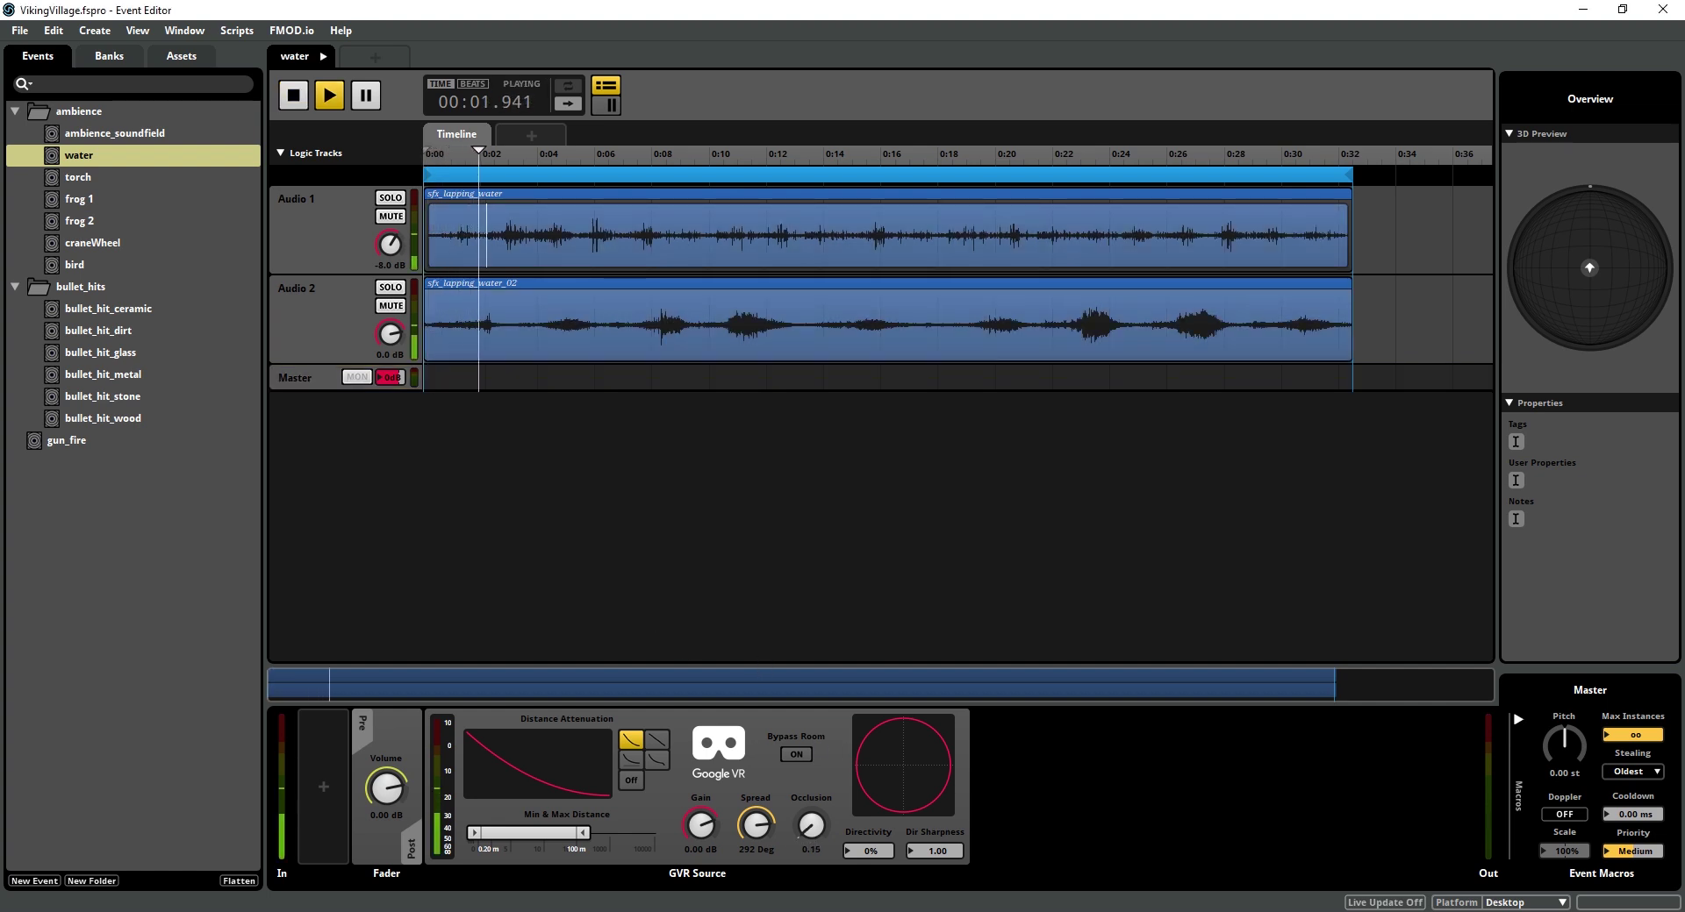
pyautogui.moveTo(808, 838); pyautogui.dragTo(810, 807)
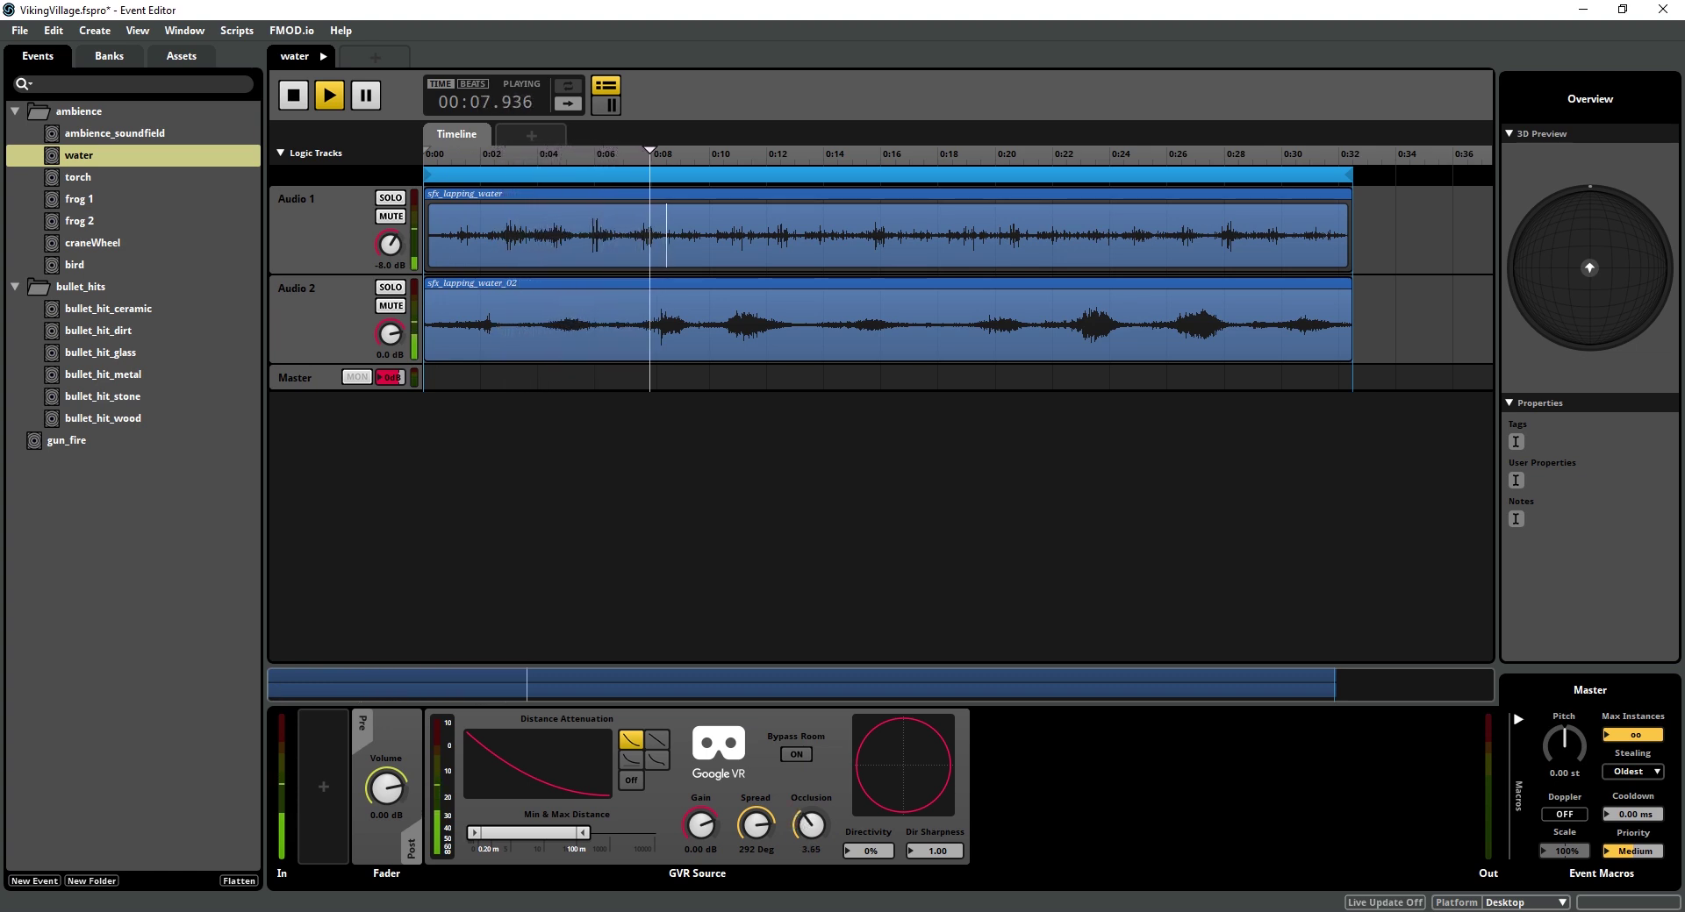
pyautogui.moveTo(810, 824); pyautogui.dragTo(811, 825)
pyautogui.press('space')
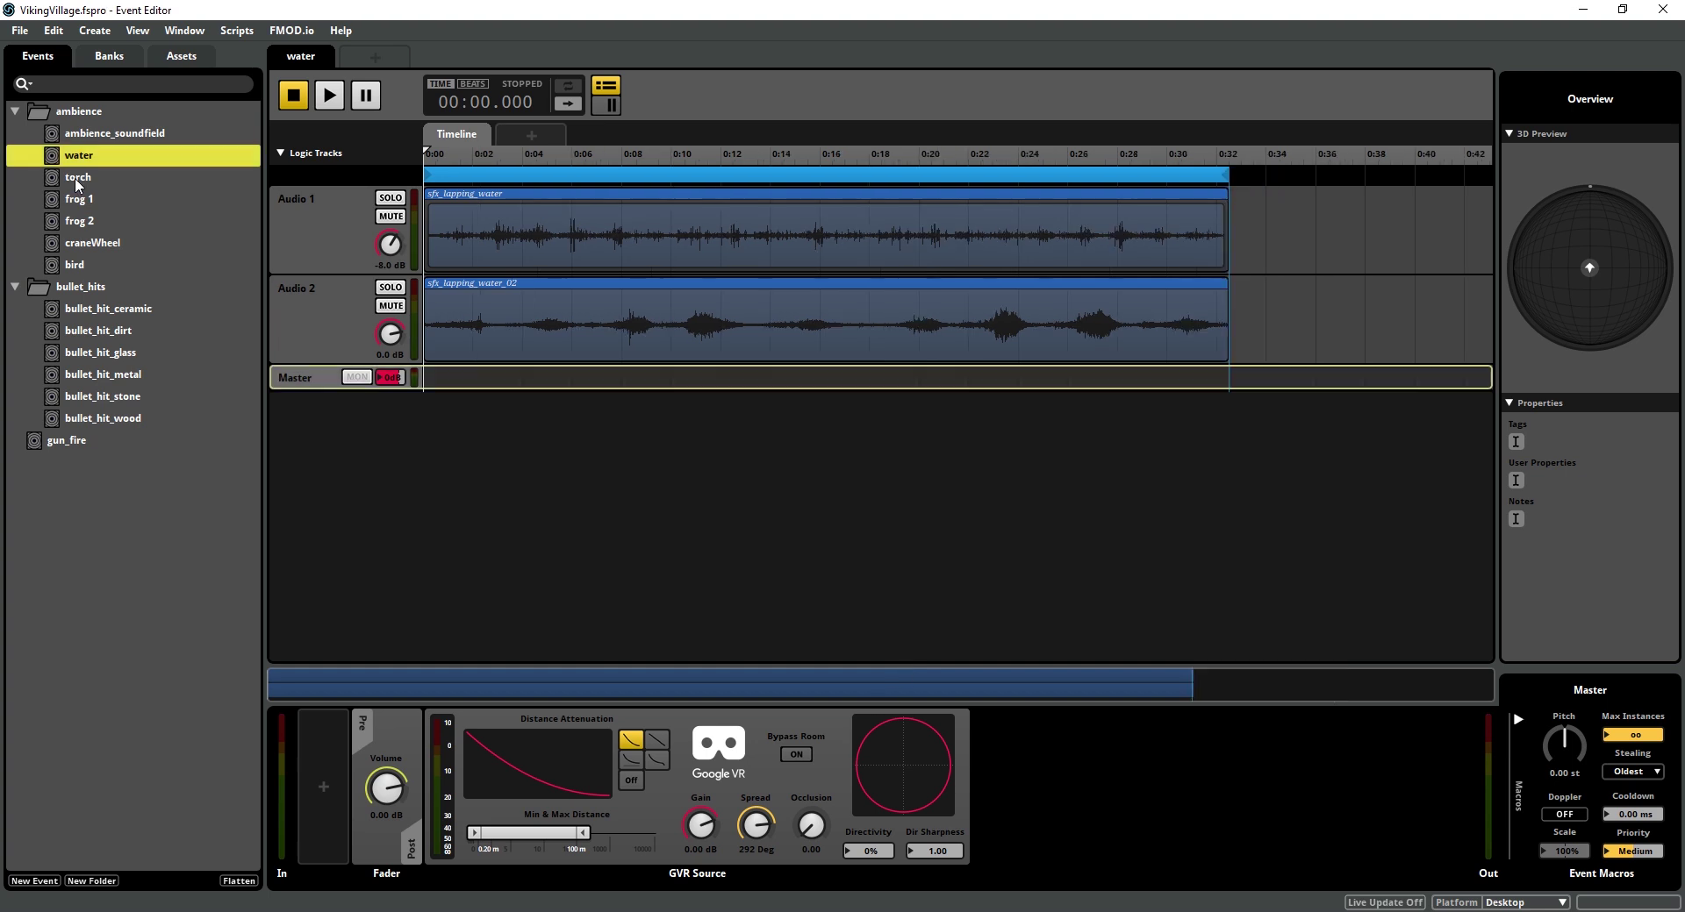
# Place sfx_torch_01.wav through sfx_torch_04.wav as one multi instrument at 0:00 on the torch event's track and add a loop region.
pyautogui.click(77, 177)
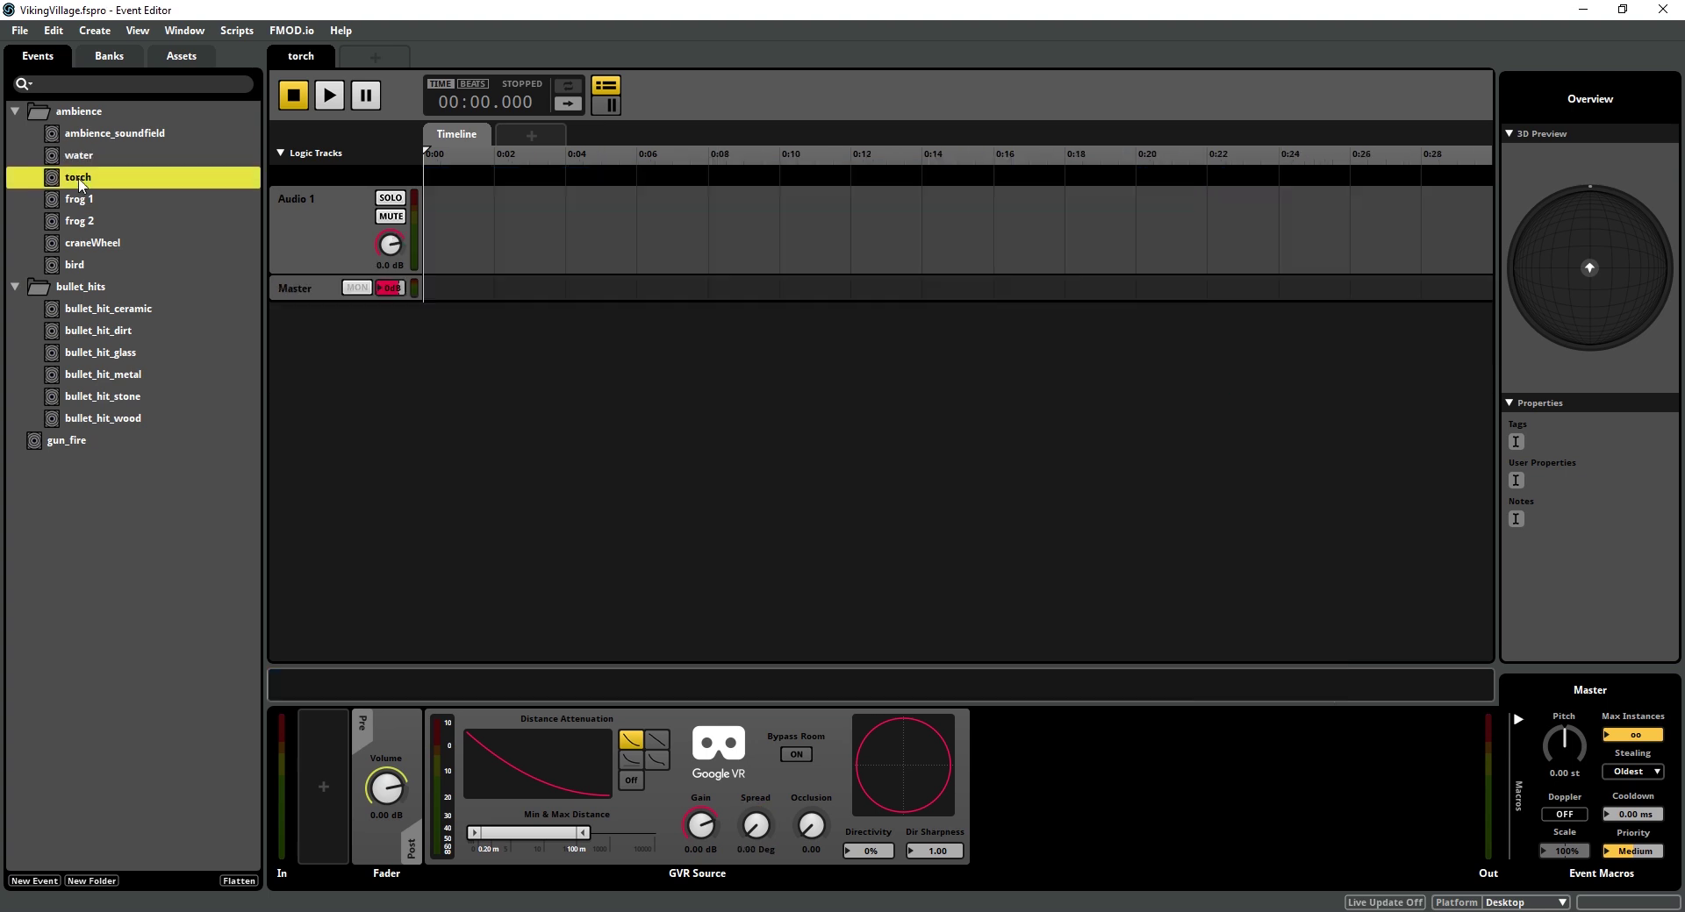
pyautogui.click(591, 249)
pyautogui.rightClick(524, 248)
pyautogui.click(459, 246)
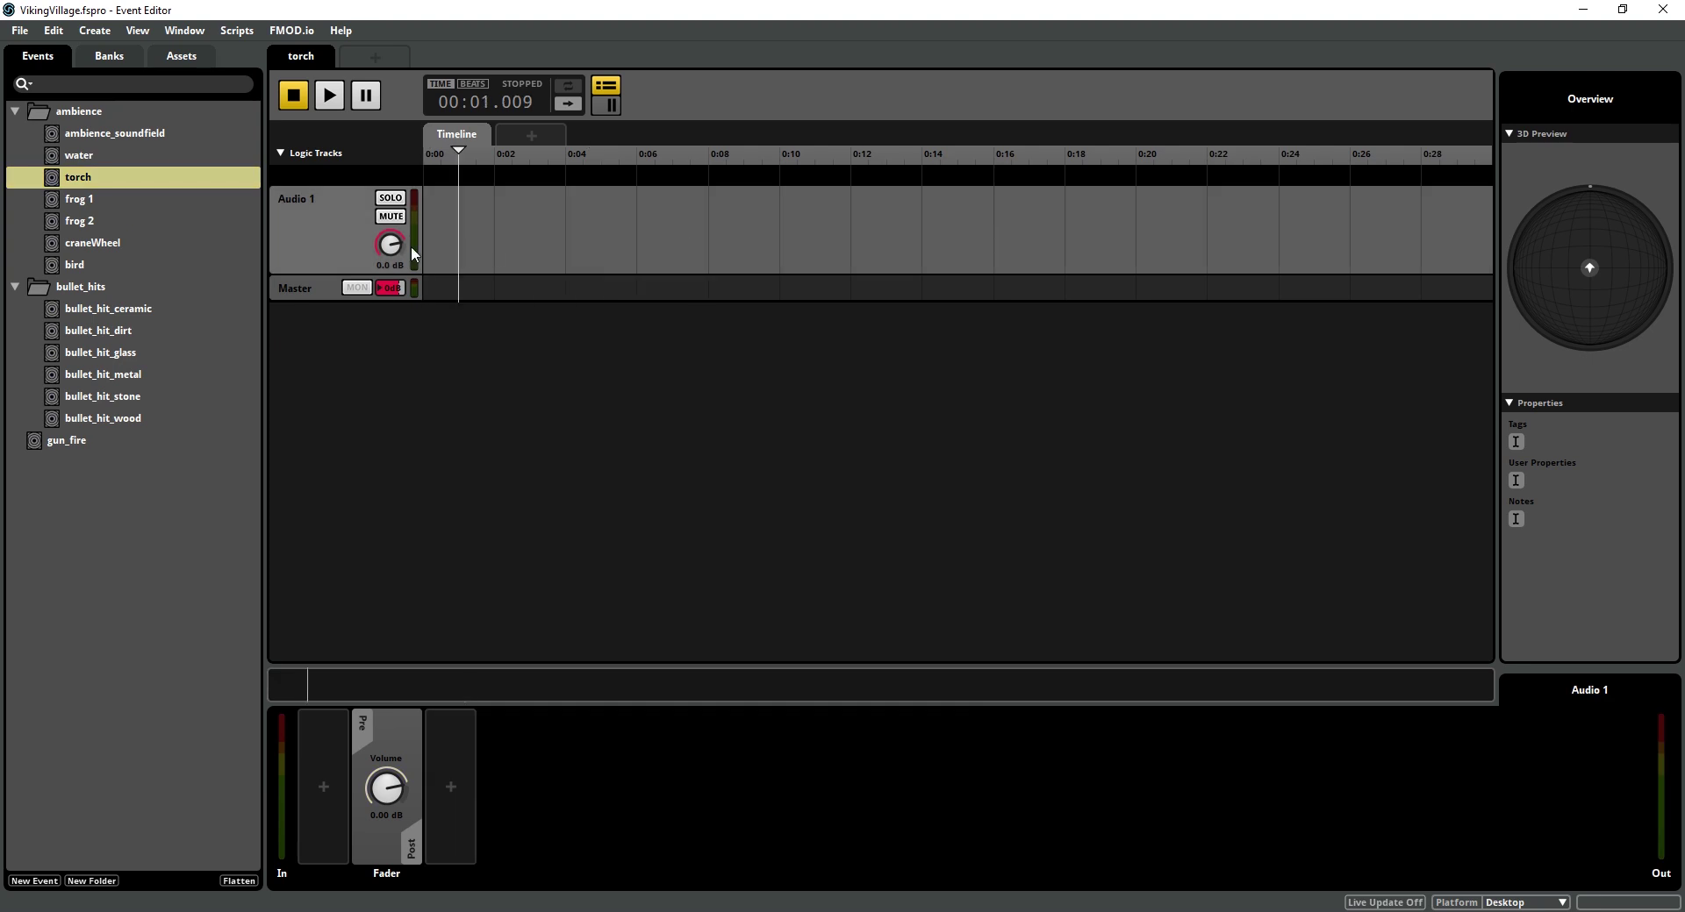
pyautogui.click(171, 58)
pyautogui.scroll(-4, 140, 542)
pyautogui.click(114, 550)
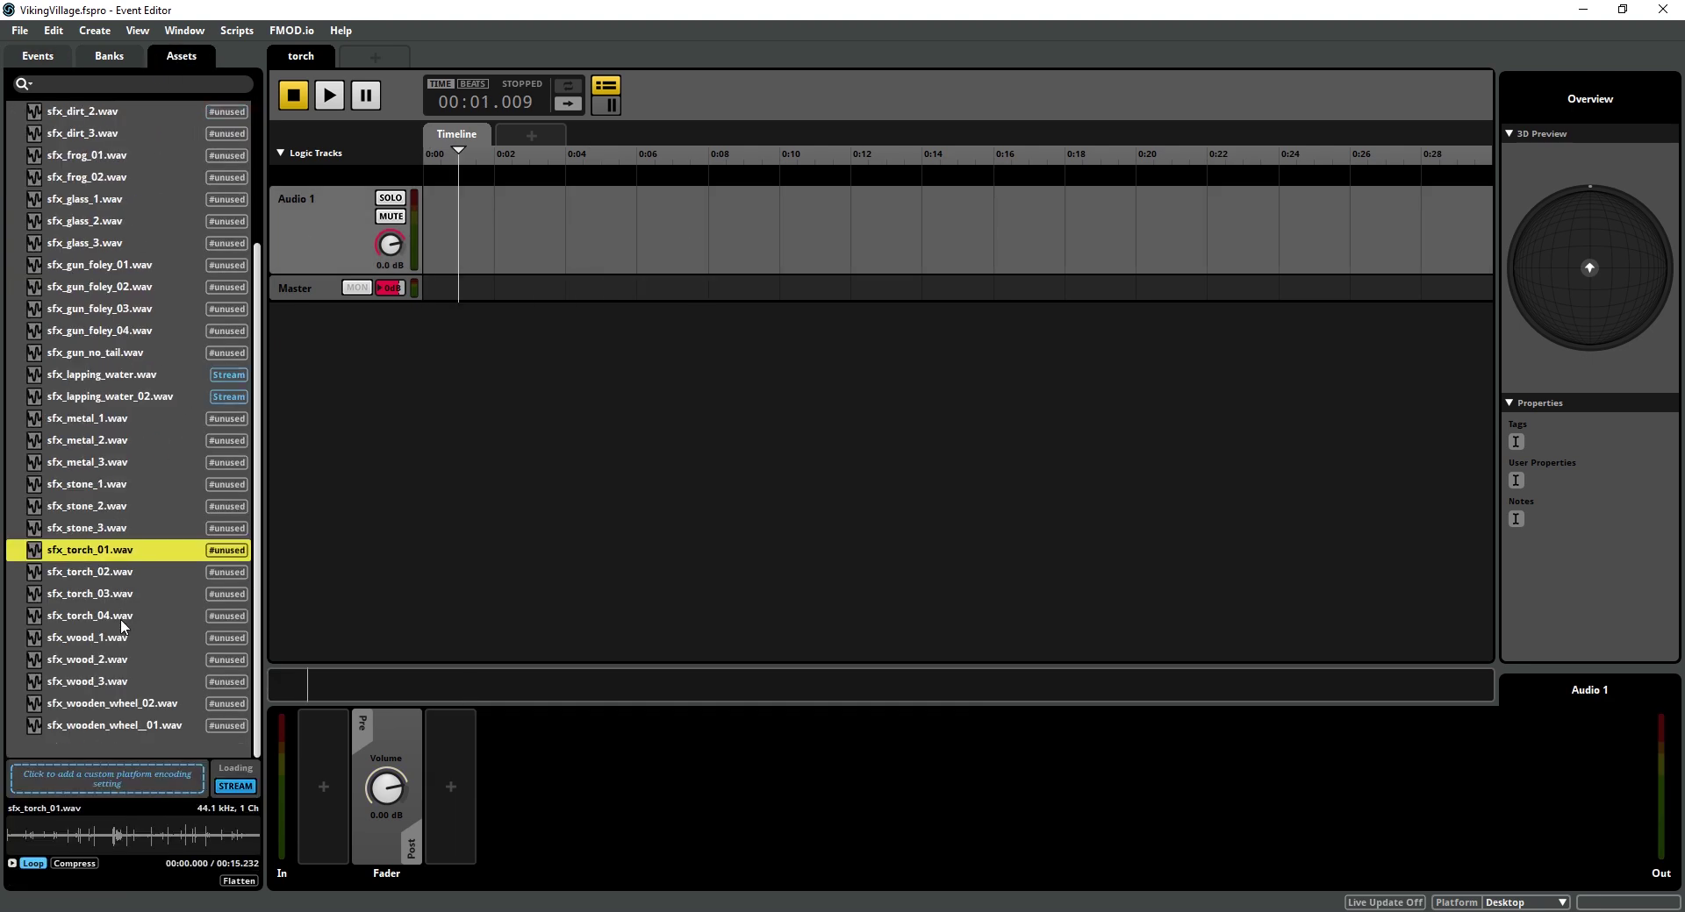
pyautogui.keyDown('shift'); pyautogui.click(120, 619); pyautogui.keyUp('shift')
pyautogui.moveTo(98, 571); pyautogui.dragTo(414, 276)
pyautogui.rightClick(469, 175)
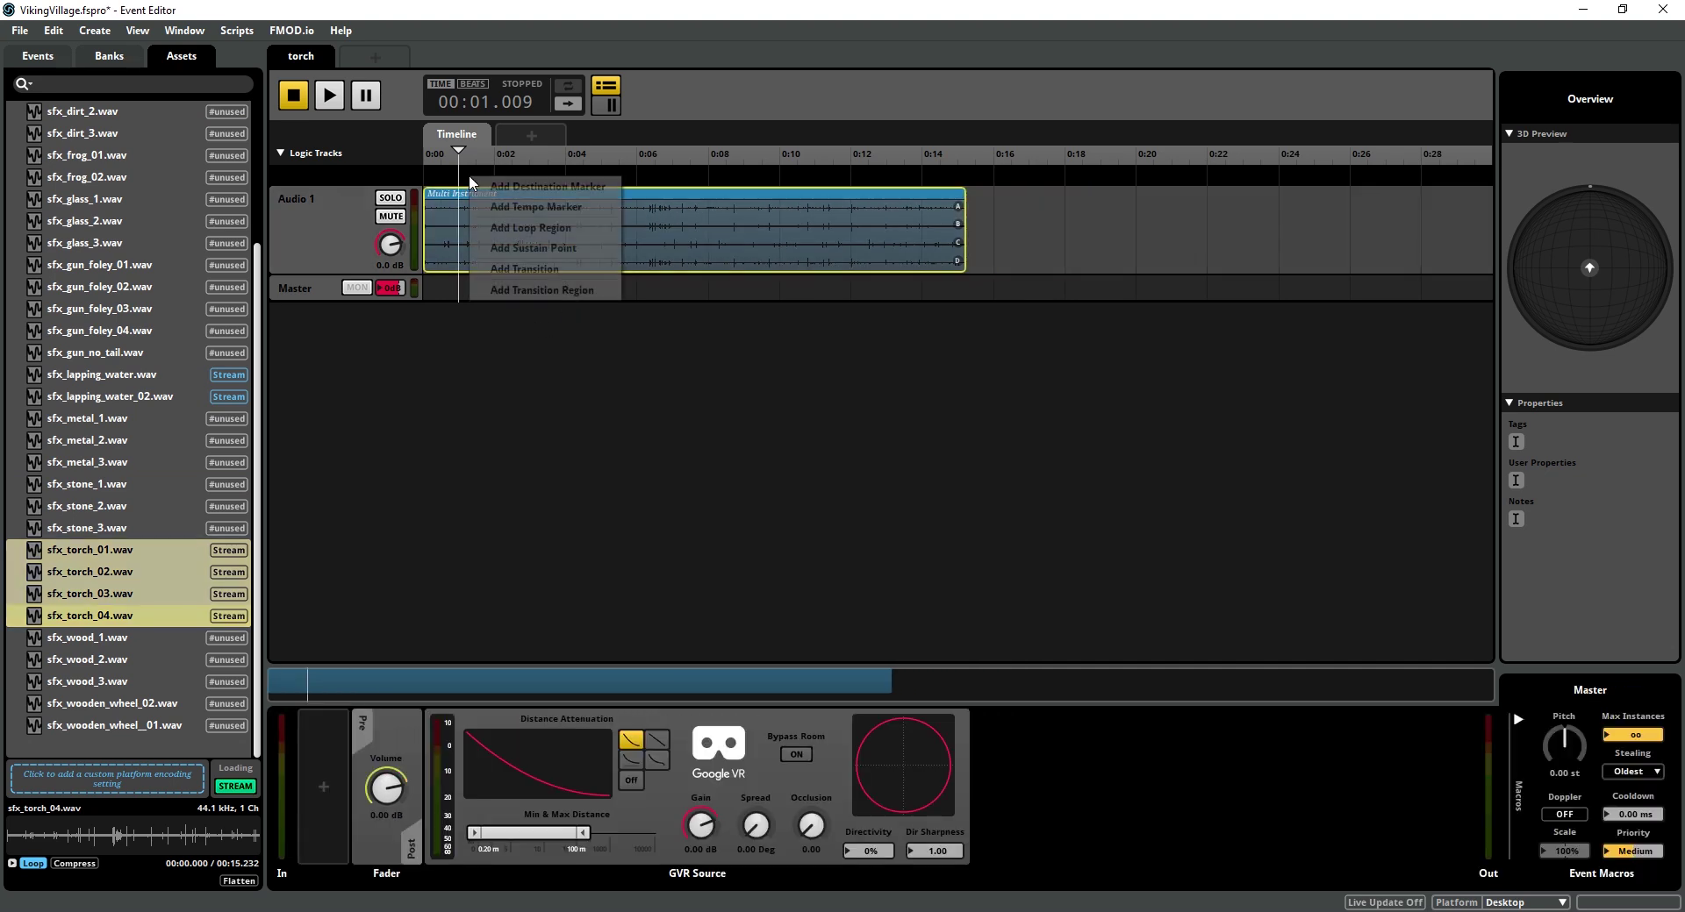
pyautogui.click(548, 243)
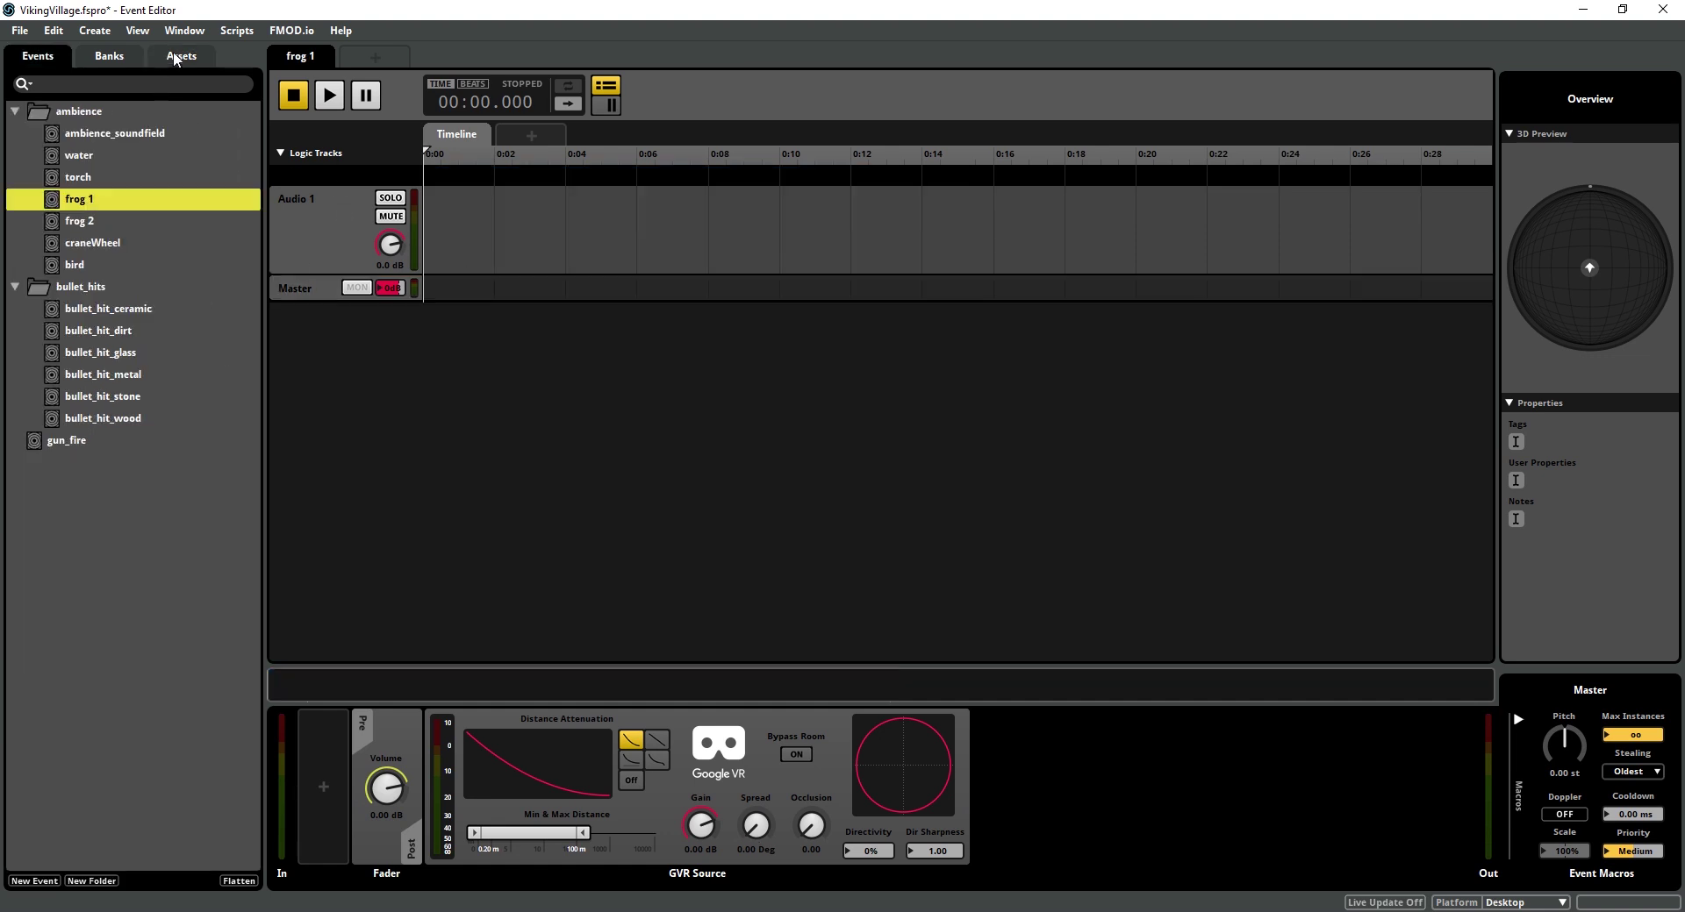
# Place sfx_frog_01.wav at 0:00 on the Audio 1 track of the frog 1 event.
pyautogui.click(181, 55)
pyautogui.scroll(1, 134, 508)
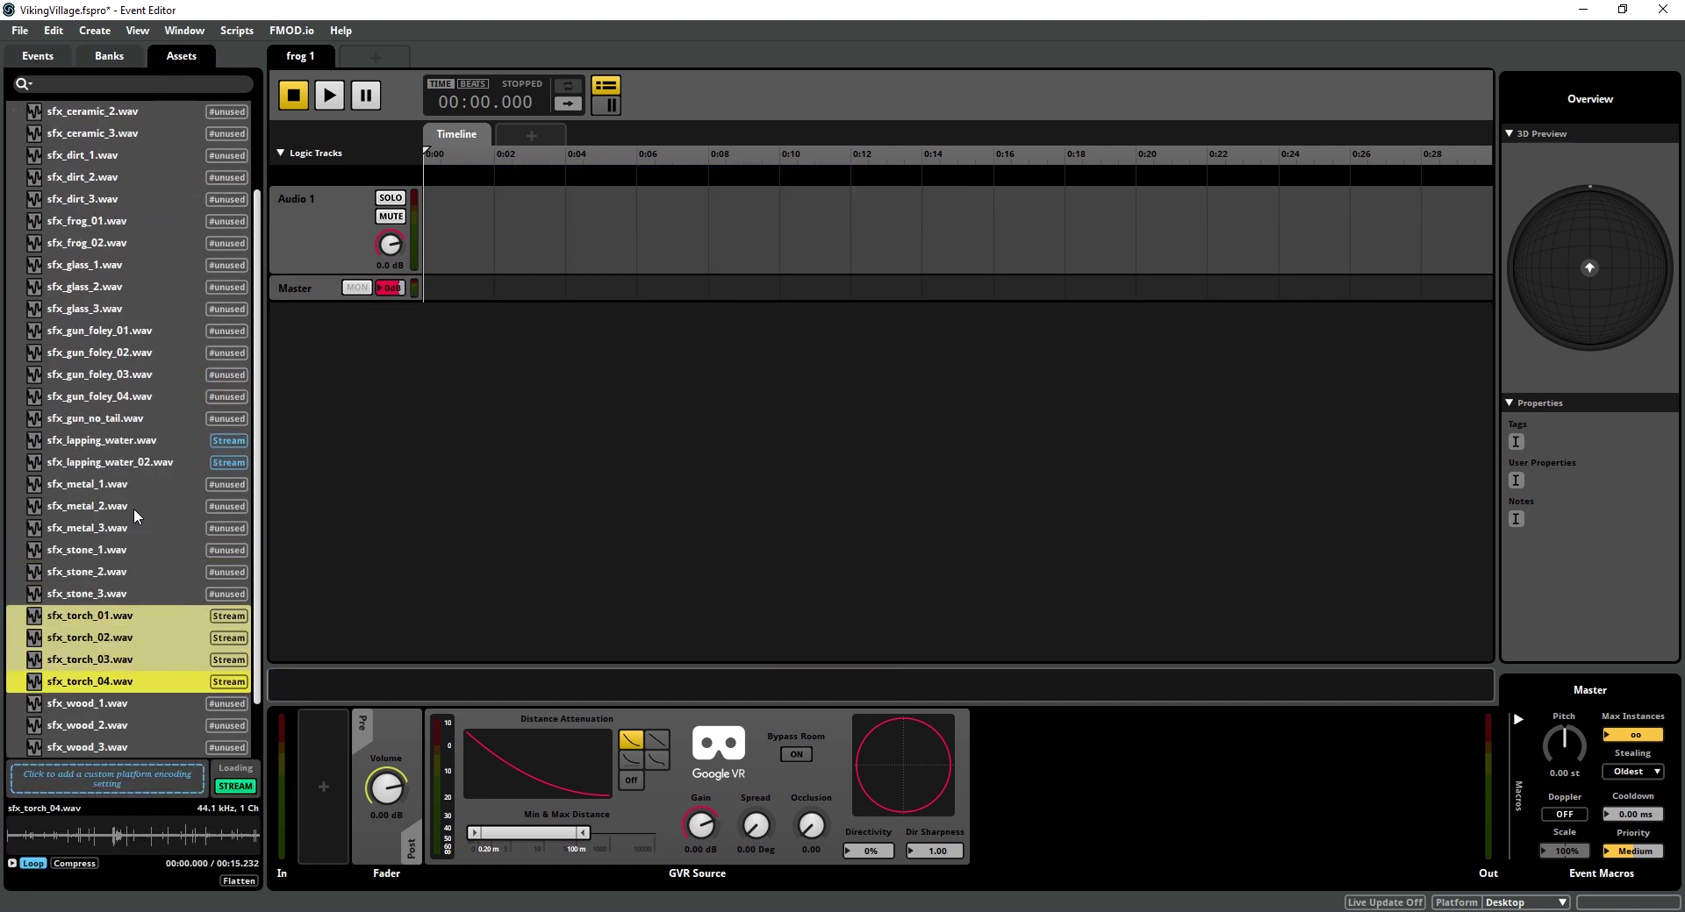
pyautogui.click(80, 201)
pyautogui.moveTo(79, 227); pyautogui.dragTo(508, 234)
# Add a loop region to the frog 1 event spanning the whole sfx_frog_01 instrument from 0:00.
pyautogui.rightClick(445, 167)
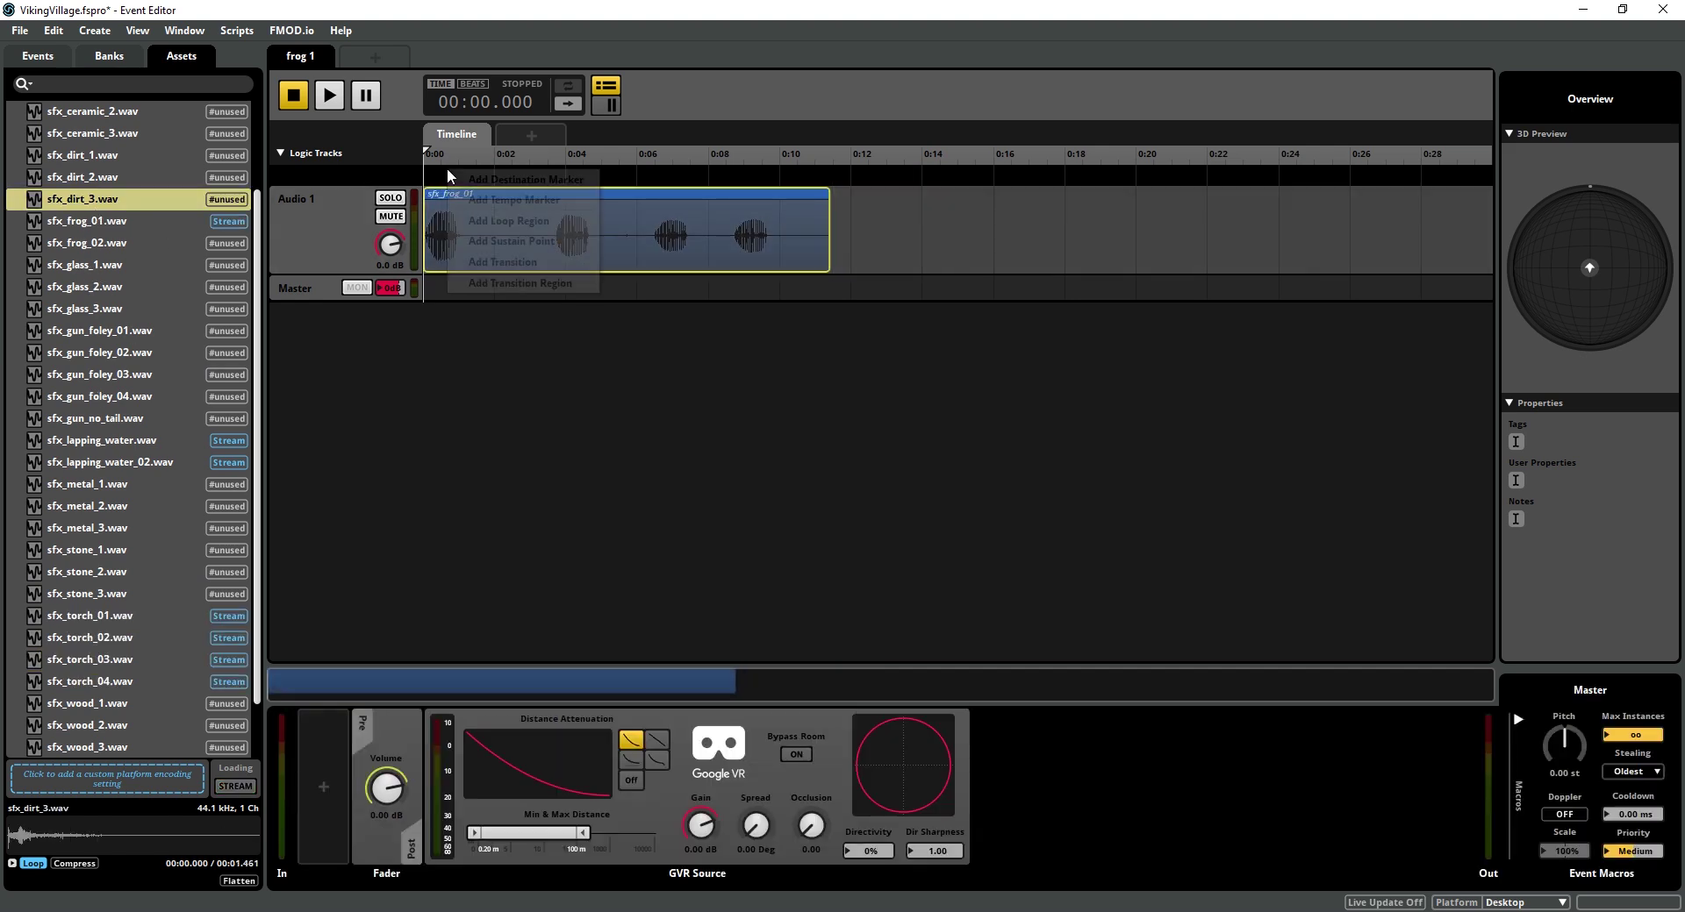
pyautogui.click(544, 222)
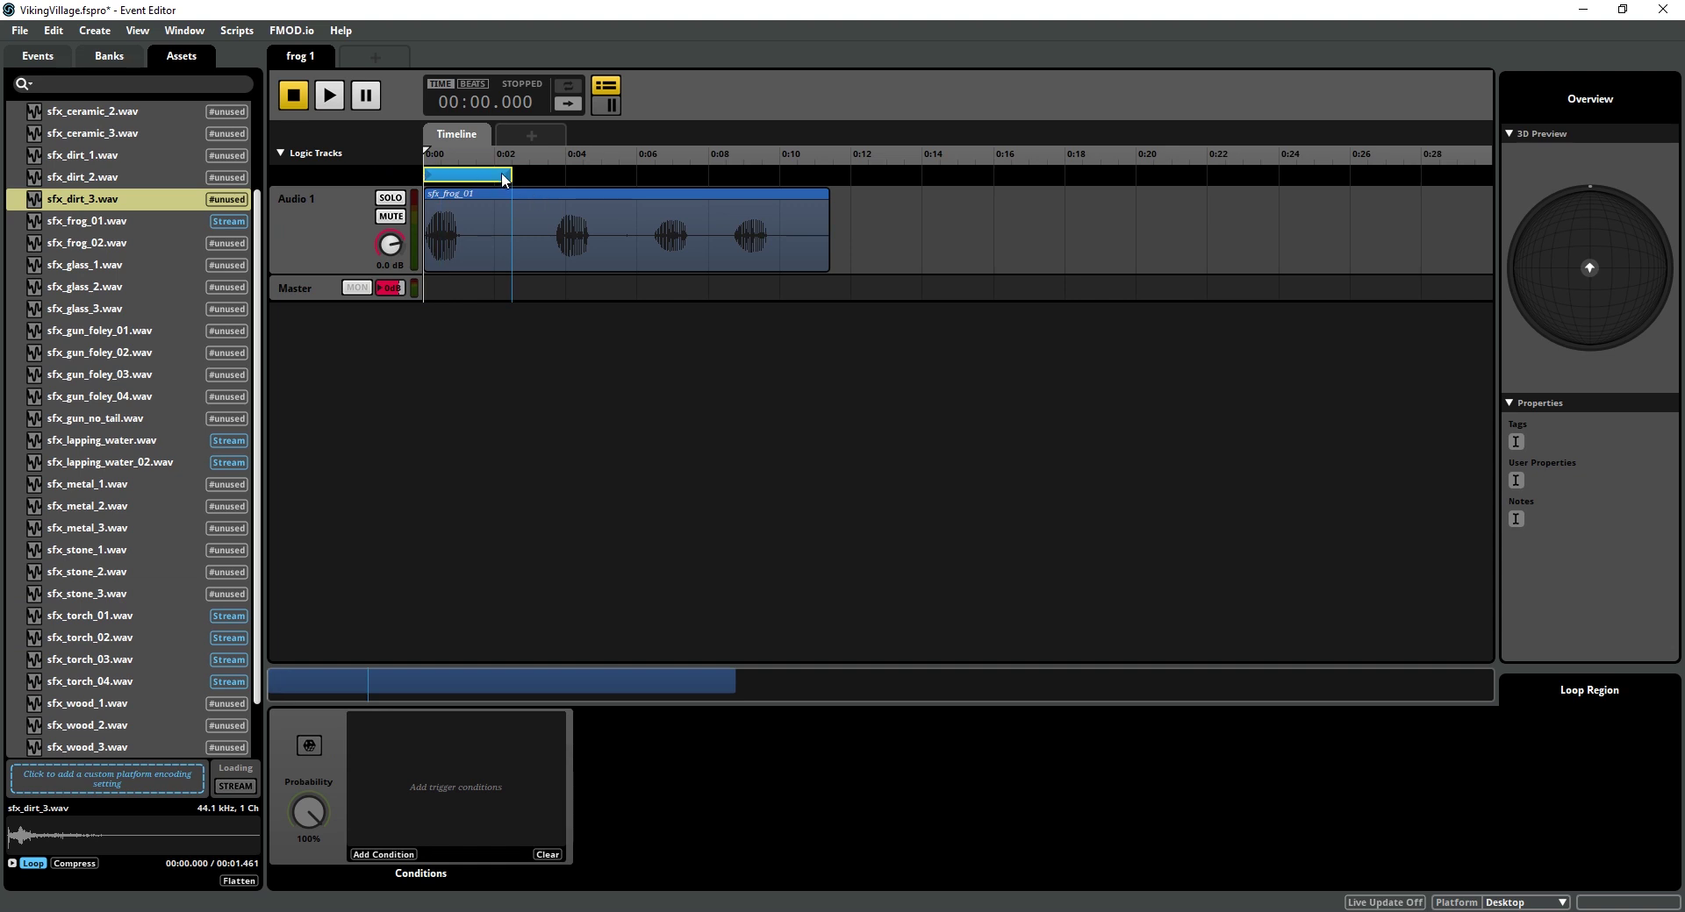
pyautogui.moveTo(510, 174); pyautogui.dragTo(830, 174)
# Enable trigger probability for the sfx_frog_01 instrument and set it to 75%.
pyautogui.click(764, 237)
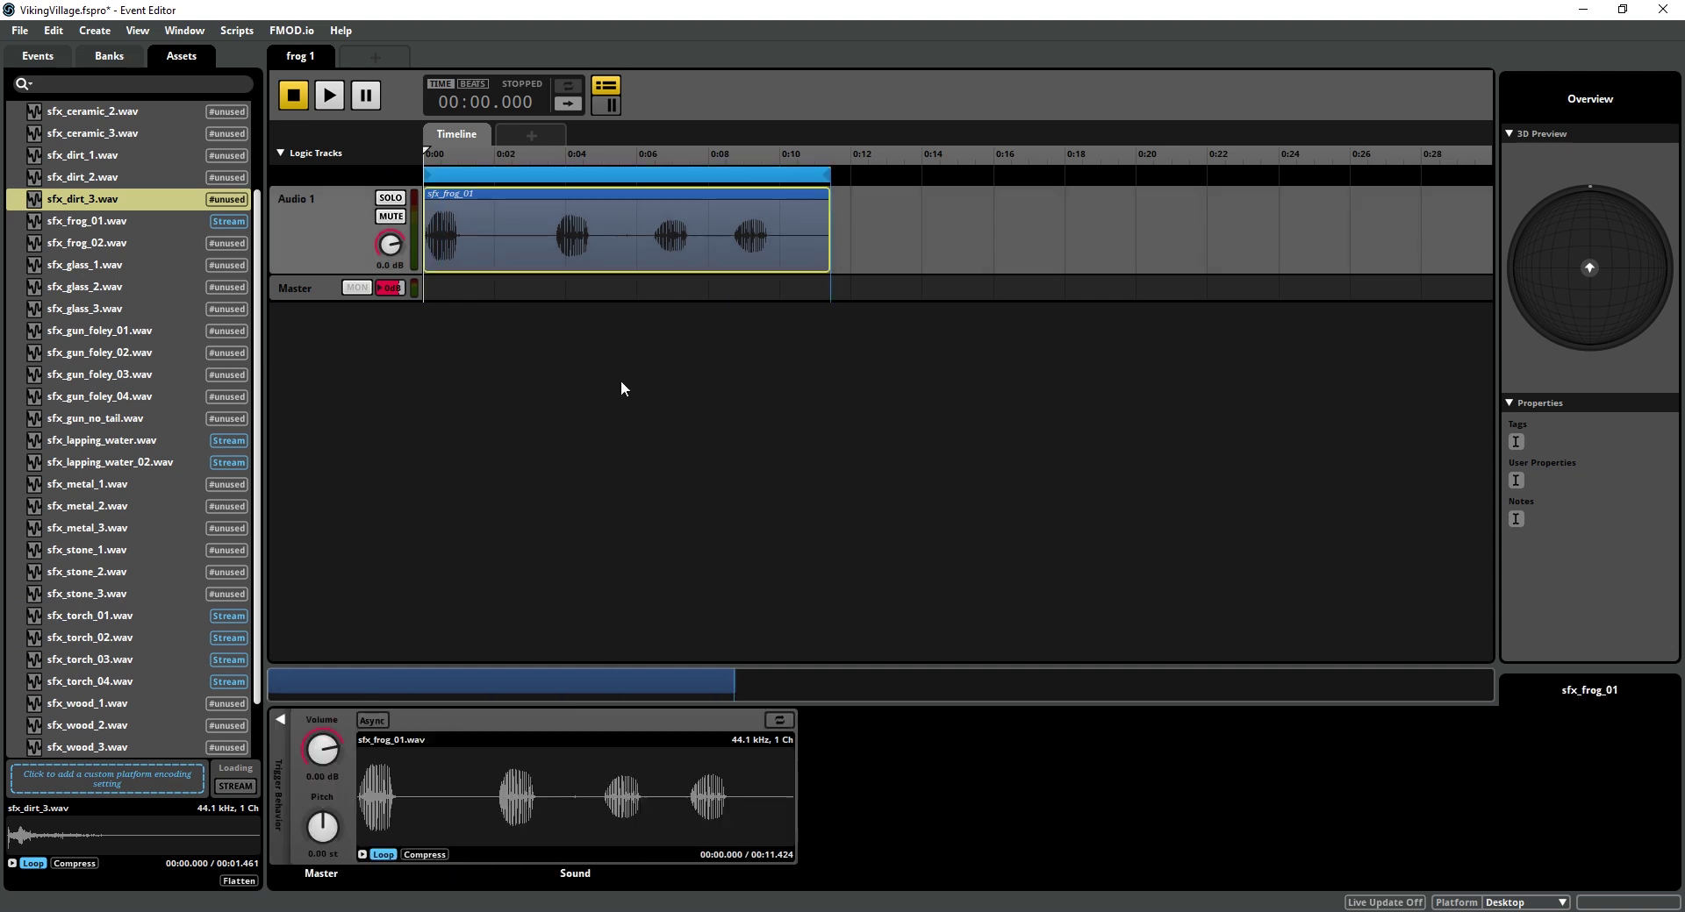
pyautogui.click(282, 719)
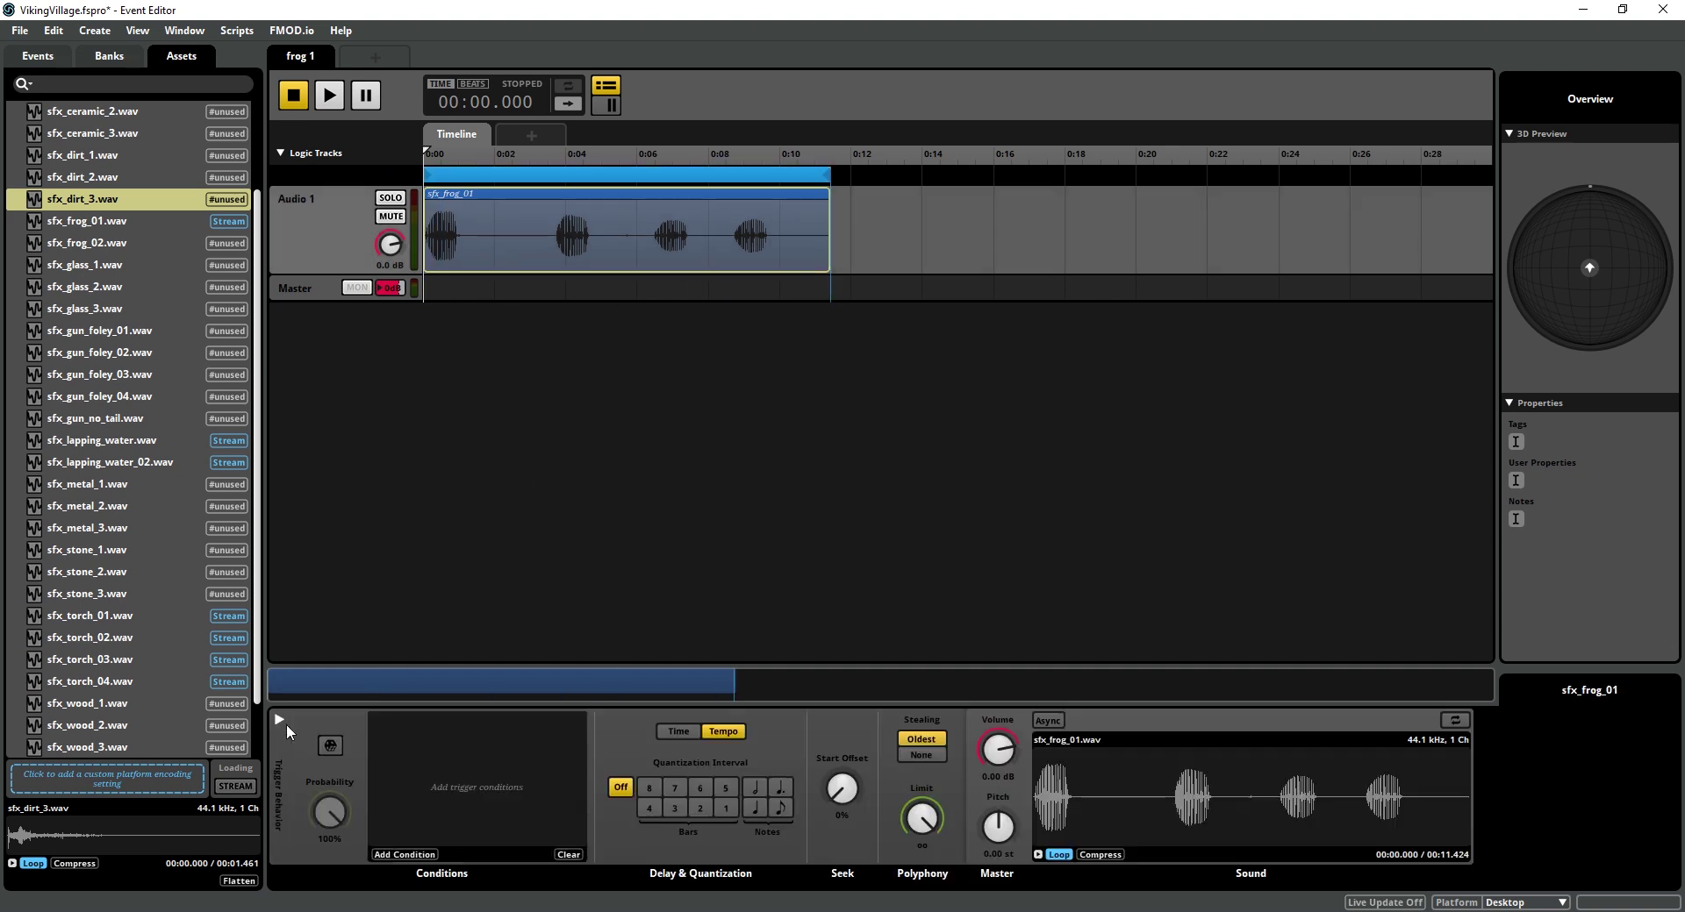
pyautogui.click(331, 746)
pyautogui.moveTo(329, 812); pyautogui.dragTo(329, 841)
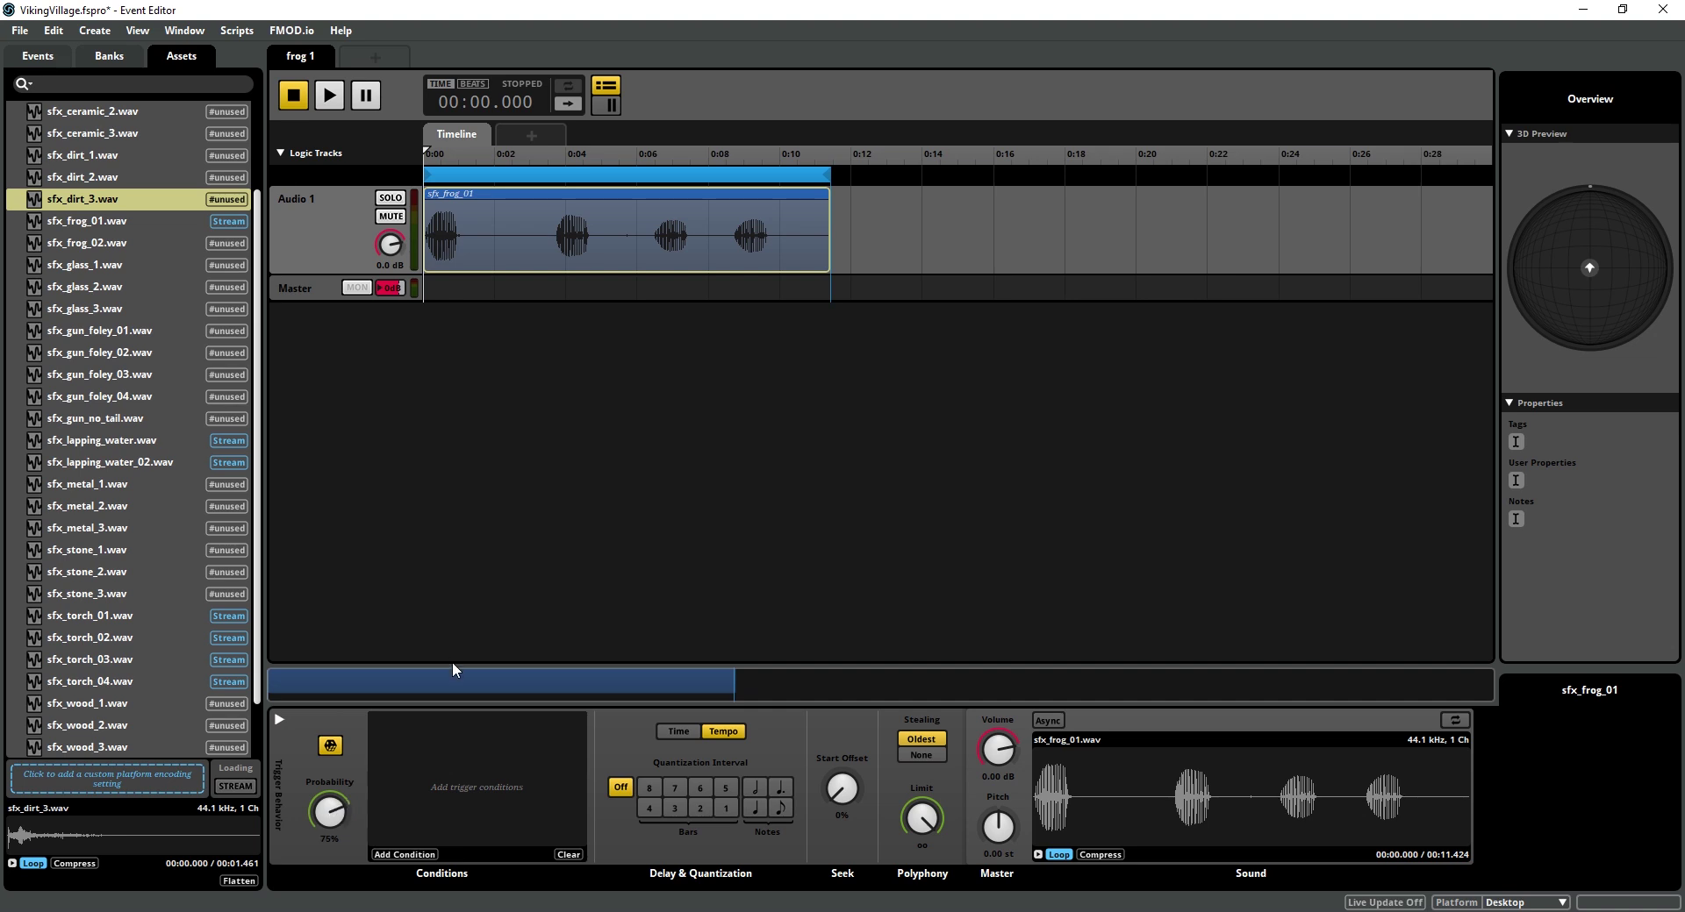
# Place sfx_frog_02.wav at 0:00 on the frog 2 event's Audio 1 track, and enable and reduce its trigger probability.
pyautogui.click(40, 56)
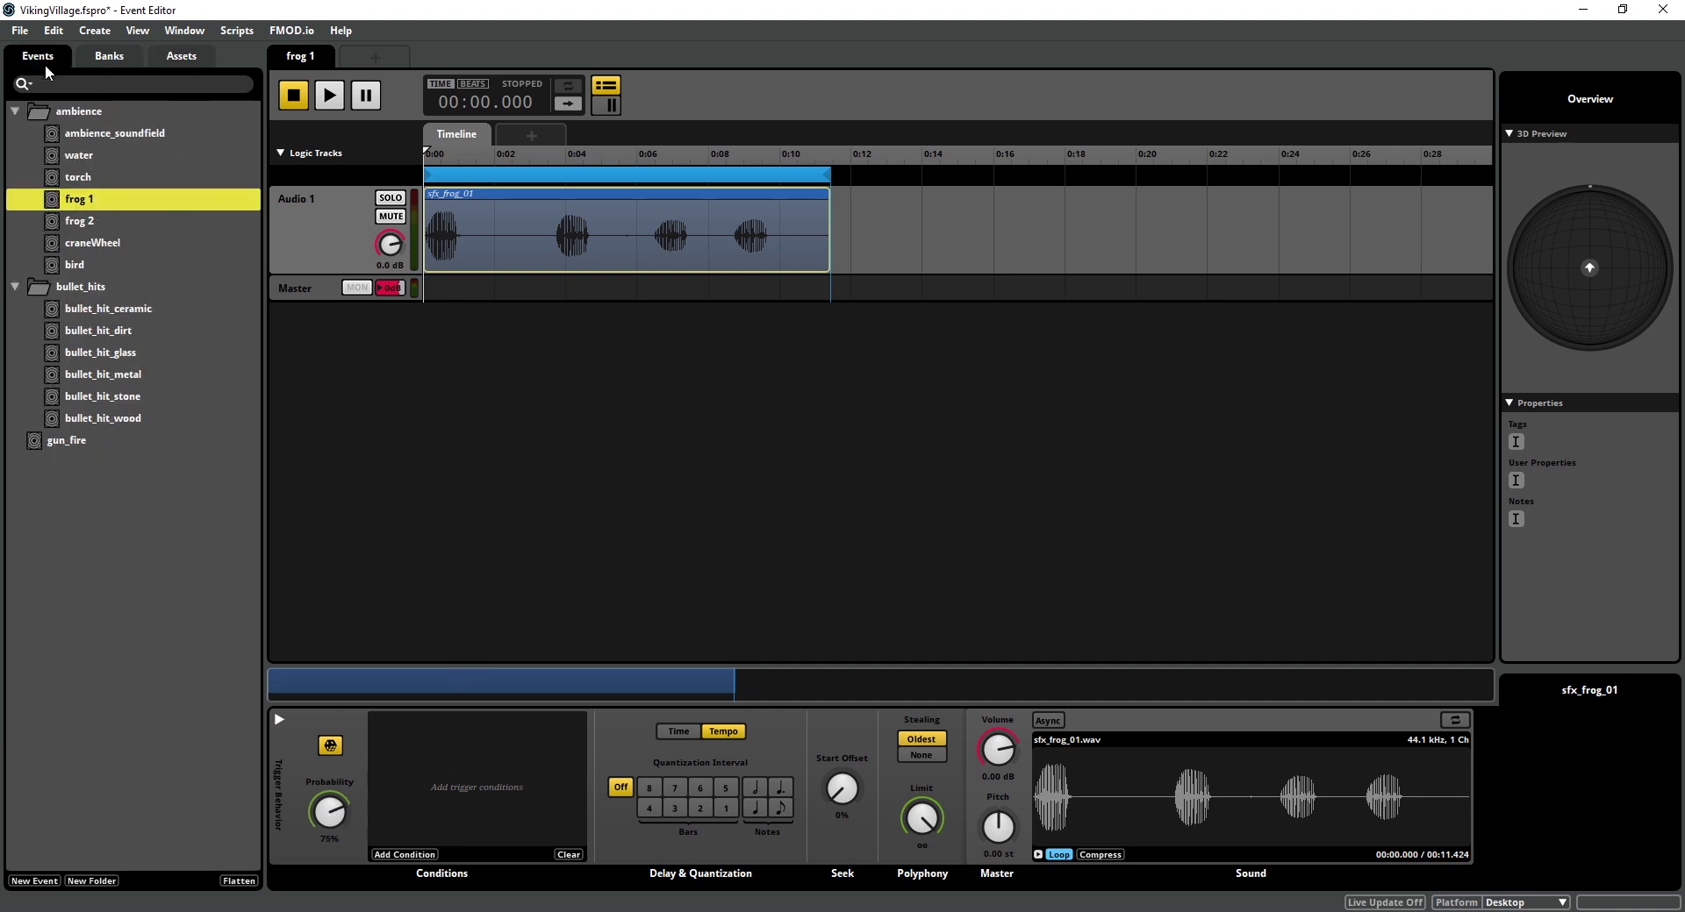
pyautogui.click(88, 219)
pyautogui.click(188, 56)
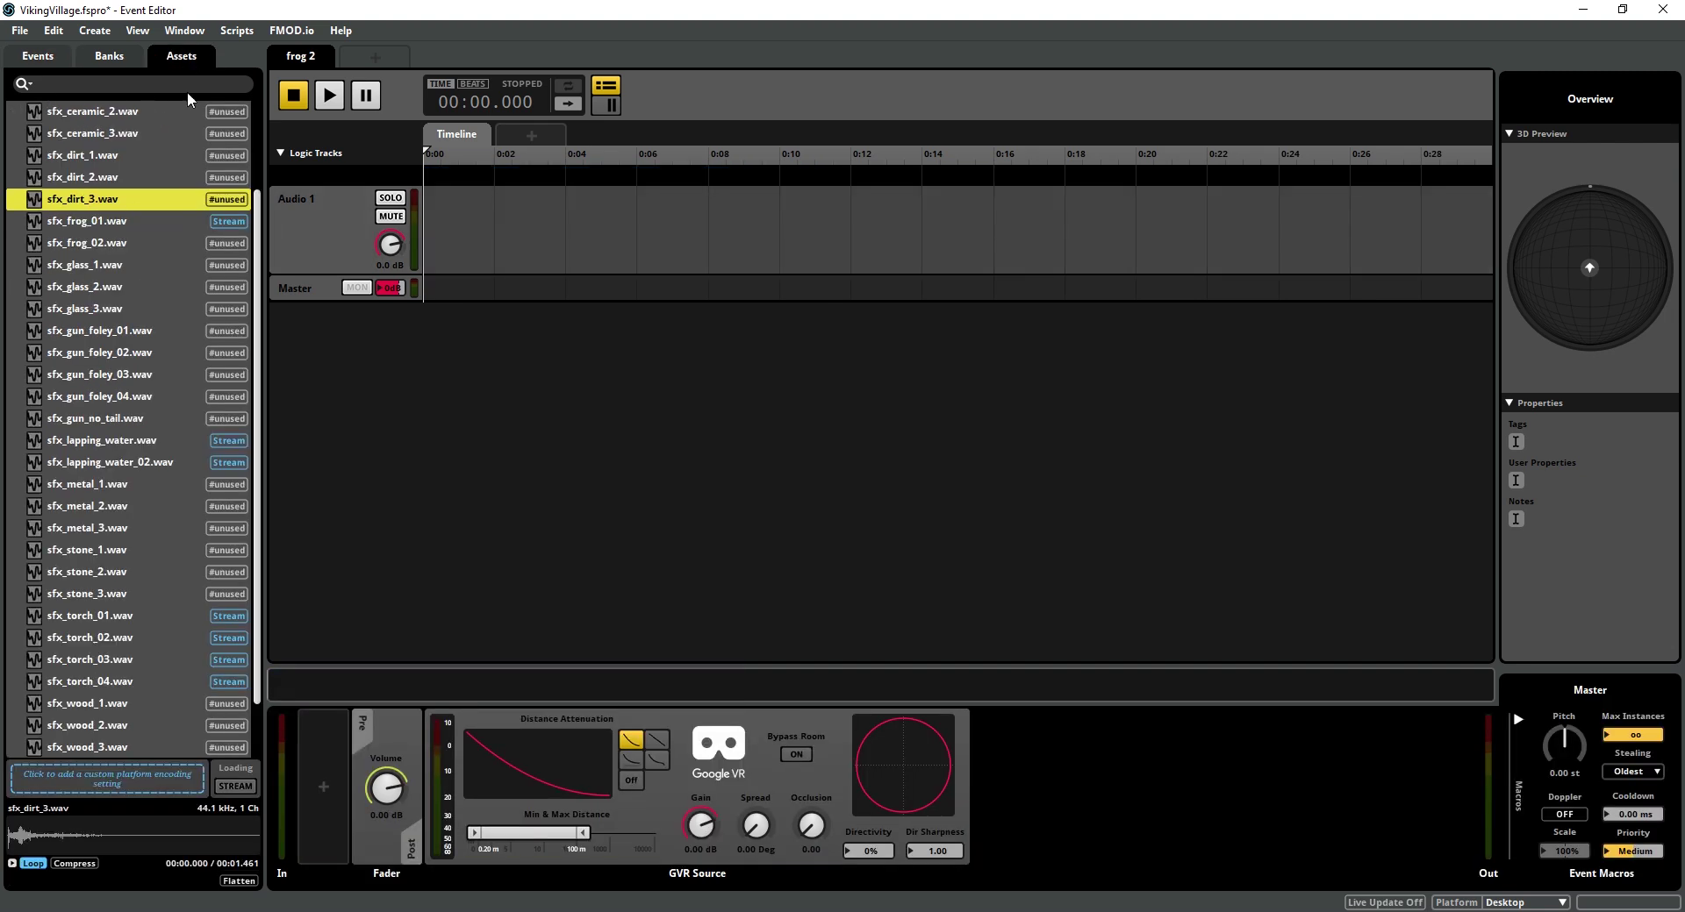
pyautogui.click(78, 243)
pyautogui.moveTo(78, 243); pyautogui.dragTo(500, 241)
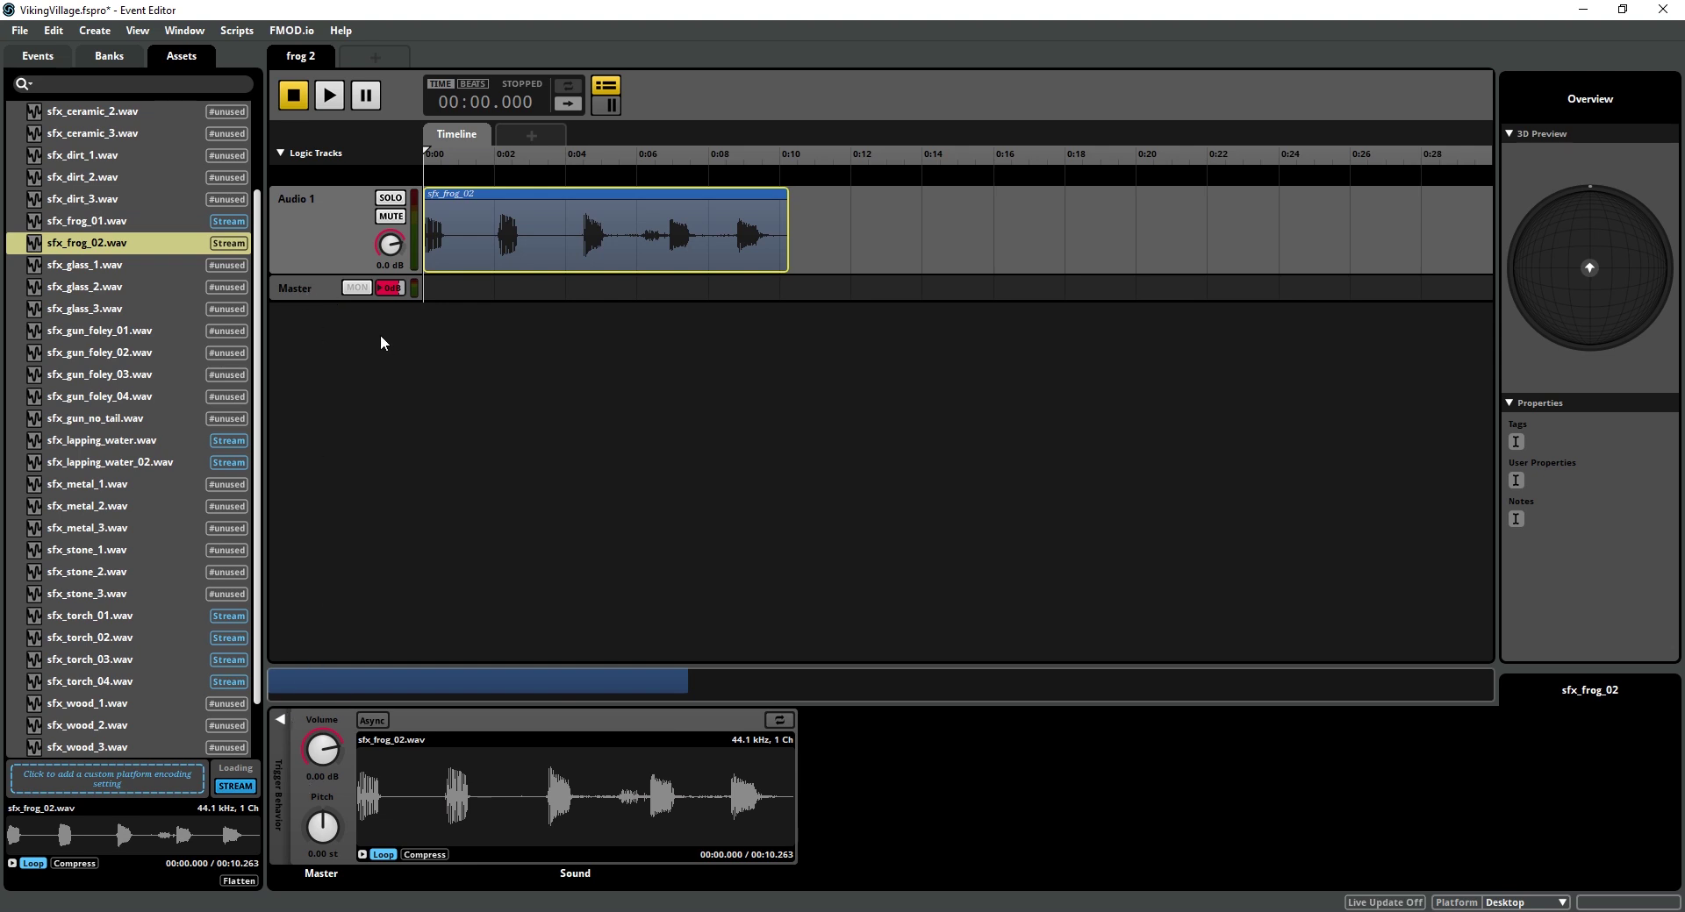
pyautogui.click(280, 719)
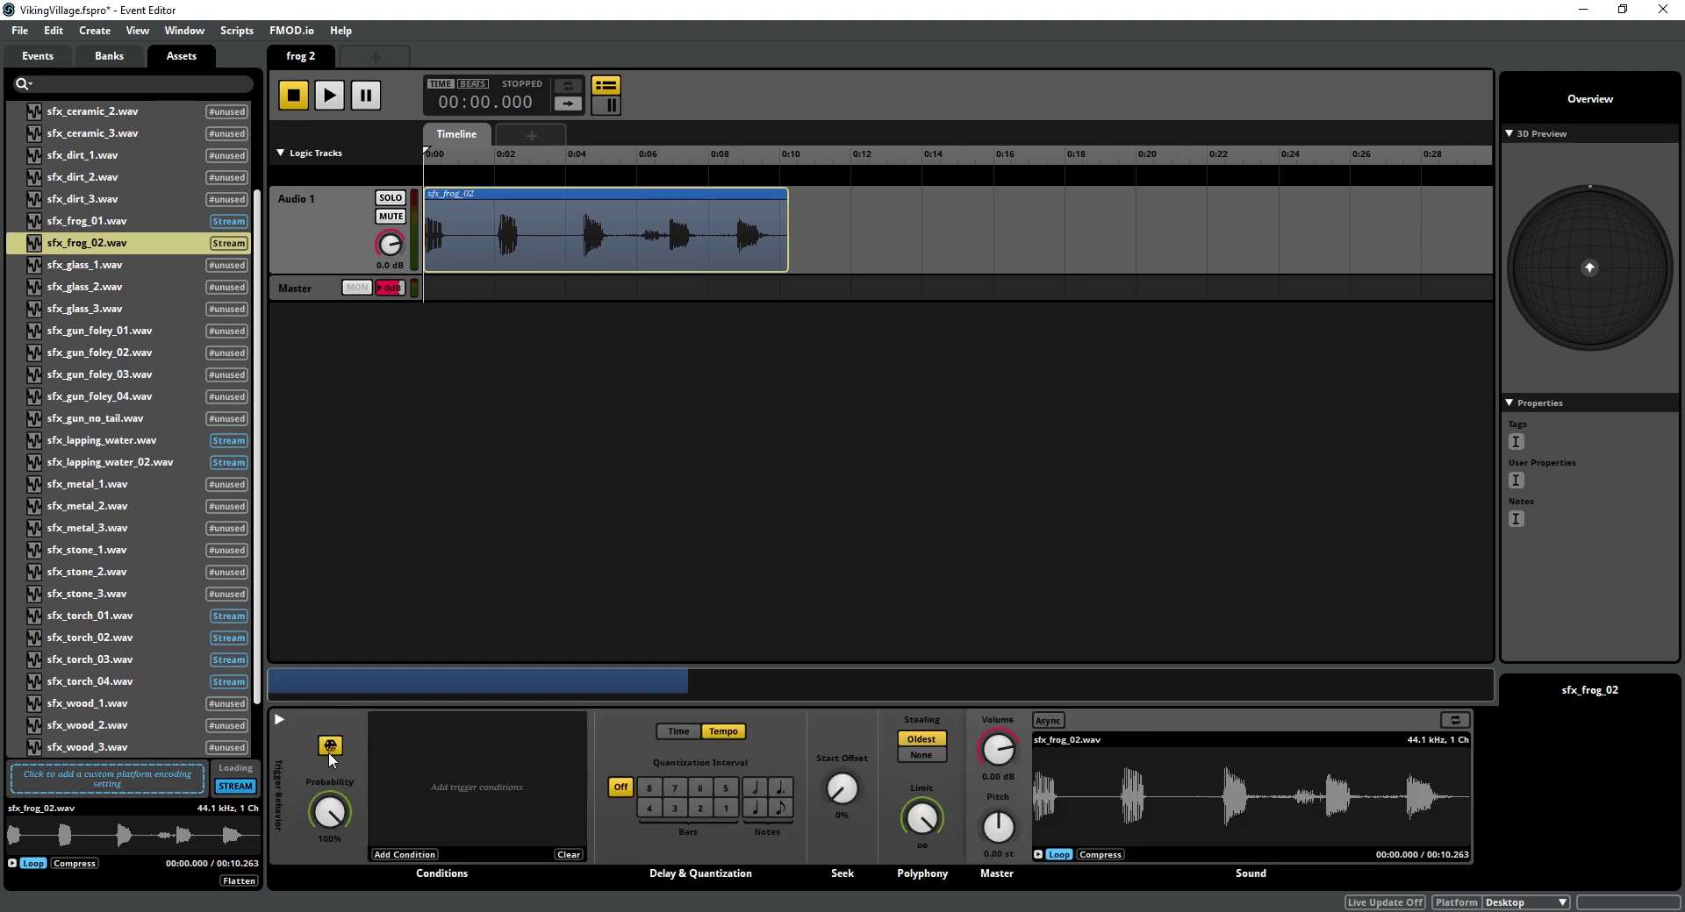
pyautogui.moveTo(330, 811); pyautogui.dragTo(330, 849)
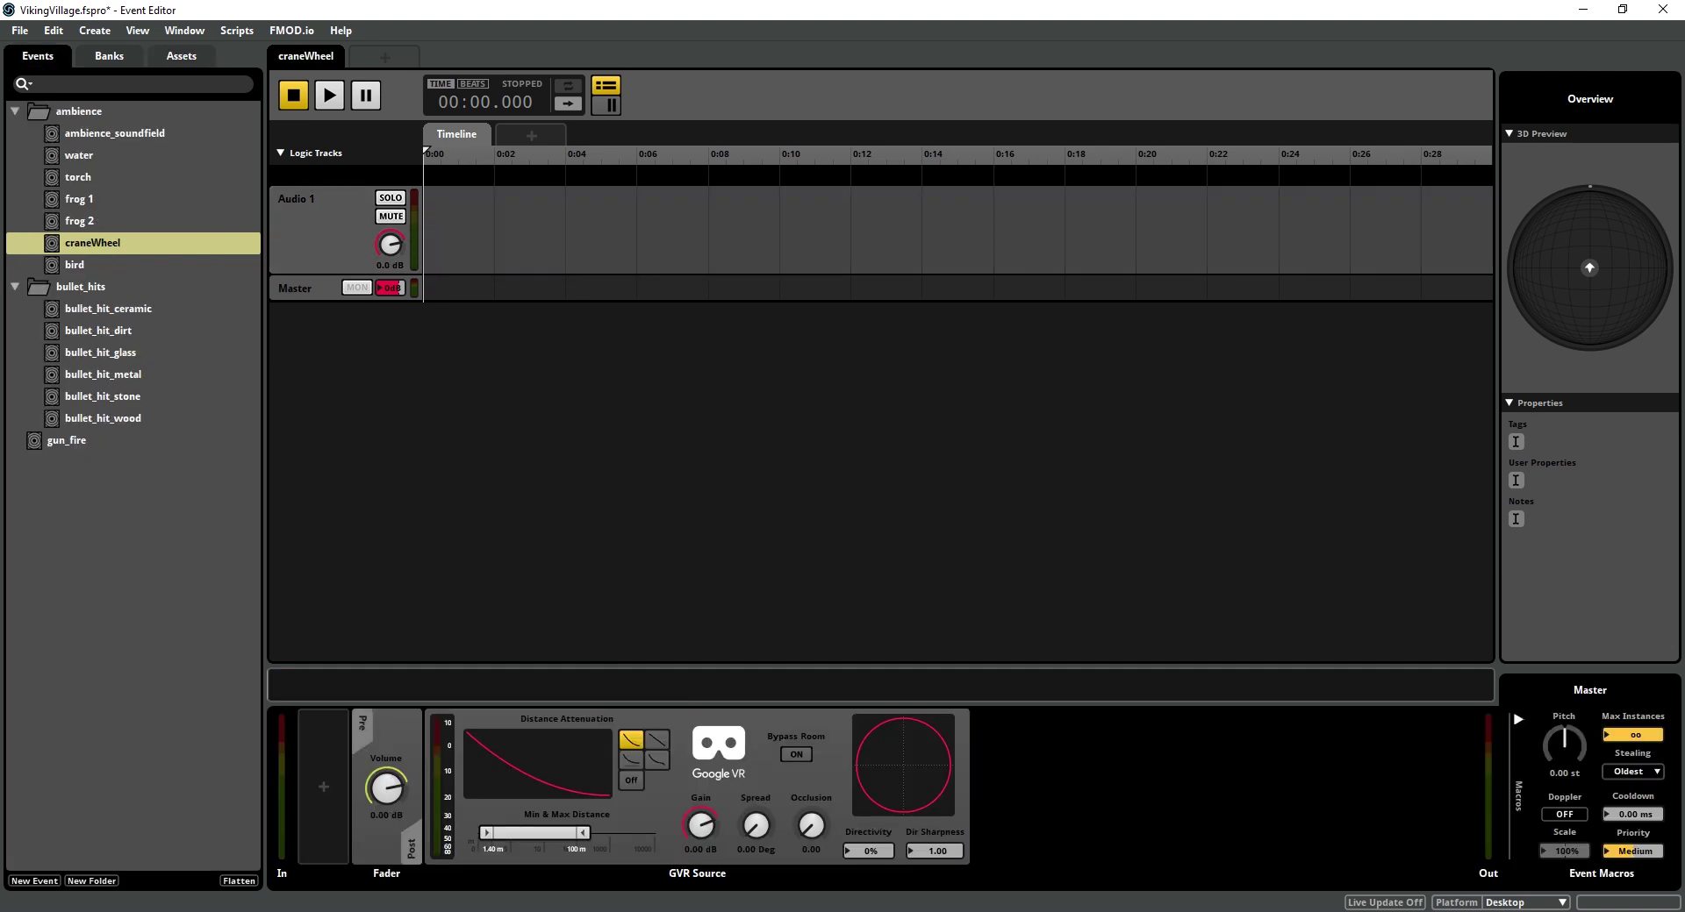
# Set the craneWheel event's GVR Source to a minimum distance of 2.00 m and a spread of 44 degrees.
pyautogui.moveTo(485, 833); pyautogui.dragTo(490, 832)
pyautogui.moveTo(761, 833); pyautogui.dragTo(761, 814)
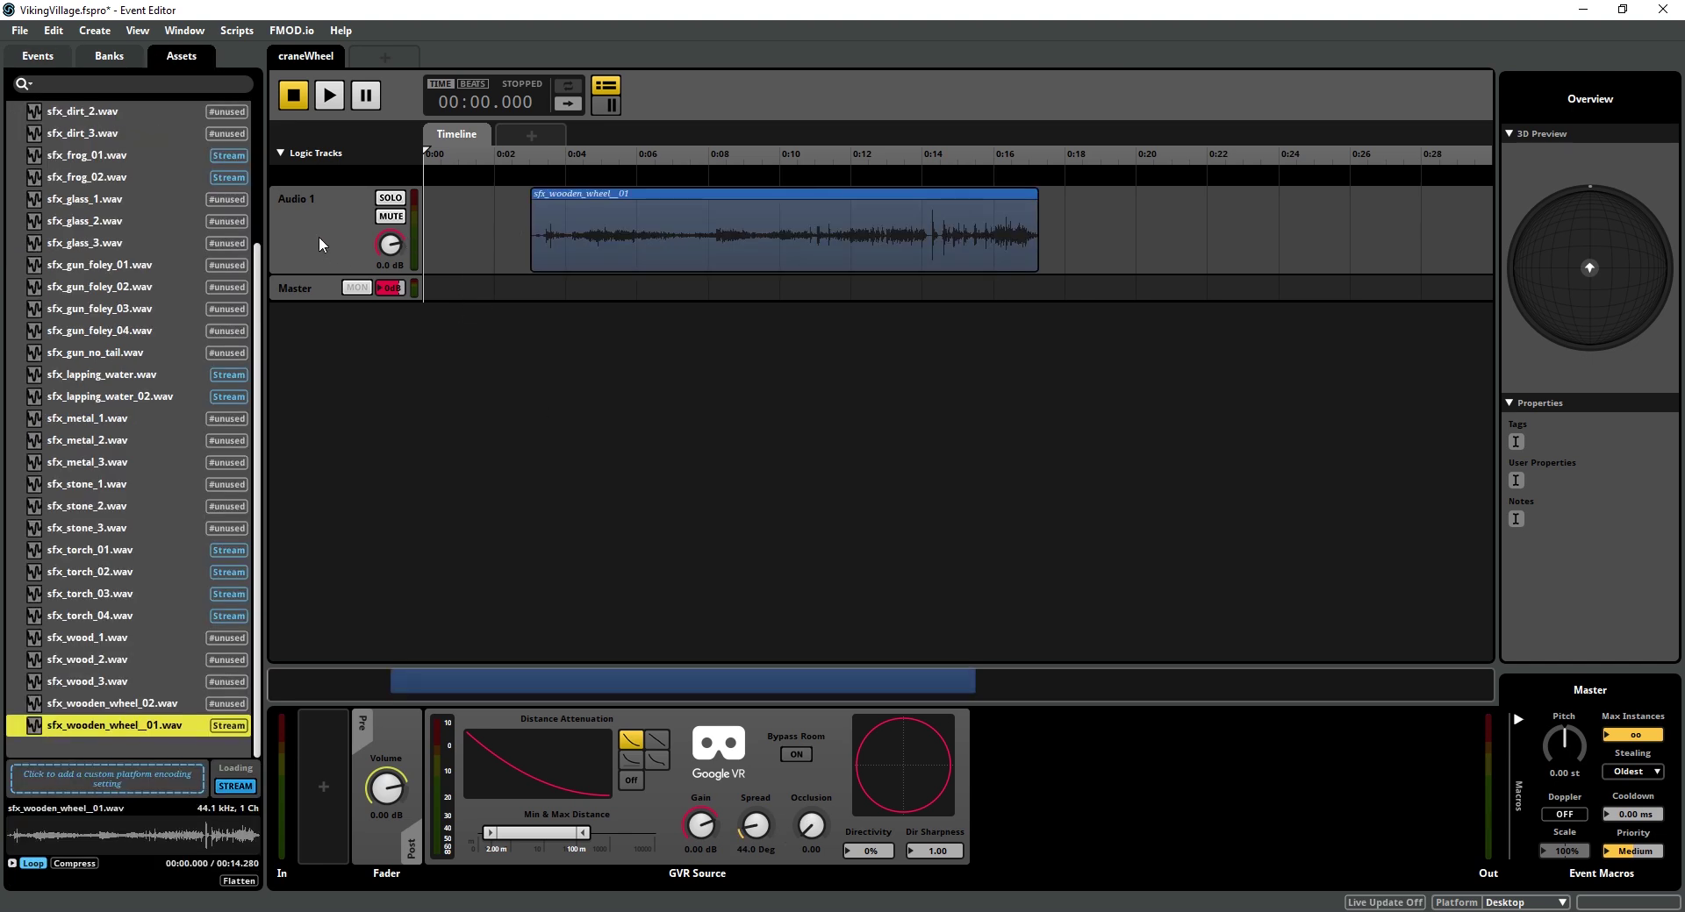
# Add a second audio track to craneWheel for sfx_wooden_wheel_02.wav and align both wooden wheel instruments to start at 0:00.
pyautogui.click(315, 241)
pyautogui.rightClick(315, 241)
pyautogui.click(382, 251)
pyautogui.moveTo(143, 704); pyautogui.dragTo(638, 303)
pyautogui.moveTo(800, 307); pyautogui.dragTo(588, 305)
pyautogui.moveTo(718, 219); pyautogui.dragTo(660, 230)
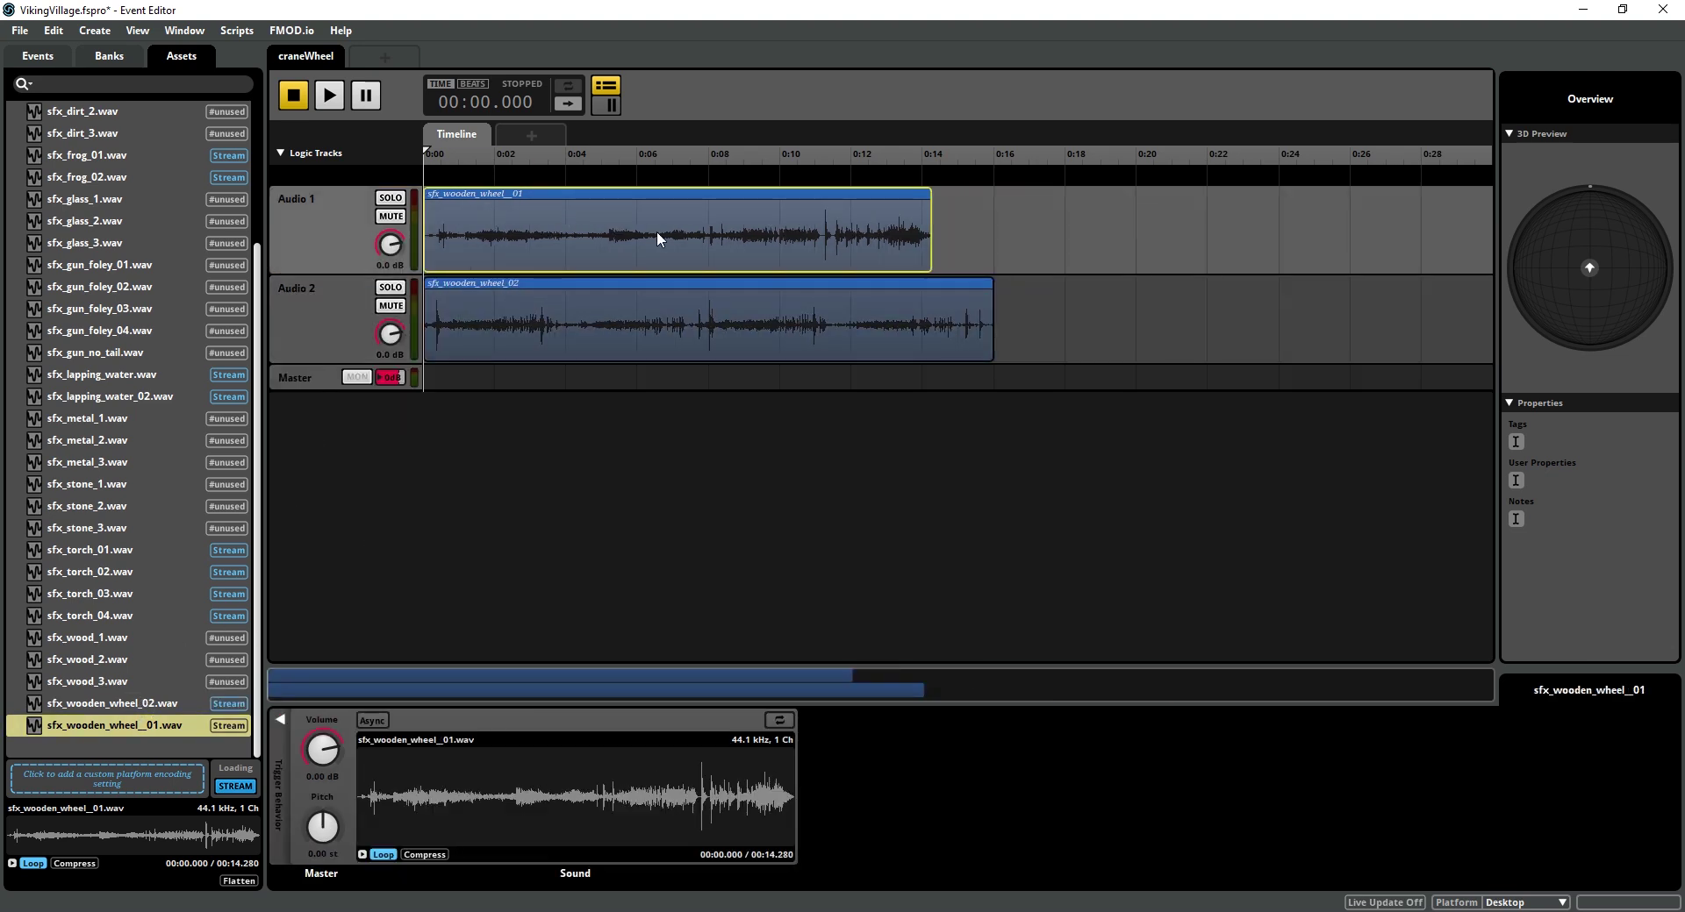
# Add a loop region to the craneWheel event from 0:00 to the end of sfx_wooden_wheel_02.
pyautogui.click(527, 182)
pyautogui.rightClick(526, 182)
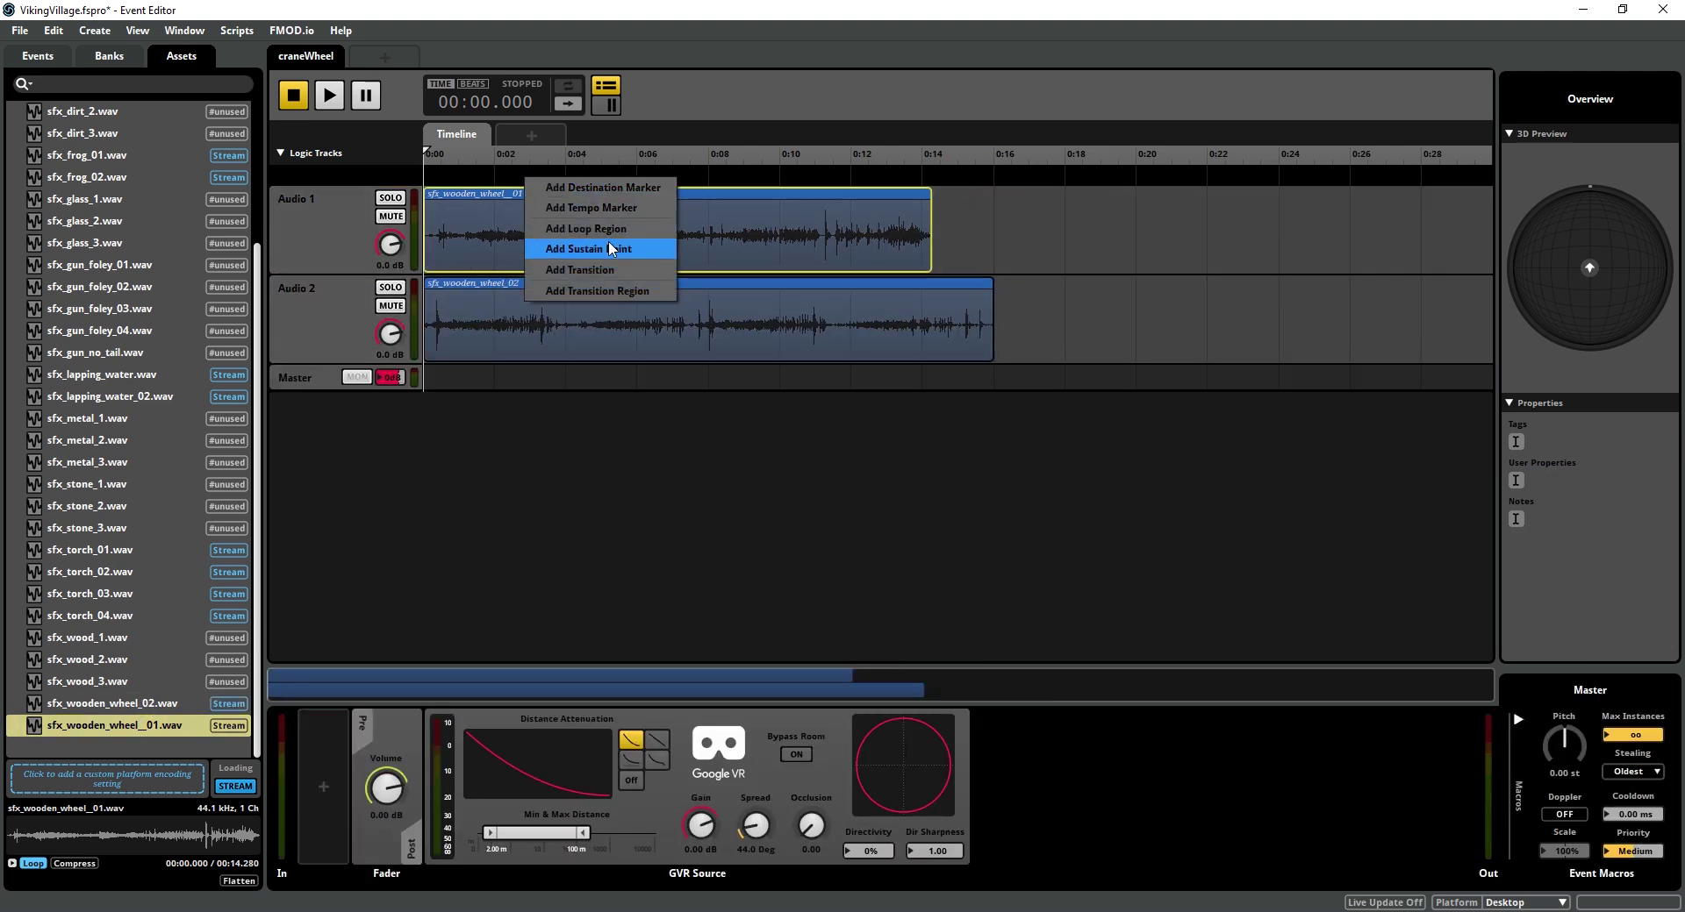
pyautogui.click(583, 247)
# Make the sfx_wooden_wheel__01 instrument asynchronous and looping, and extend it to the end of sfx_wooden_wheel_02.
pyautogui.click(779, 720)
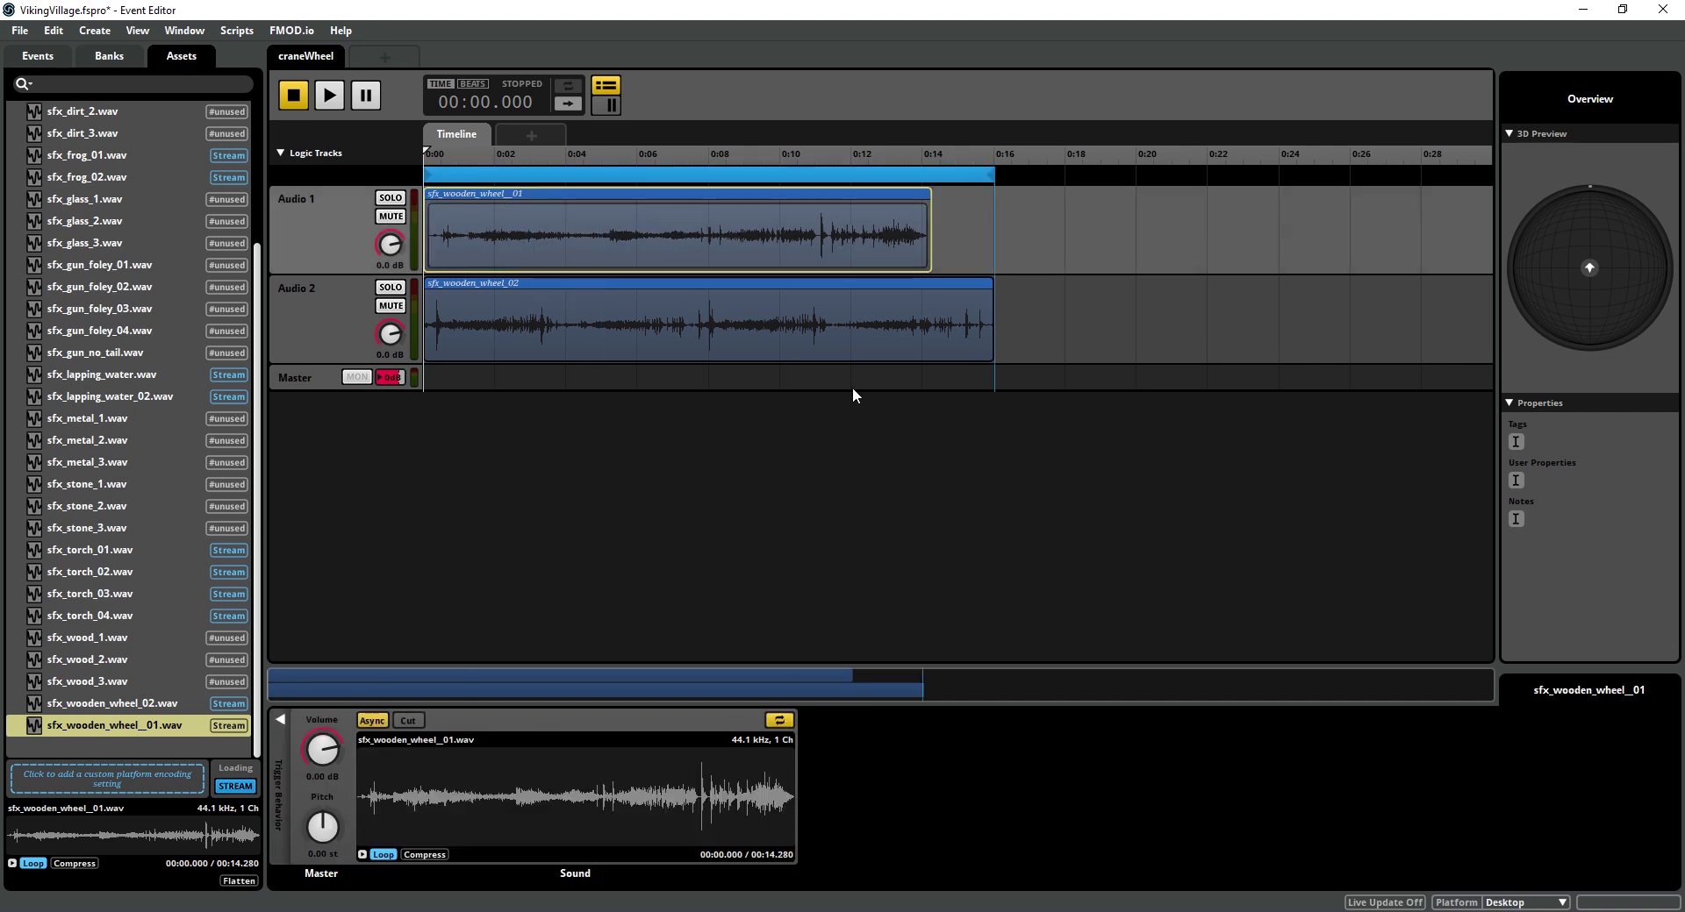
pyautogui.moveTo(928, 252); pyautogui.dragTo(992, 252)
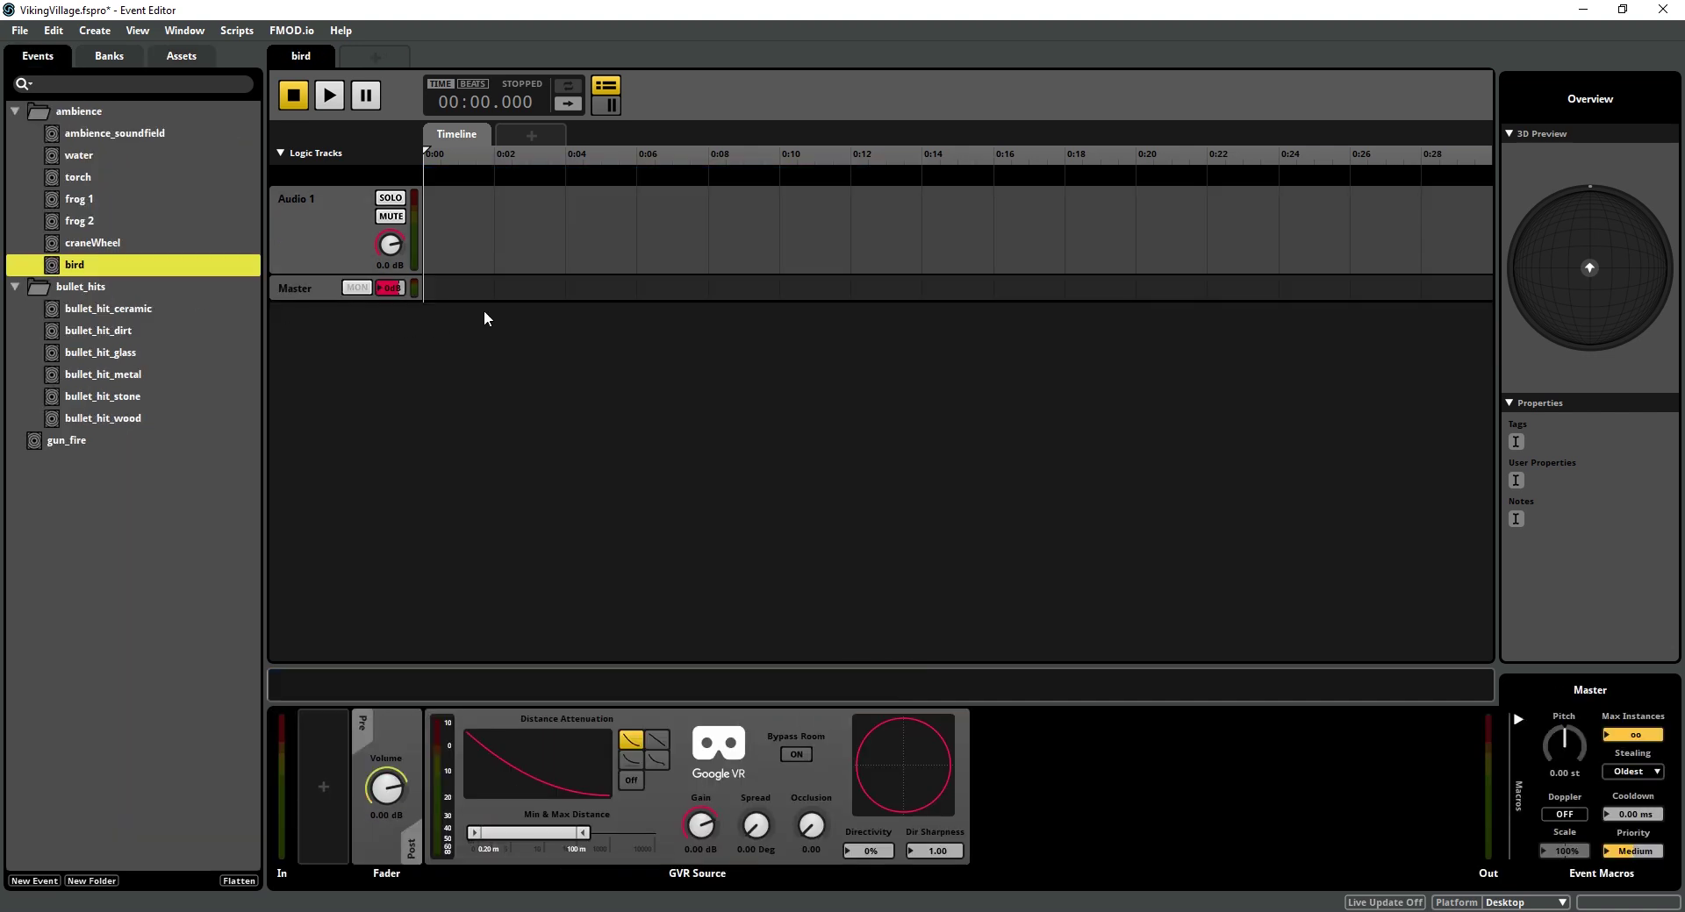
# Place sfx_bird_01.wav through sfx_bird_03.wav as one multi instrument at 0:00 in the bird event and add a loop region over it.
pyautogui.click(204, 60)
pyautogui.scroll(3, 156, 354)
pyautogui.click(86, 133)
pyautogui.keyDown('shift'); pyautogui.click(86, 176); pyautogui.keyUp('shift')
pyautogui.moveTo(85, 149); pyautogui.dragTo(426, 227)
pyautogui.rightClick(492, 181)
pyautogui.click(573, 230)
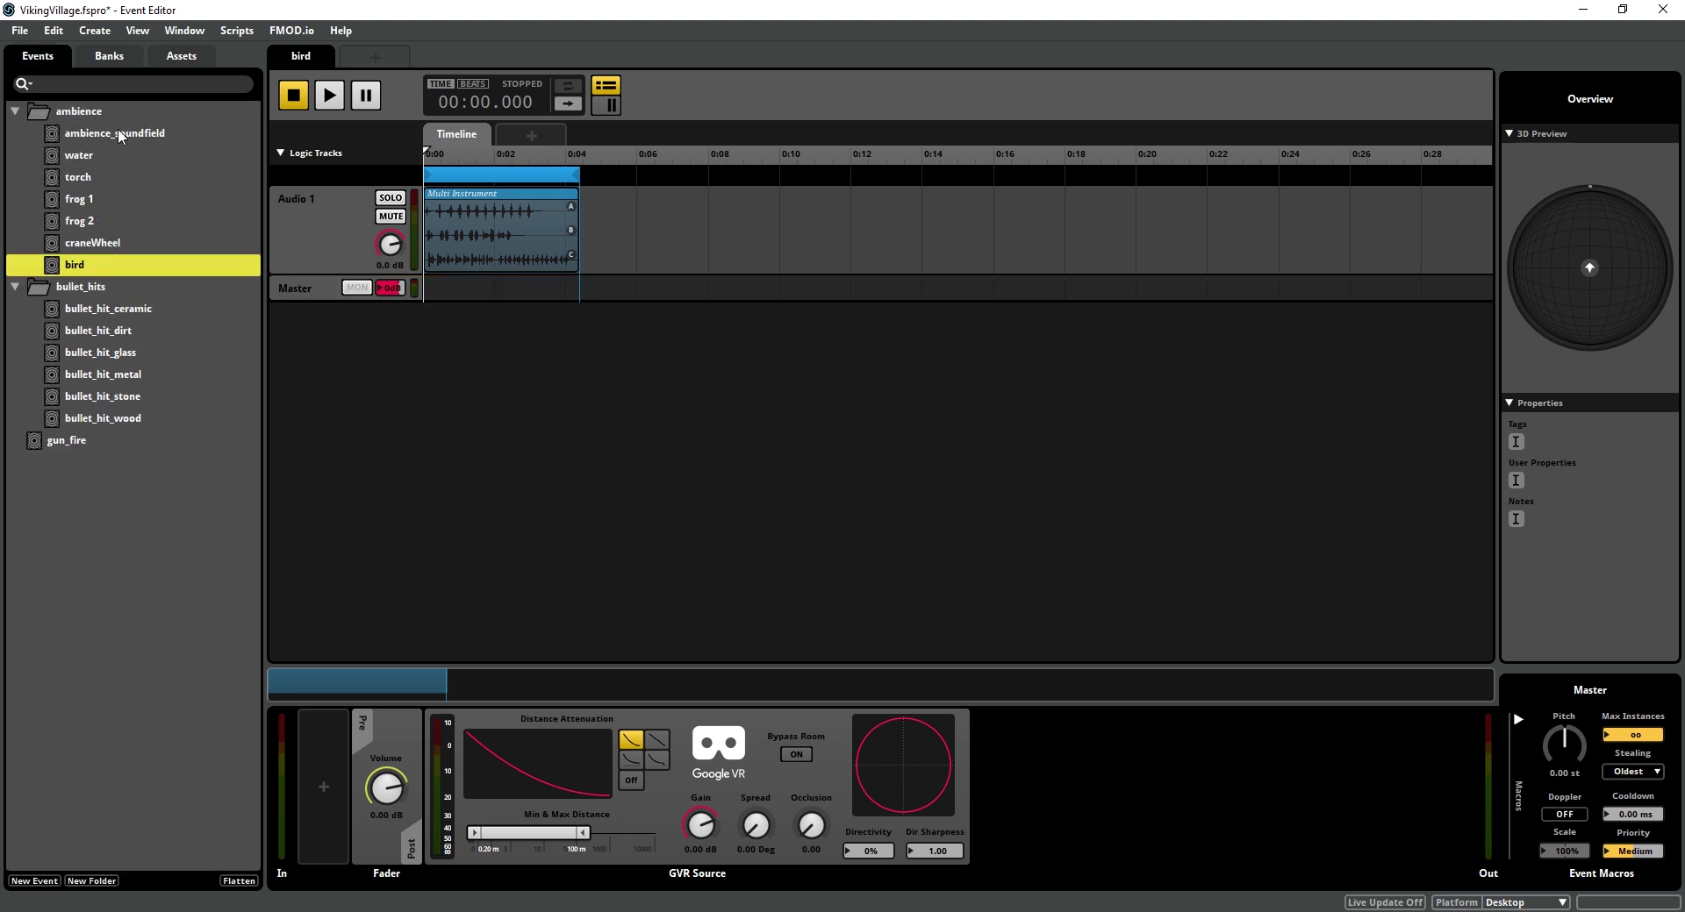
# Add a second audio track to the gun_fire event.
pyautogui.click(114, 447)
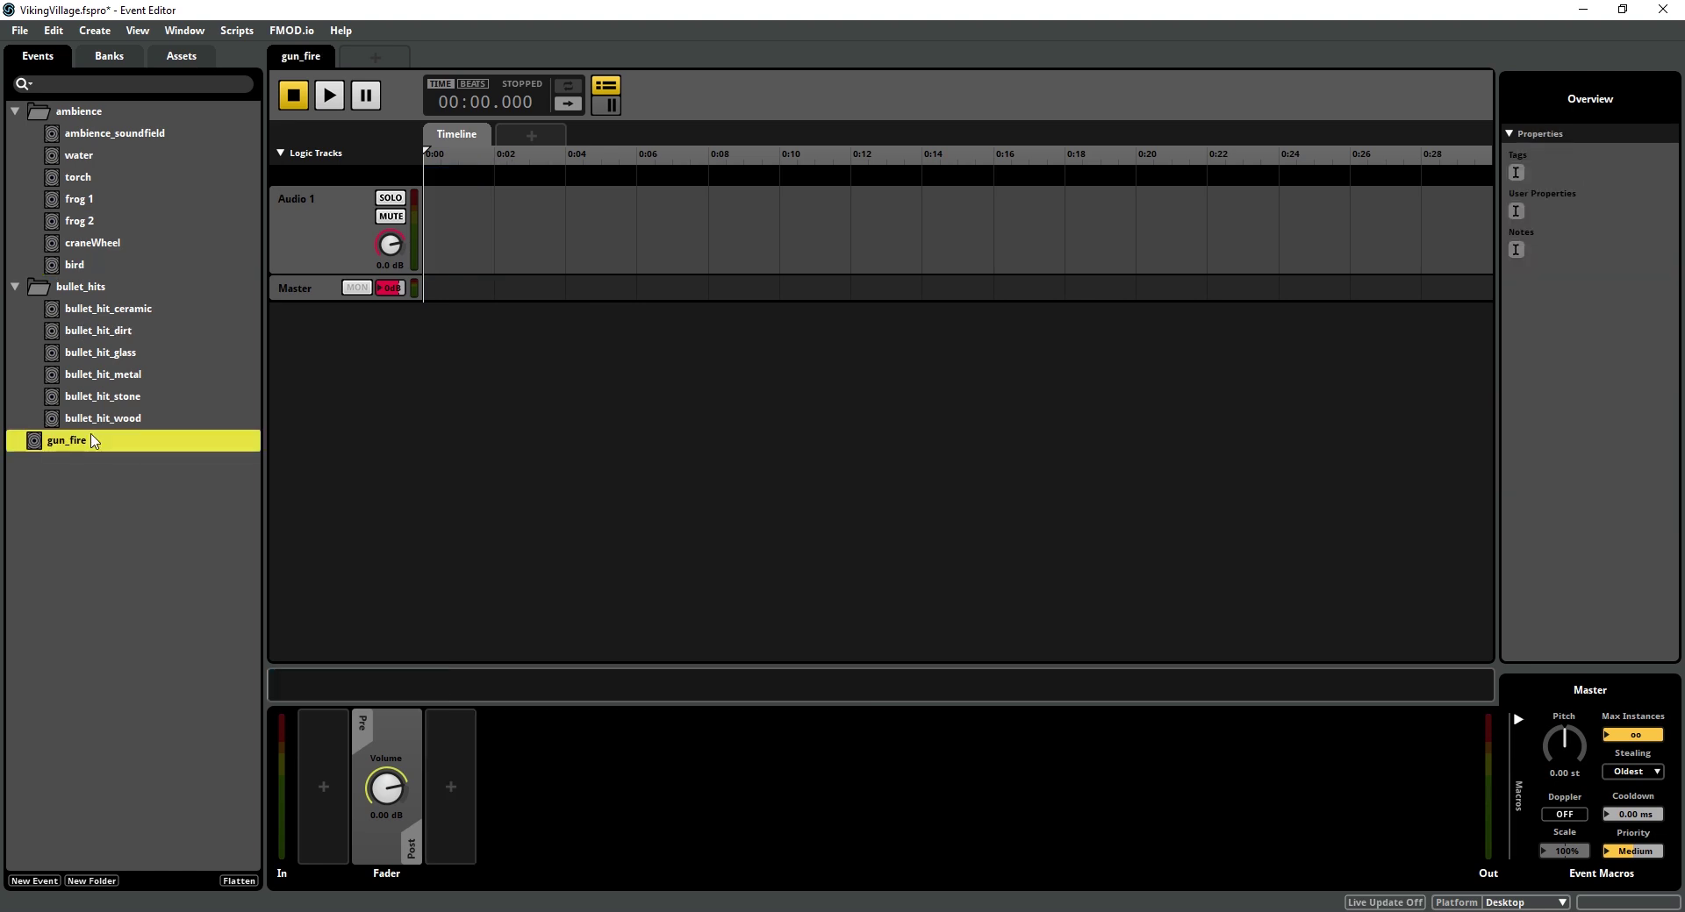
pyautogui.rightClick(318, 253)
pyautogui.click(397, 253)
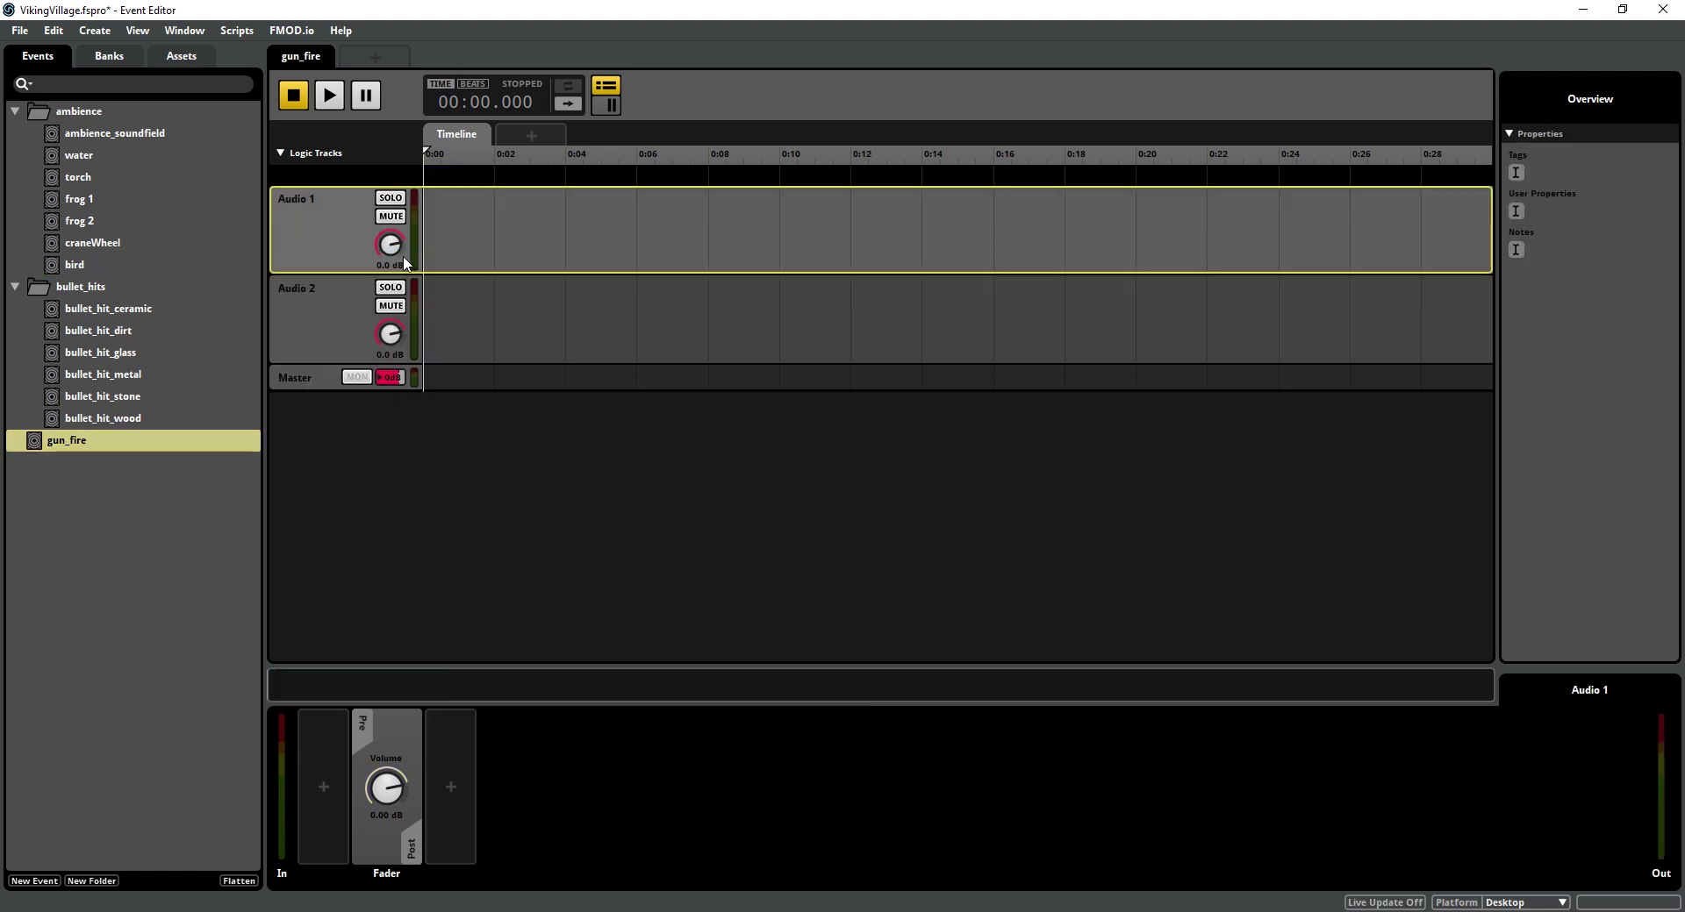
# Place sfx_gun_no_tail.wav at 0:00 on Audio 1 of gun_fire and the four sfx_gun_foley files as a multi instrument on Audio 2.
pyautogui.click(158, 56)
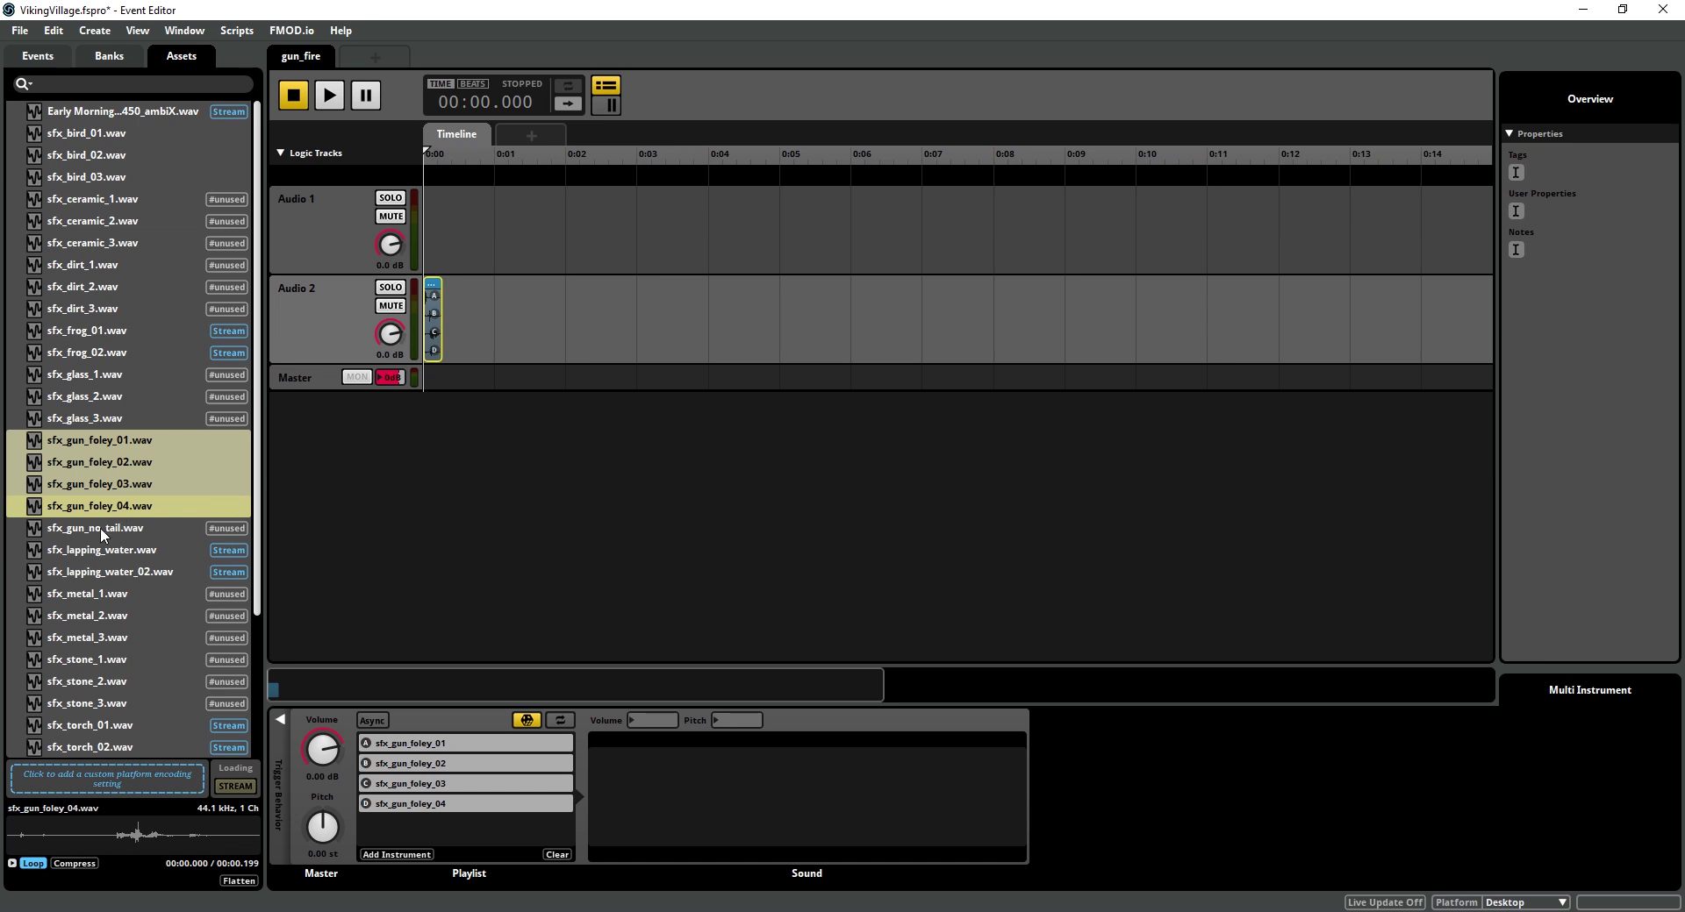
pyautogui.moveTo(100, 528); pyautogui.dragTo(448, 219)
pyautogui.scroll(2, 468, 338)
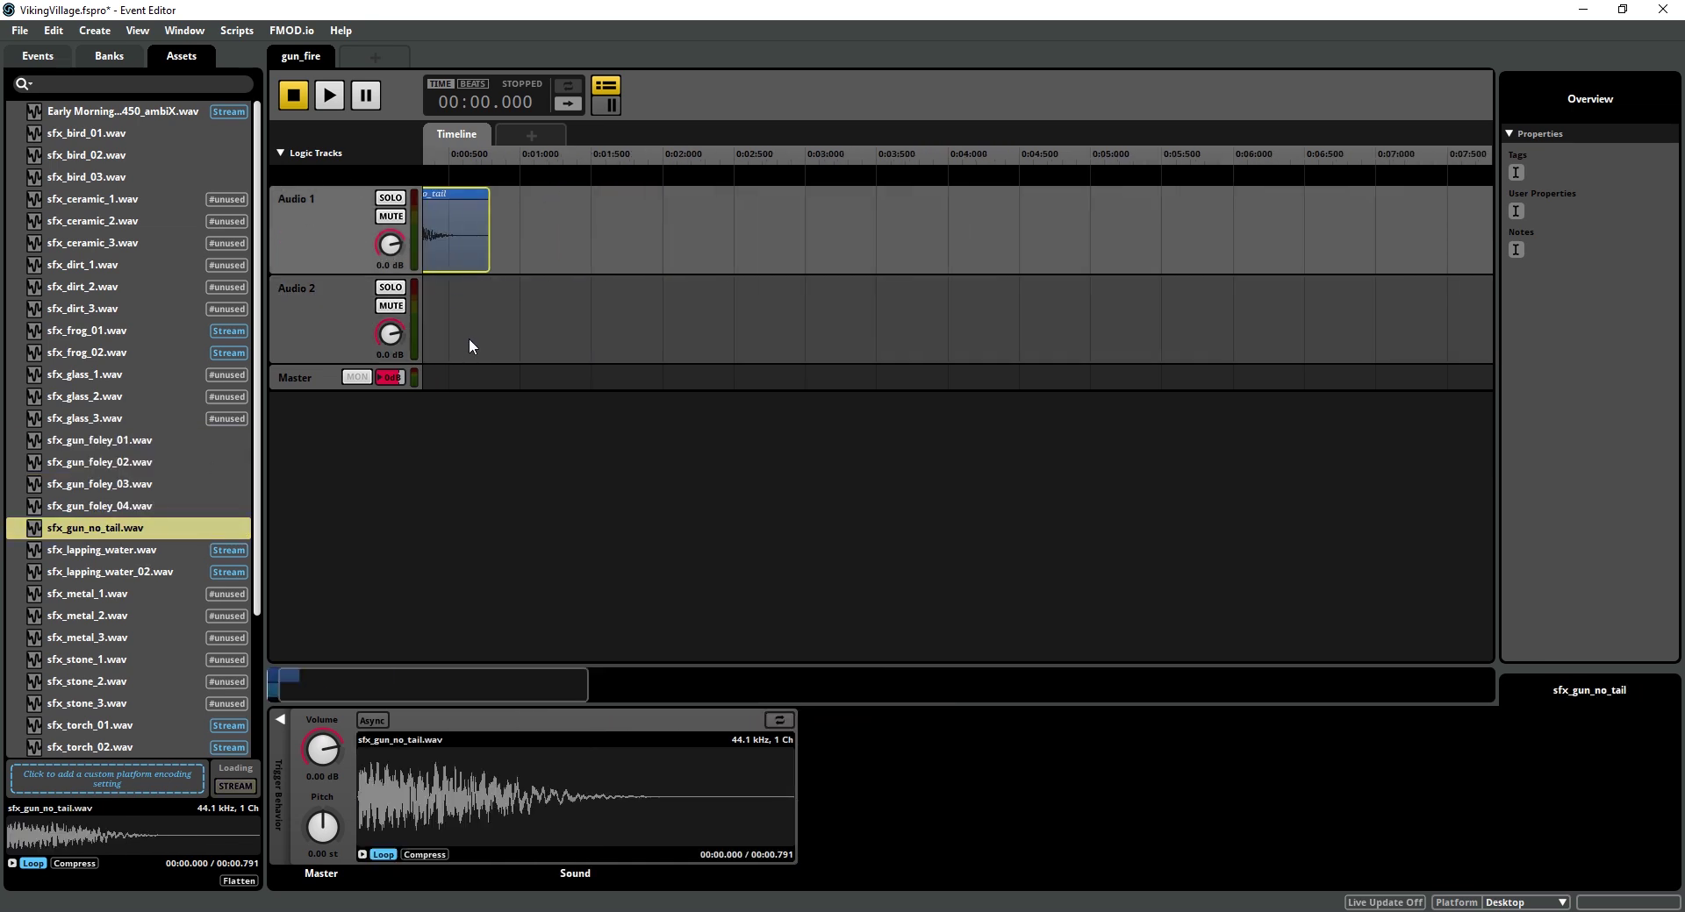
pyautogui.moveTo(364, 679); pyautogui.dragTo(349, 679)
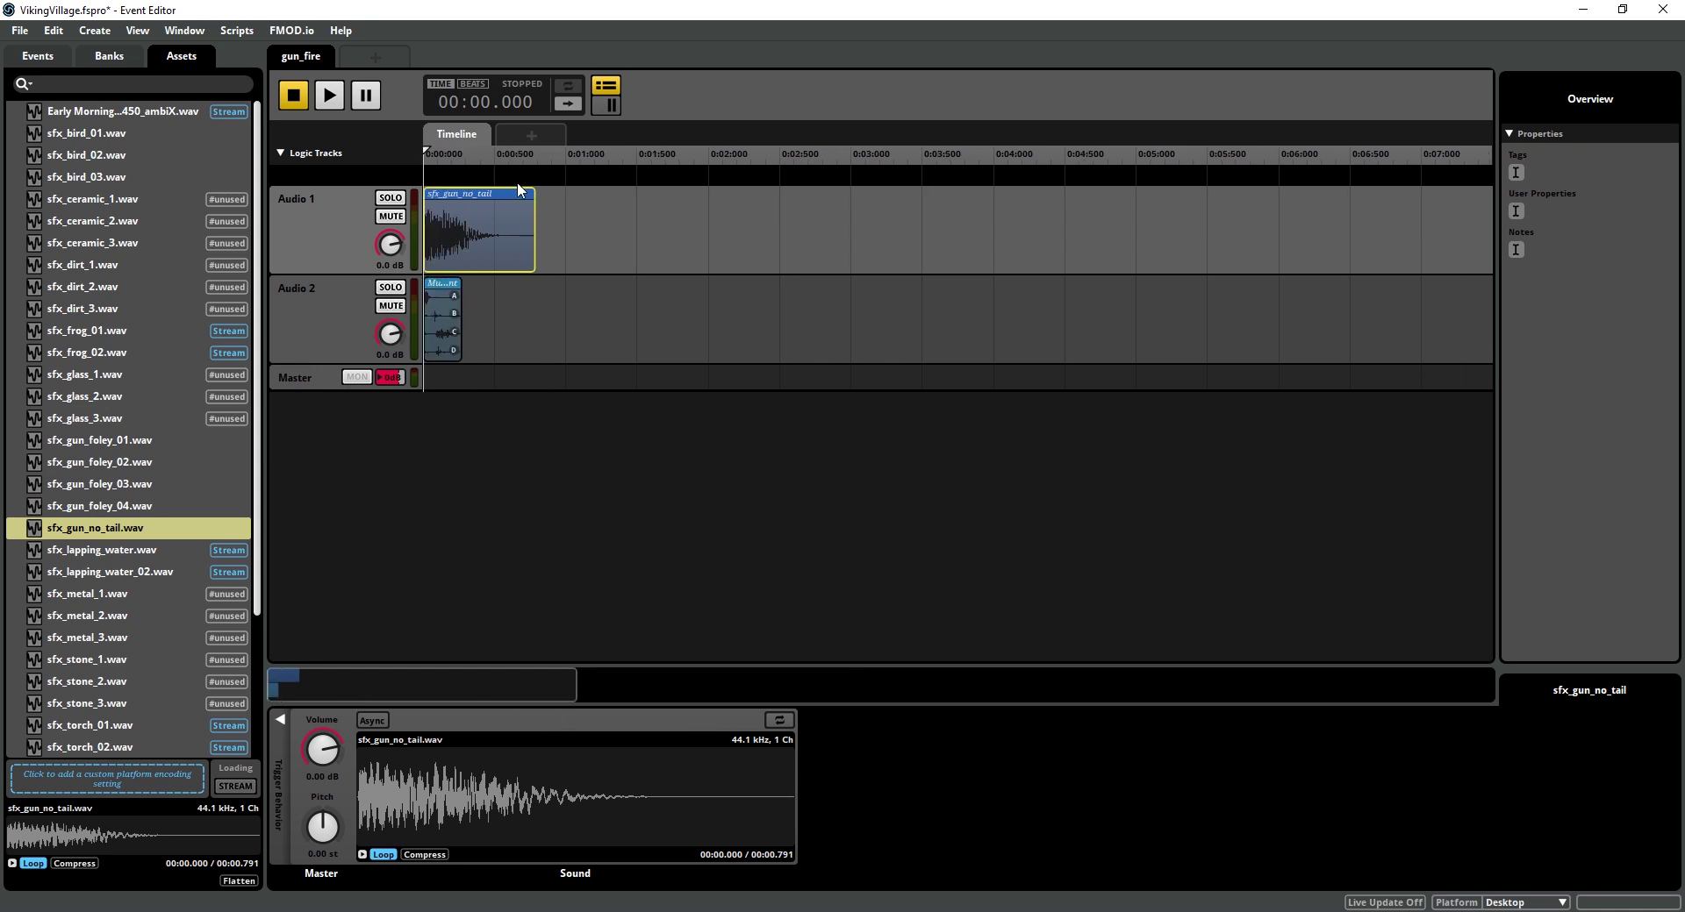
# Audition the gun_fire event and the bird event.
pyautogui.click(46, 55)
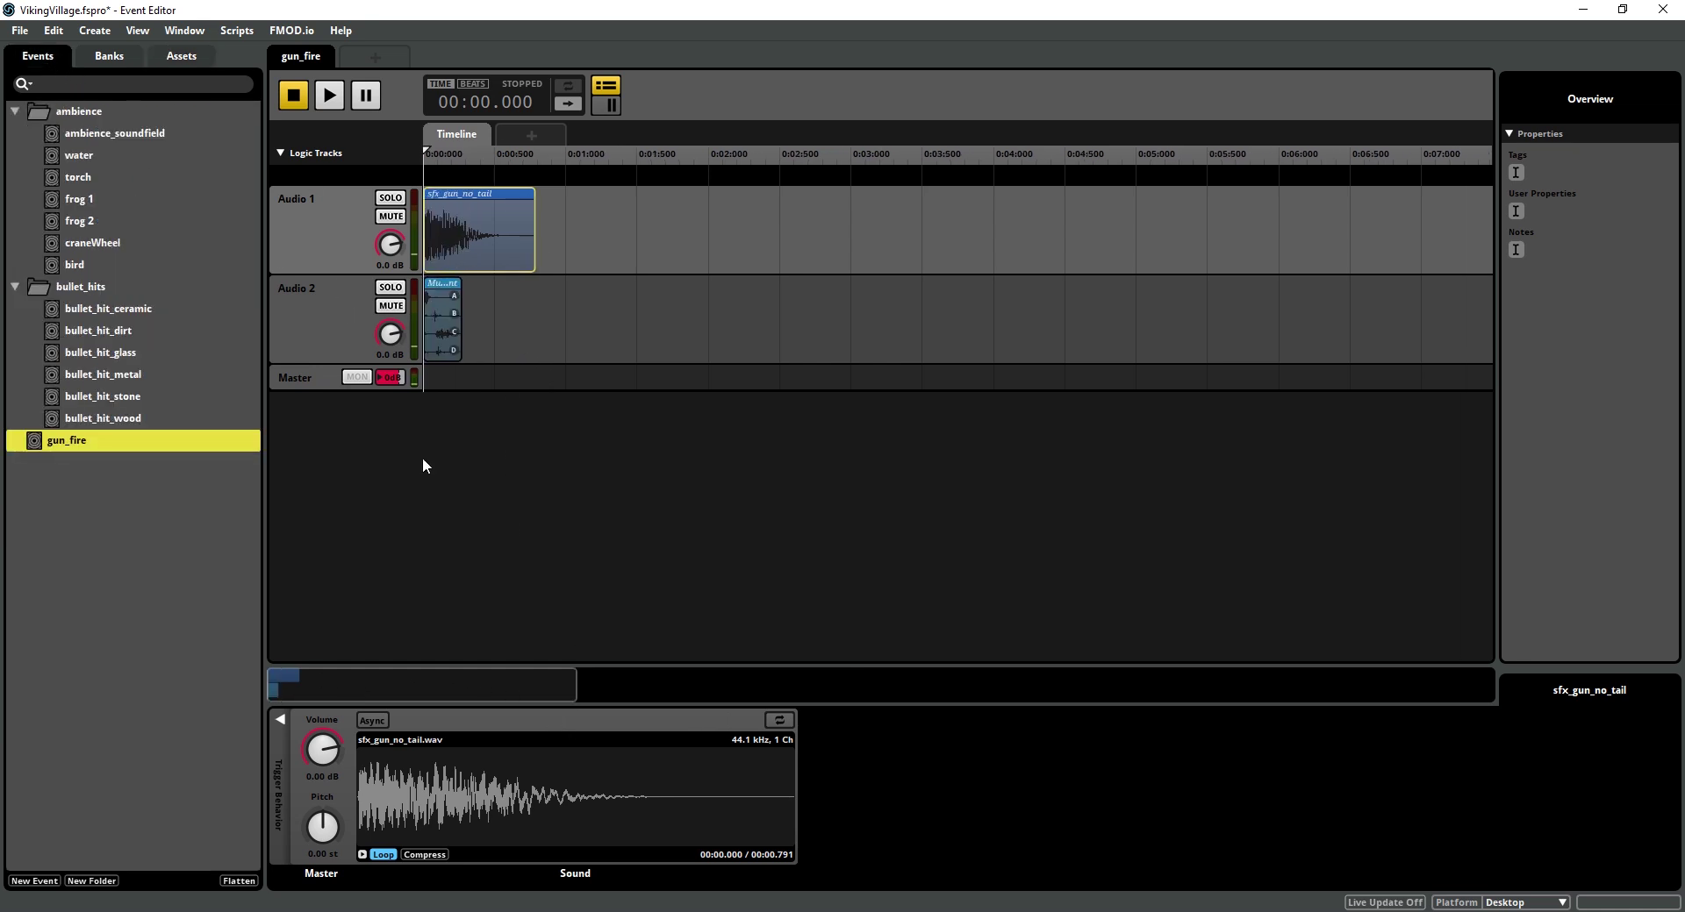
pyautogui.click(332, 389)
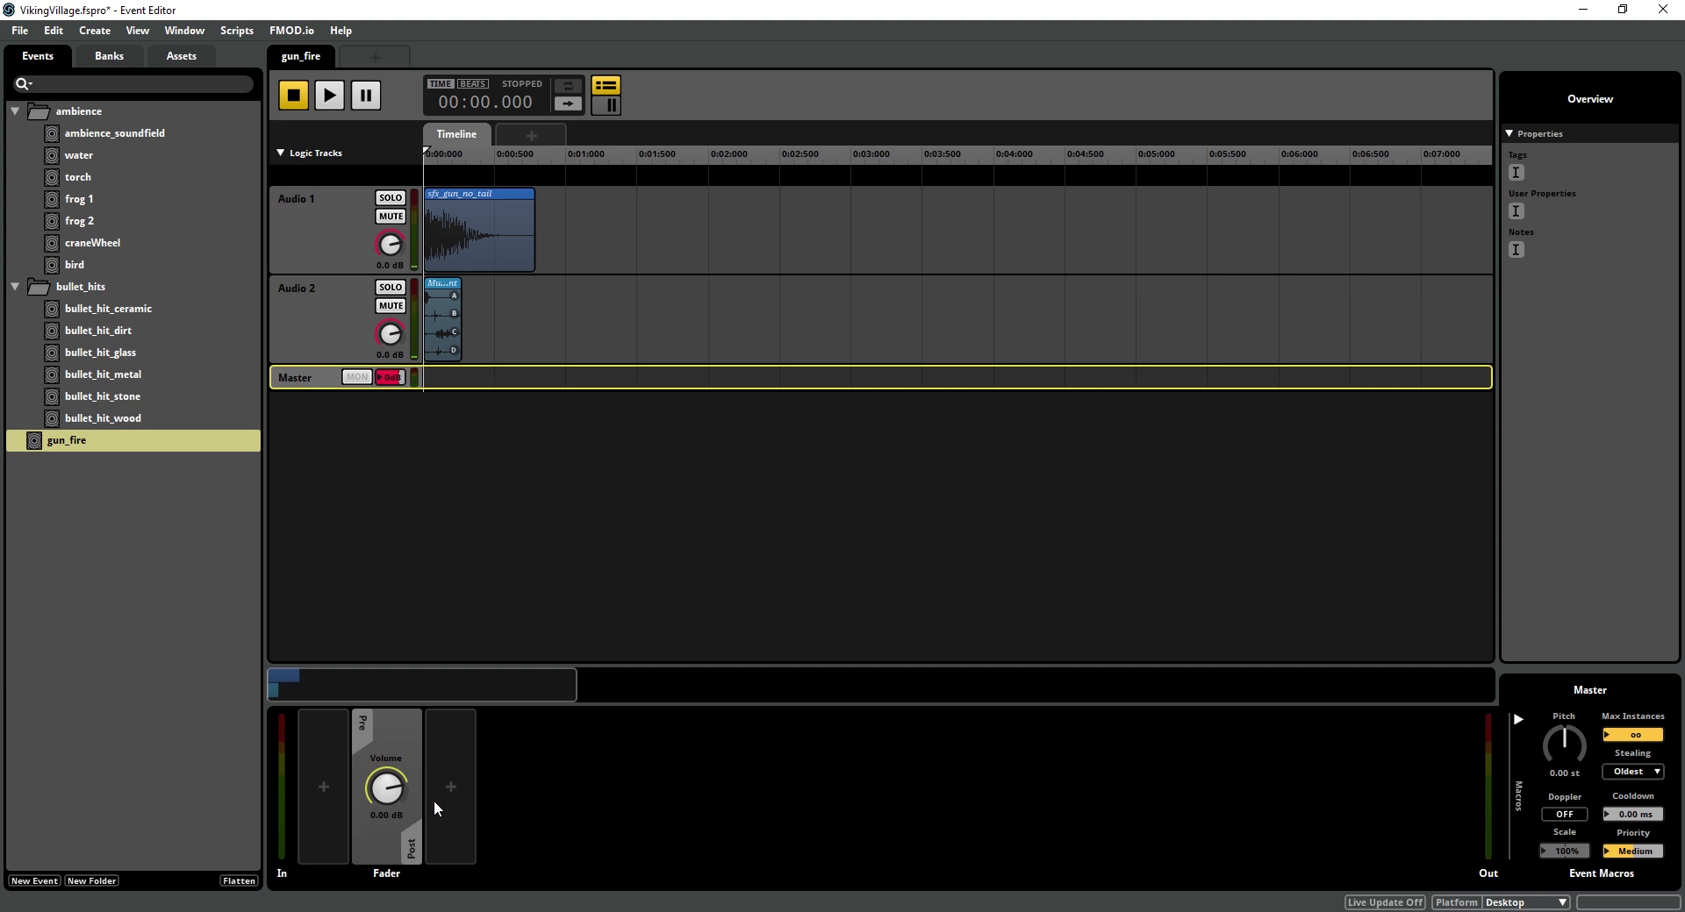
pyautogui.press('space')
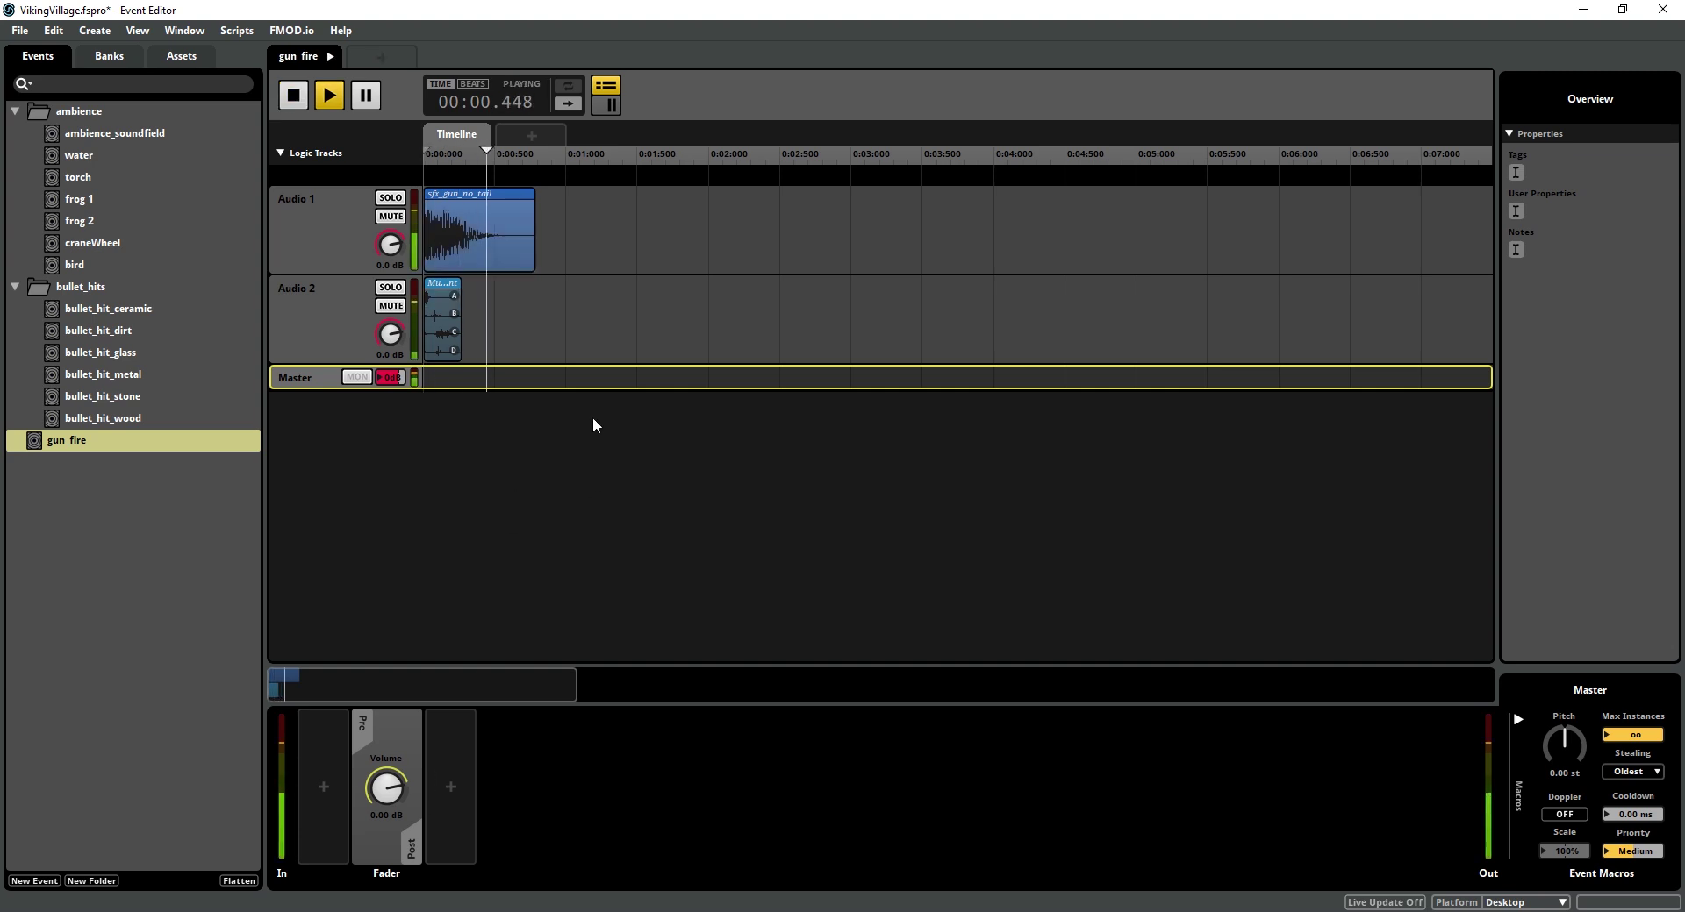
pyautogui.press('space')
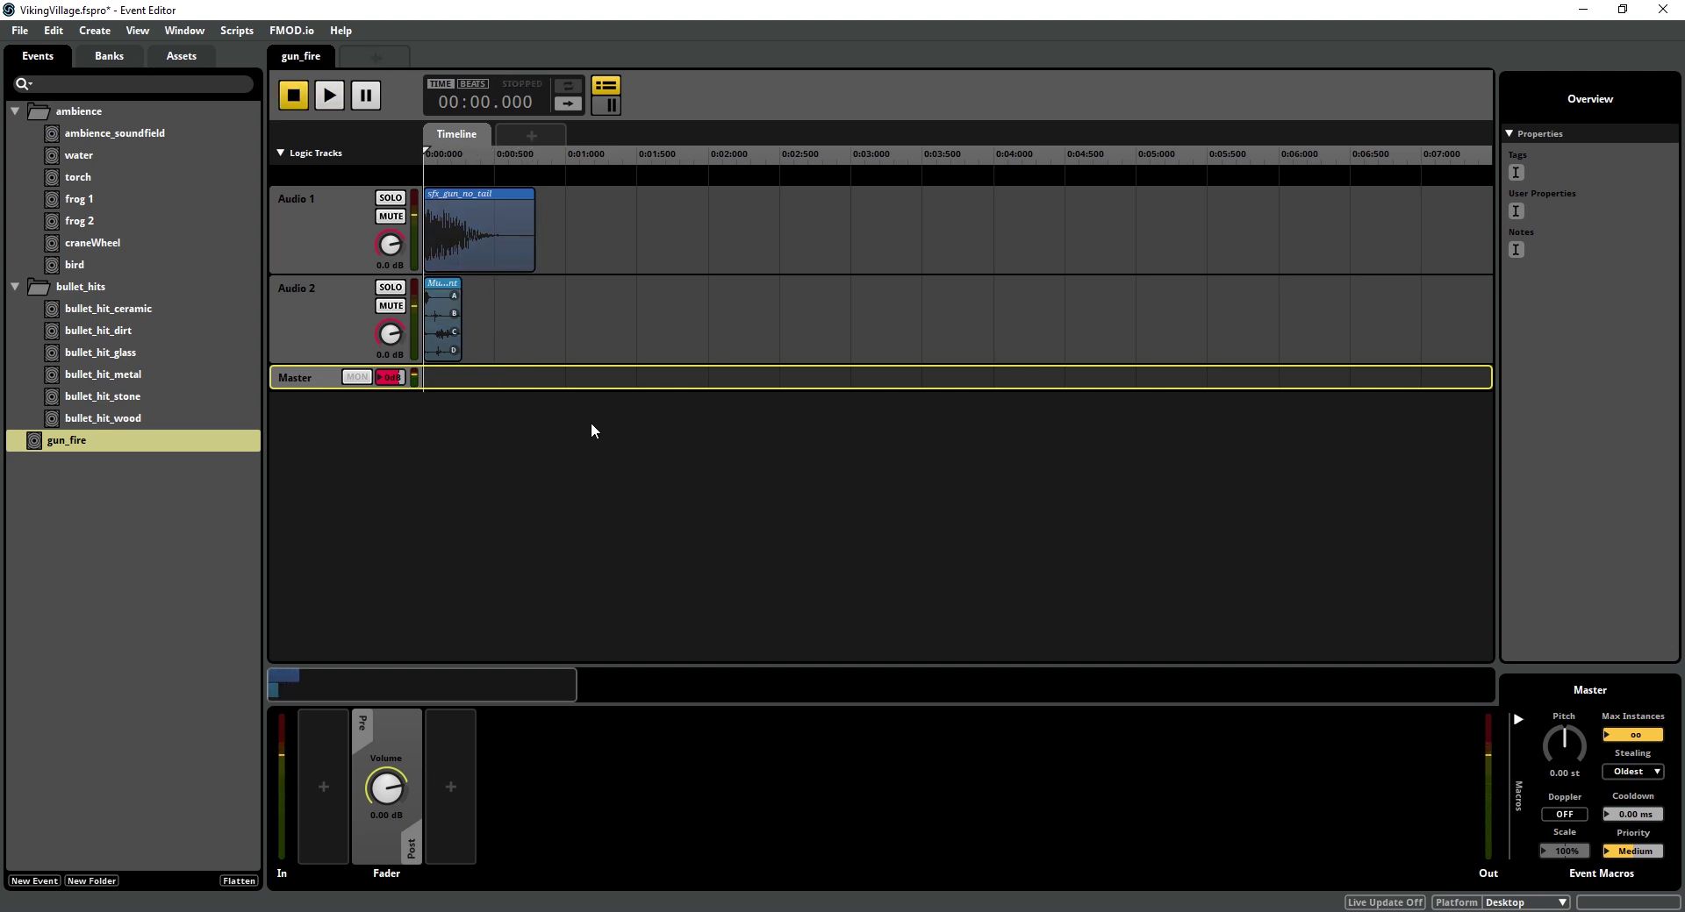
pyautogui.click(92, 262)
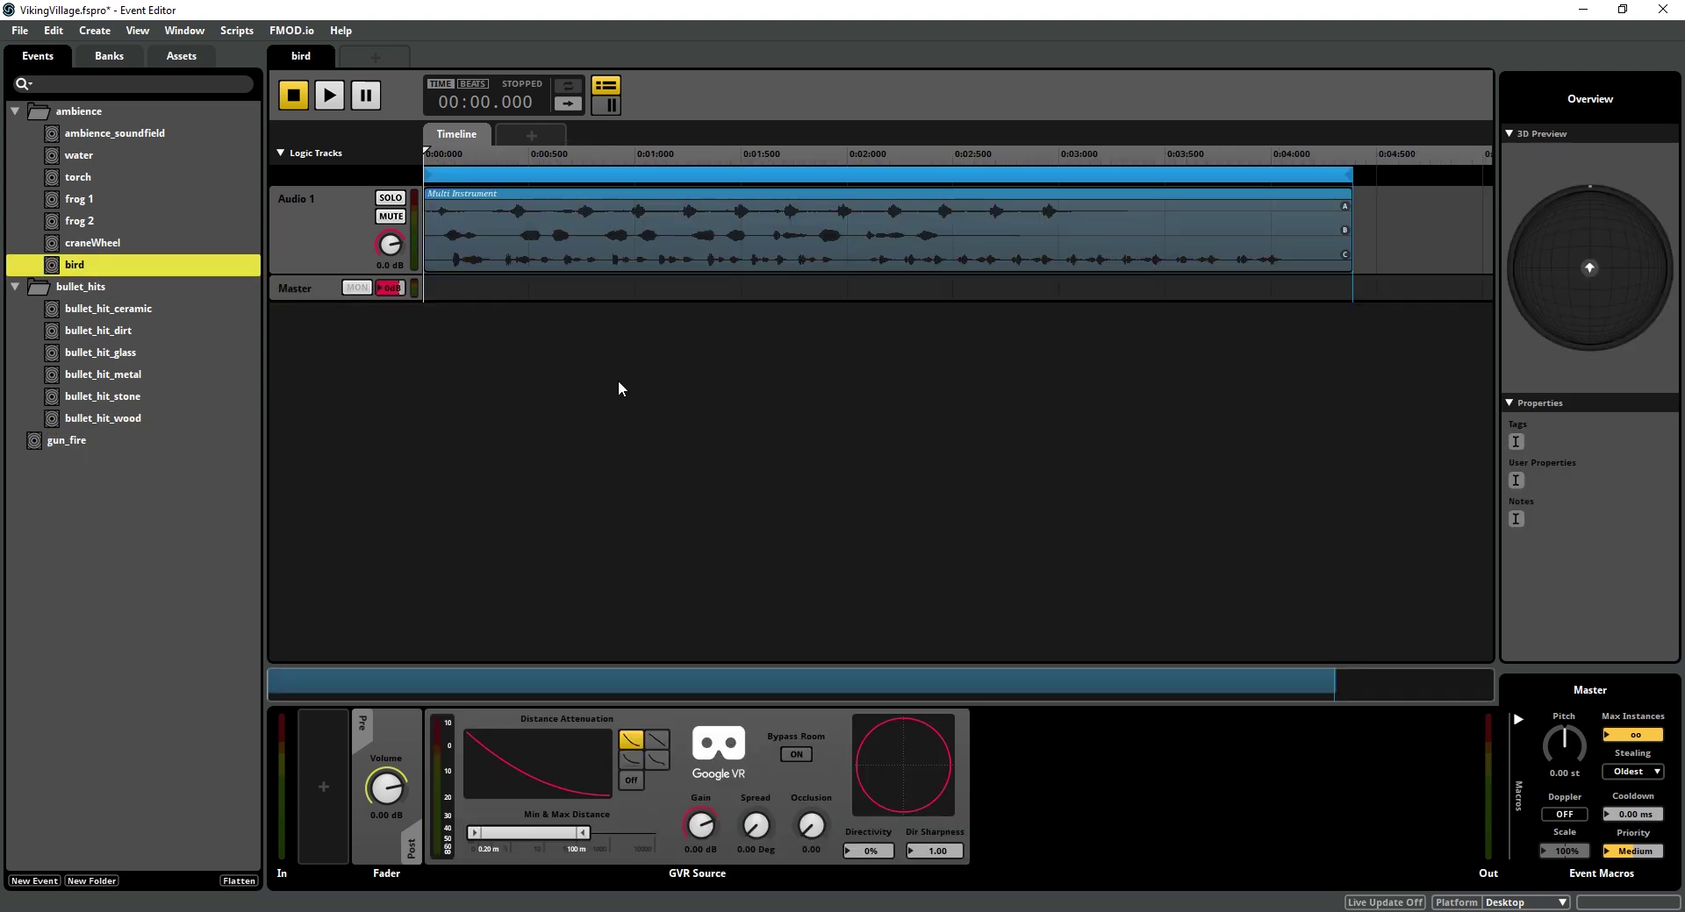
pyautogui.press('space')
pyautogui.press('space')
# Add a Google VR GVR Source effect after the fader on the gun_fire event's master track.
pyautogui.click(104, 445)
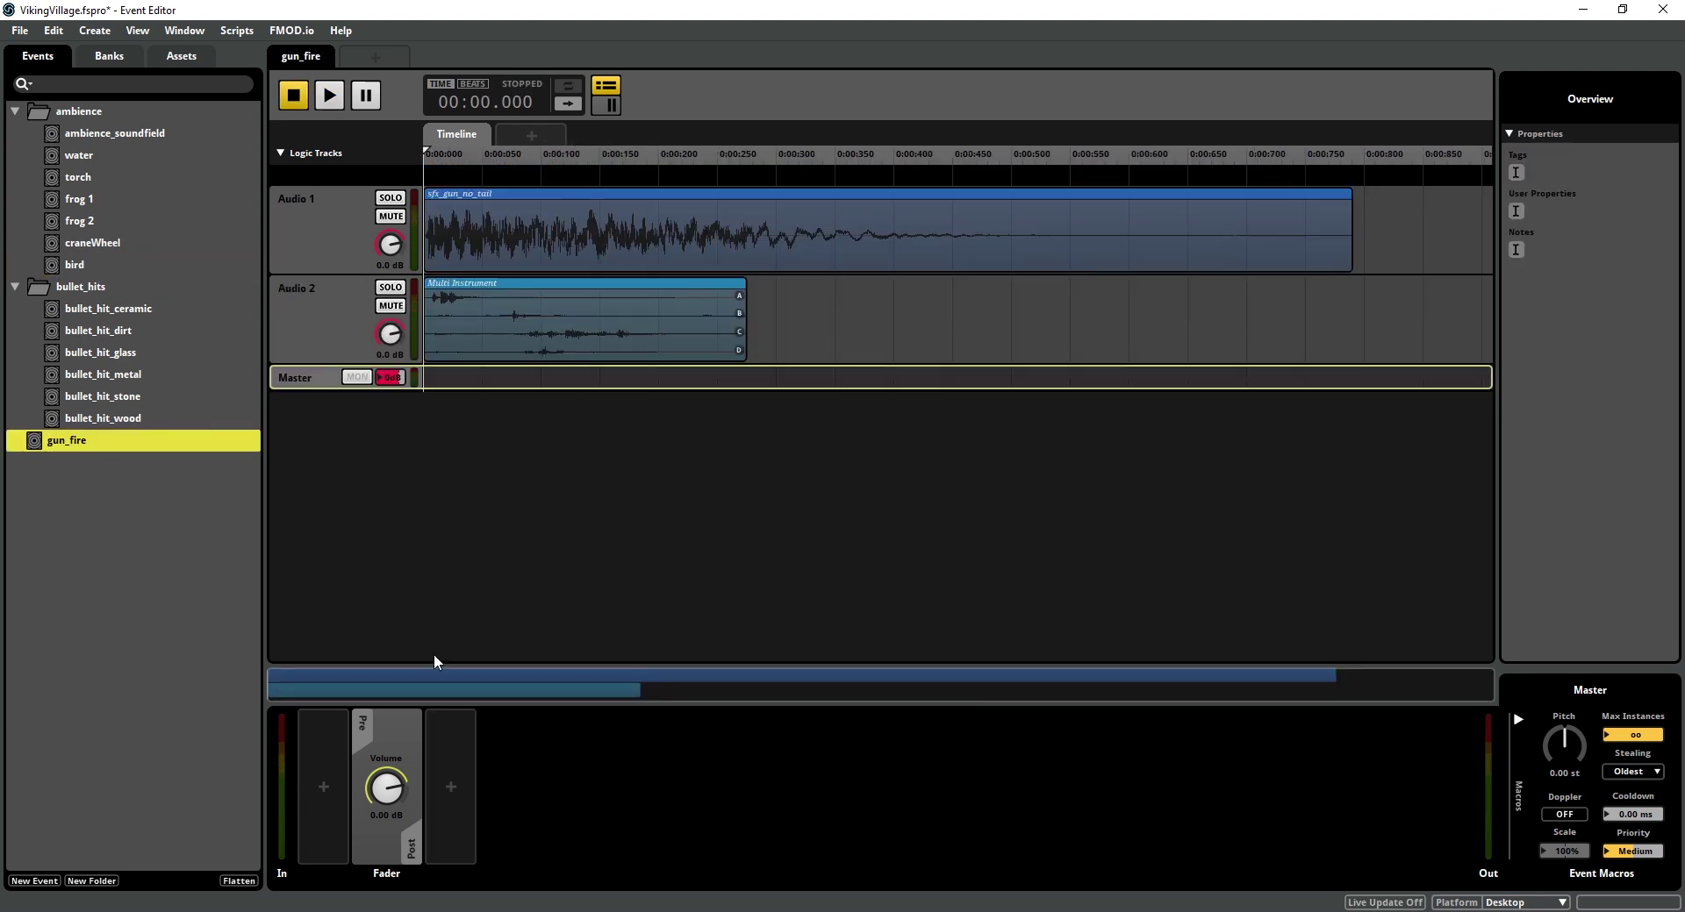
pyautogui.rightClick(429, 783)
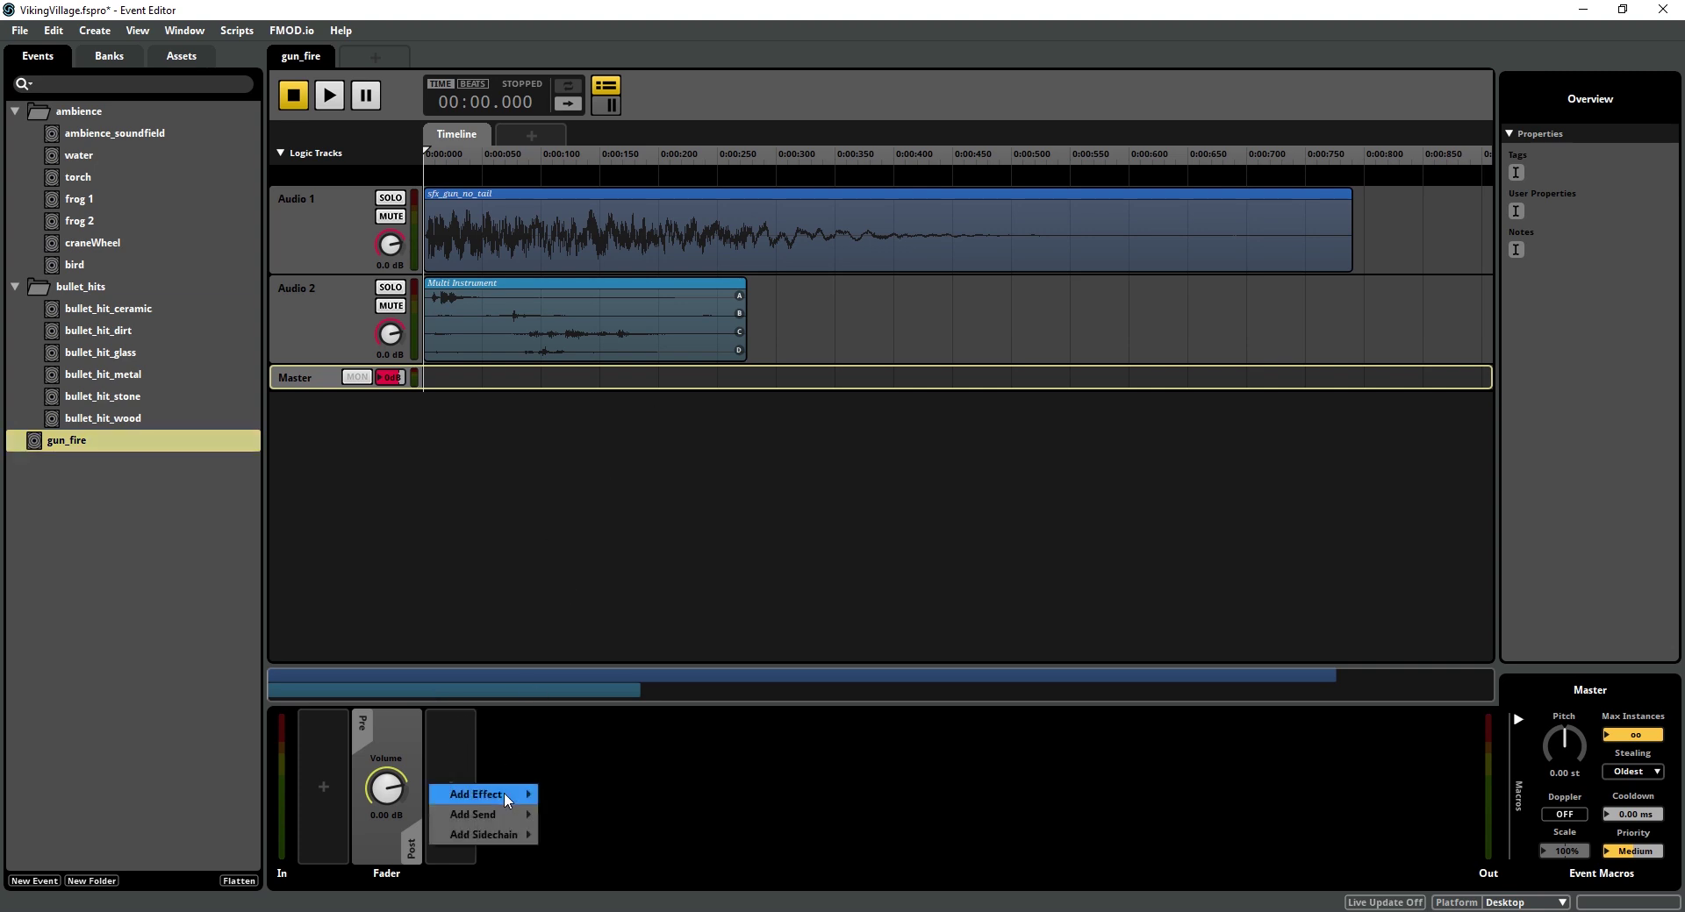
pyautogui.moveTo(504, 792)
pyautogui.moveTo(620, 910)
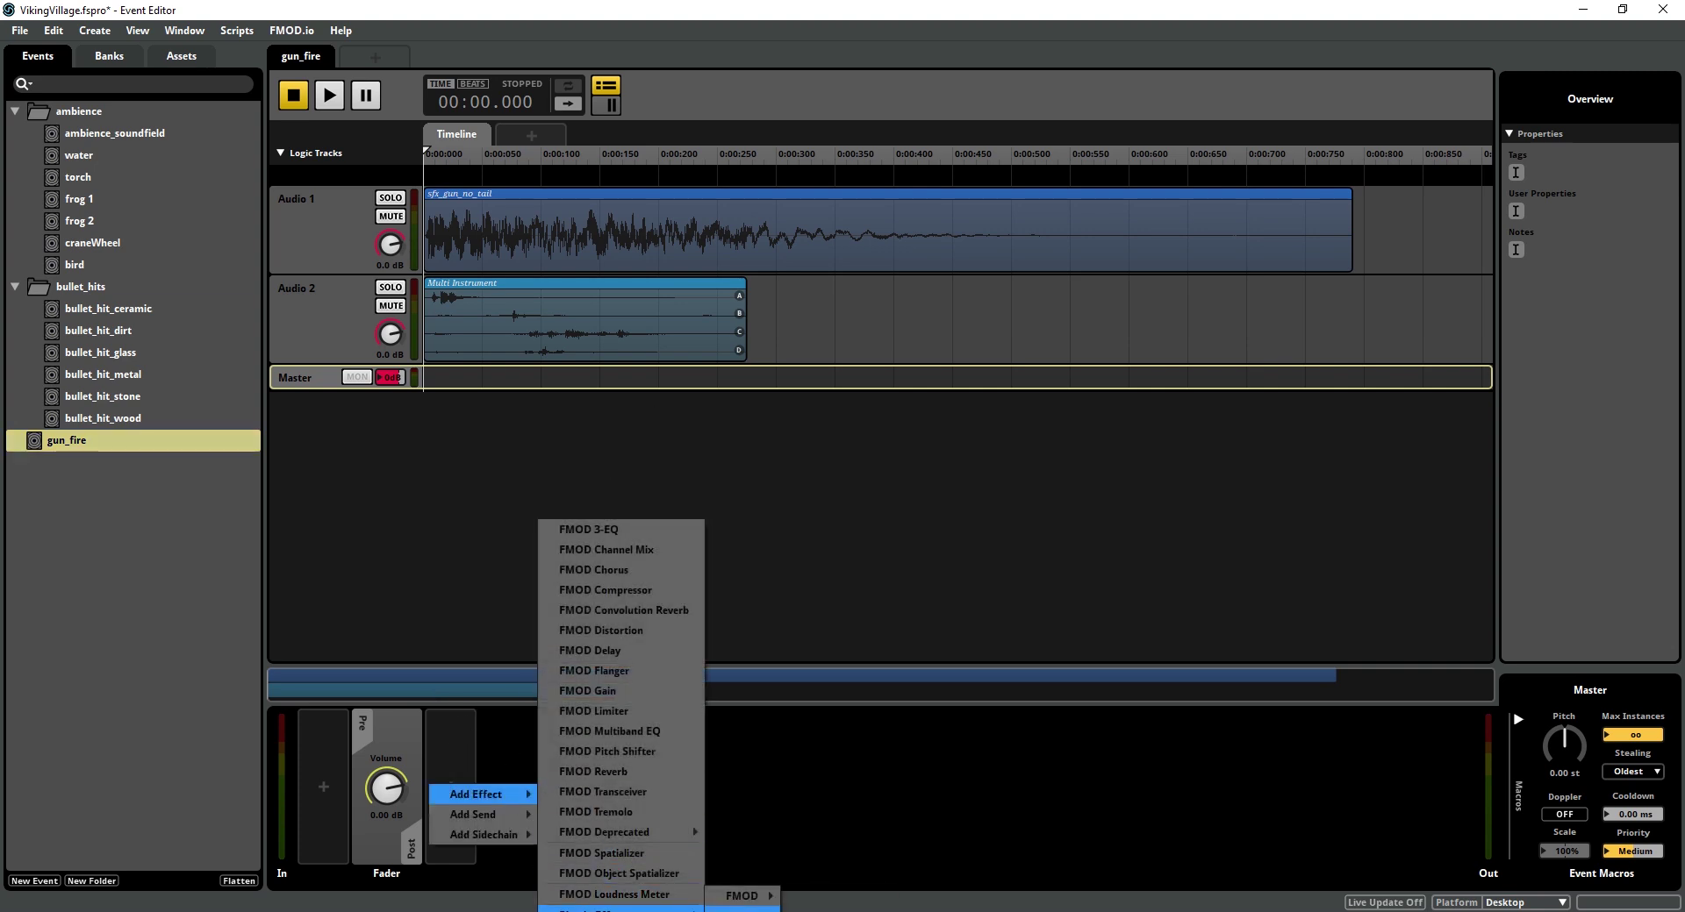
pyautogui.moveTo(741, 910)
pyautogui.click(831, 911)
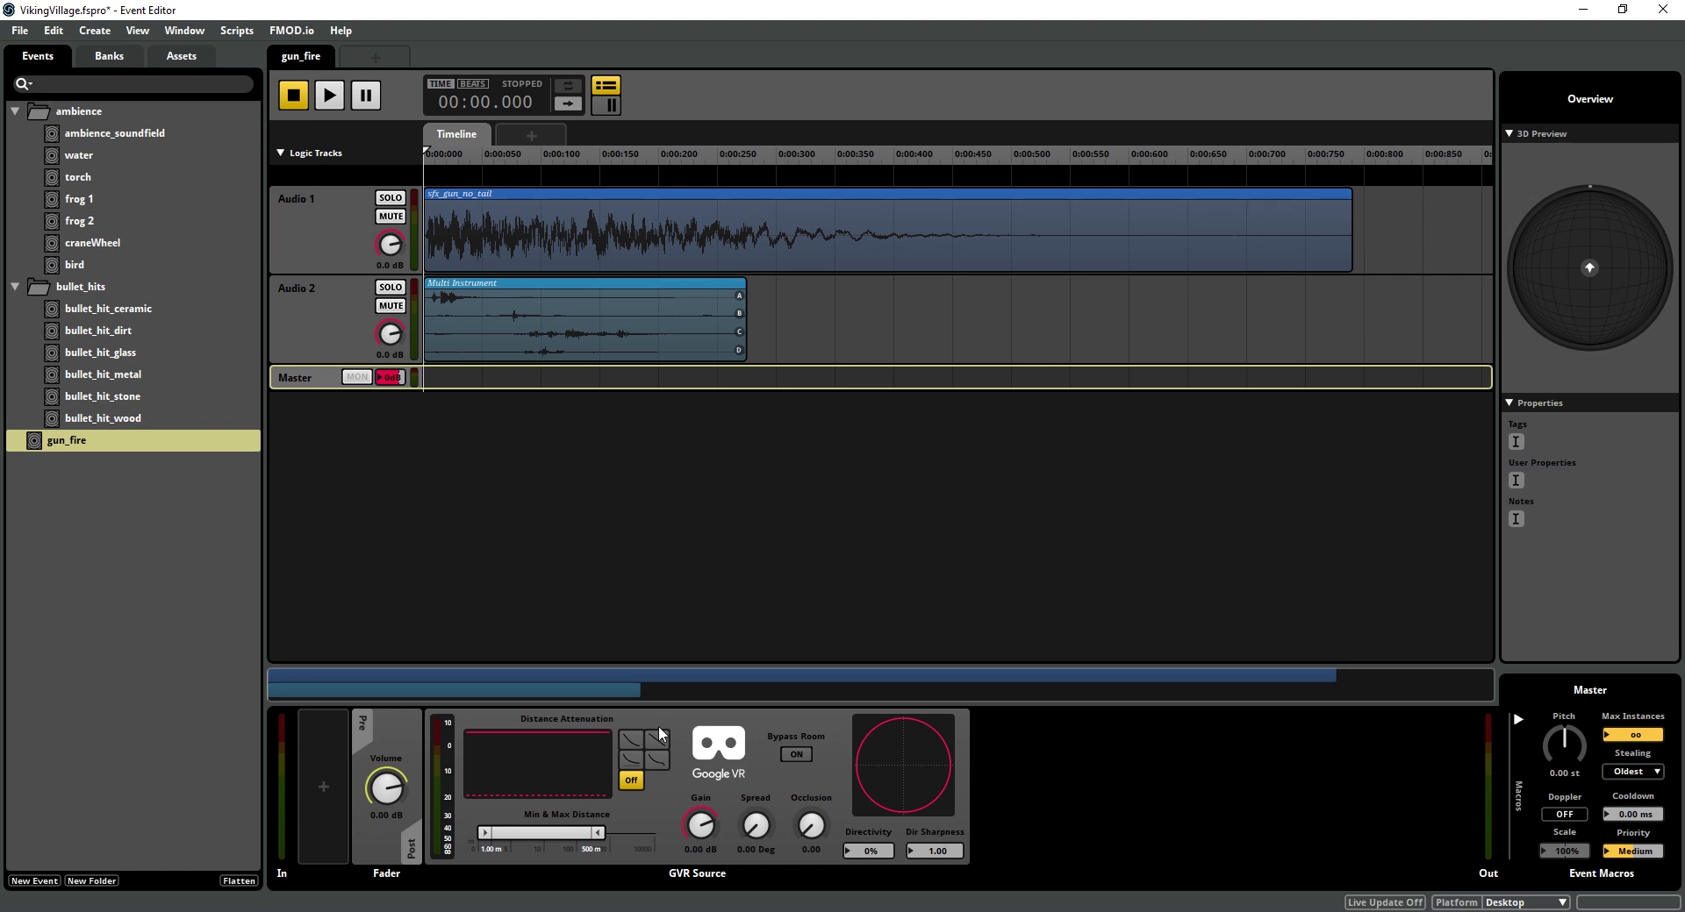
# Give gun_fire's GVR Source a steep distance attenuation curve, a distance range of 0.10 m to 100 m and 41% directivity.
pyautogui.click(635, 766)
pyautogui.moveTo(484, 832); pyautogui.dragTo(472, 833)
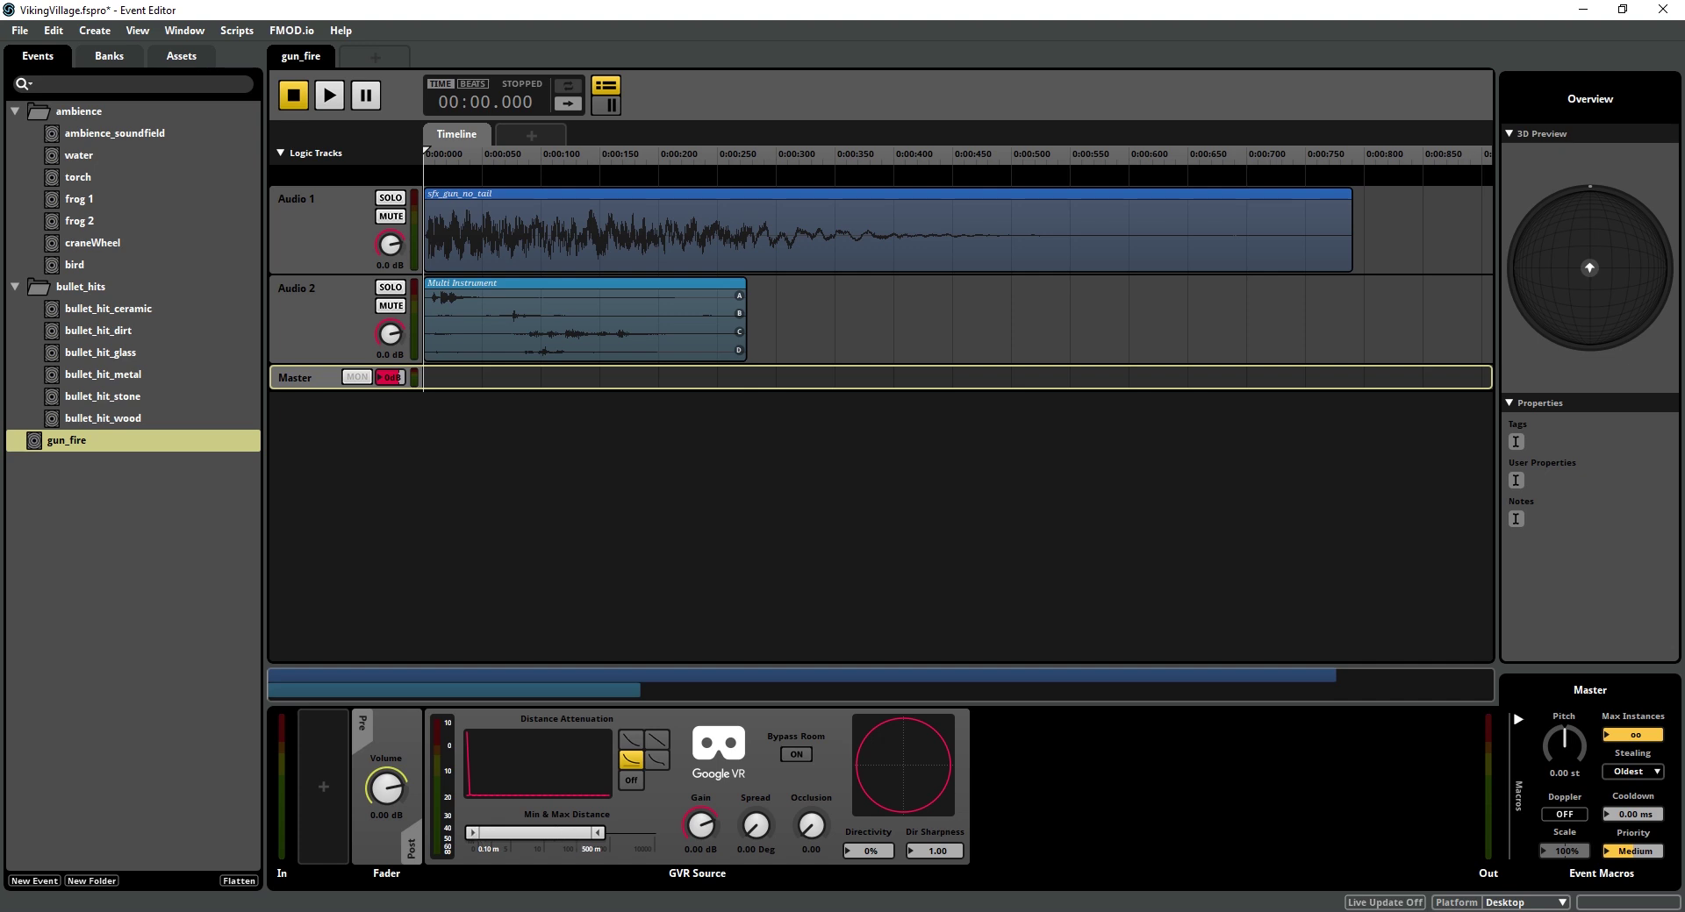
pyautogui.moveTo(601, 834); pyautogui.dragTo(583, 833)
pyautogui.moveTo(870, 855); pyautogui.dragTo(871, 820)
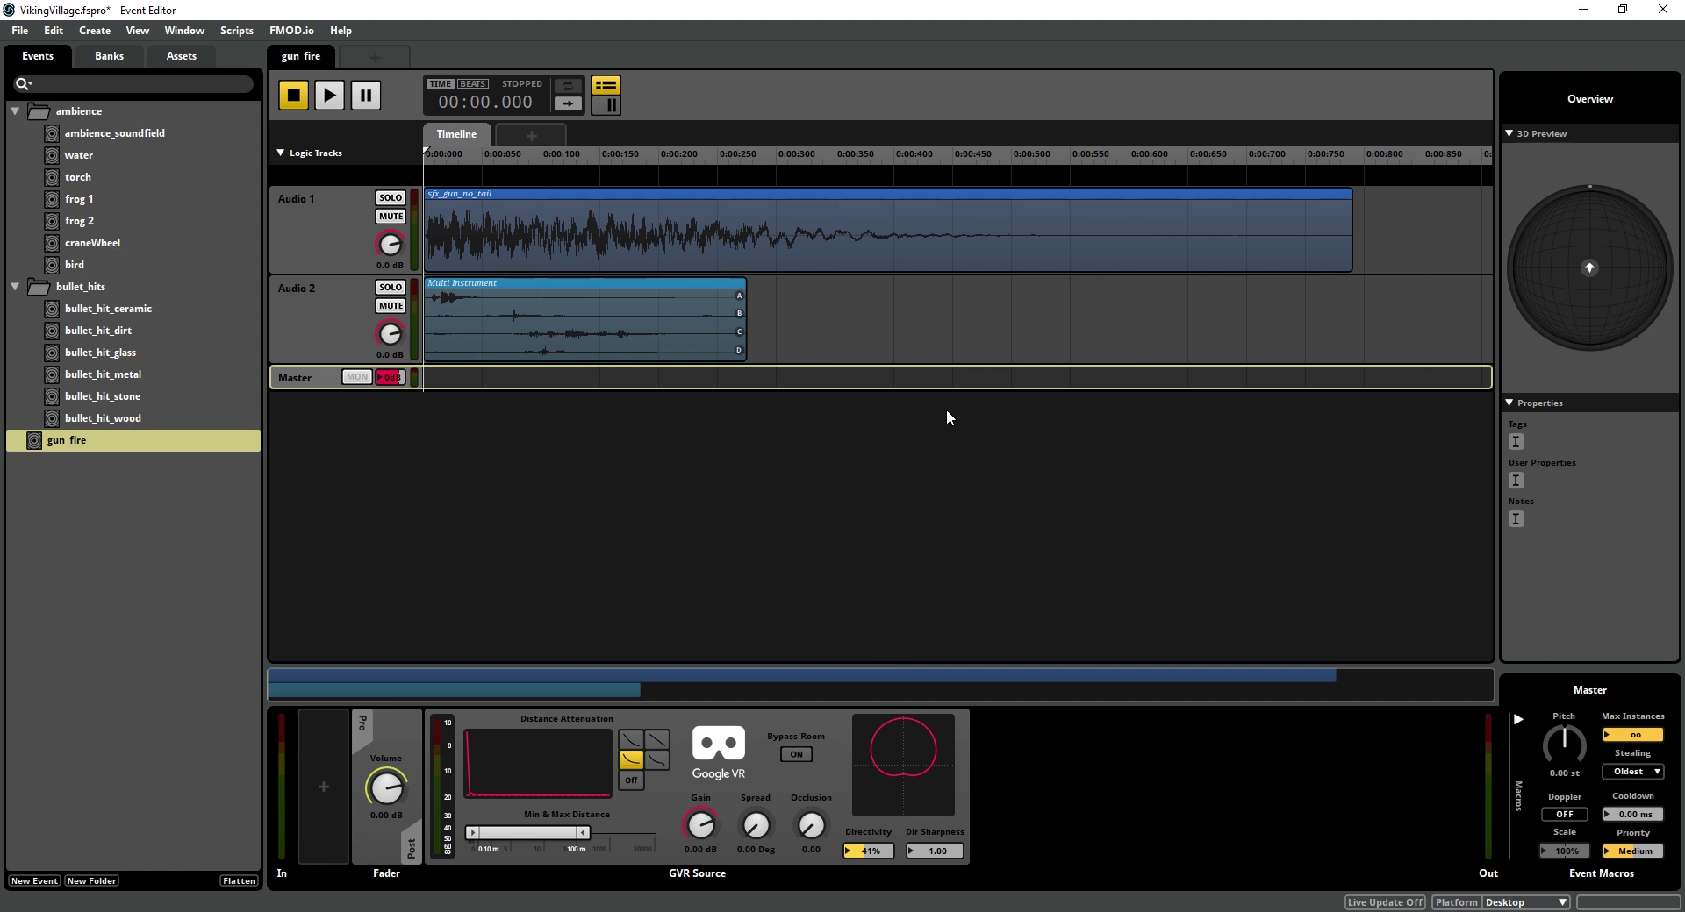
# Audition gun_fire repeatedly while shifting the source slightly behind the listener in the 3D preview.
pyautogui.press('space')
pyautogui.press('space')
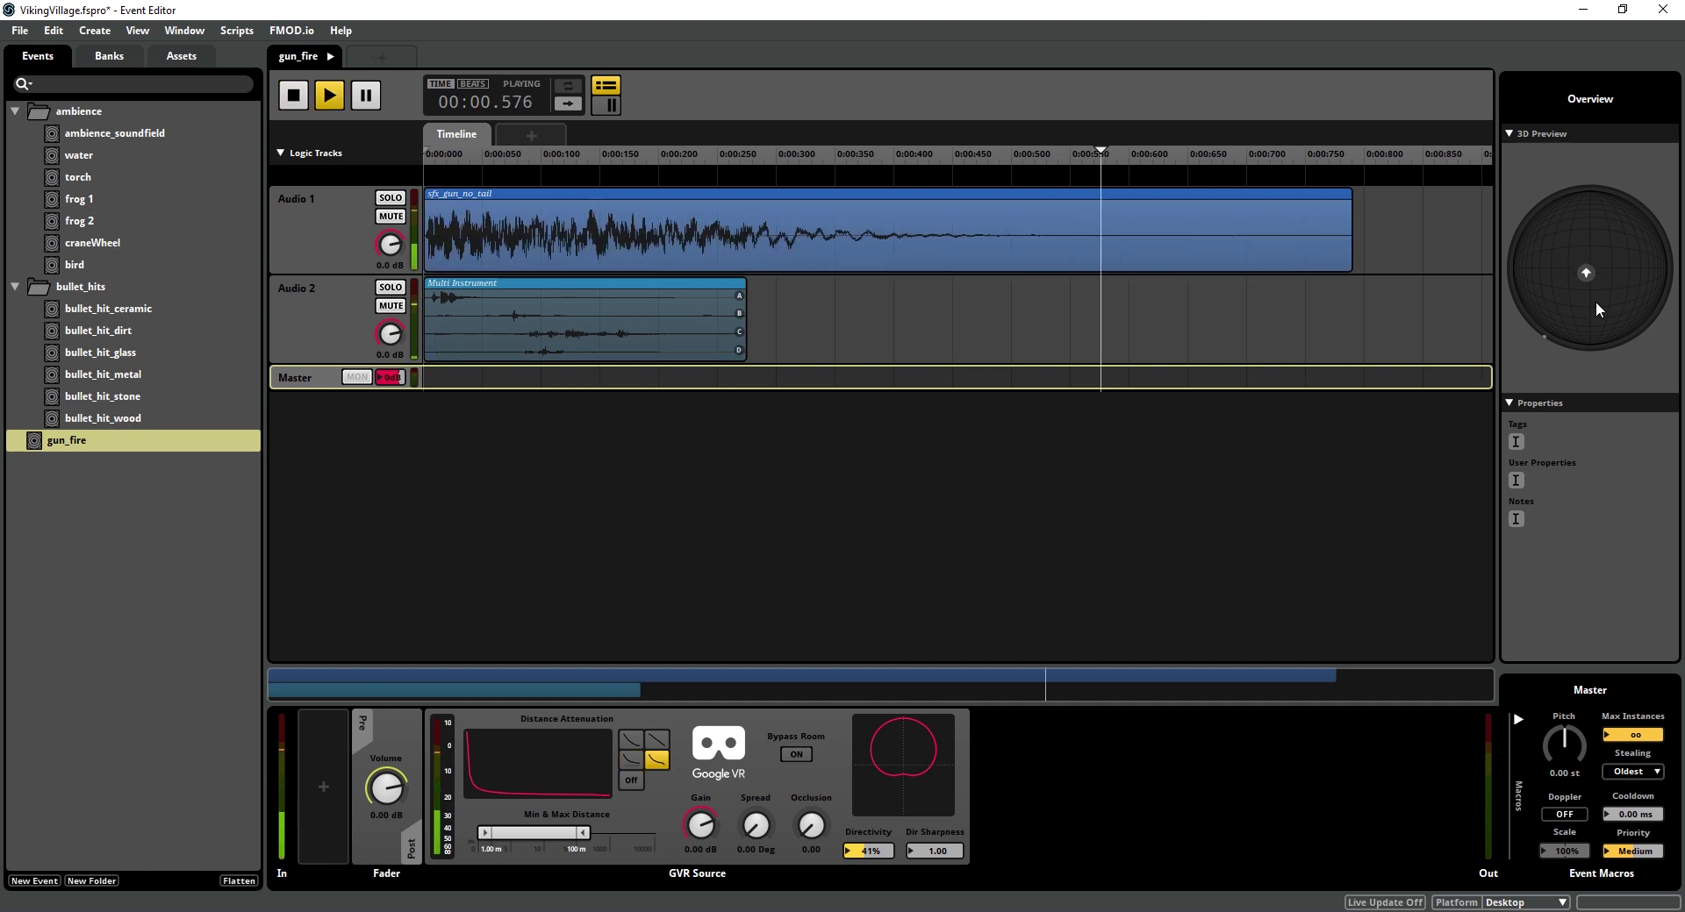
pyautogui.moveTo(1589, 268)
pyautogui.mouseDown()
pyautogui.moveTo(1604, 265)
pyautogui.moveTo(1587, 282)
pyautogui.mouseUp()
pyautogui.press('space')
pyautogui.press('space')
pyautogui.press('space')
pyautogui.press('space')
pyautogui.press('space')
pyautogui.press('space')
pyautogui.press('space')
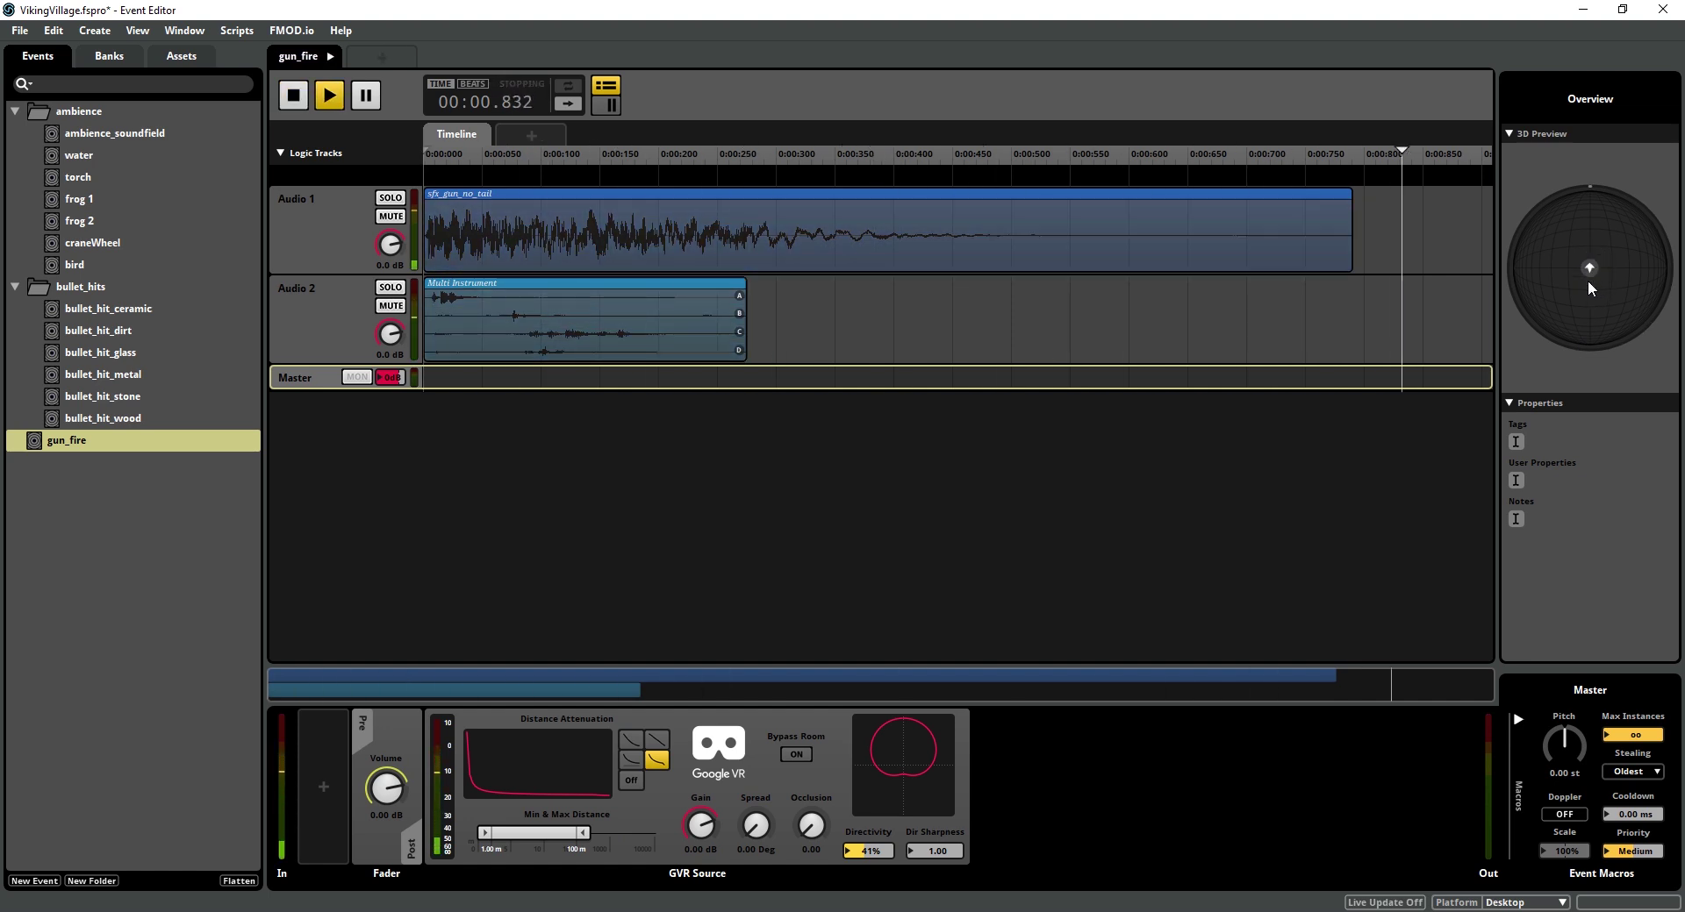
pyautogui.press('space')
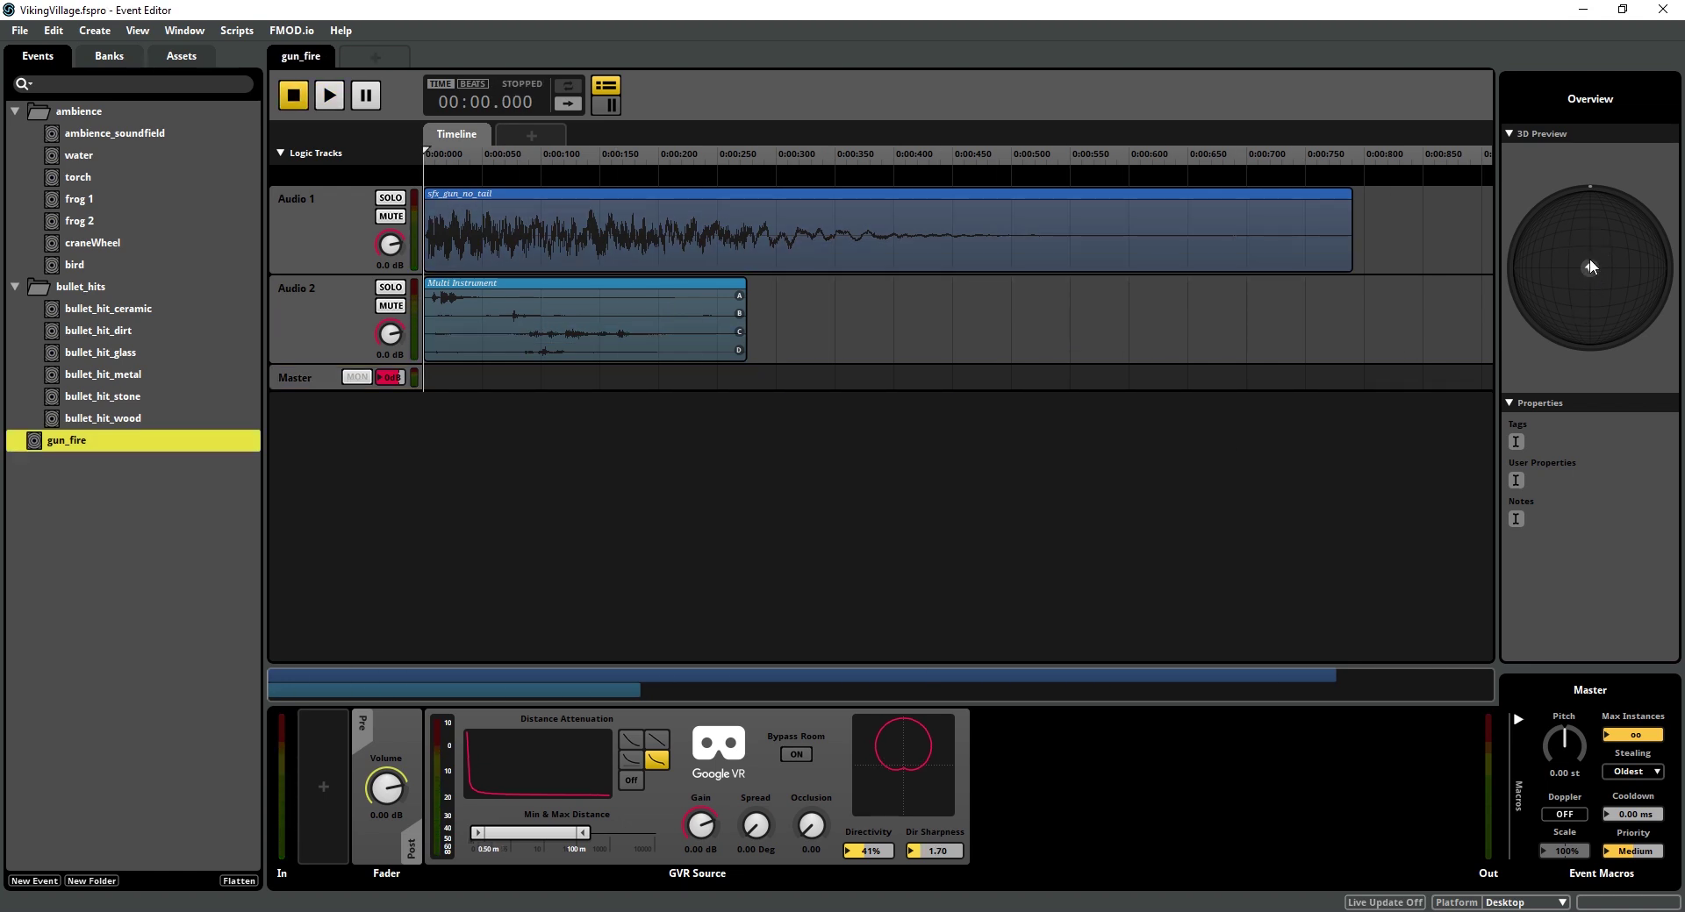
# Move the gun_fire source behind and to the left of the listener in the 3D preview and audition it repeatedly.
pyautogui.moveTo(1591, 267)
pyautogui.mouseDown()
pyautogui.moveTo(1593, 235)
pyautogui.moveTo(1604, 283)
pyautogui.moveTo(1562, 286)
pyautogui.mouseUp()
pyautogui.press('space')
pyautogui.press('space')
pyautogui.press('space')
pyautogui.press('space')
pyautogui.press('space')
pyautogui.press('space')
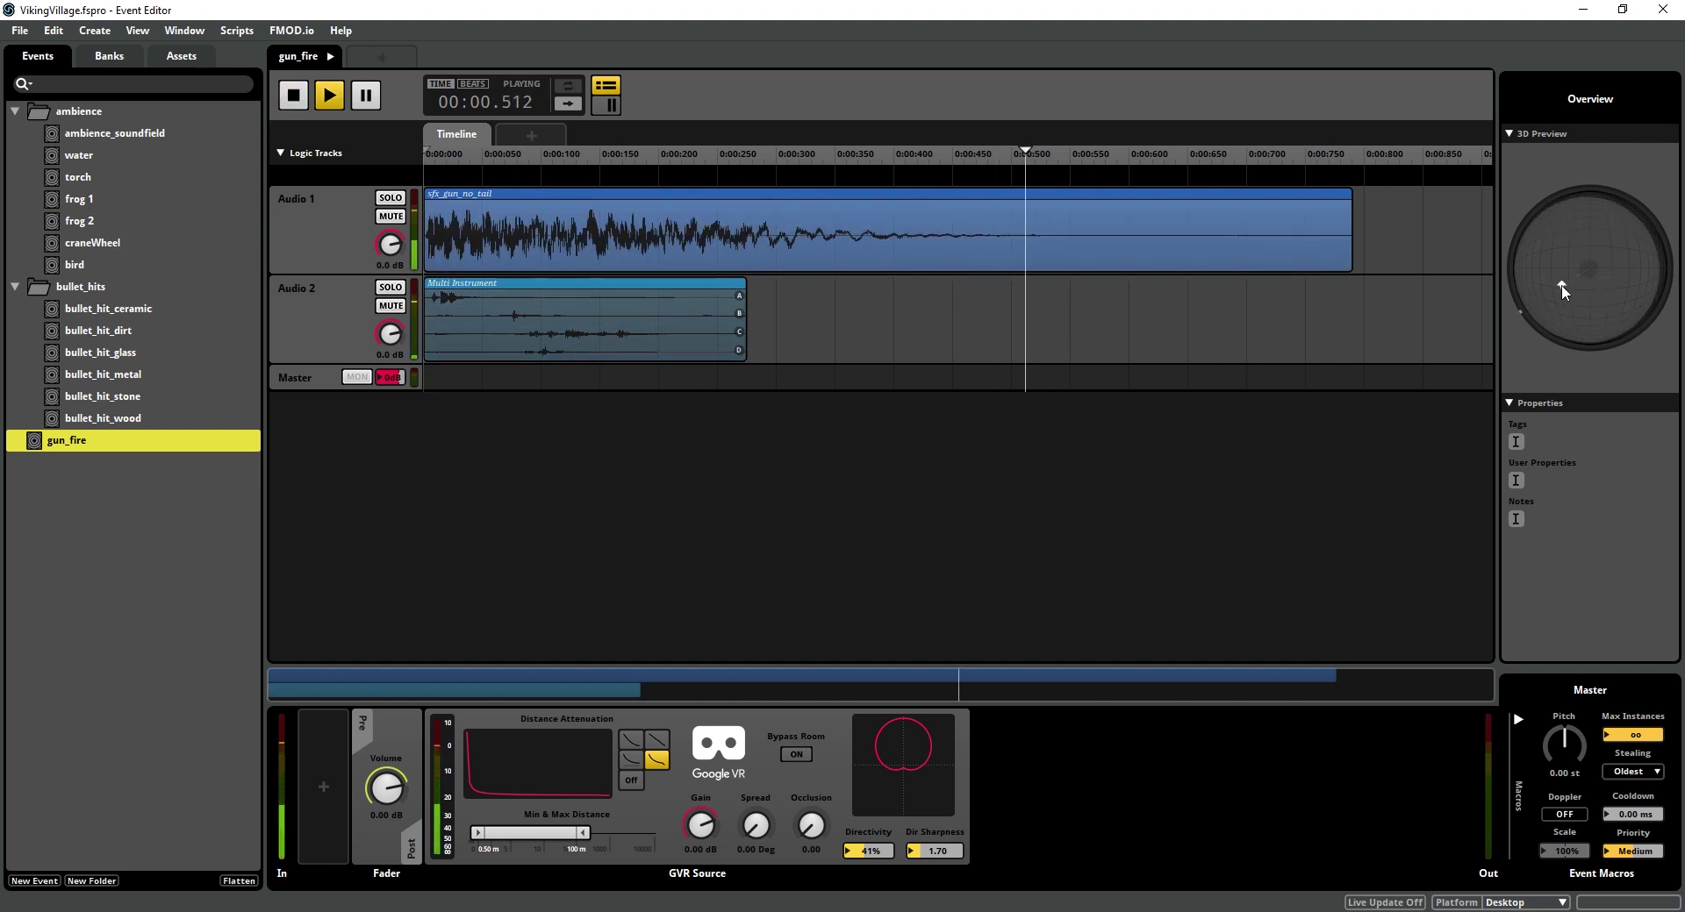
# Place sfx_ceramic_1.wav through sfx_ceramic_3.wav as one multi instrument at 0:00 on Audio 1 of the bullet_hit_ceramic event.
pyautogui.click(148, 308)
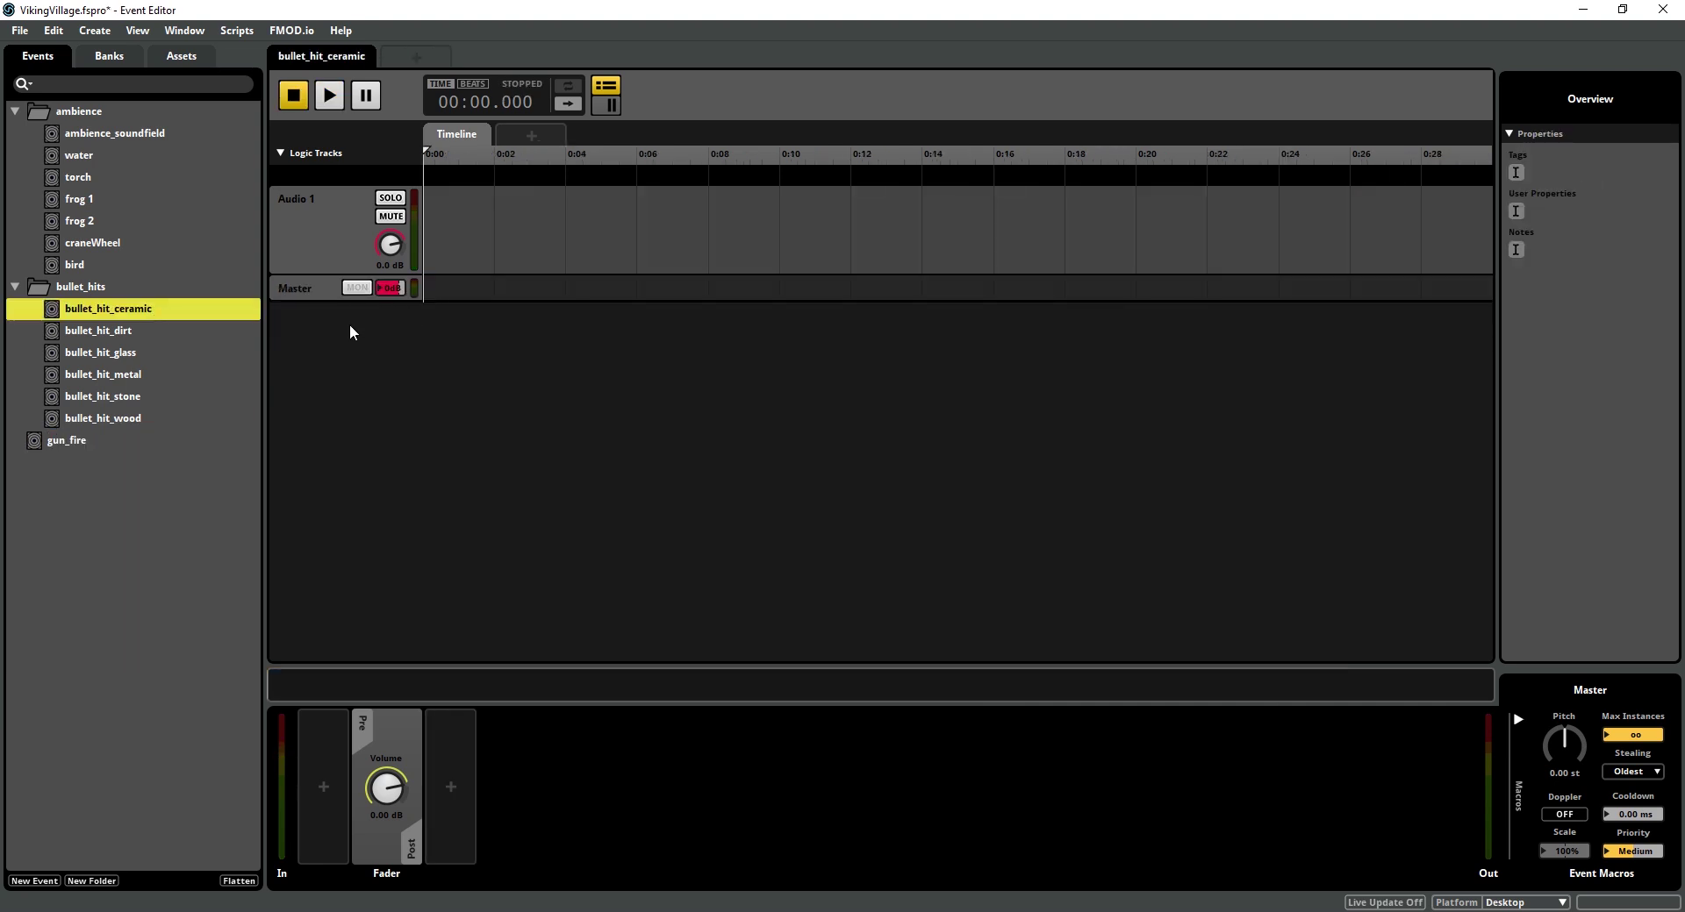
pyautogui.click(188, 60)
pyautogui.scroll(-4, 79, 404)
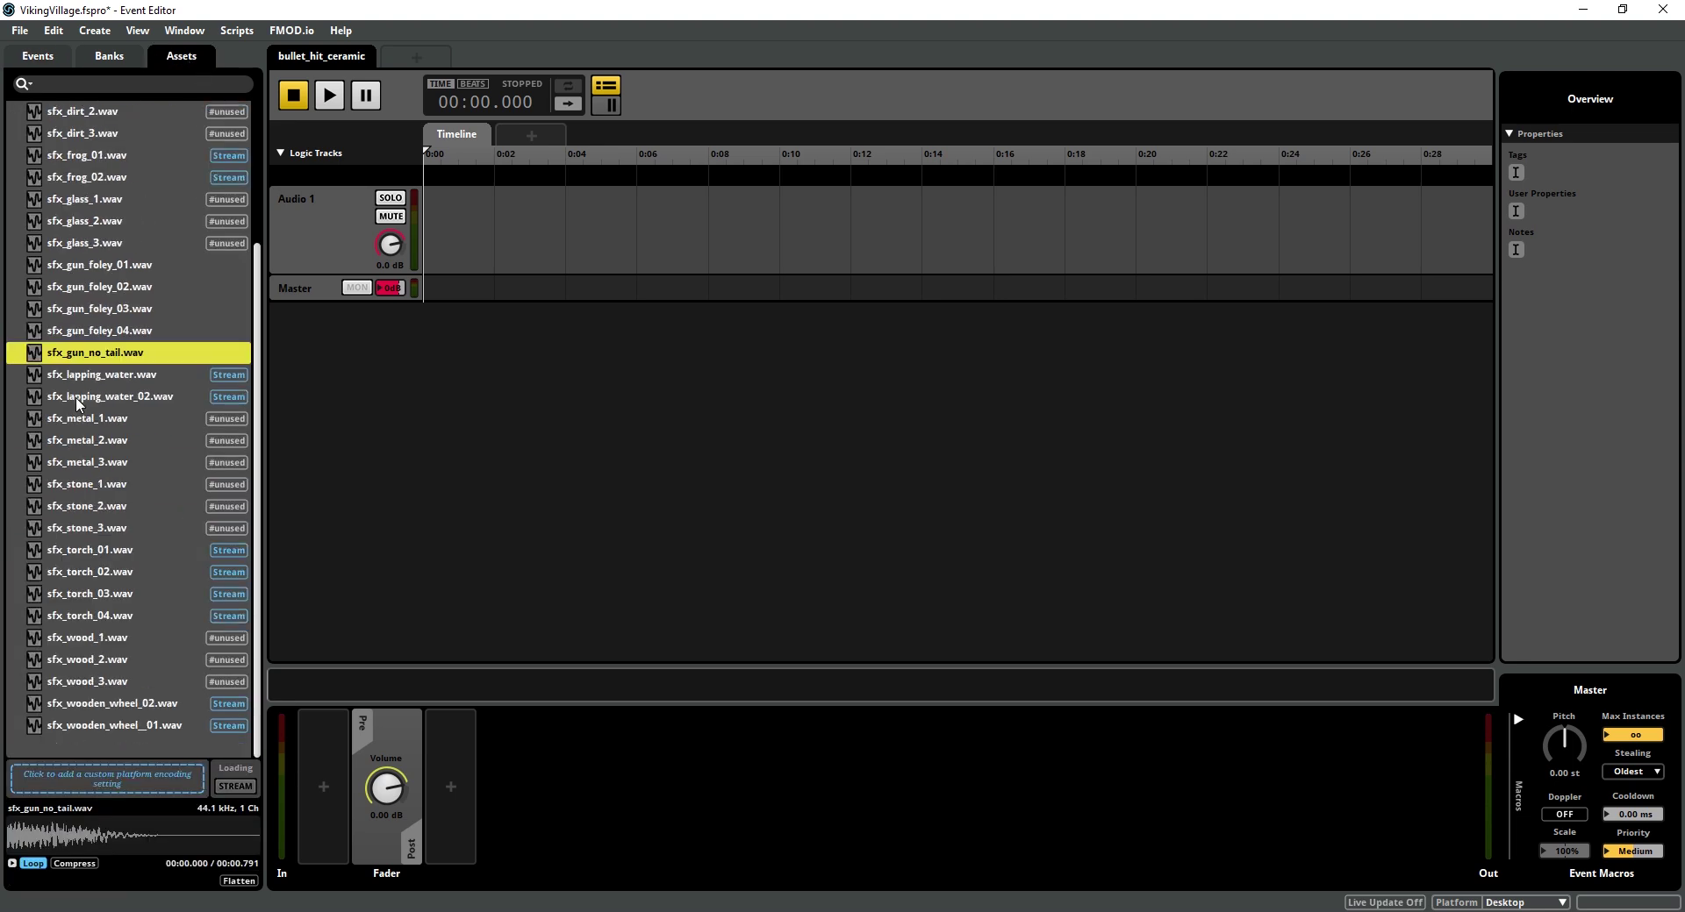
pyautogui.click(38, 55)
pyautogui.click(180, 57)
pyautogui.scroll(3, 149, 509)
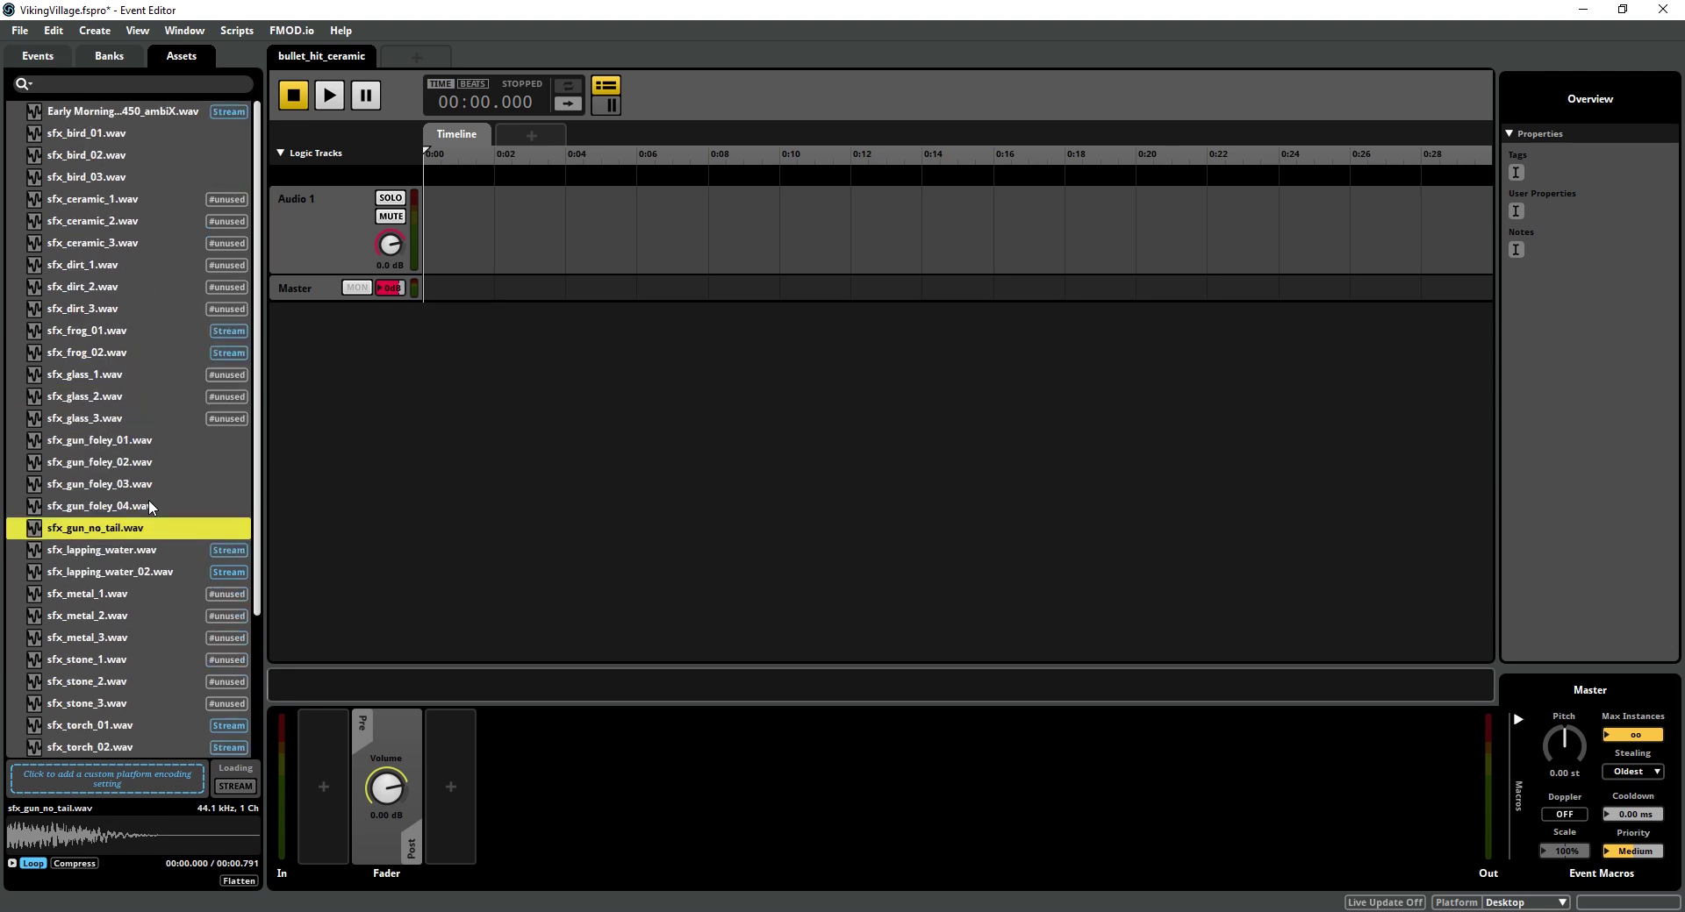
pyautogui.click(139, 204)
pyautogui.keyDown('ctrl'); pyautogui.click(138, 223); pyautogui.keyUp('ctrl')
pyautogui.keyDown('ctrl'); pyautogui.click(124, 237); pyautogui.keyUp('ctrl')
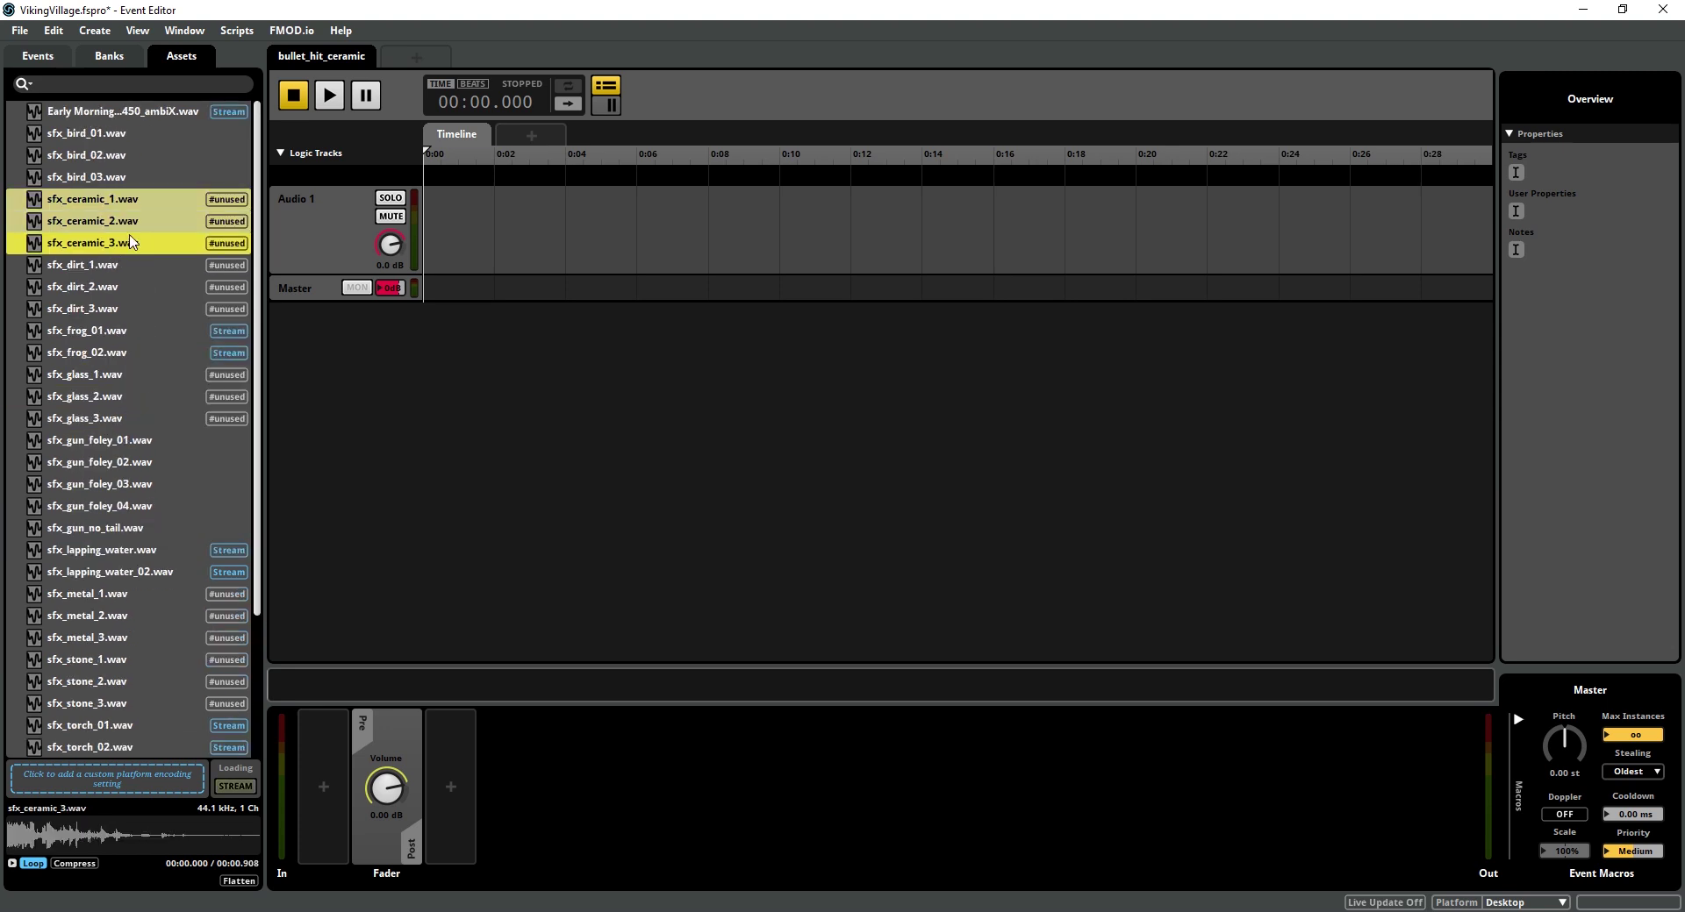
pyautogui.moveTo(124, 237); pyautogui.dragTo(468, 242)
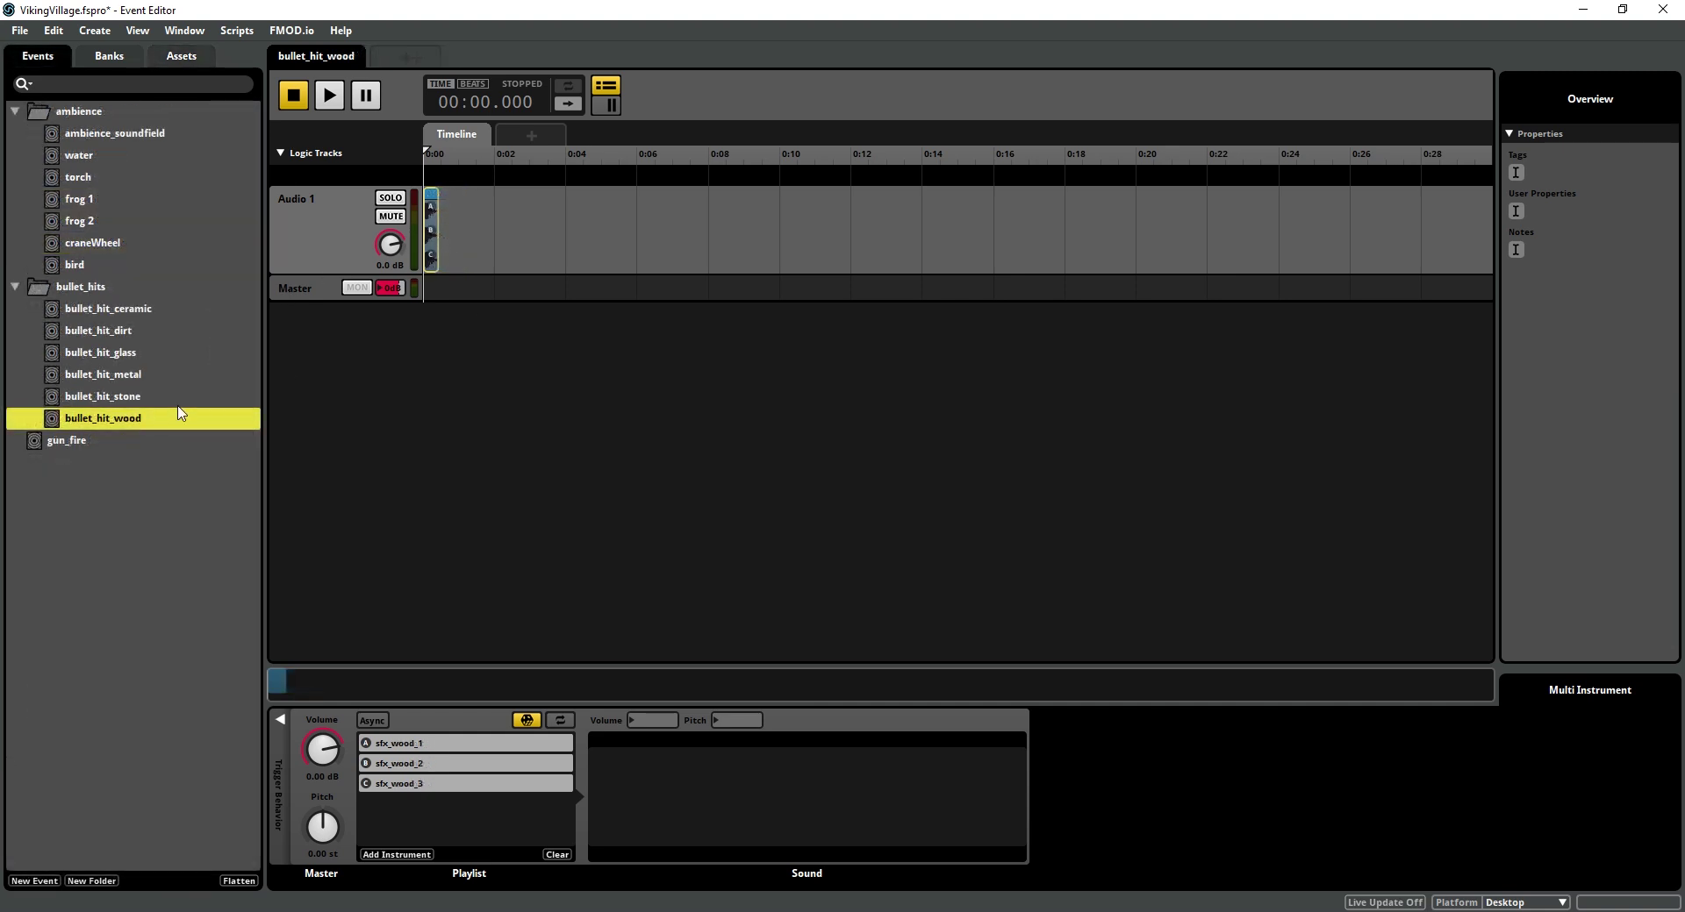
# Select all six bullet_hit events together and add a GVR Source effect after the fader on their master tracks.
pyautogui.keyDown('shift'); pyautogui.click(89, 308); pyautogui.keyUp('shift')
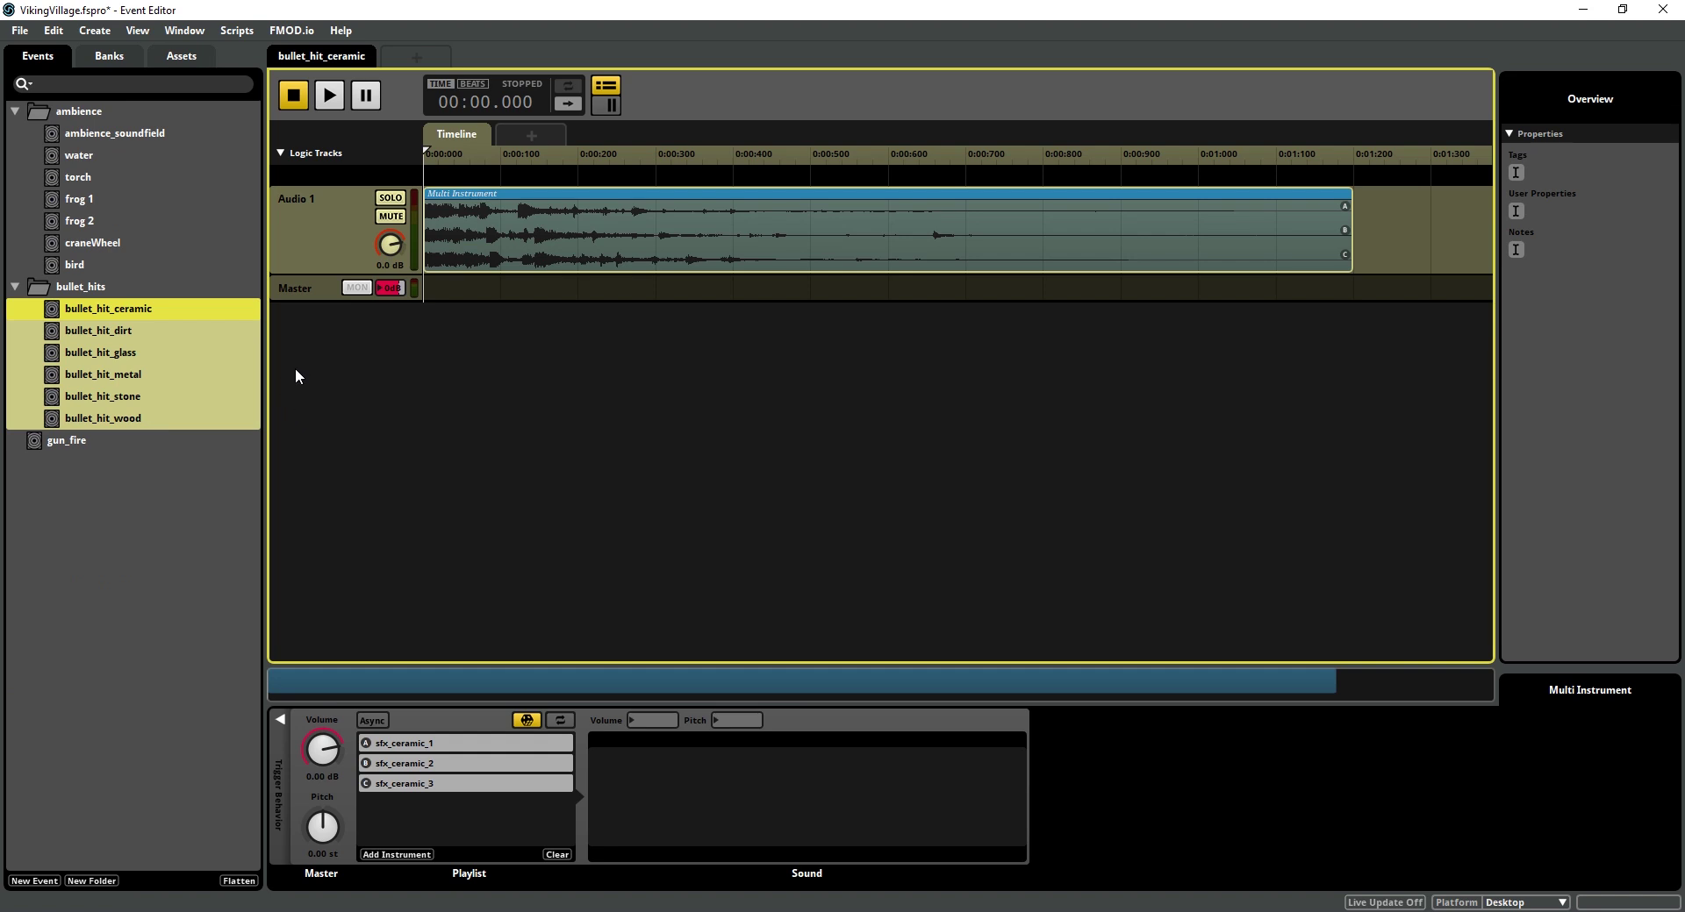
pyautogui.click(327, 296)
pyautogui.rightClick(450, 780)
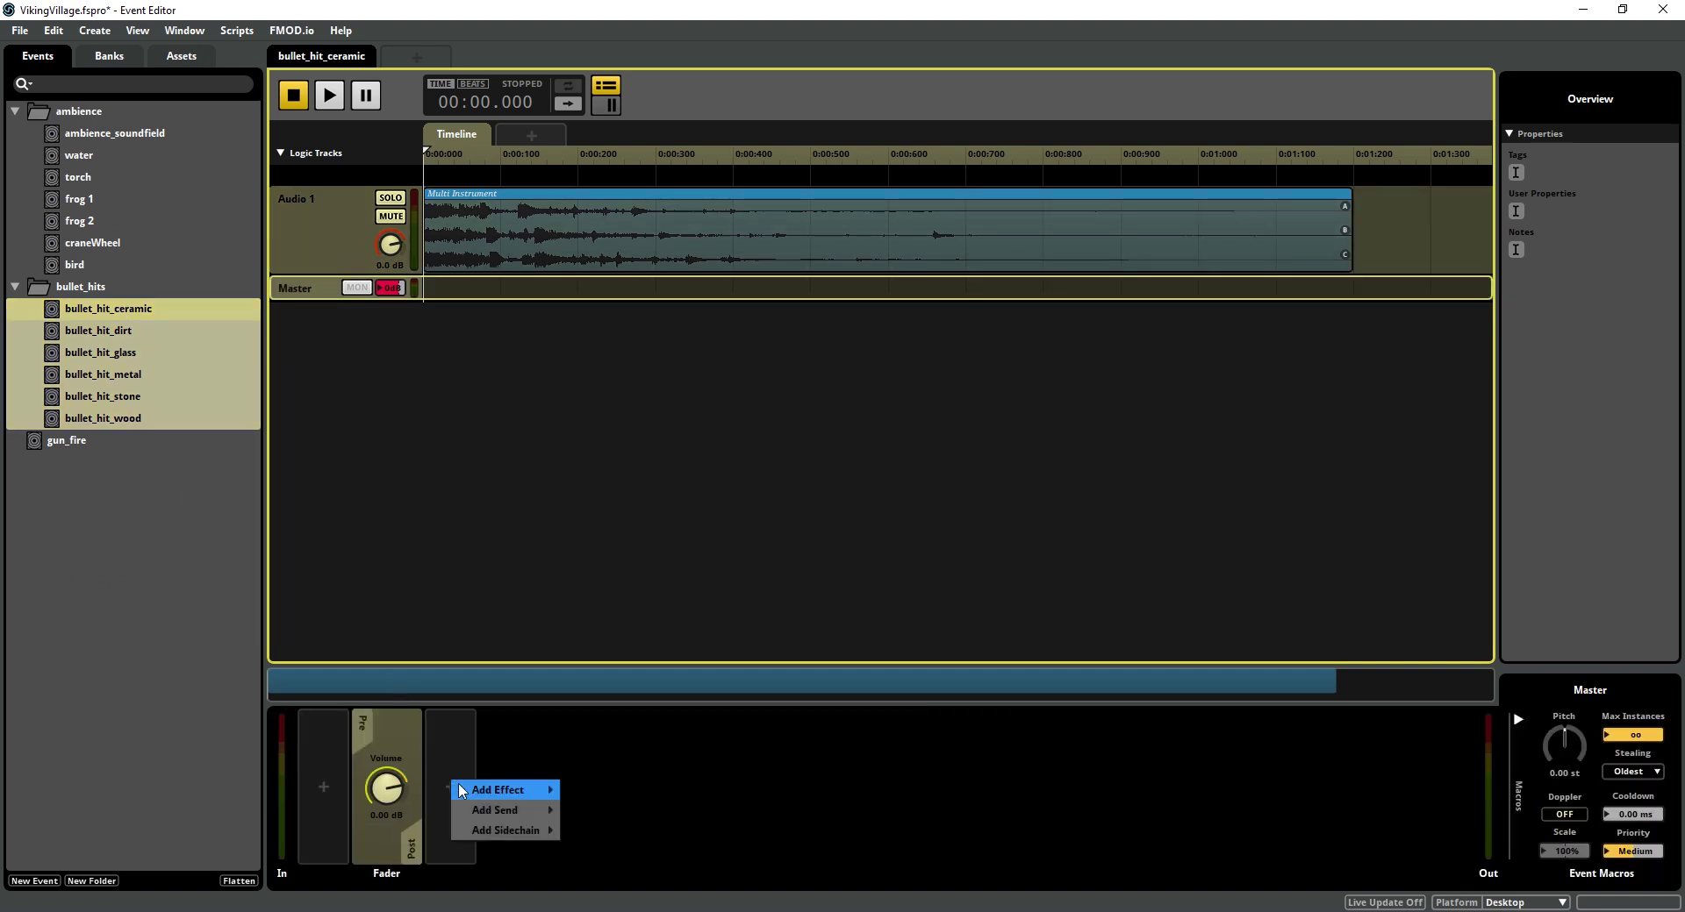
pyautogui.moveTo(500, 790)
pyautogui.moveTo(632, 909)
pyautogui.moveTo(763, 909)
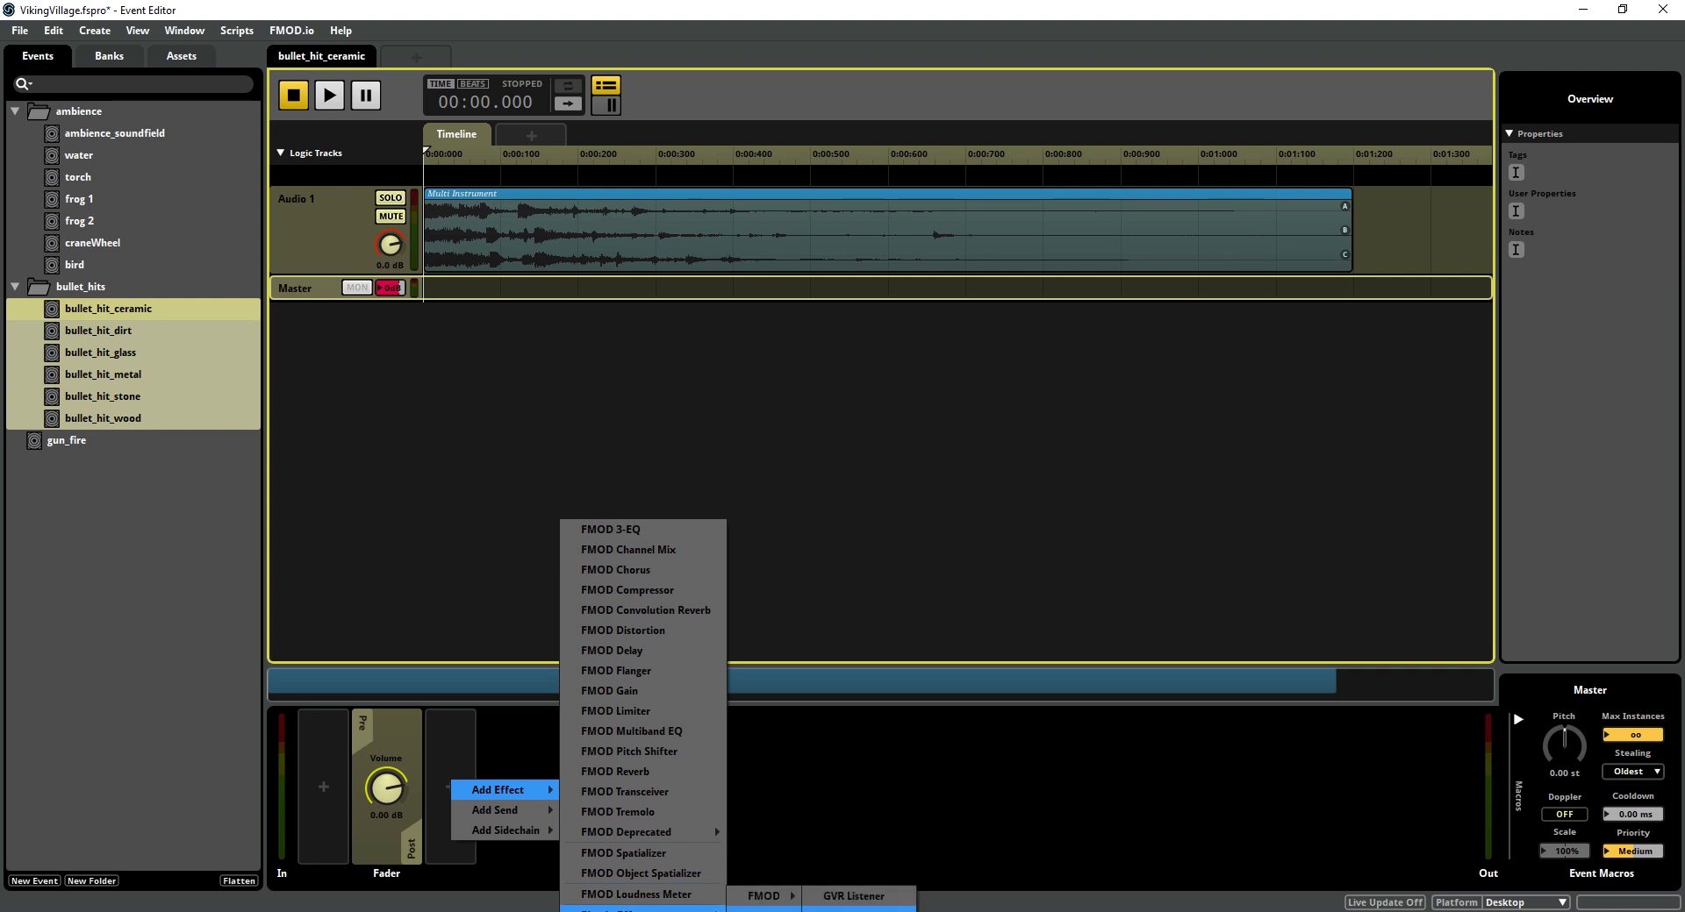
pyautogui.click(855, 909)
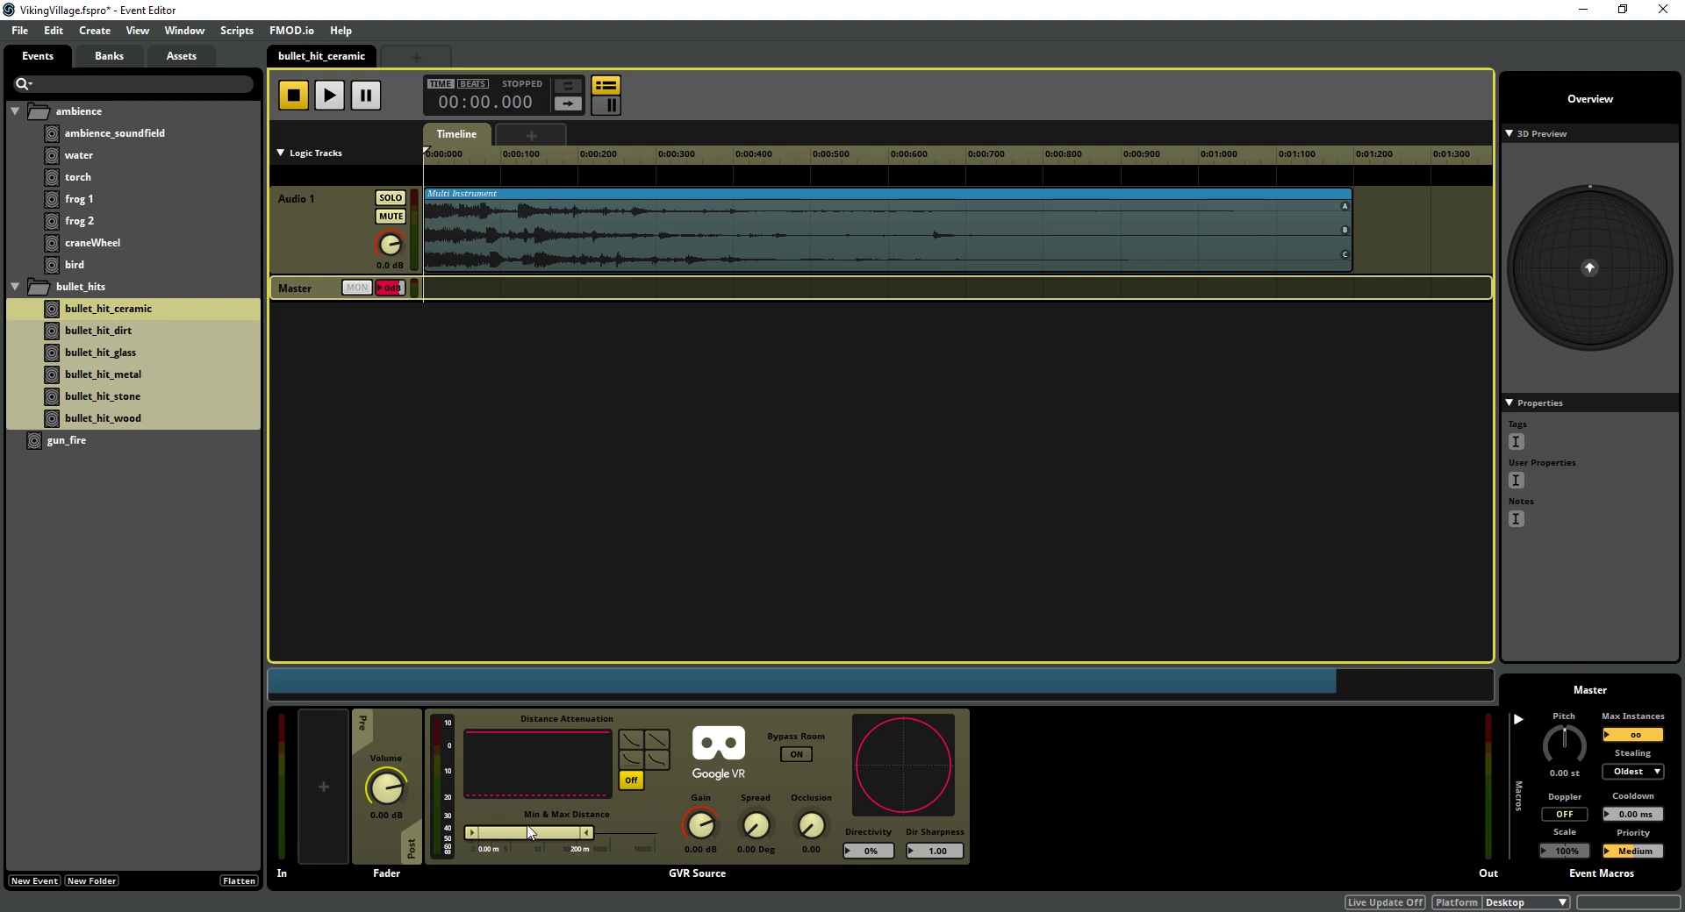
# Try each distance attenuation curve on the bullet_hit events' GVR Source and return the attenuation to Off.
pyautogui.click(630, 762)
pyautogui.click(634, 741)
pyautogui.click(655, 740)
pyautogui.click(658, 756)
pyautogui.click(632, 781)
# Add a pre-fader FMOD Gain effect to Audio 1 of bullet_hit_ceramic alone and add automation to its gain.
pyautogui.click(108, 308)
pyautogui.click(322, 253)
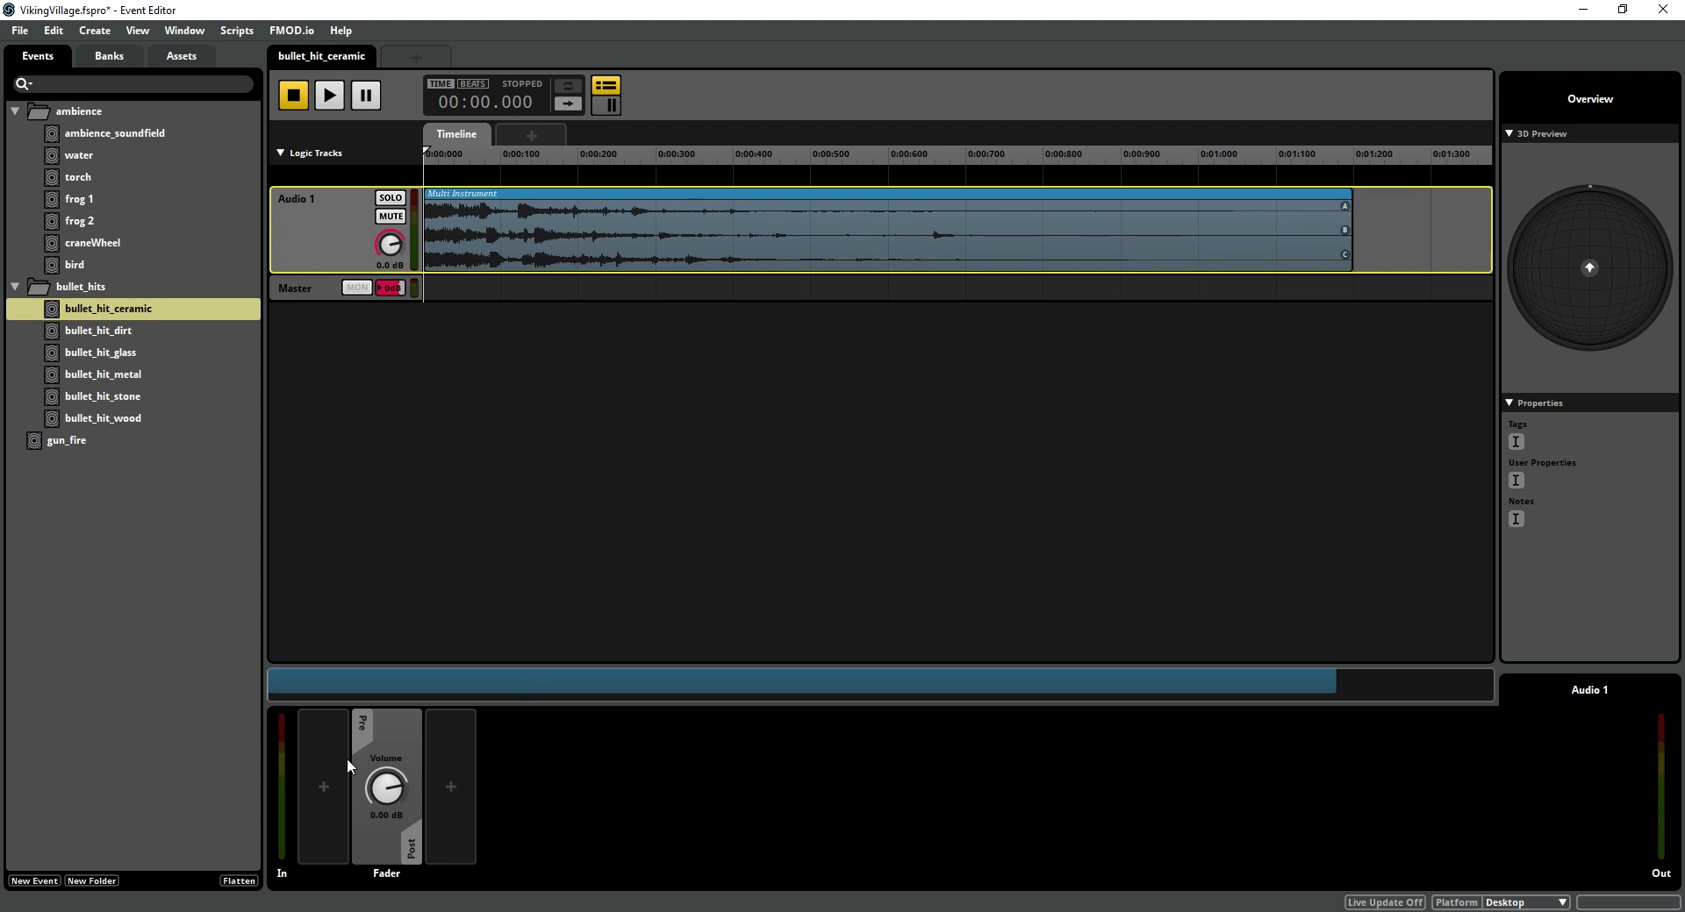
pyautogui.rightClick(317, 776)
pyautogui.moveTo(377, 787)
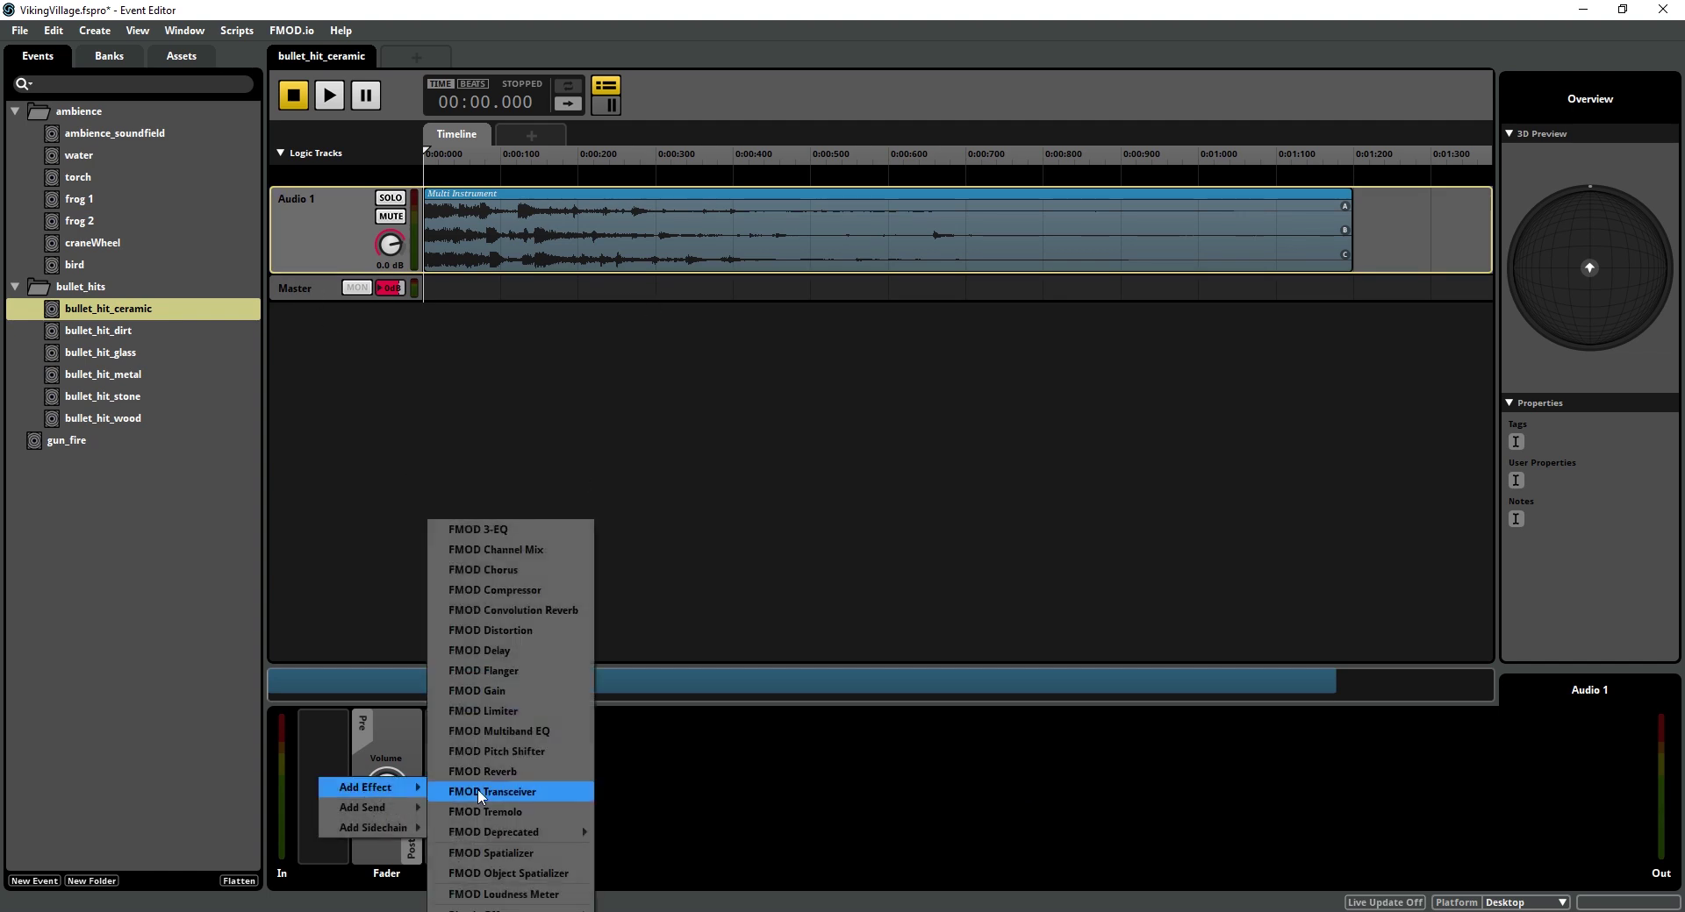
pyautogui.click(538, 691)
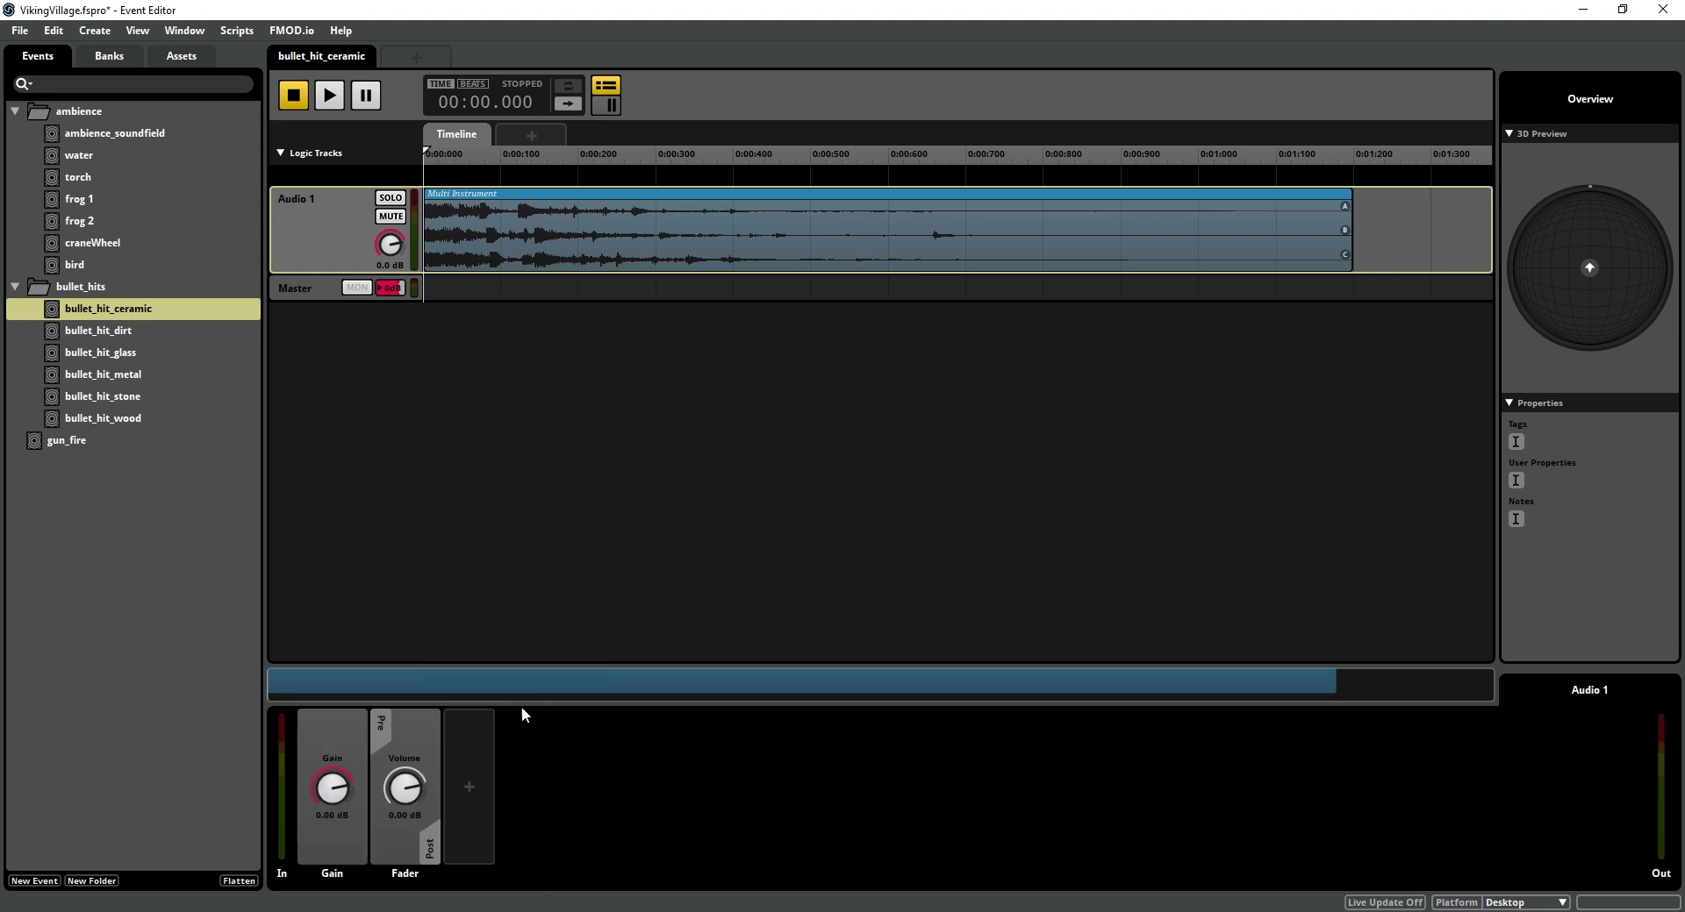
pyautogui.rightClick(344, 789)
pyautogui.click(407, 793)
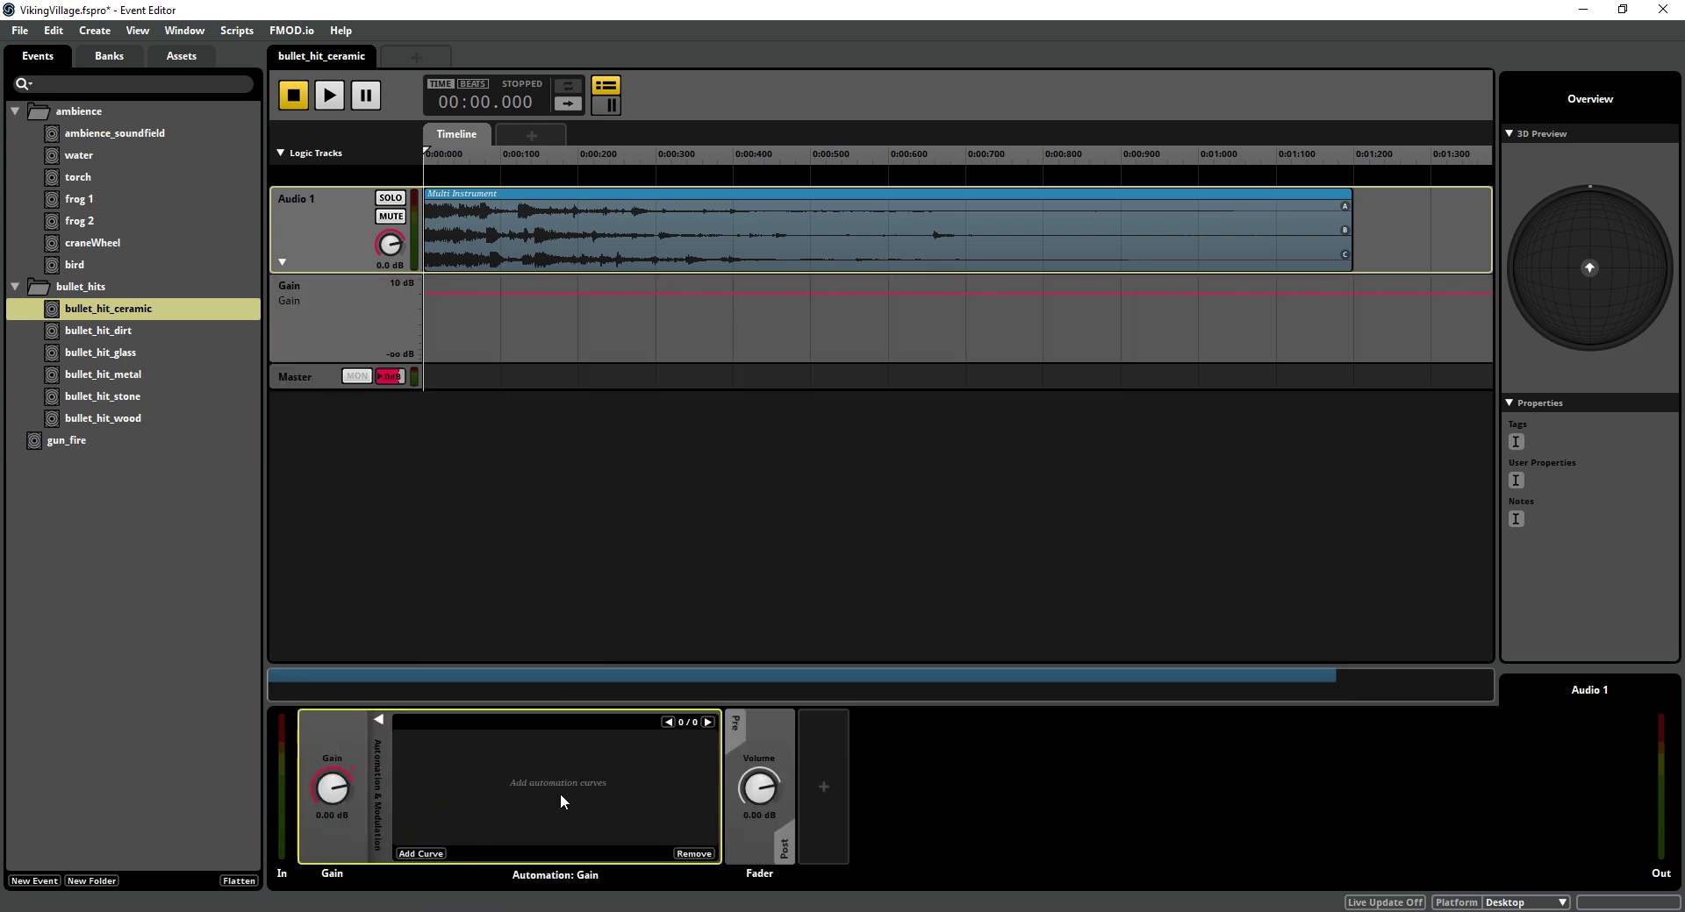
# Add an automation curve for the gain on a new built-in Distance parameter named Distance, ranging from 0 to 100.
pyautogui.click(441, 850)
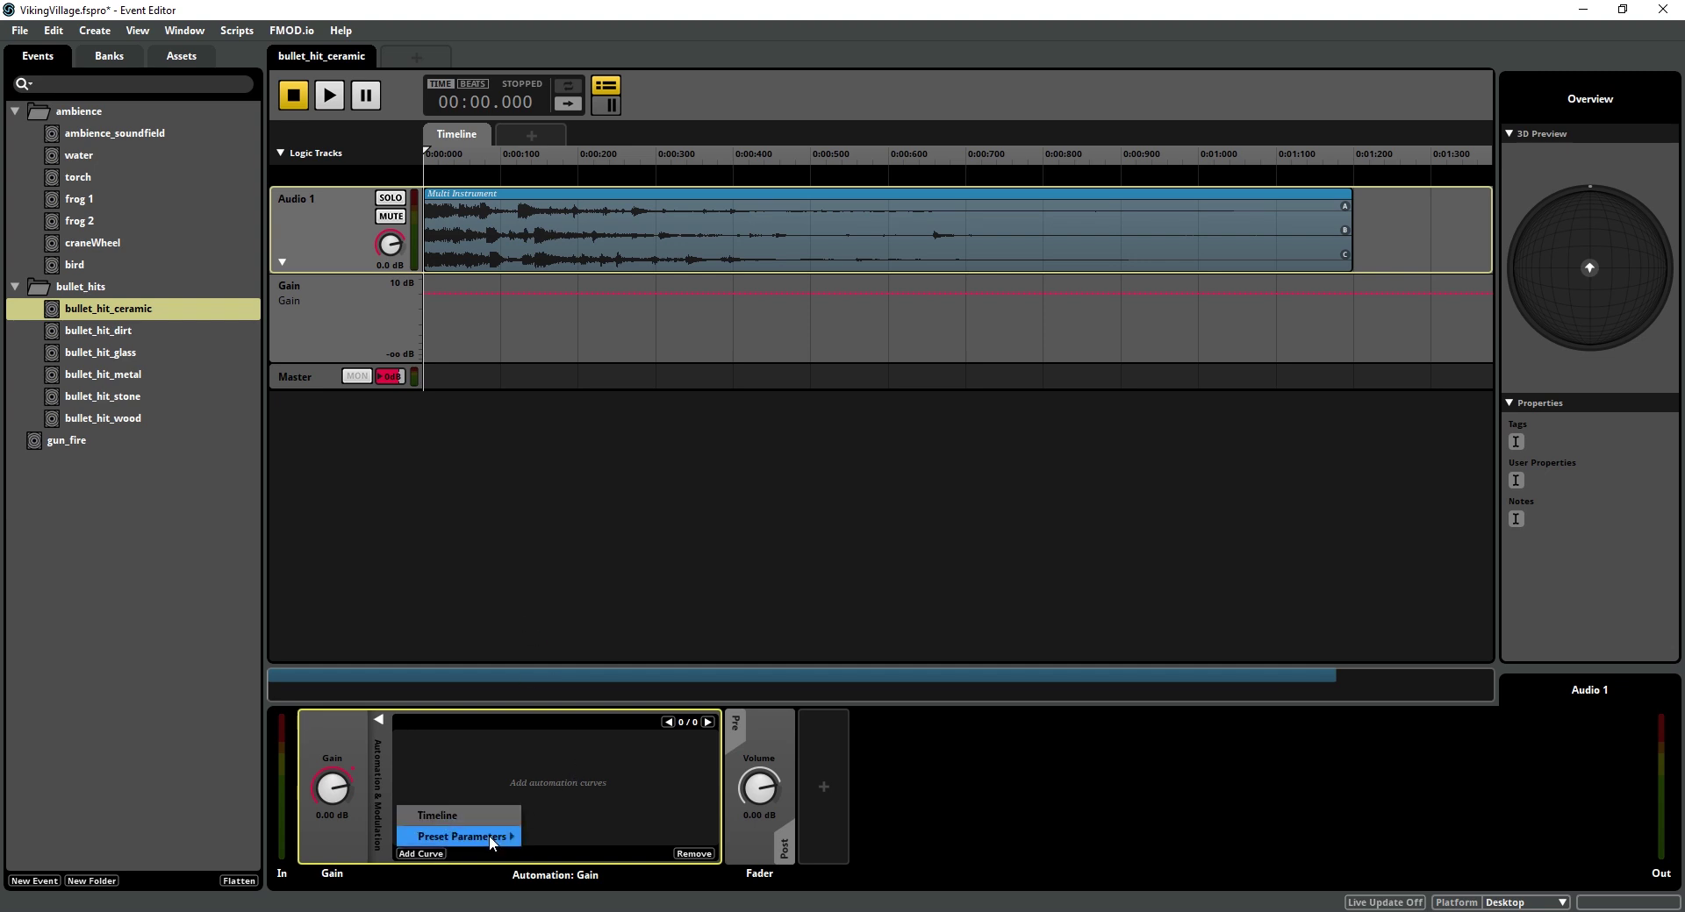
pyautogui.moveTo(488, 836)
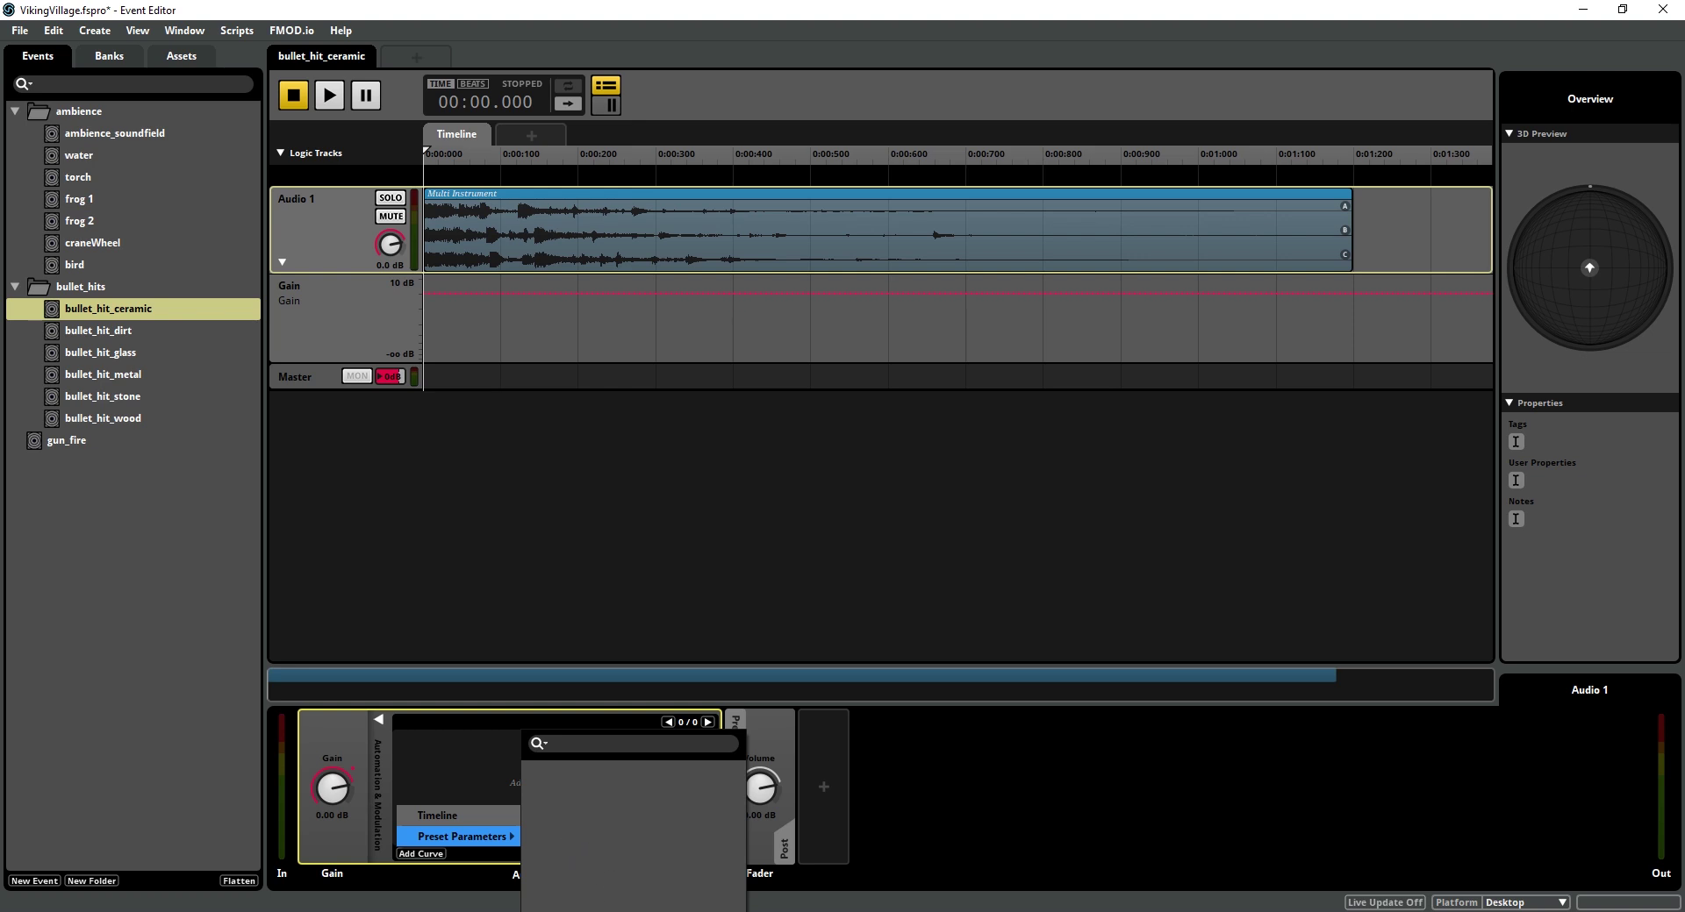
pyautogui.click(570, 908)
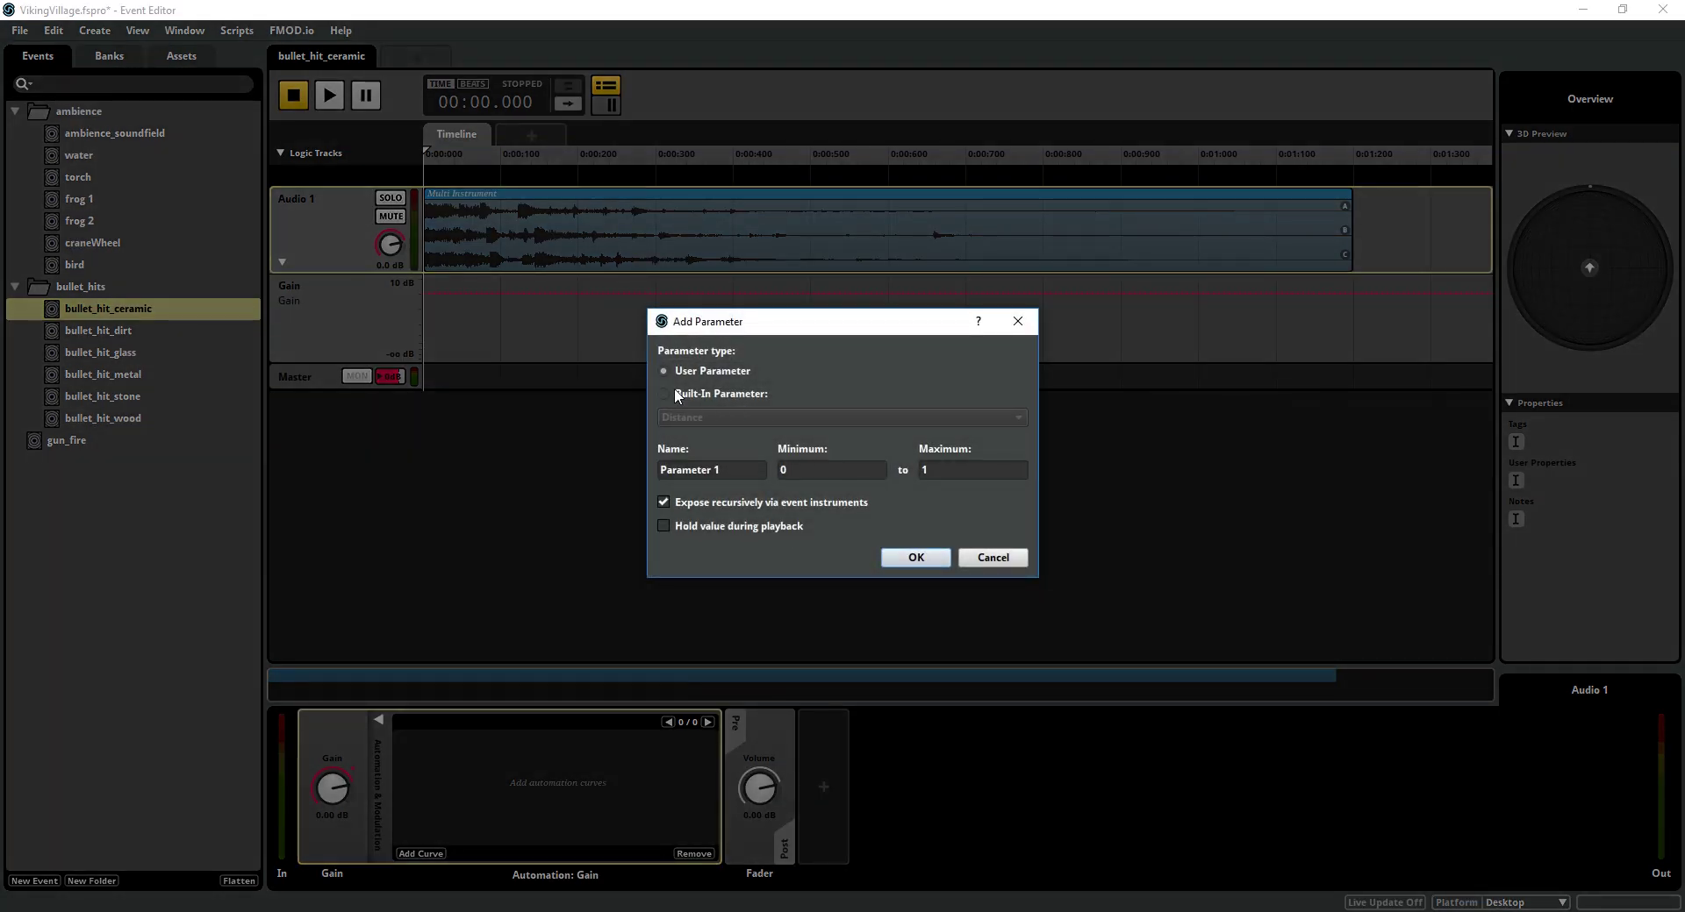
pyautogui.click(676, 394)
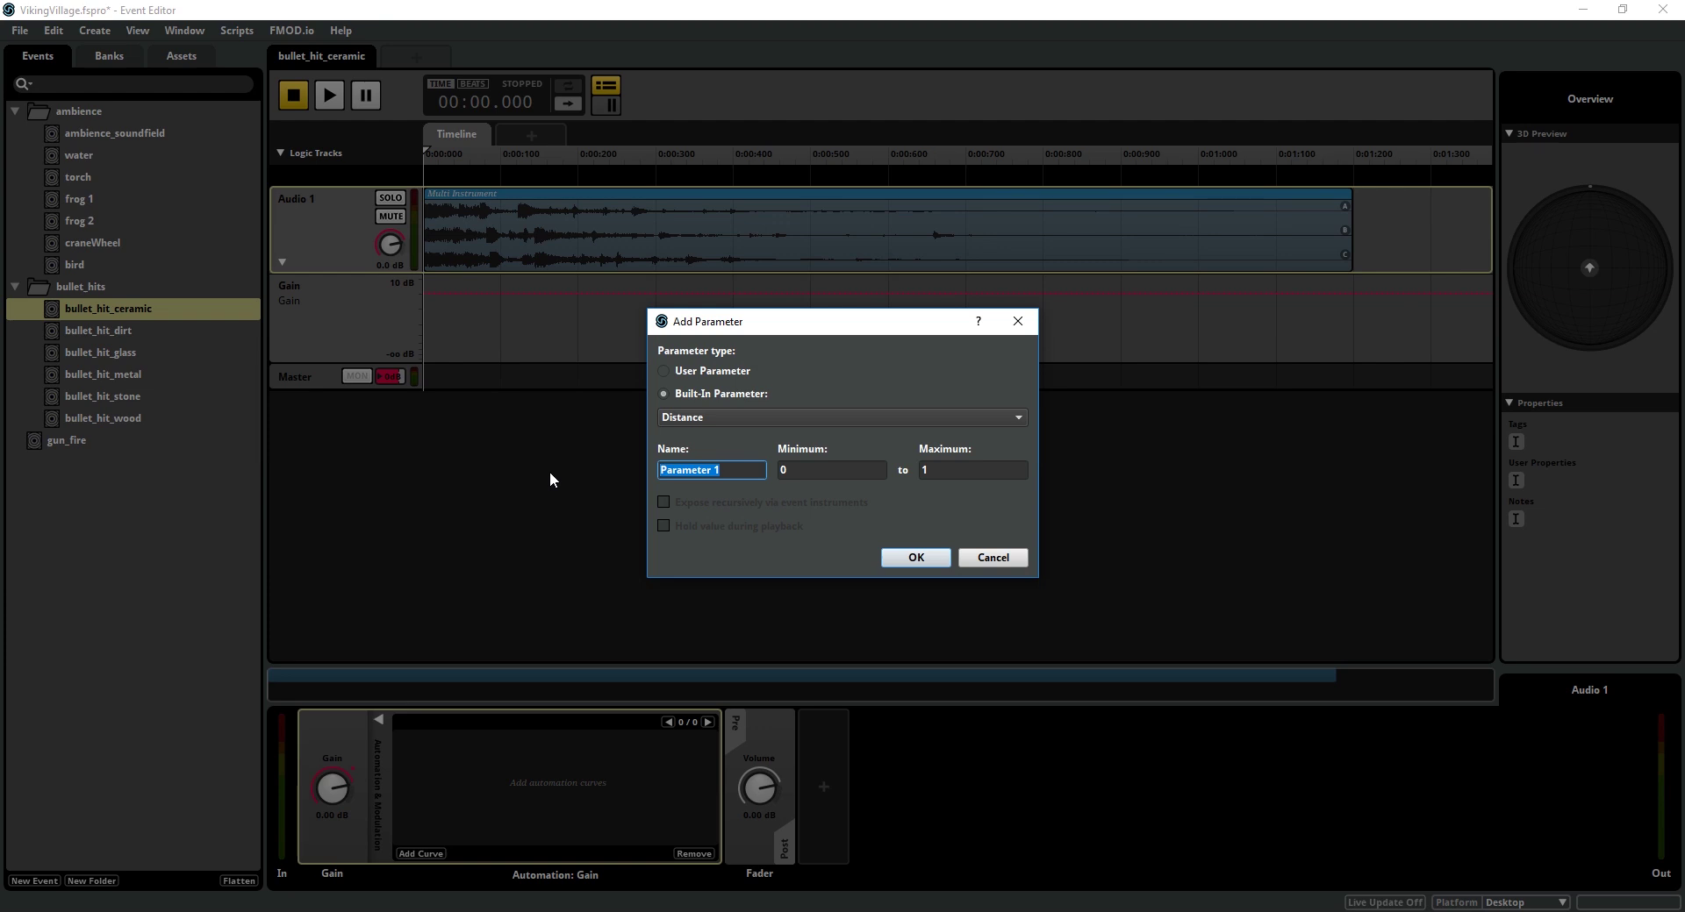
pyautogui.write('Distance')
pyautogui.click(941, 468)
pyautogui.write('00')
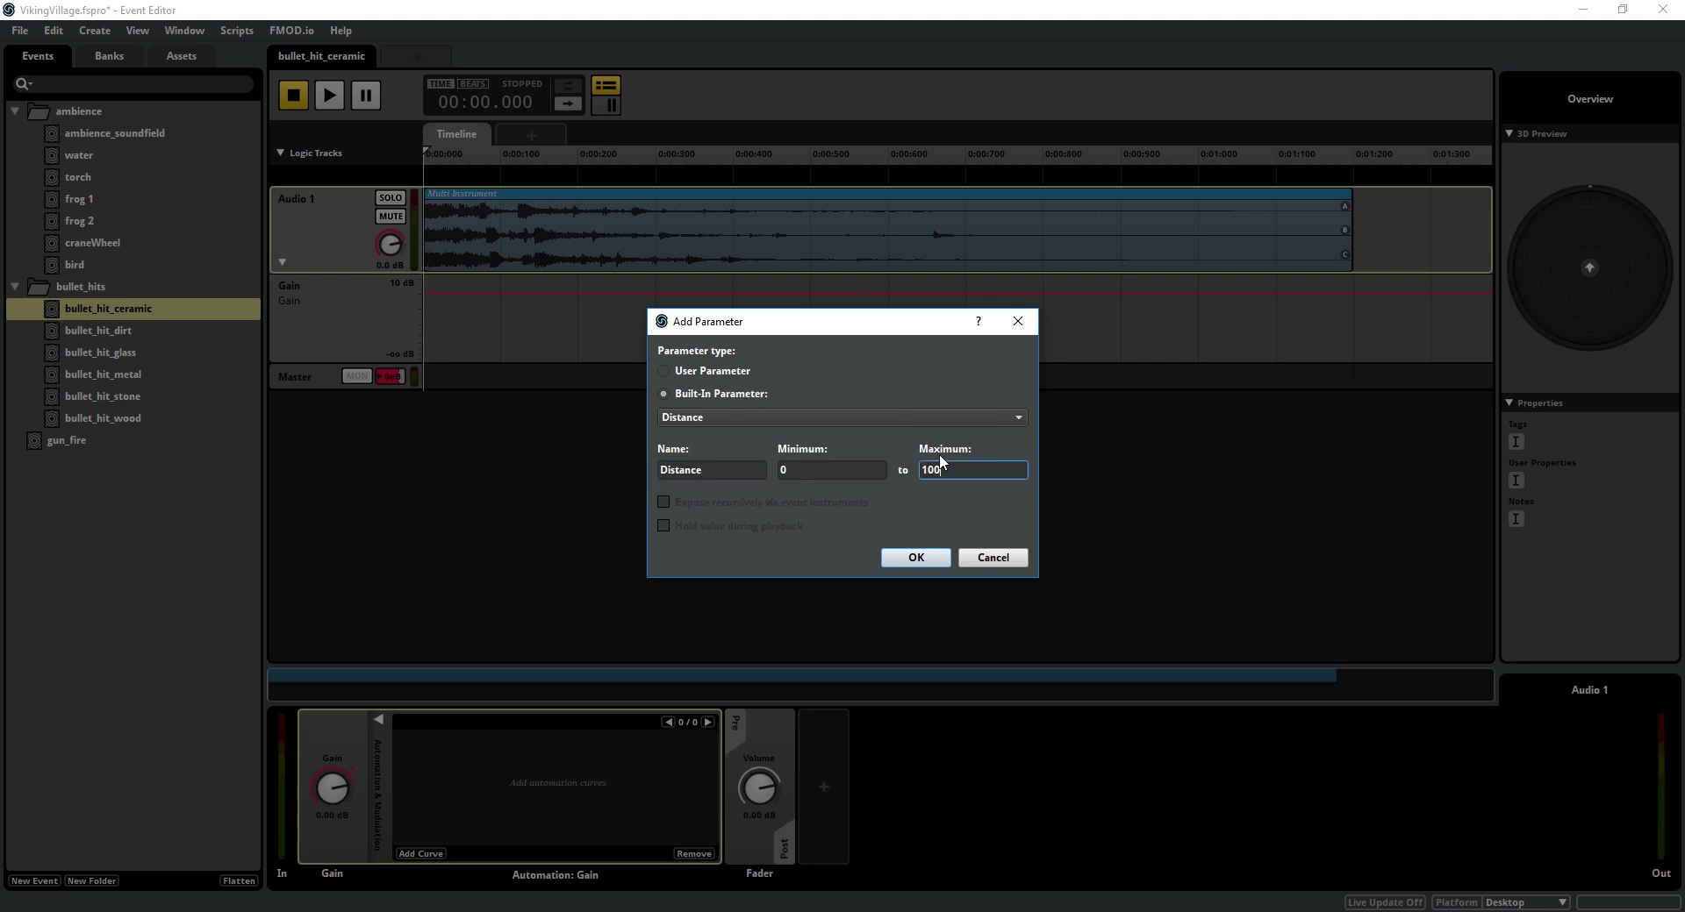
pyautogui.click(930, 560)
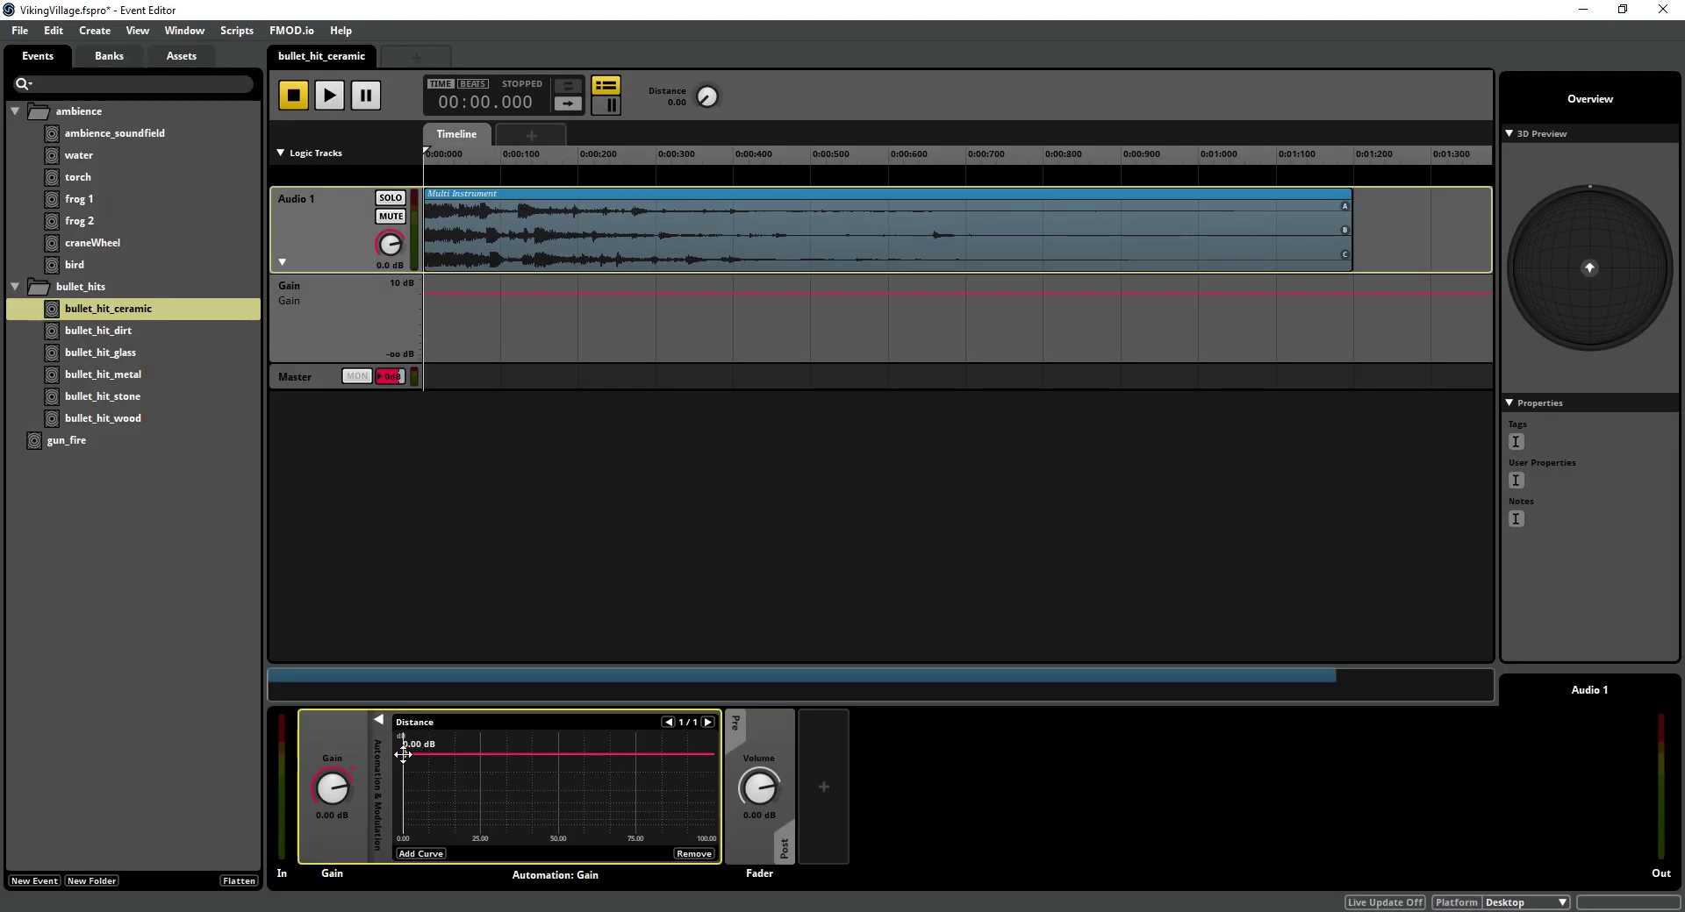
# Shape the gain's Distance curve to fall from 4 dB at 0 through -20 dB near 50 to -34 dB at 100, bending its first segment downward.
pyautogui.click(523, 767)
pyautogui.moveTo(521, 755); pyautogui.dragTo(711, 804)
pyautogui.moveTo(481, 772); pyautogui.dragTo(404, 747)
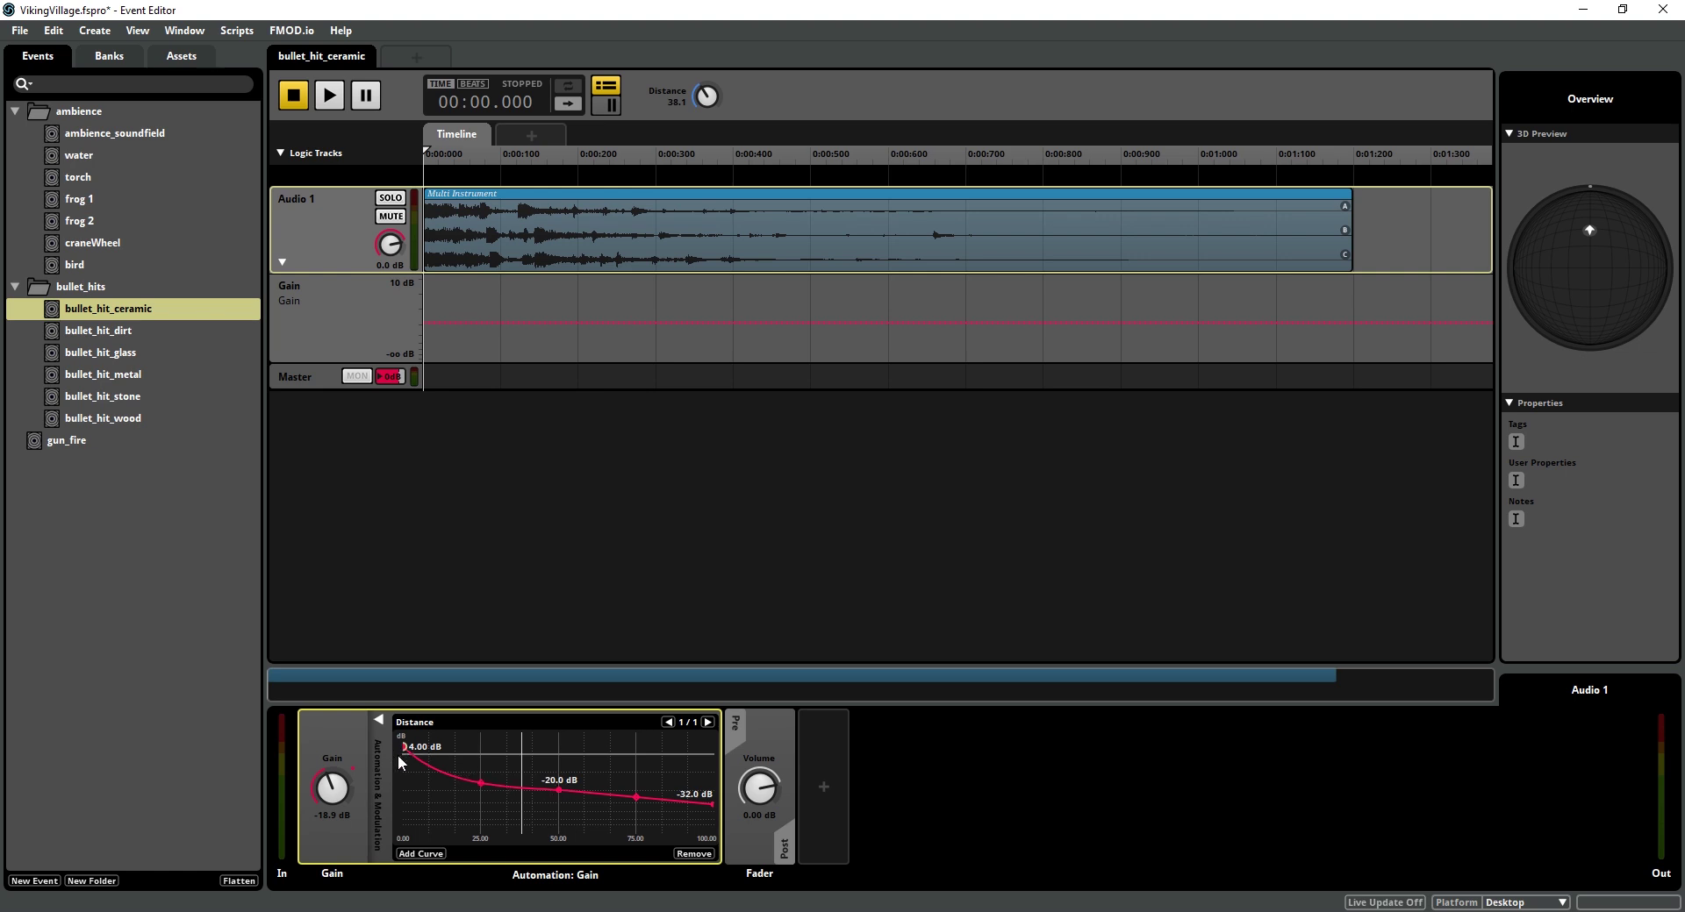
pyautogui.moveTo(481, 783); pyautogui.dragTo(481, 785)
pyautogui.moveTo(711, 803); pyautogui.dragTo(711, 806)
# Convert the automated Gain effect to a preset, rename it Falloff Curve and fine-tune the bend of its first curve segment.
pyautogui.click(378, 720)
pyautogui.rightClick(349, 725)
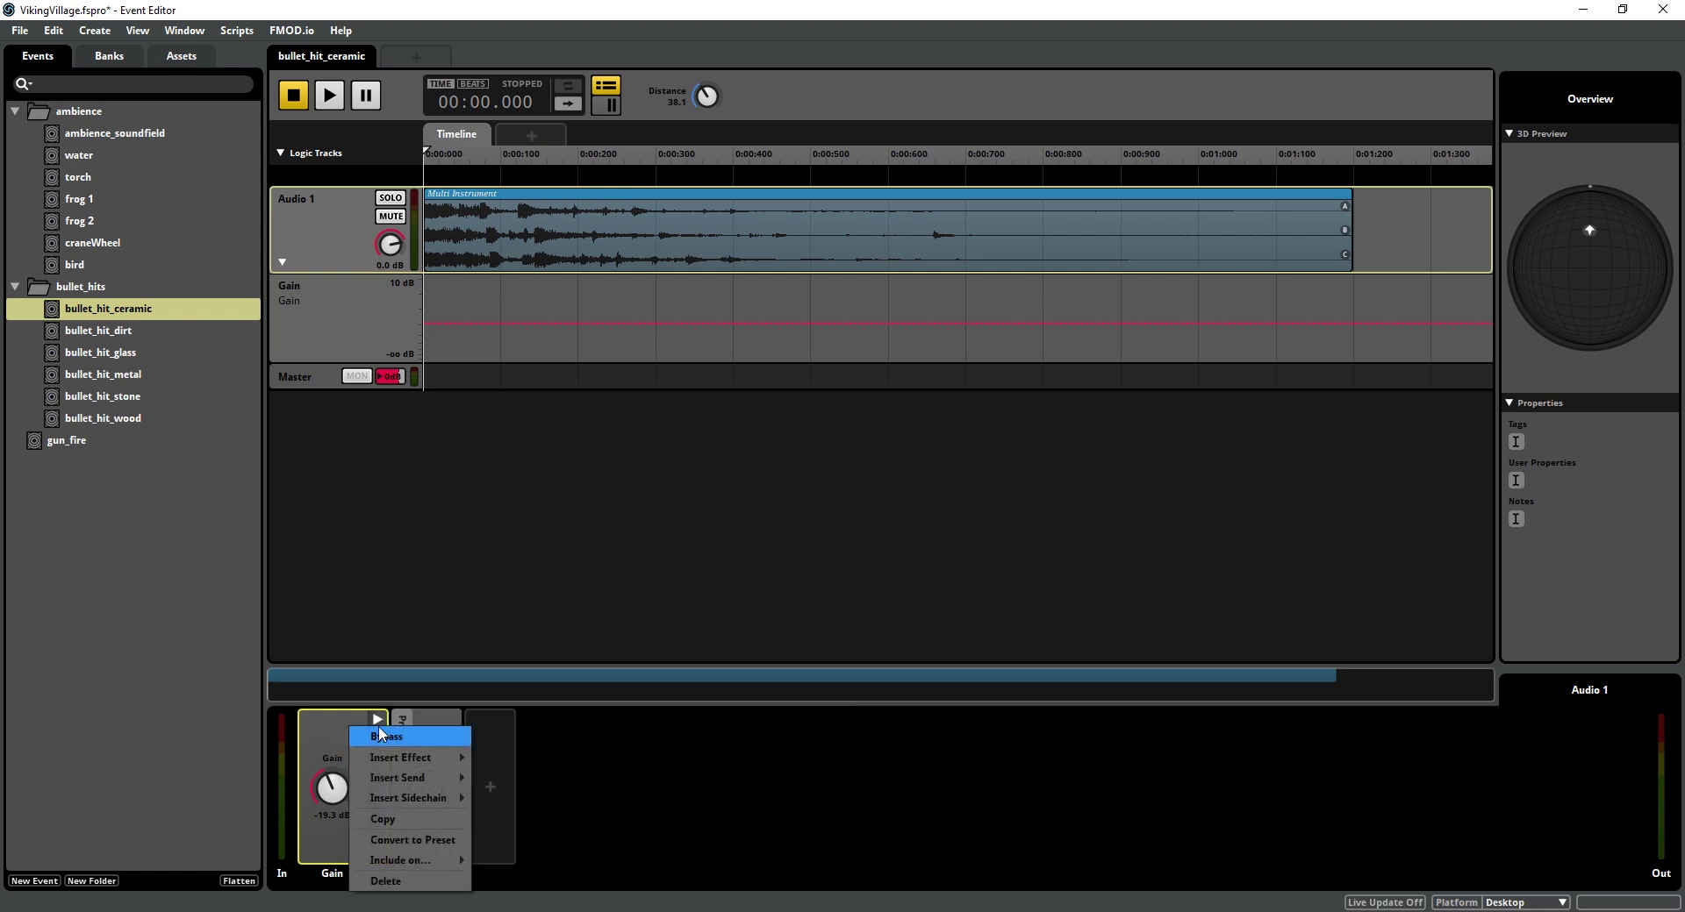
pyautogui.click(424, 839)
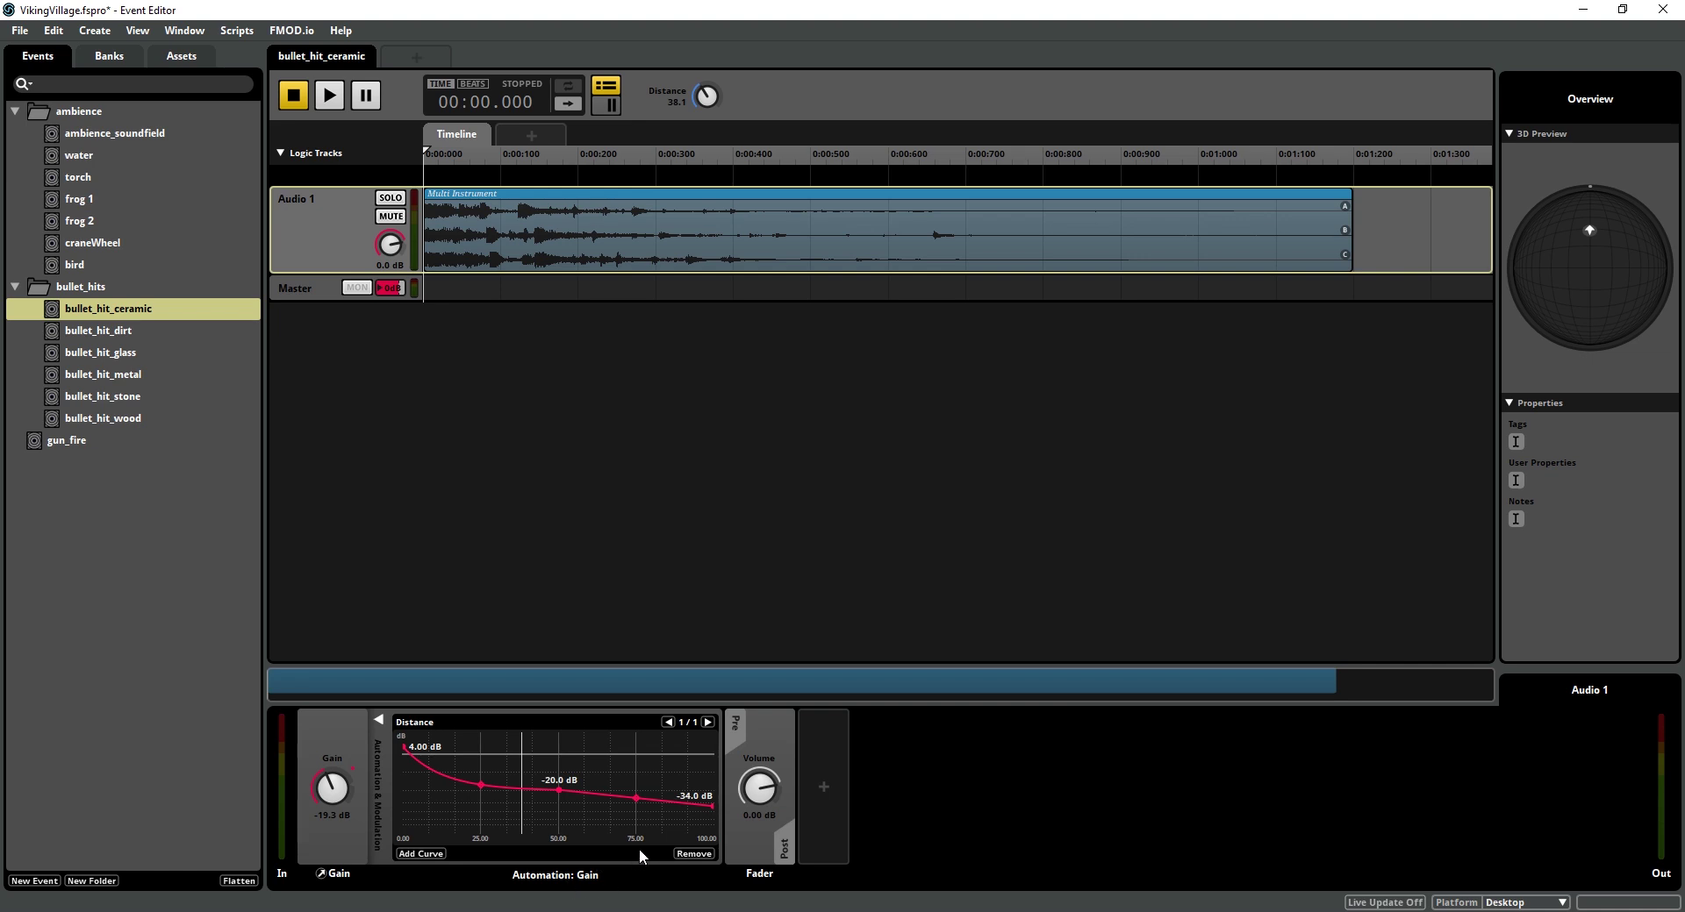
pyautogui.click(322, 875)
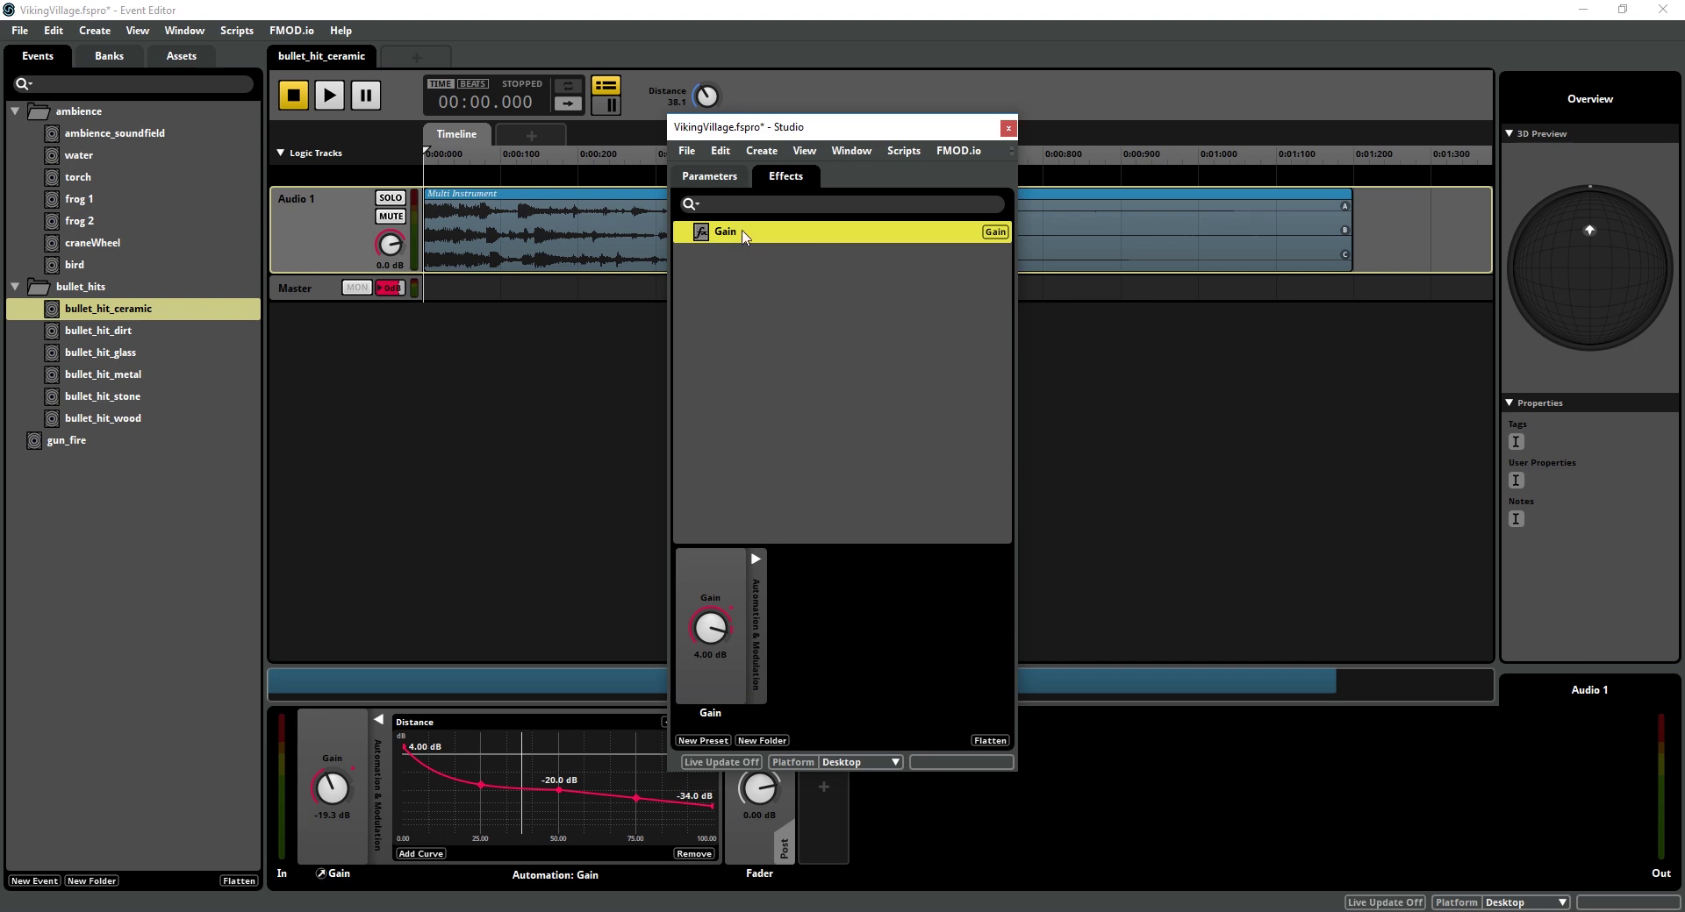
pyautogui.click(185, 29)
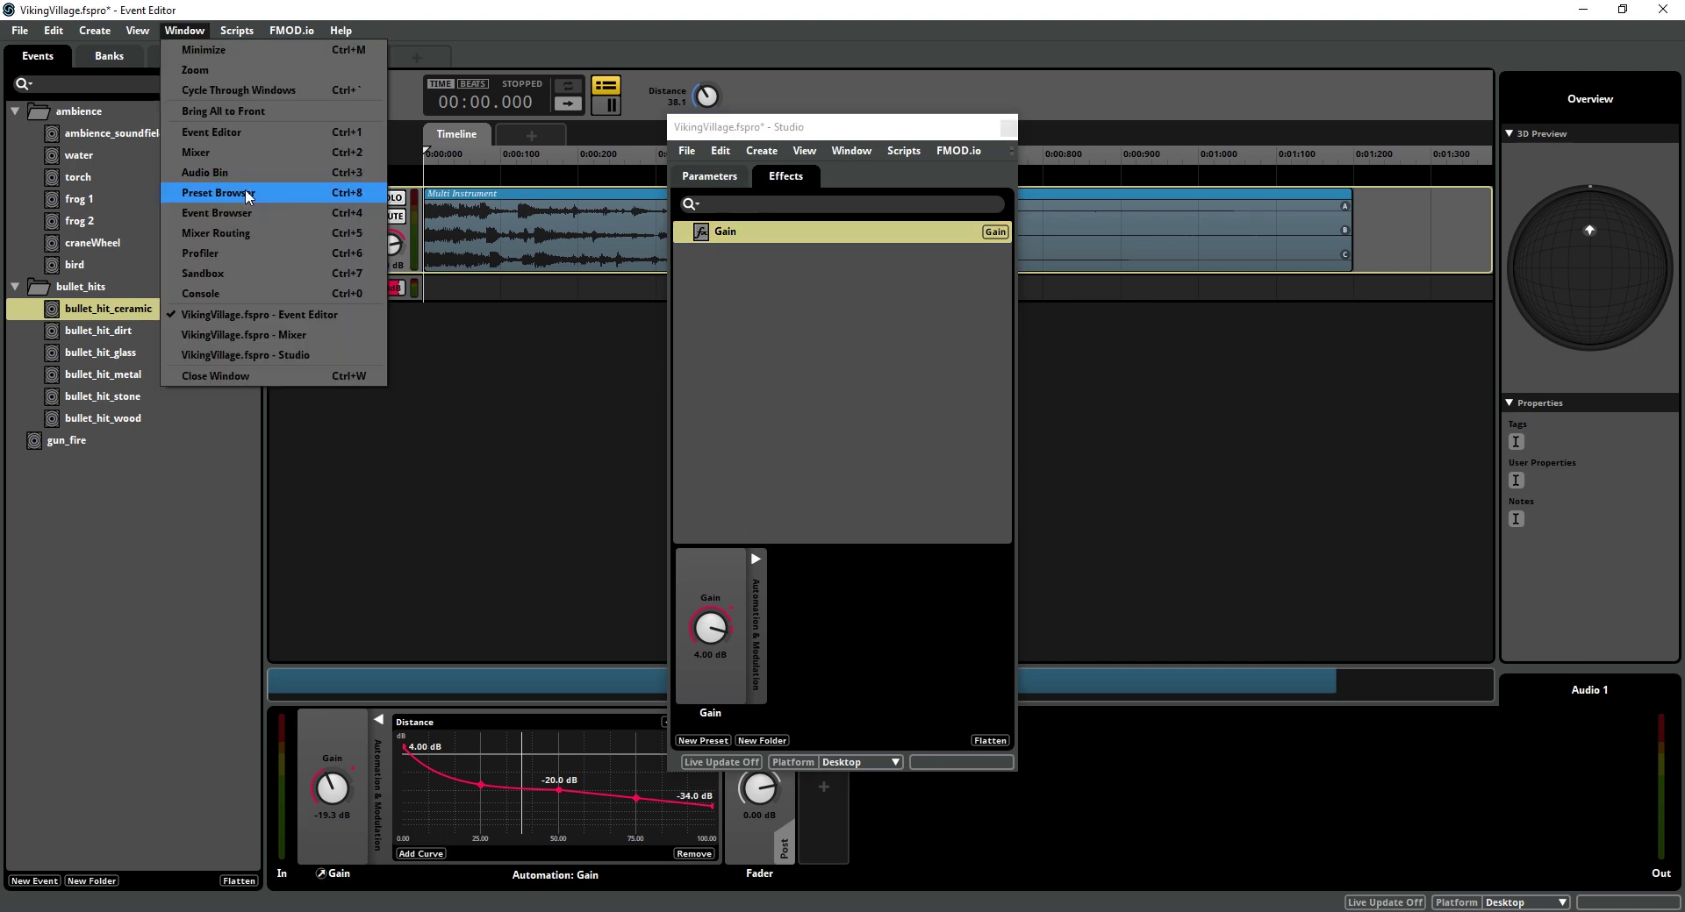
pyautogui.click(822, 352)
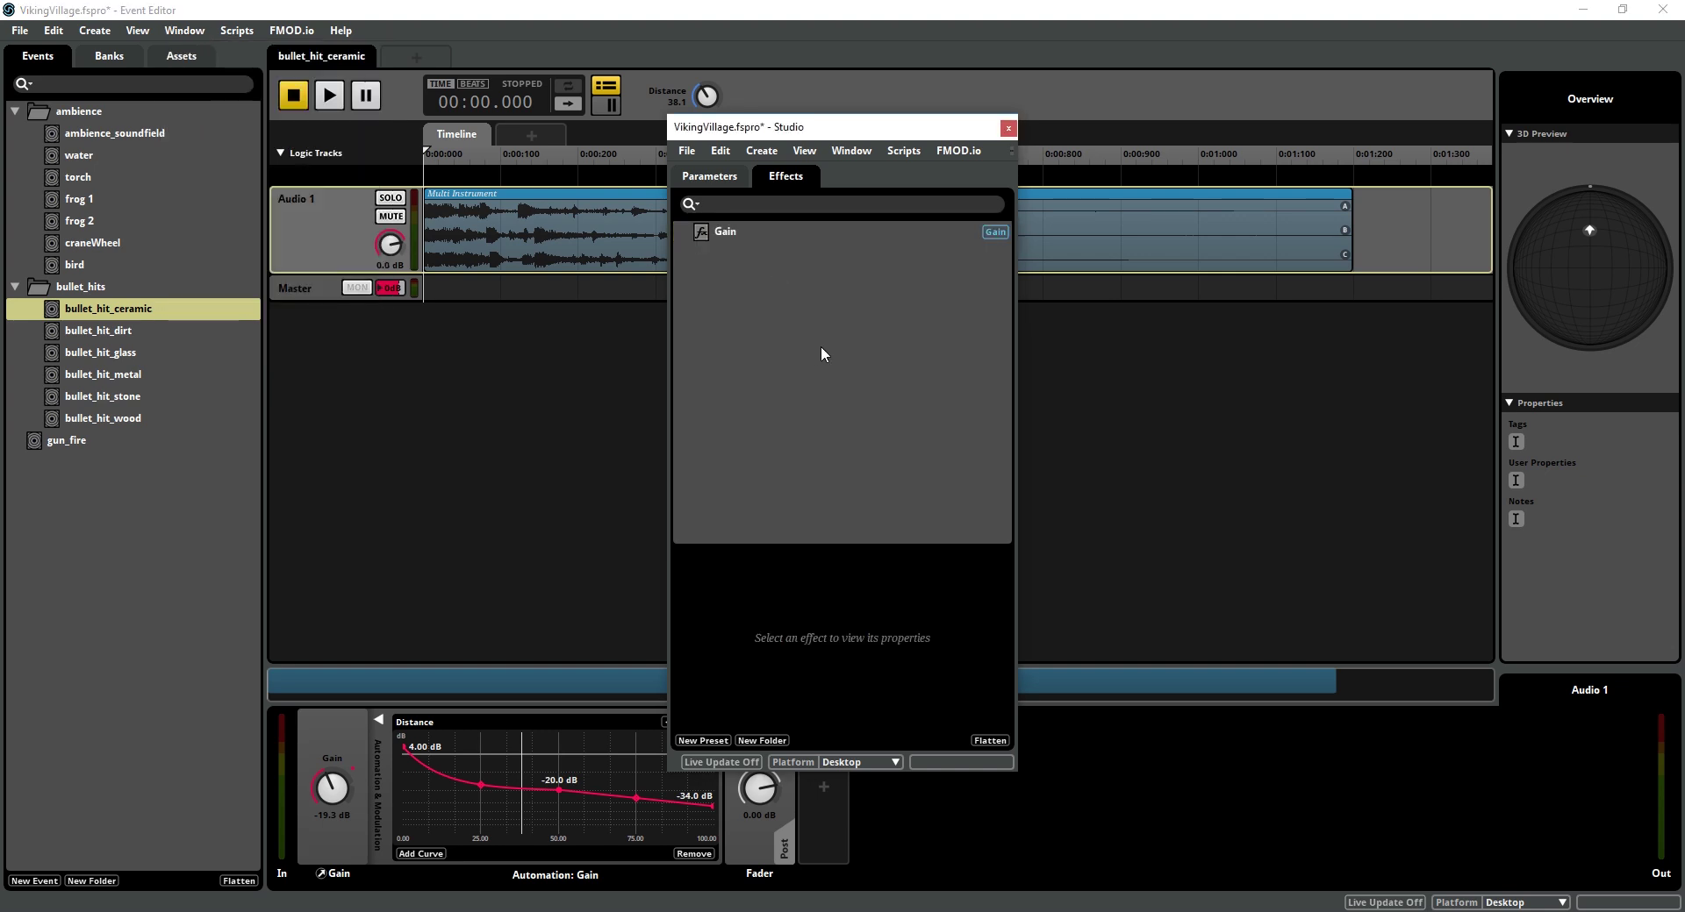
pyautogui.click(766, 232)
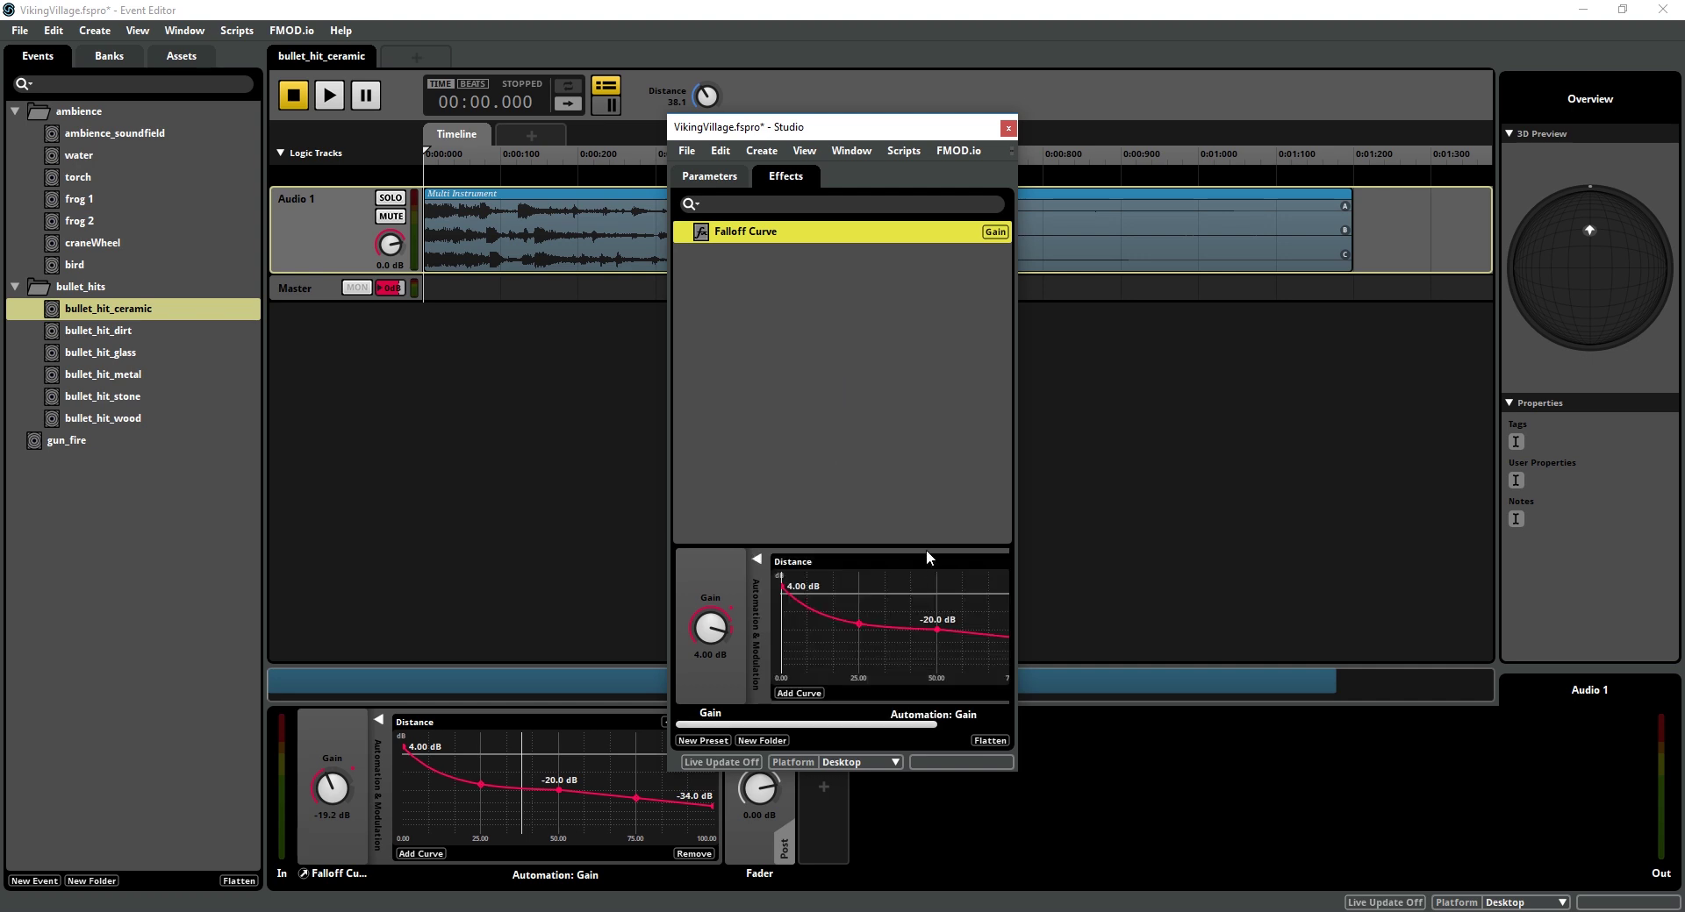
pyautogui.moveTo(865, 623)
pyautogui.mouseDown()
pyautogui.moveTo(858, 598)
pyautogui.moveTo(859, 621)
pyautogui.mouseUp()
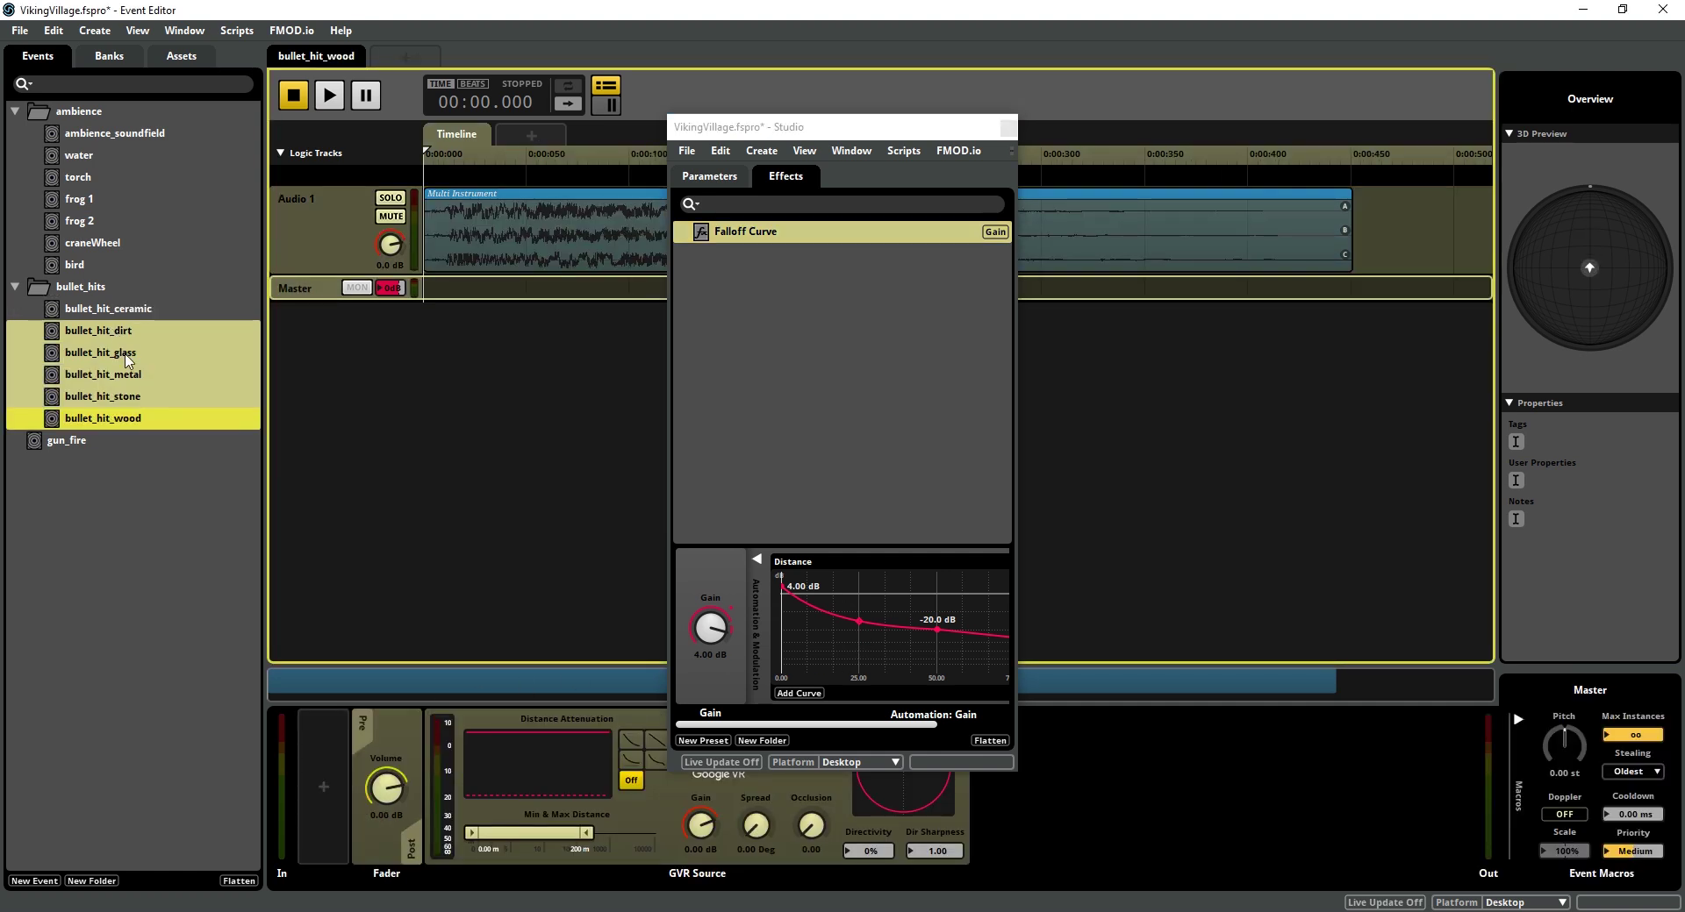
# Apply the Falloff Curve preset before the fader on the master tracks of the dirt, glass, metal, stone and wood bullet_hit events together.
pyautogui.moveTo(737, 233); pyautogui.dragTo(372, 755)
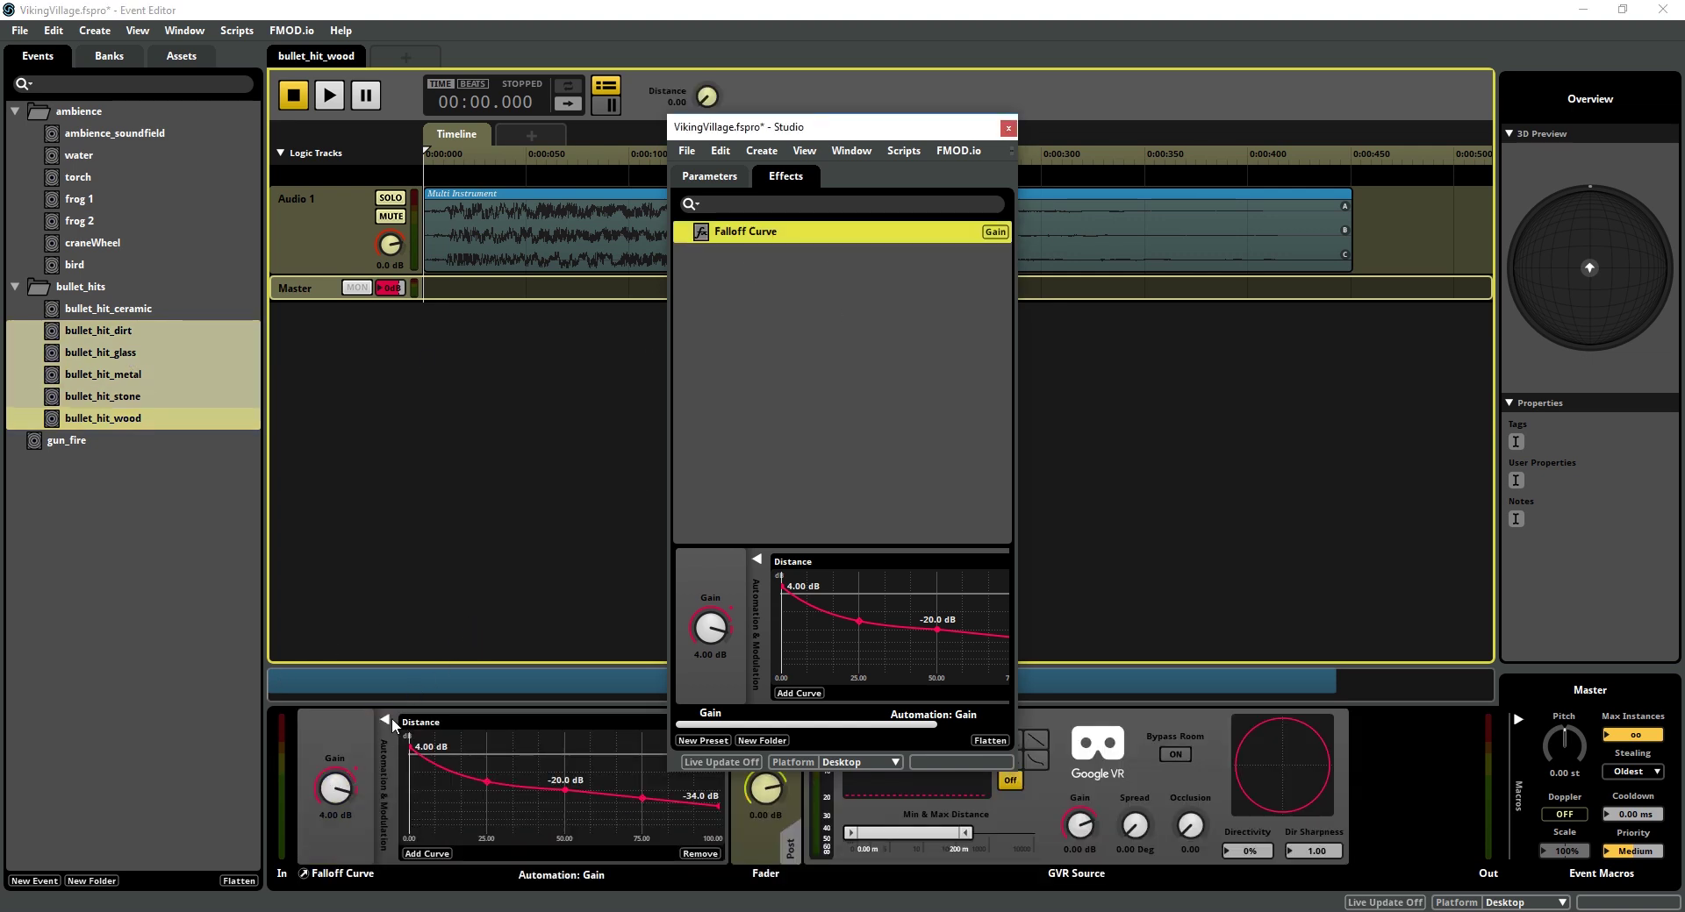
pyautogui.rightClick(357, 724)
pyautogui.moveTo(488, 758)
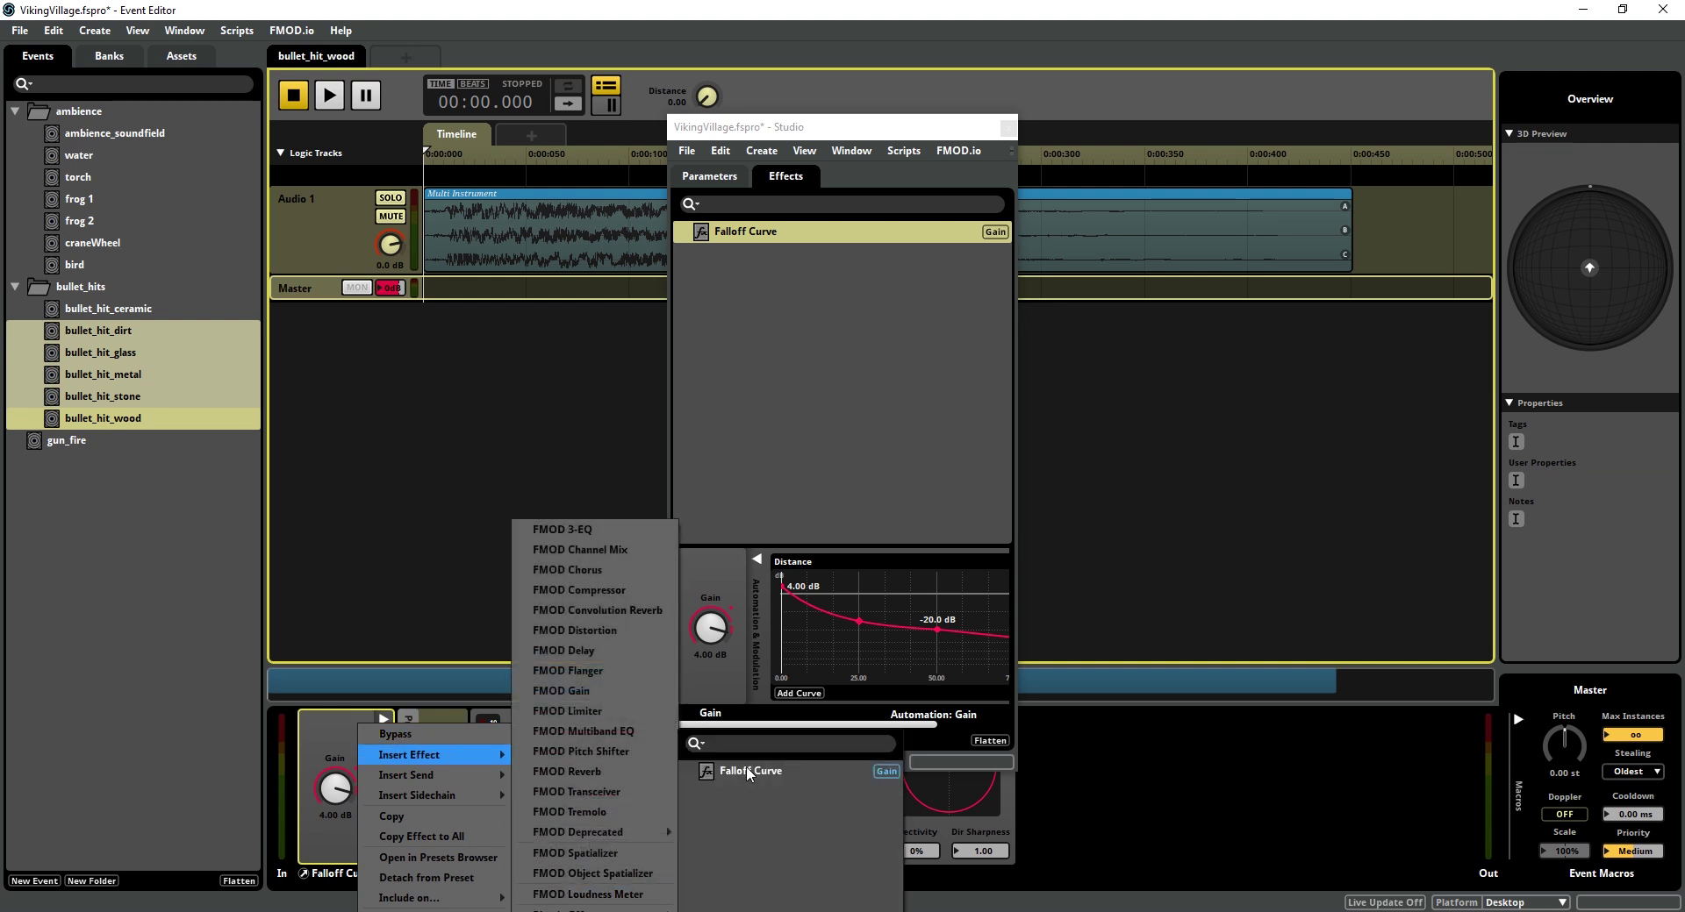
# Insert an FMOD Delay ahead of Falloff Curve on bullet_hit_ceramic's Audio 1, with Wet Level 10 dB, Feedback 0% and Dry Level -oo dB.
pyautogui.click(155, 314)
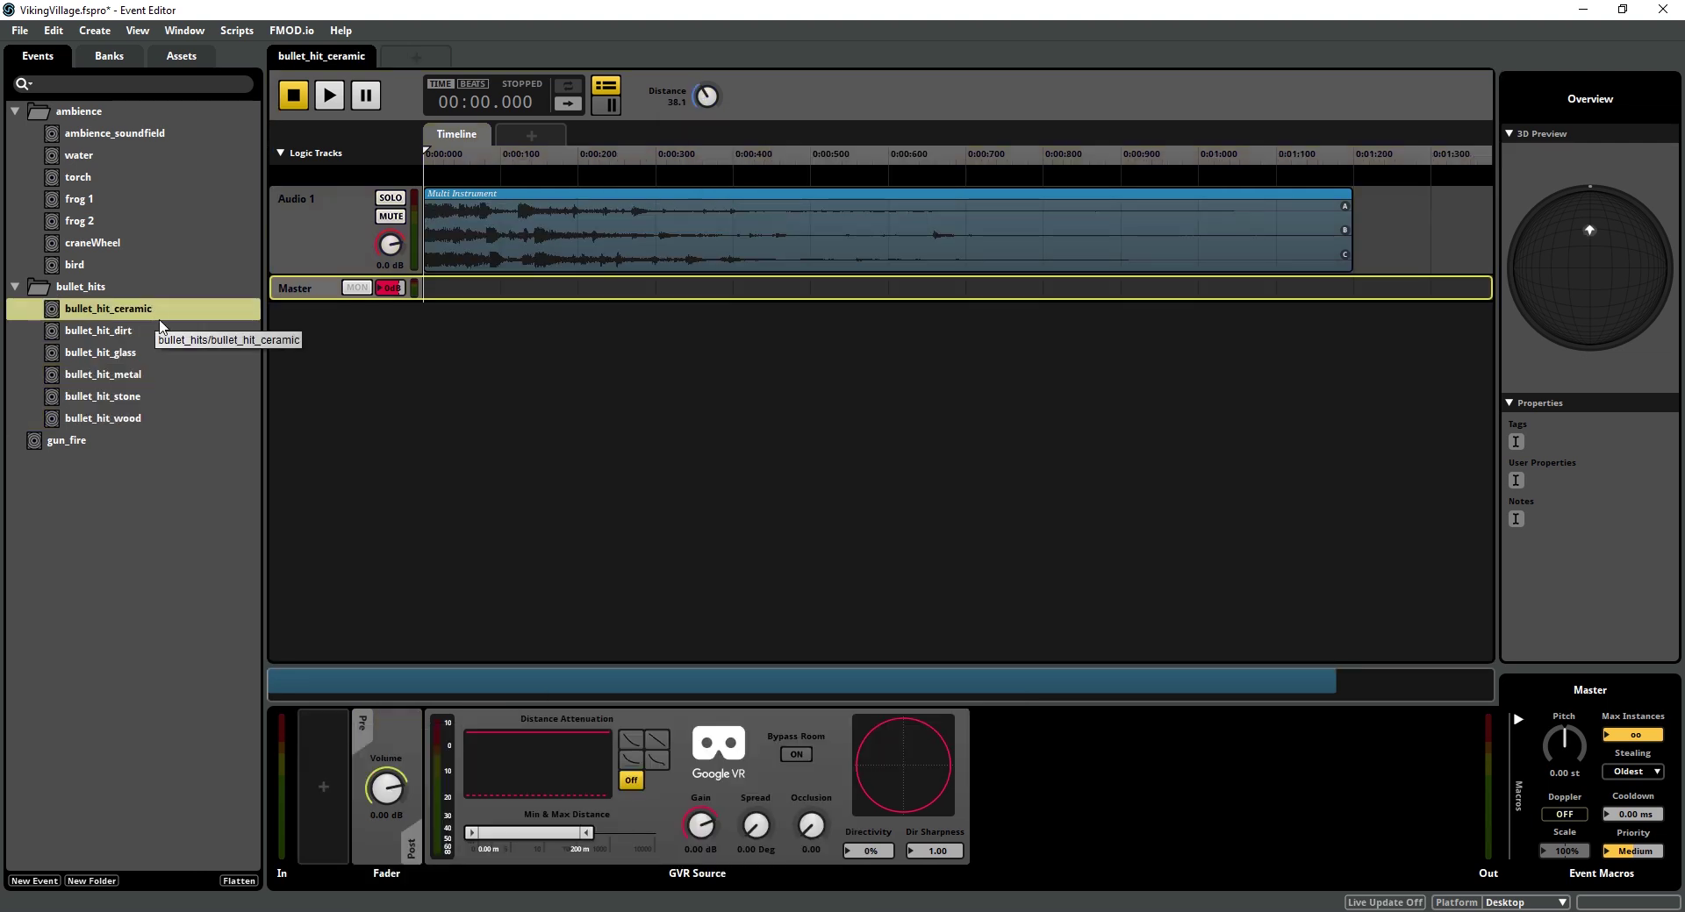
pyautogui.click(334, 250)
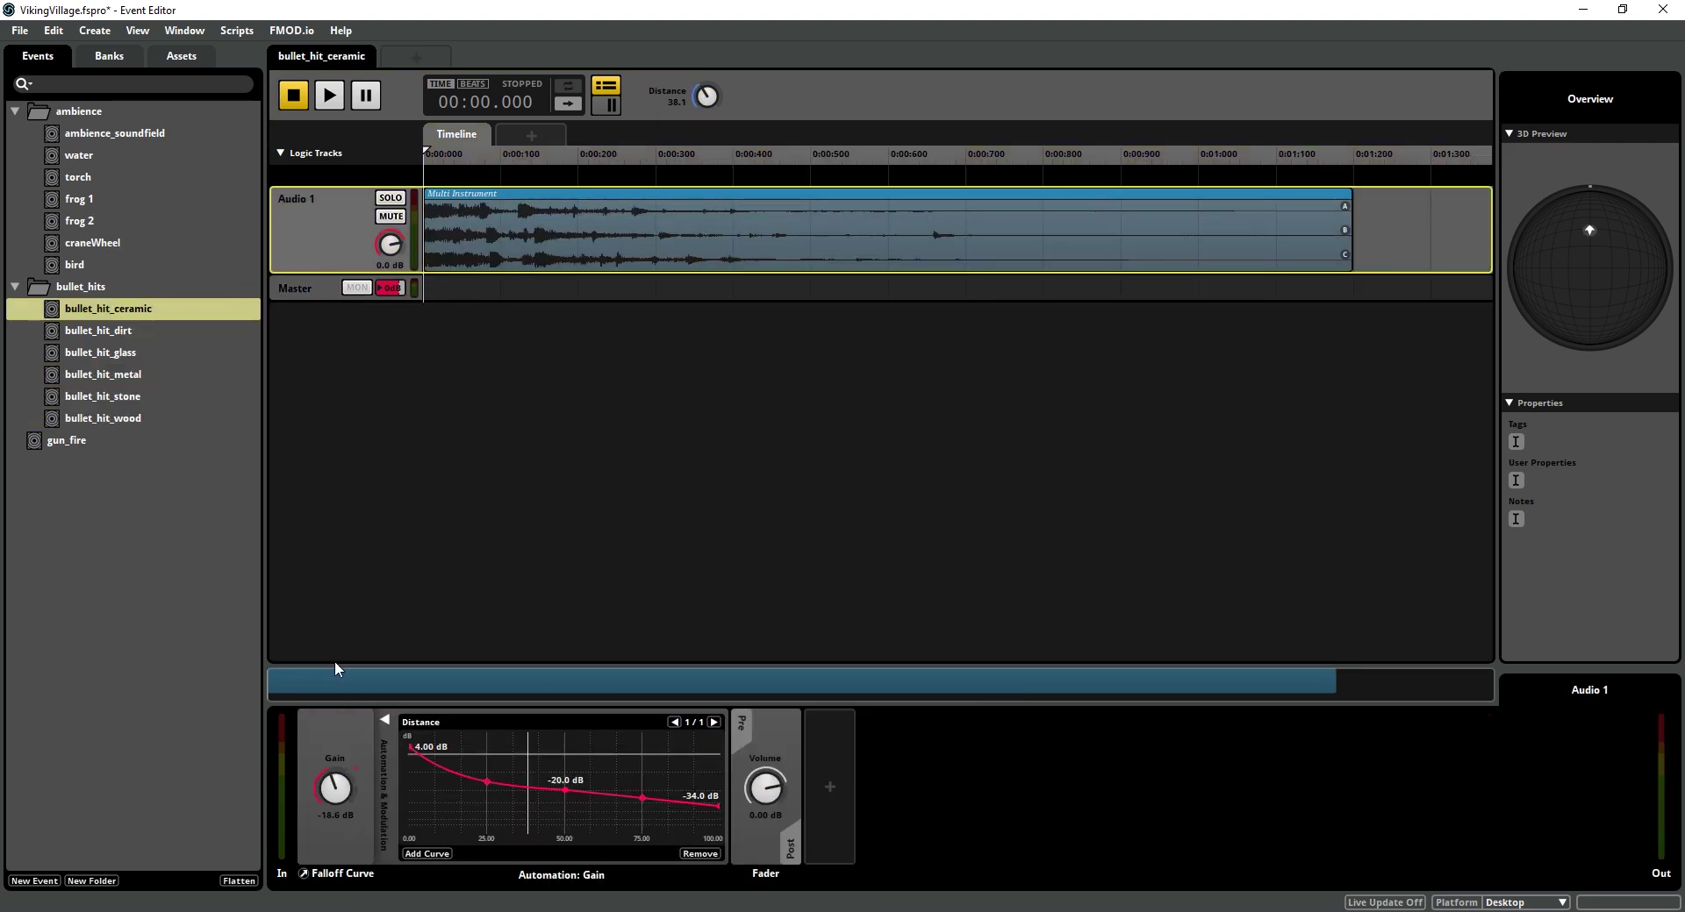
pyautogui.click(385, 719)
pyautogui.rightClick(355, 727)
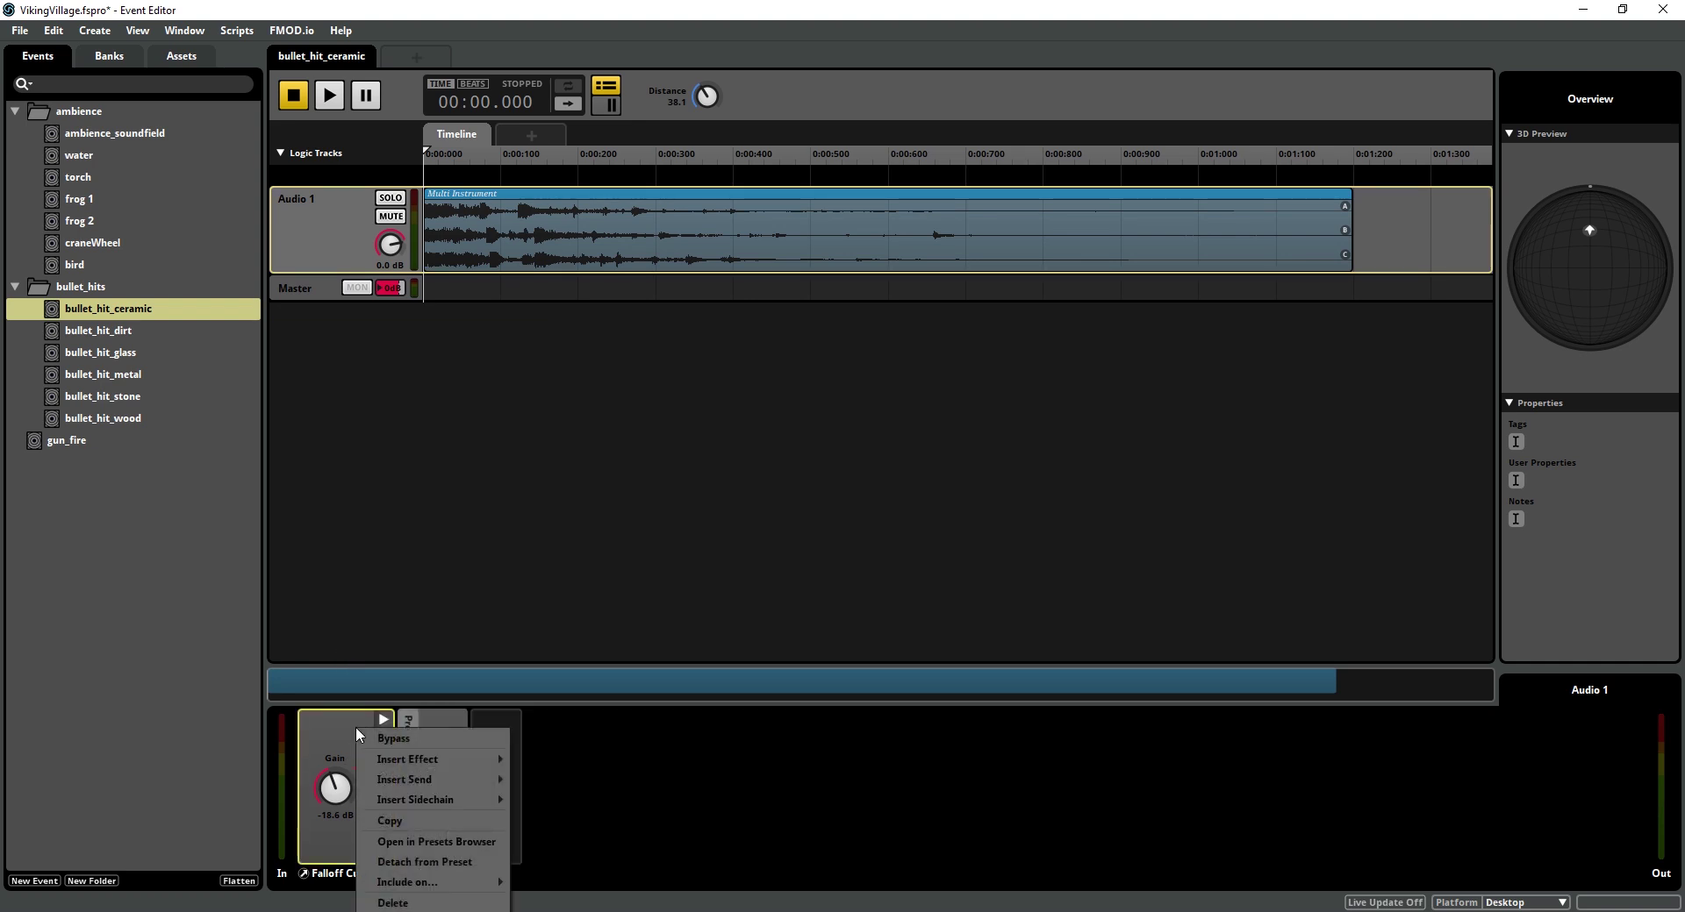
pyautogui.moveTo(412, 759)
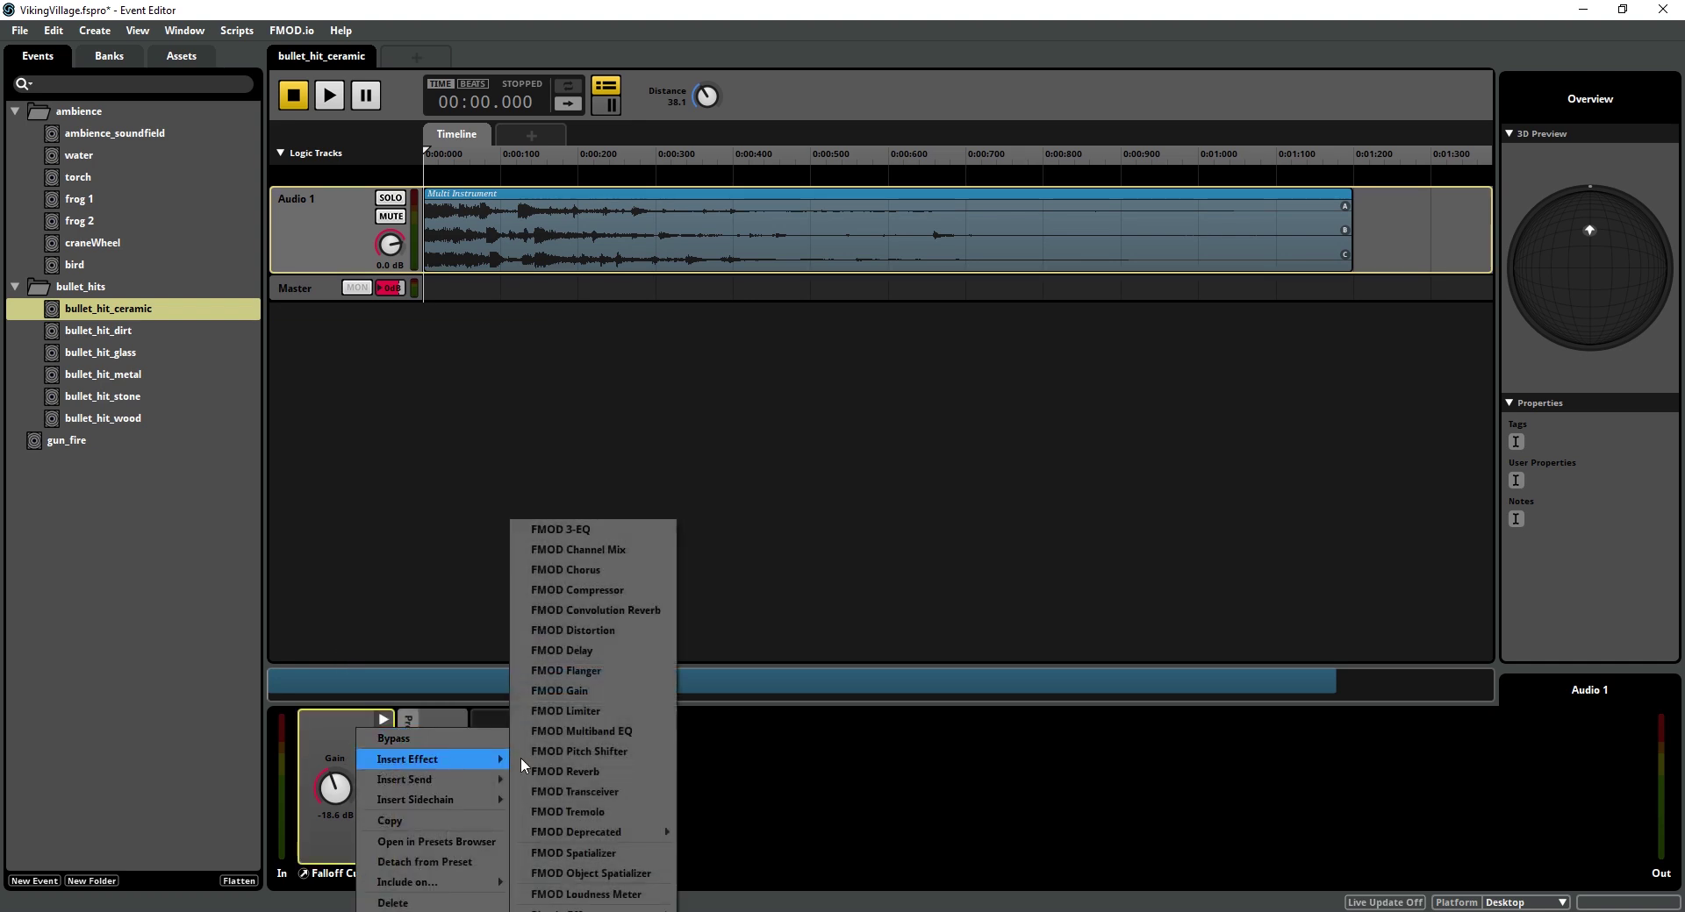
pyautogui.click(609, 650)
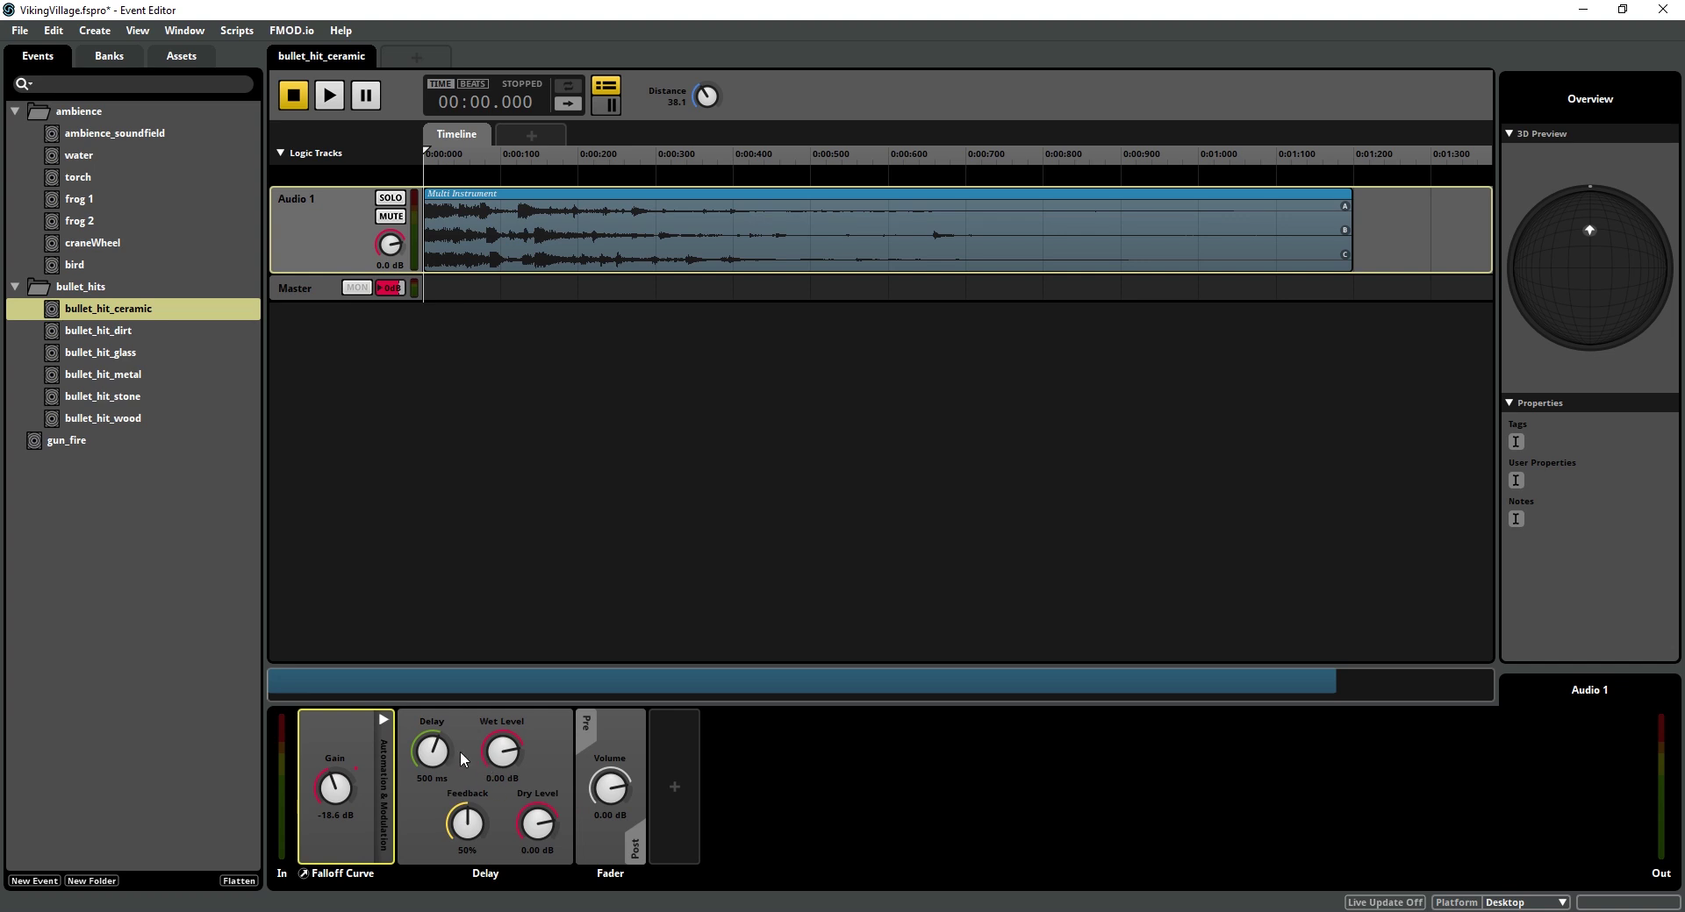
pyautogui.click(471, 723)
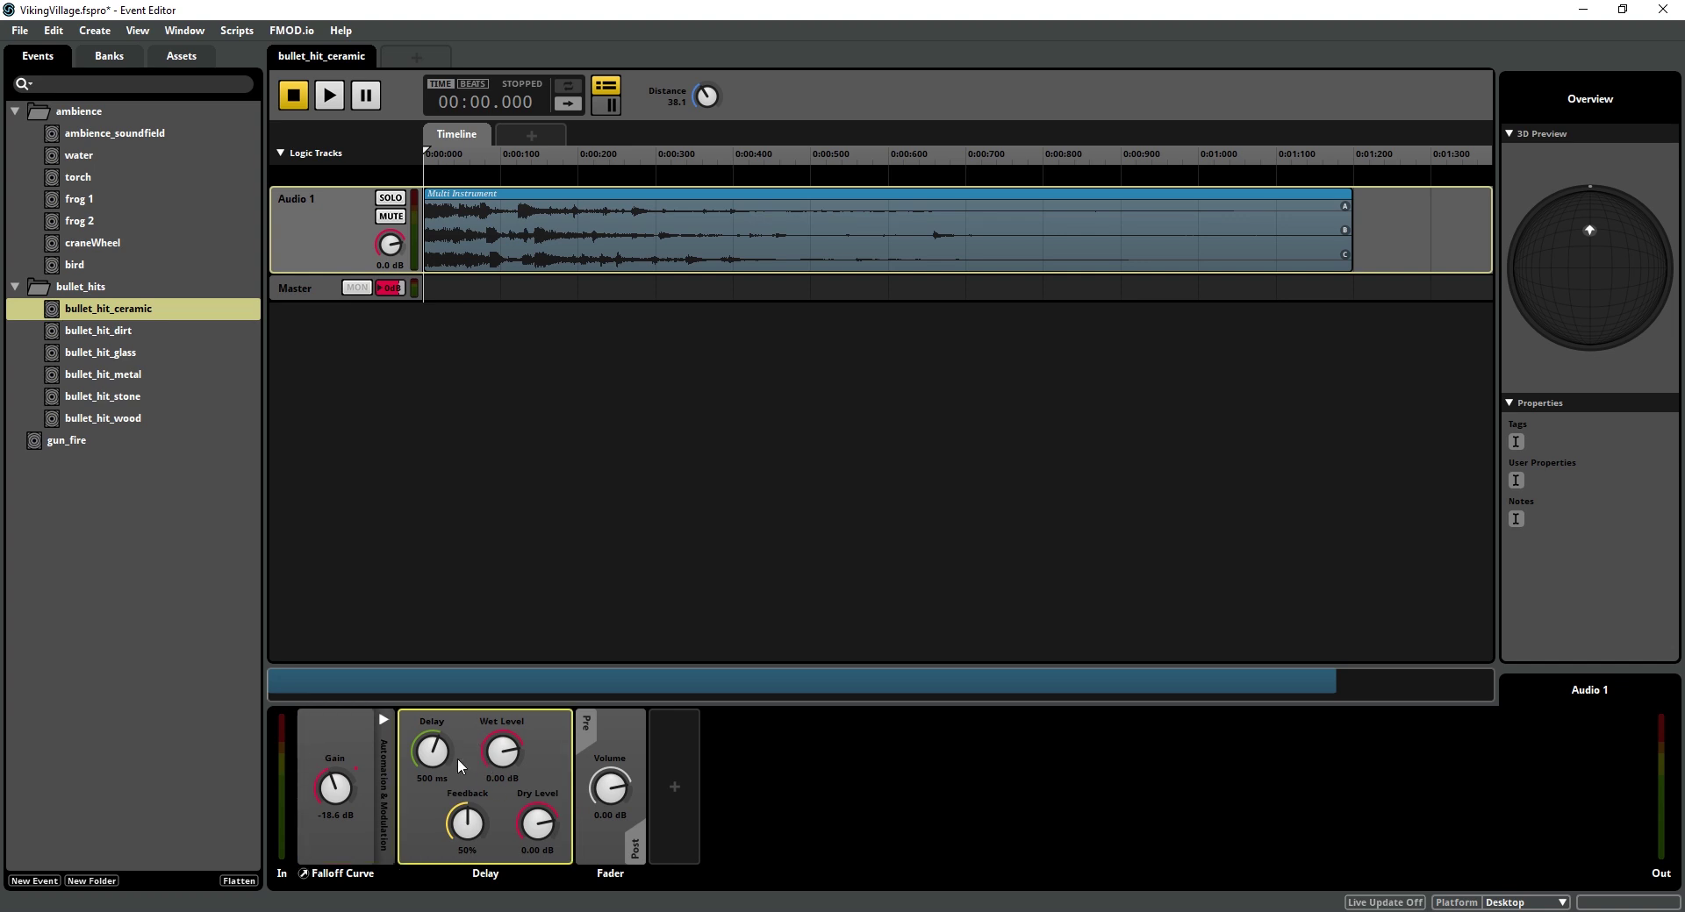
pyautogui.moveTo(344, 800); pyautogui.dragTo(518, 816)
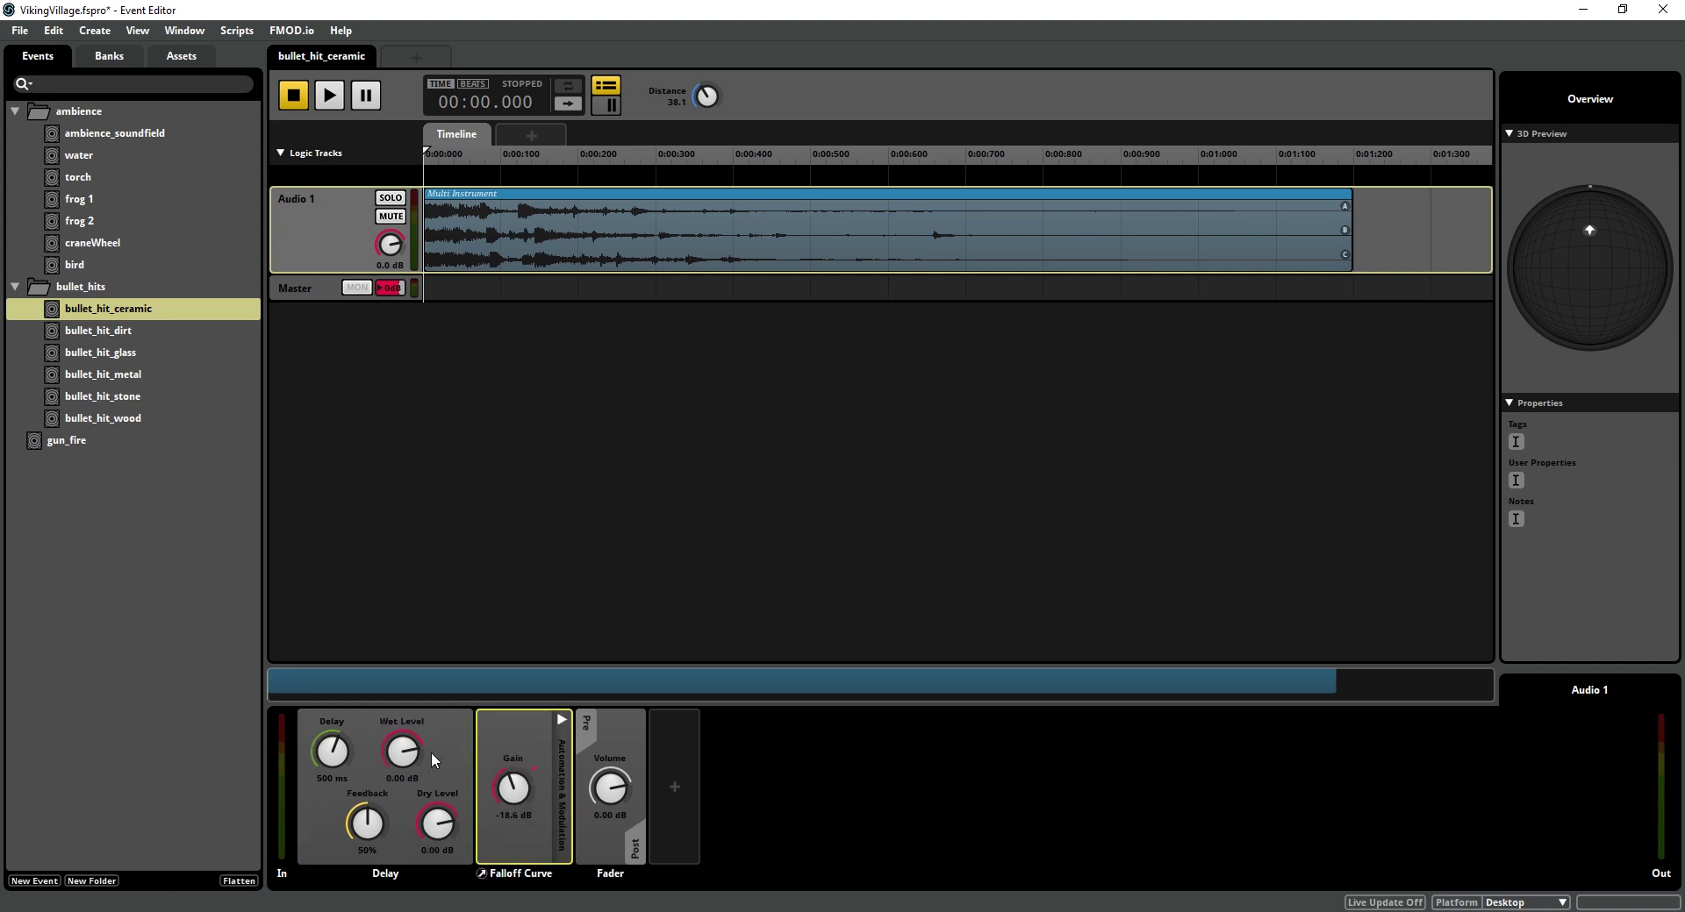
pyautogui.click(440, 725)
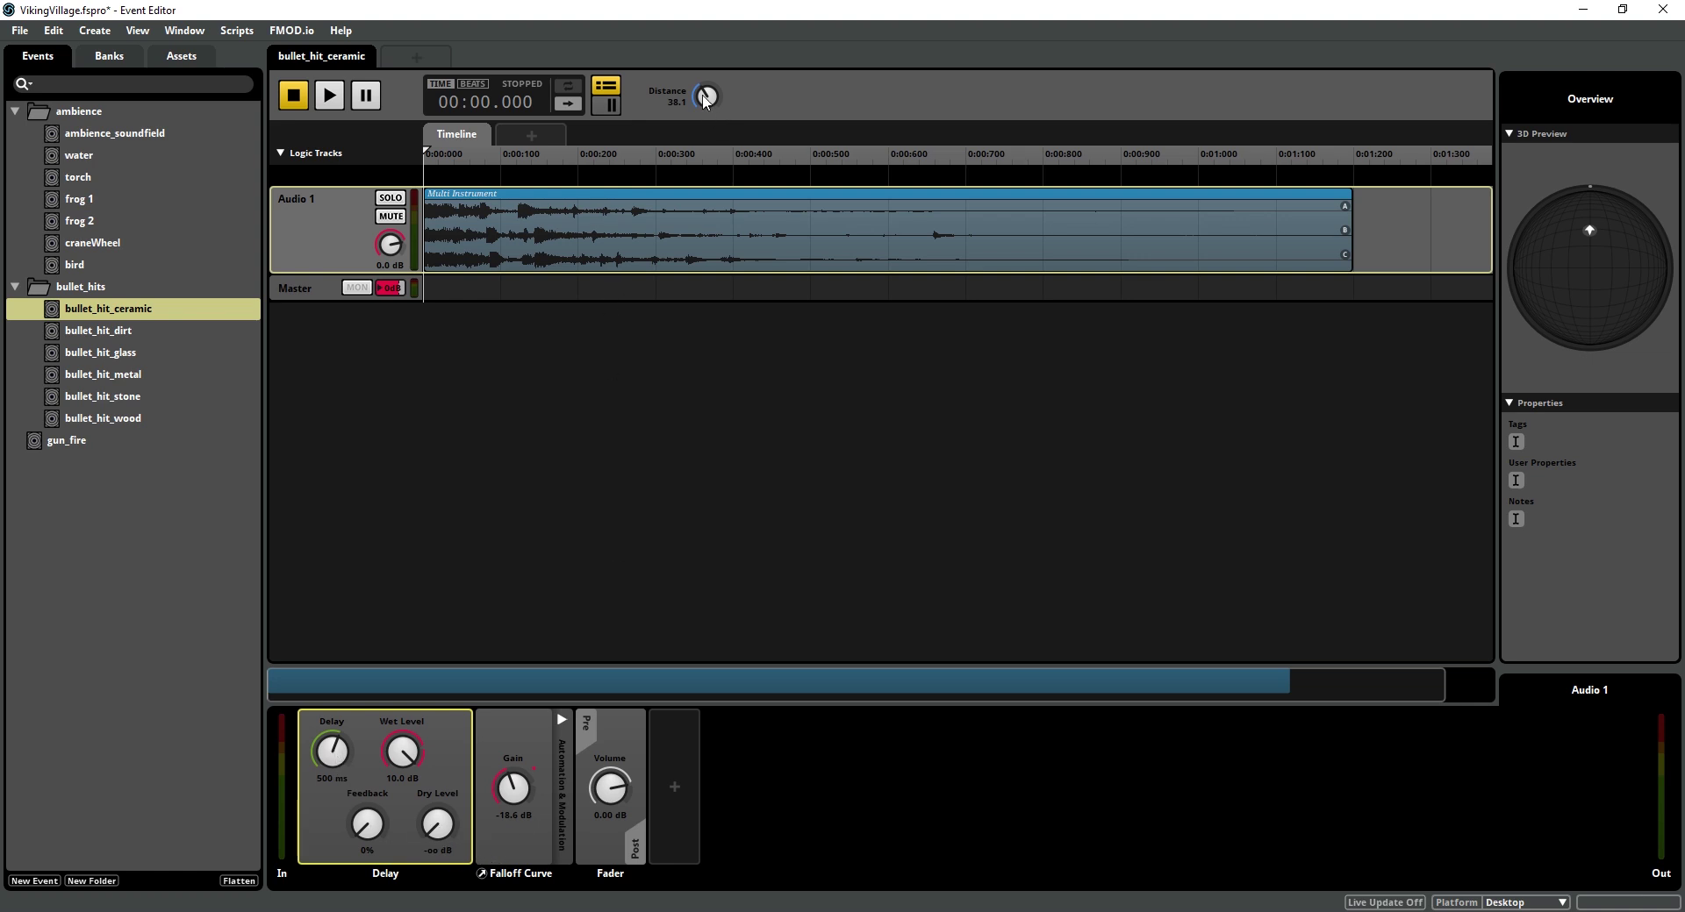
# Add a parameter sheet for the existing Distance parameter to the bullet_hit_ceramic event.
pyautogui.click(537, 132)
pyautogui.moveTo(603, 138)
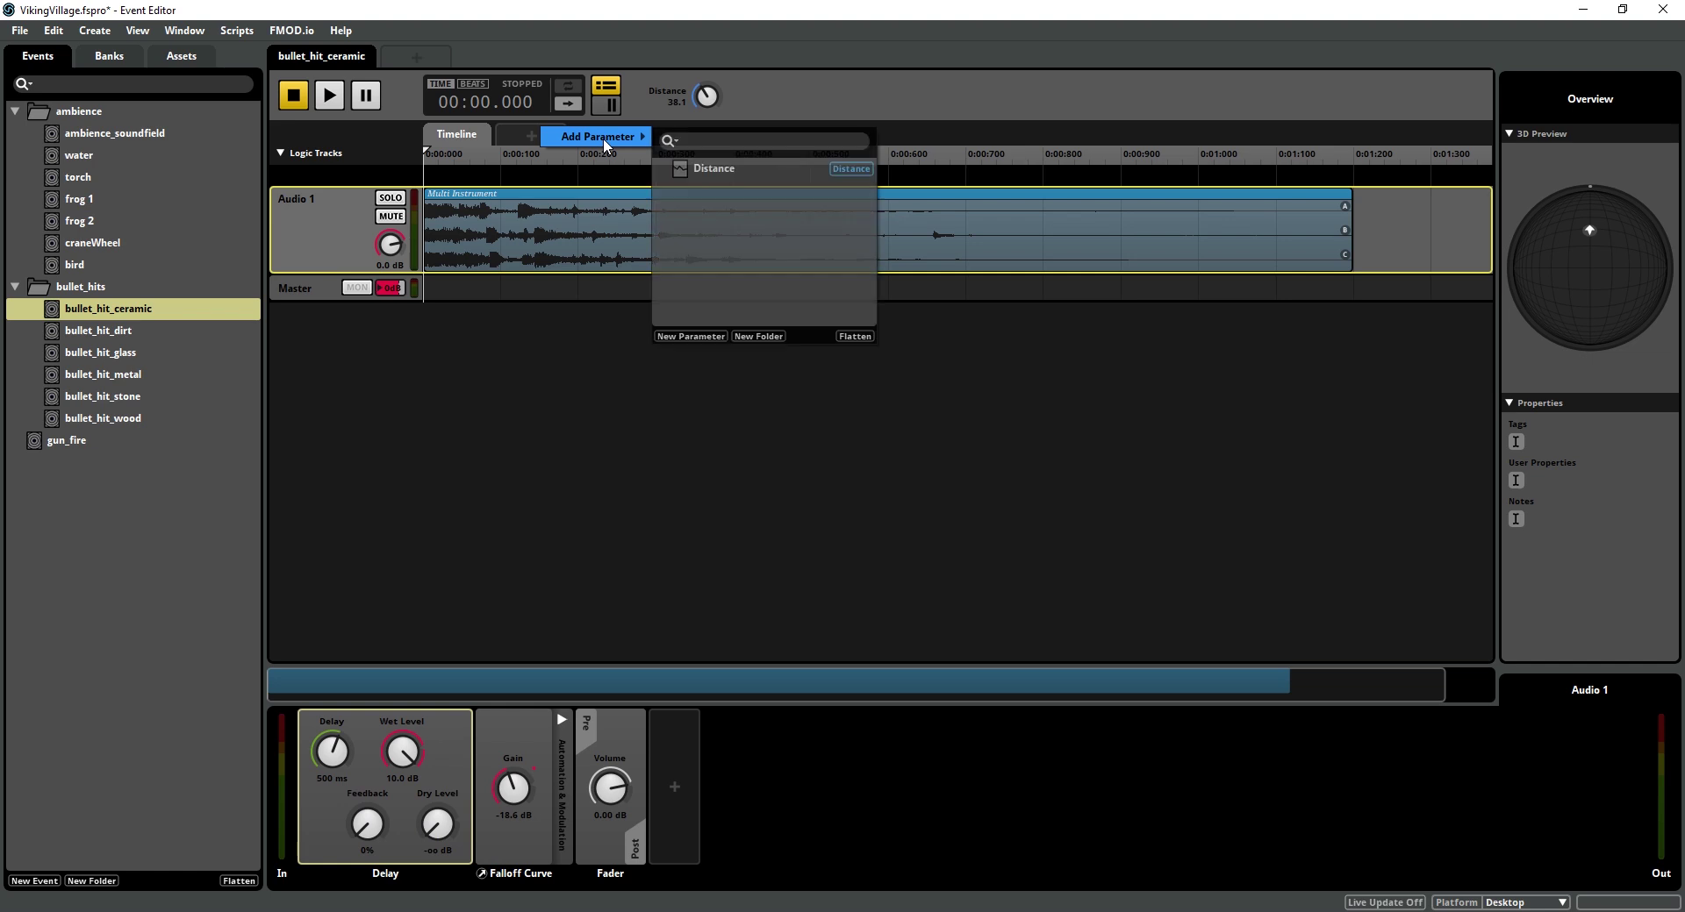
pyautogui.click(731, 169)
pyautogui.click(500, 290)
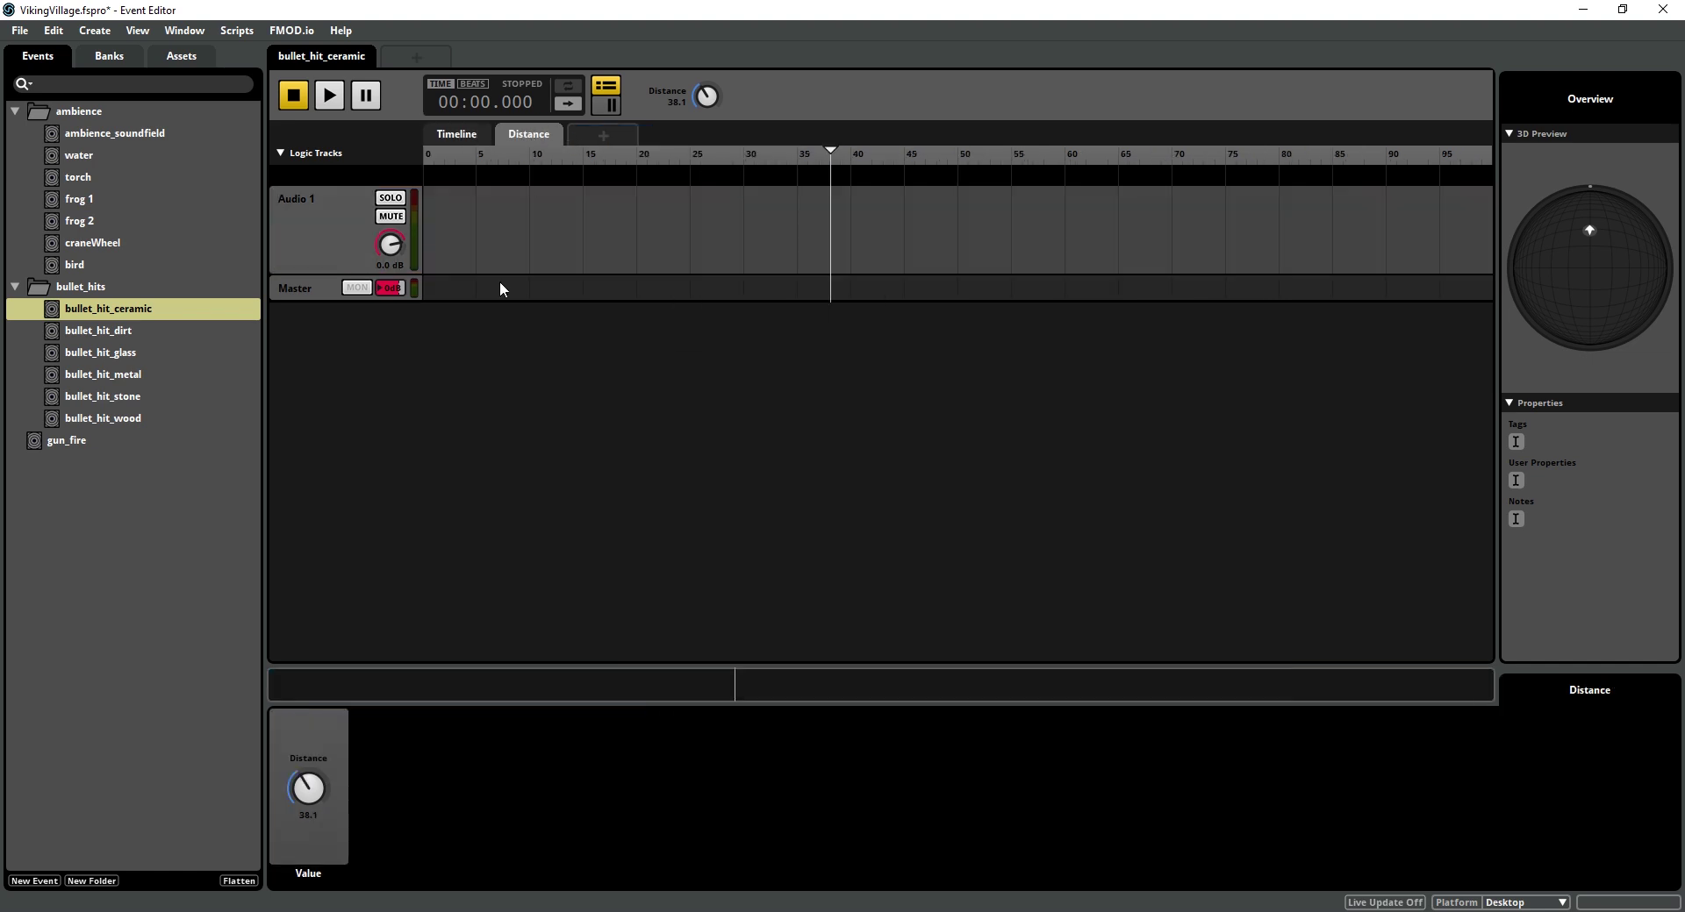
# Automate the Delay effect's delay time on Audio 1 over Distance, rising from 10 ms at 0 to 1 sec at 100.
pyautogui.click(308, 261)
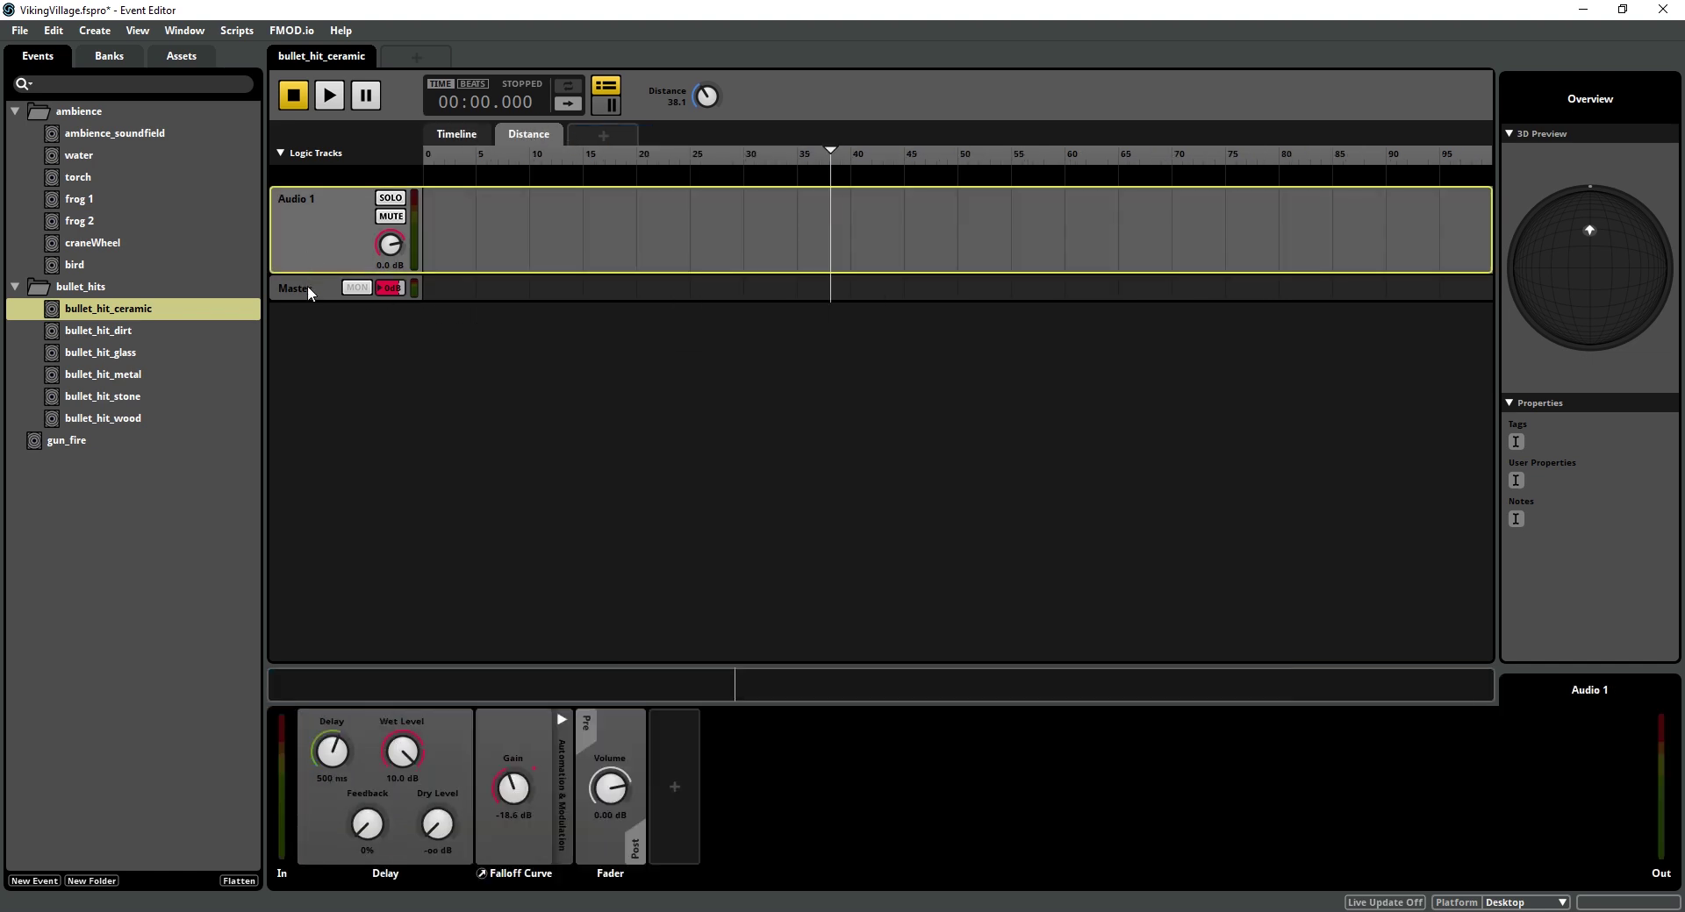
pyautogui.rightClick(321, 748)
pyautogui.click(355, 755)
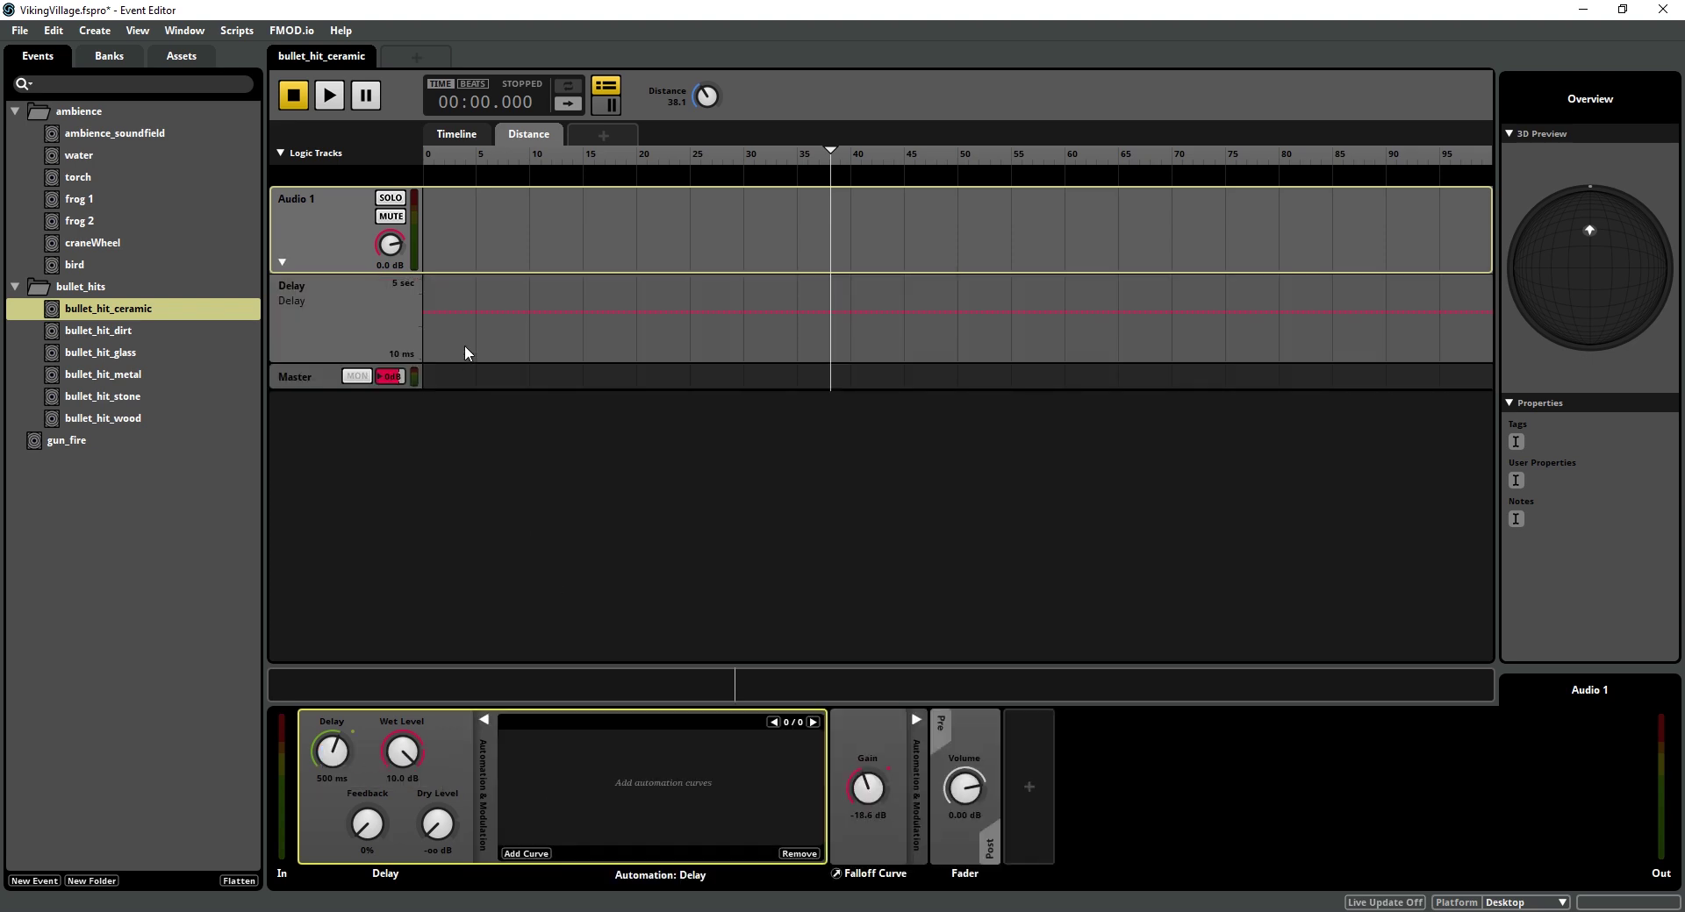
pyautogui.click(481, 312)
pyautogui.moveTo(478, 311); pyautogui.dragTo(425, 358)
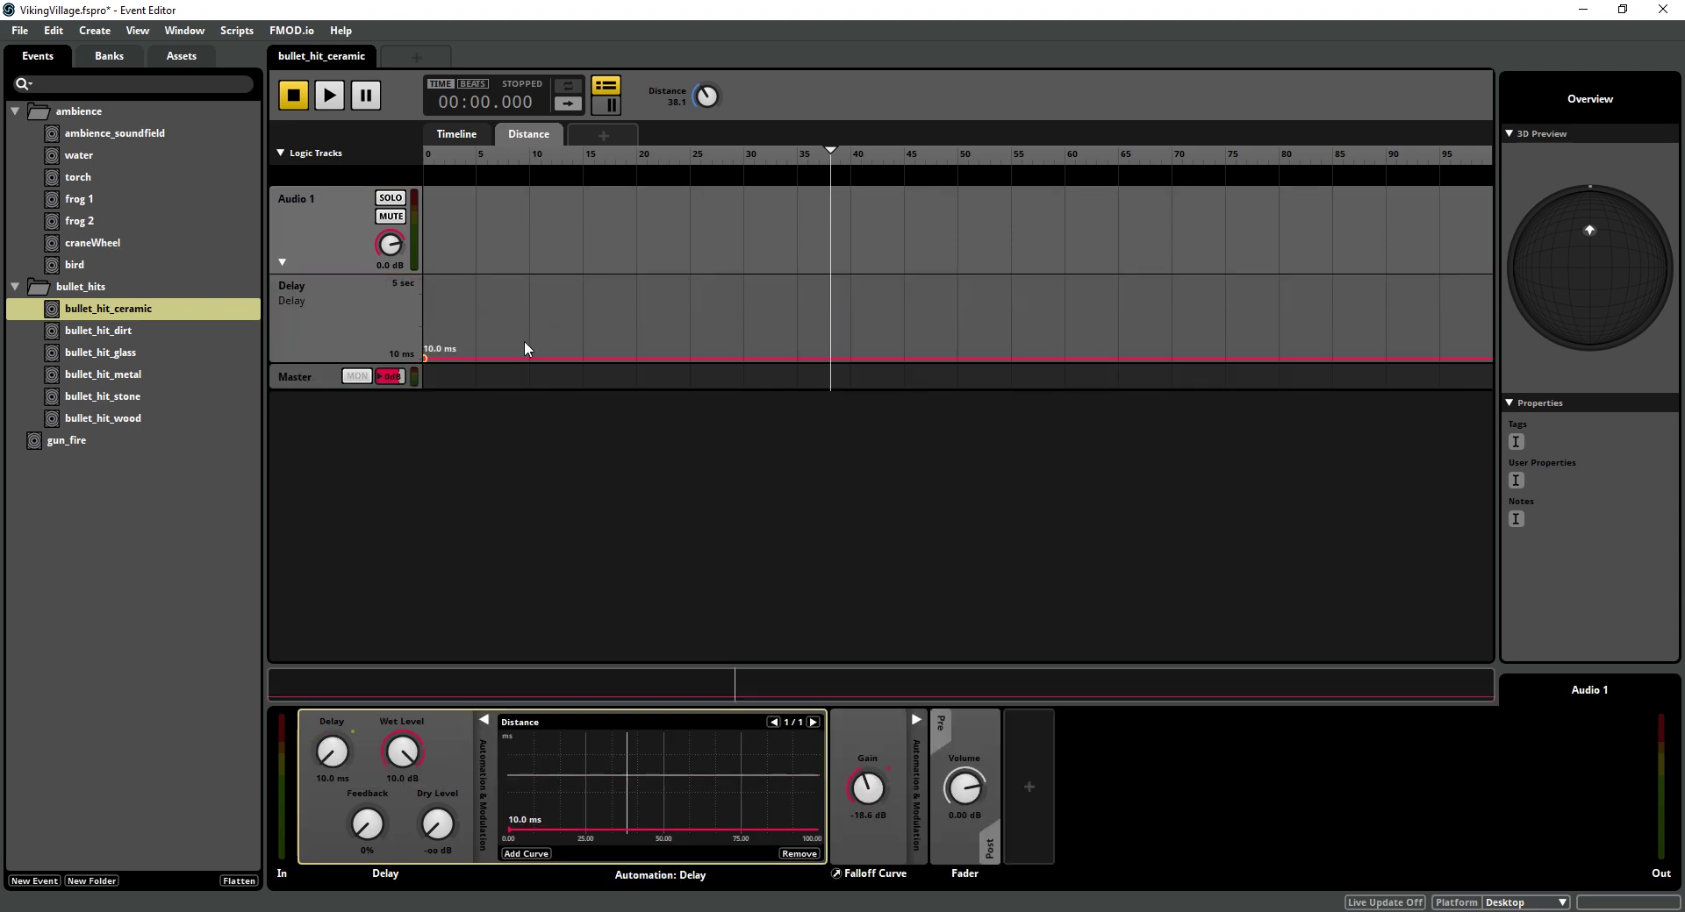
pyautogui.moveTo(530, 356); pyautogui.dragTo(1490, 294)
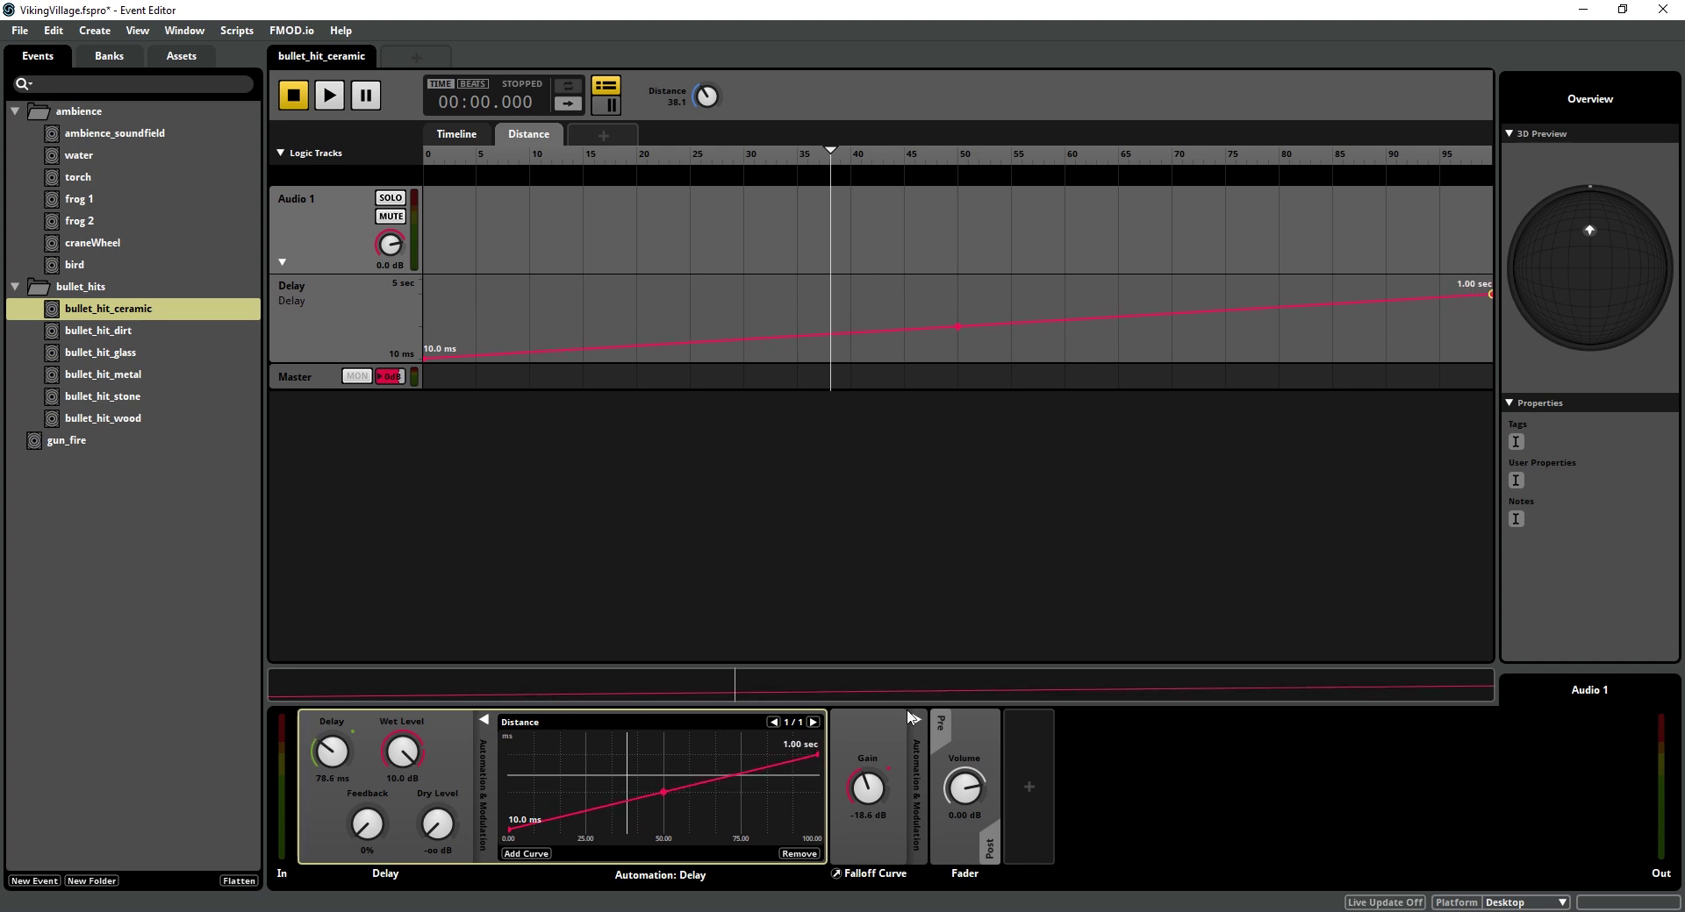
pyautogui.moveTo(804, 756); pyautogui.dragTo(770, 777)
pyautogui.rightClick(770, 777)
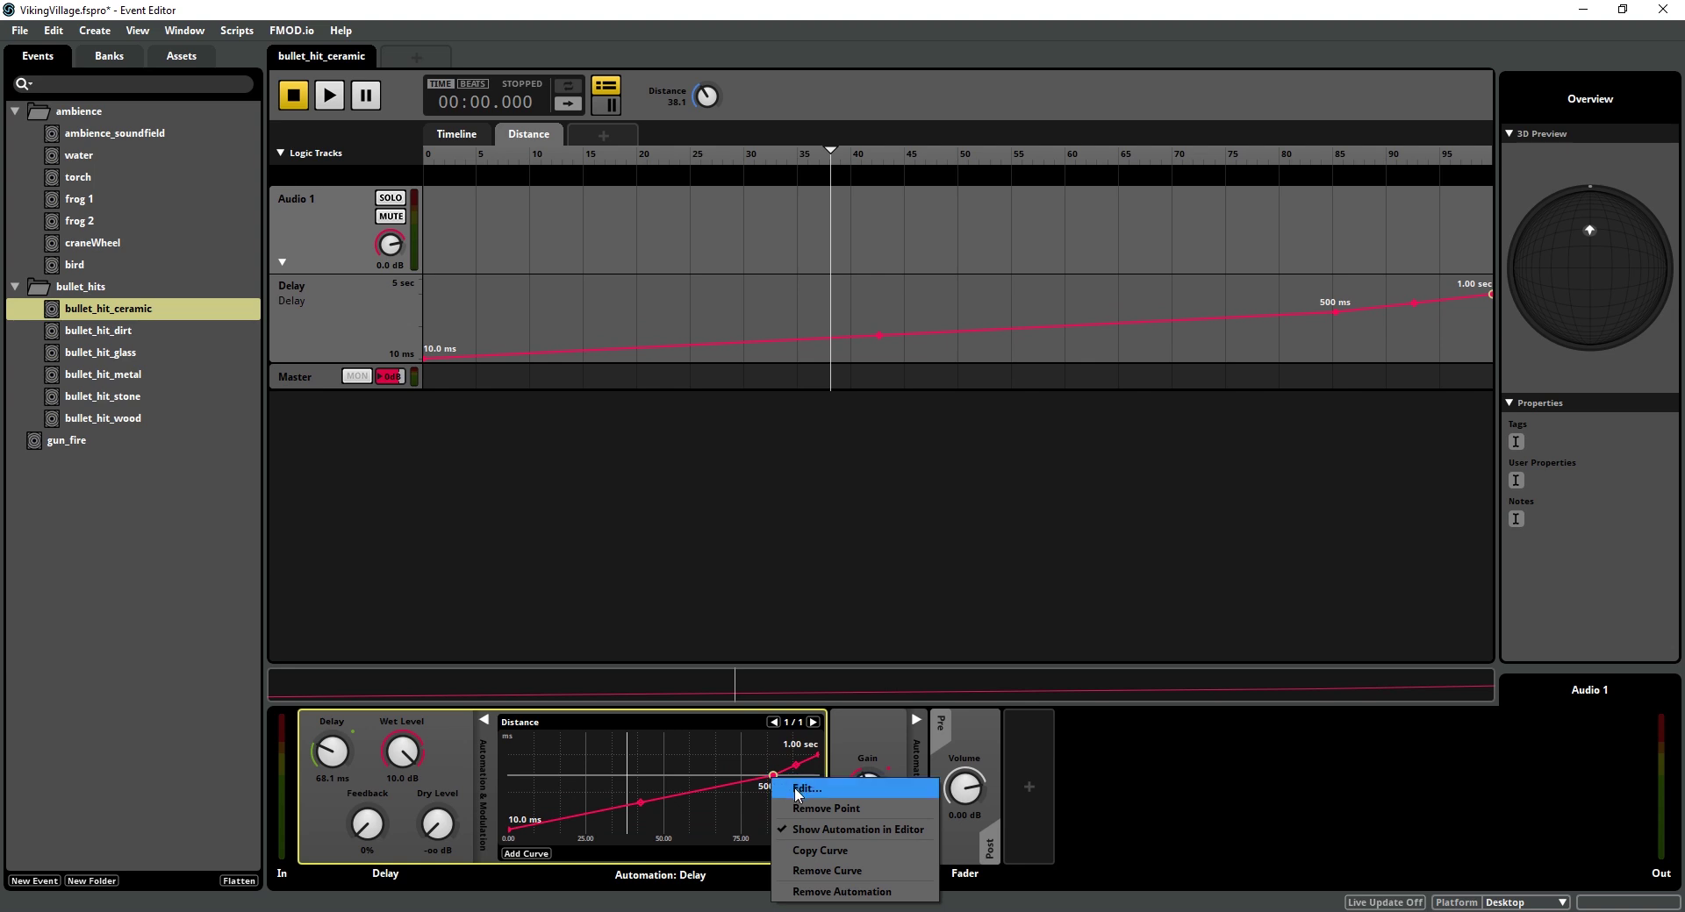
pyautogui.click(794, 798)
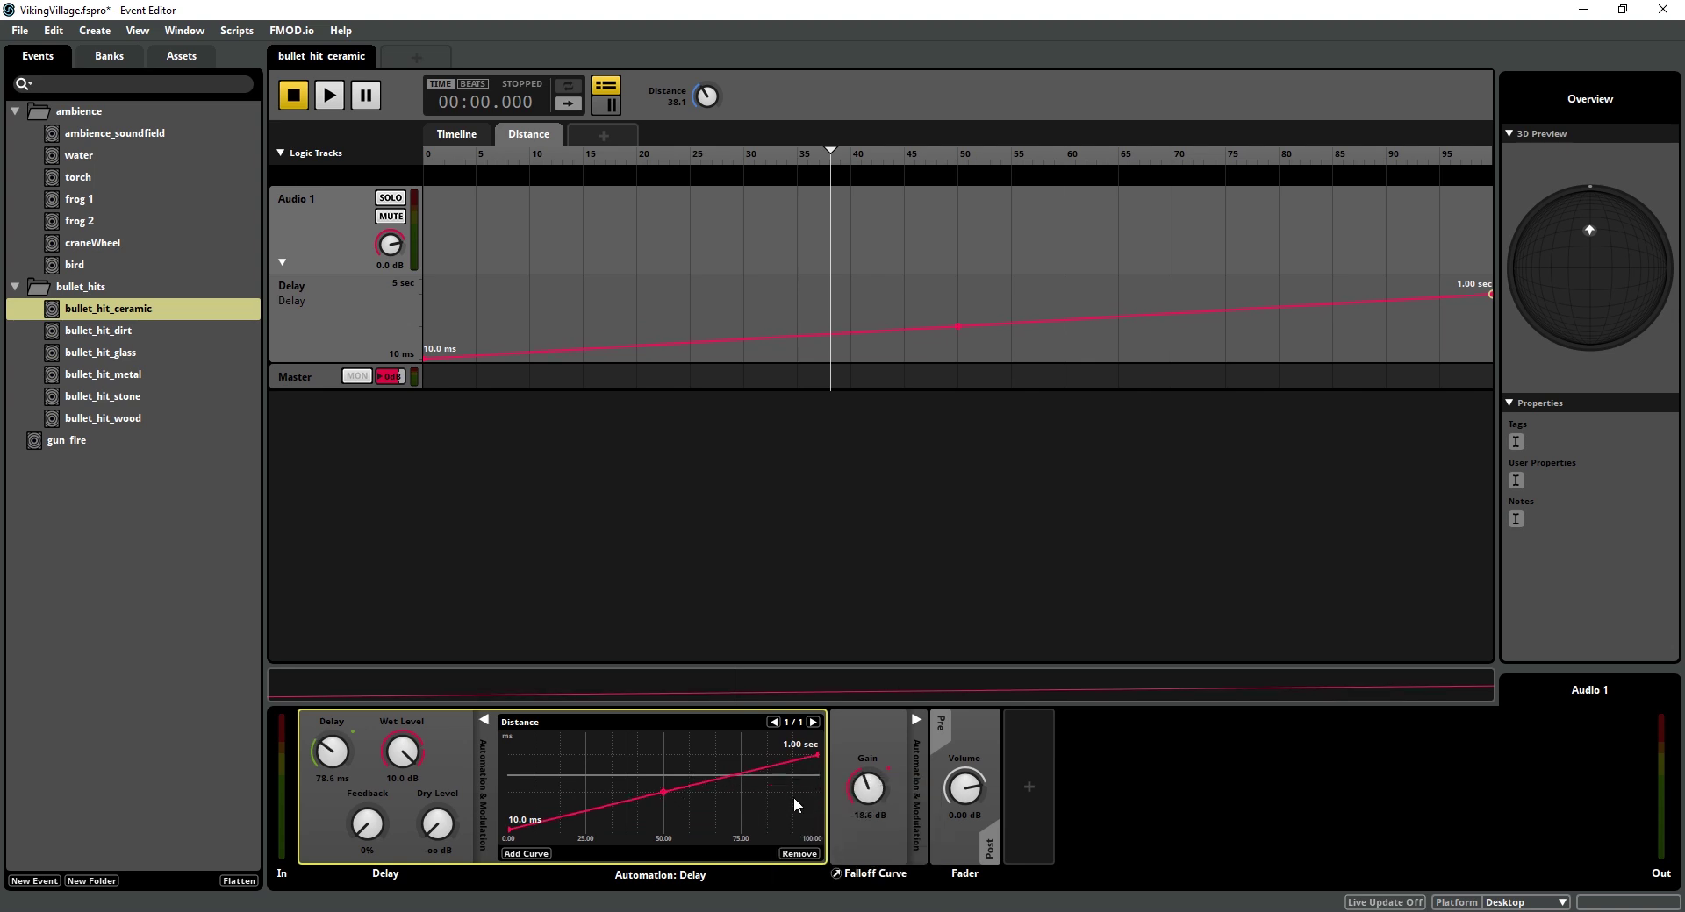
pyautogui.click(423, 358)
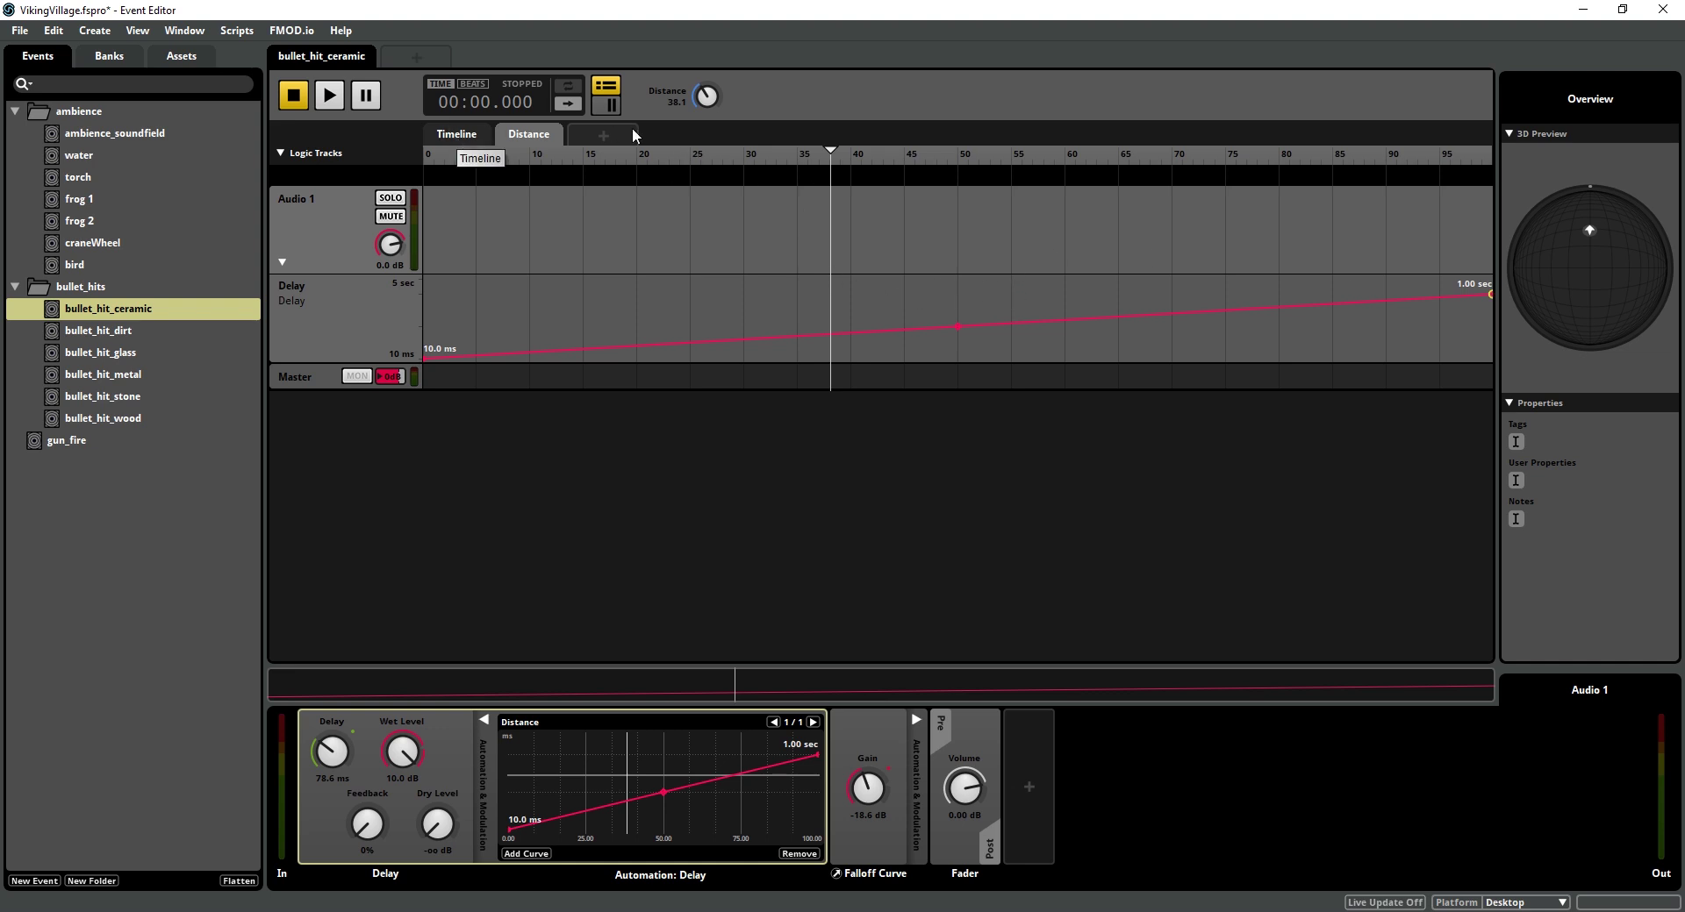
# Audition bullet_hit_ceramic with Distance raised to 80, and return Distance to 0 and the editor to the timeline.
pyautogui.moveTo(718, 114)
pyautogui.mouseDown()
pyautogui.moveTo(770, 104)
pyautogui.moveTo(710, 92)
pyautogui.moveTo(718, 128)
pyautogui.mouseUp()
pyautogui.press('space')
pyautogui.press('space')
pyautogui.press('space')
pyautogui.press('space')
pyautogui.press('space')
pyautogui.press('space')
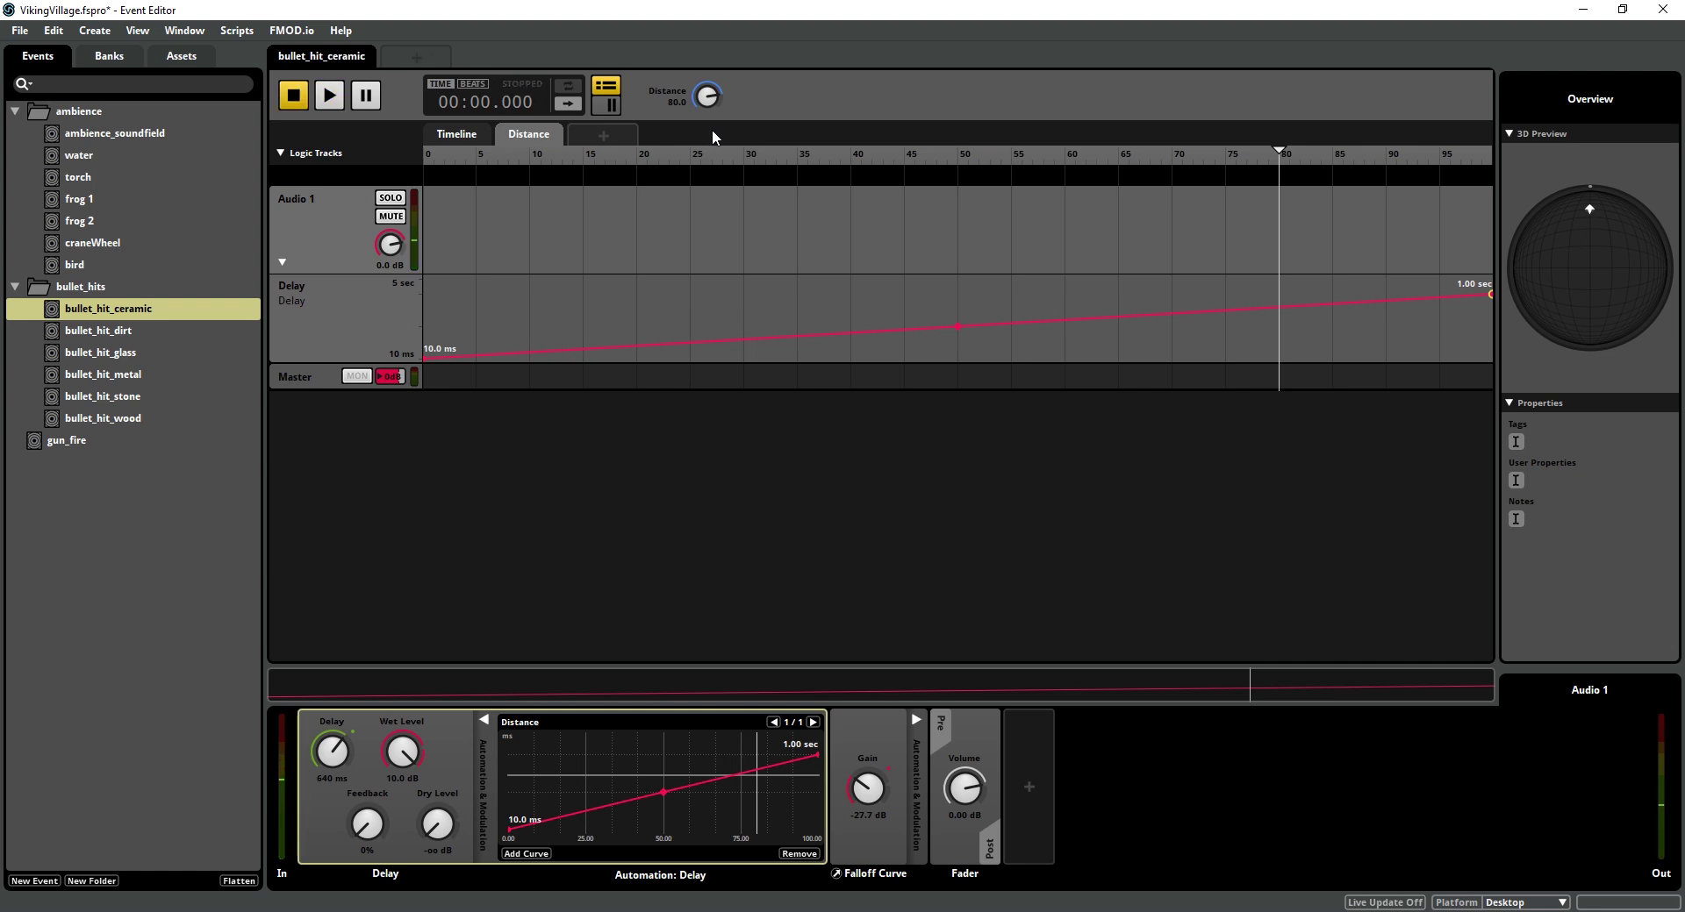
pyautogui.moveTo(506, 154); pyautogui.dragTo(423, 153)
pyautogui.click(479, 137)
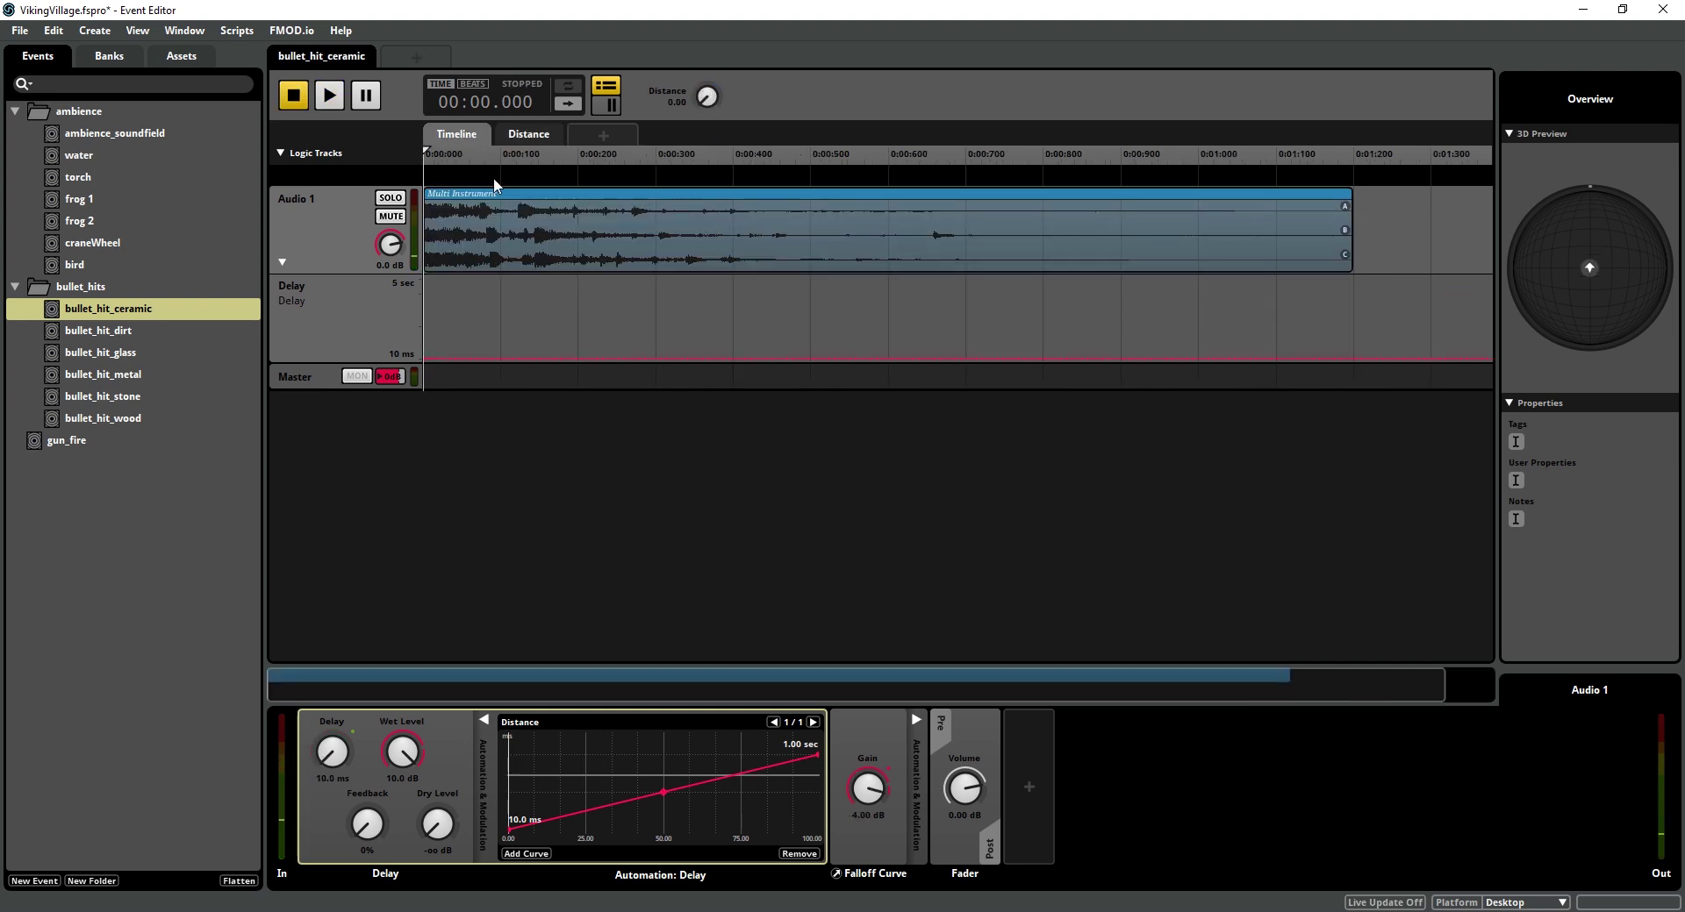
# Audition bullet_hit_ceramic with its emitter moved ahead and to one side of the listener in the 3D preview.
pyautogui.click(406, 224)
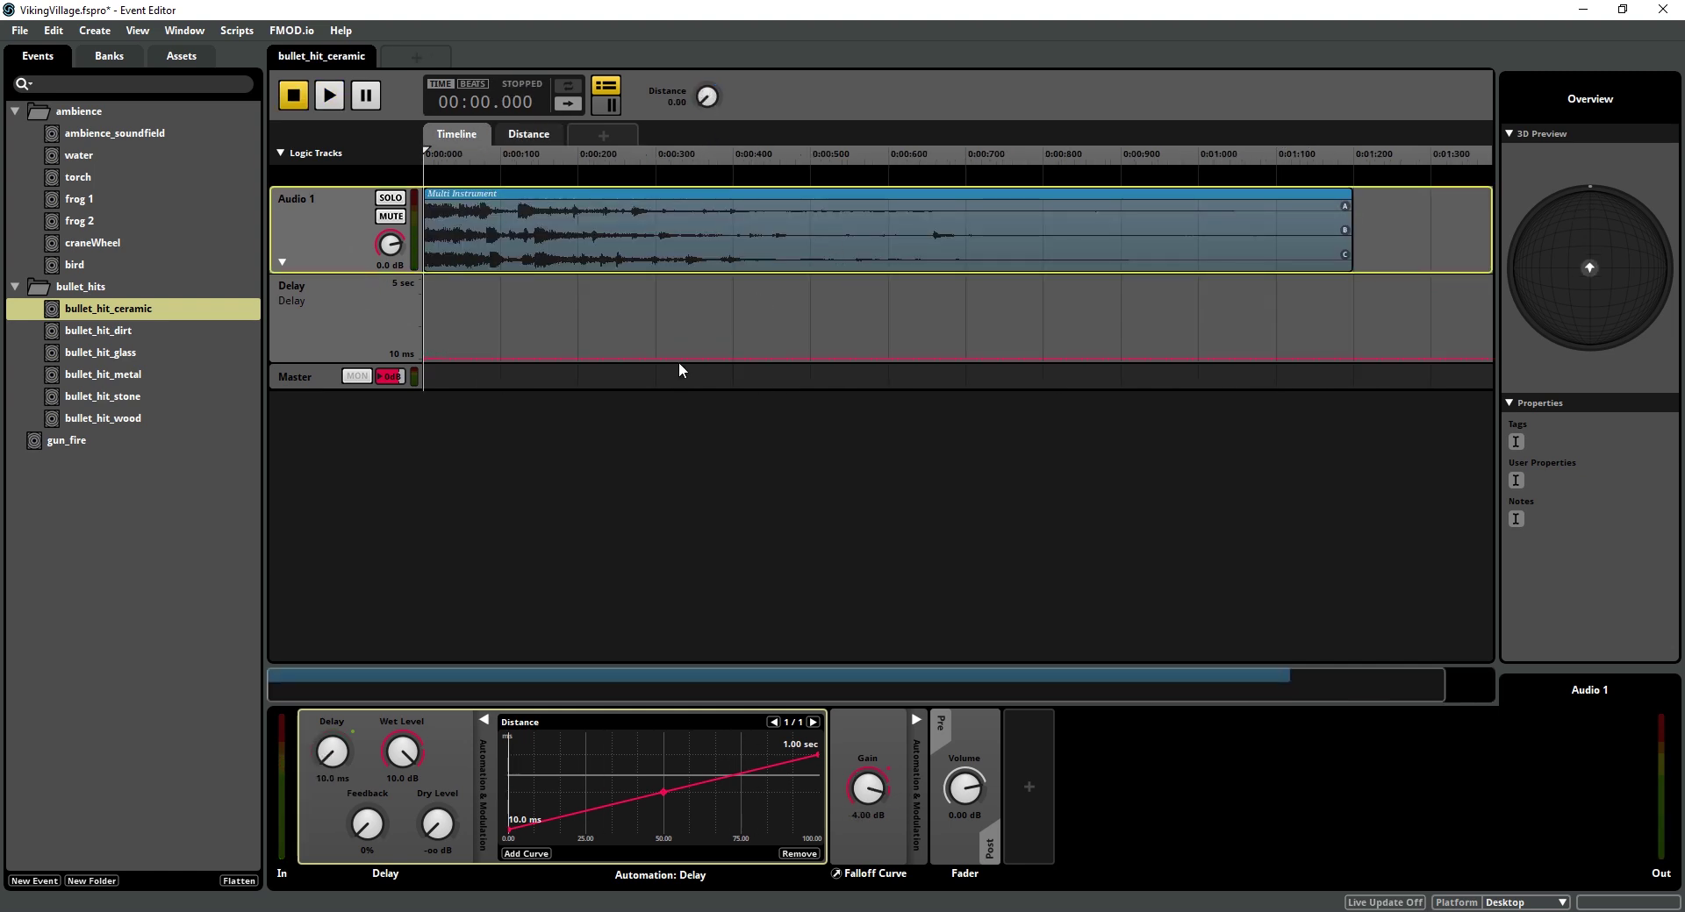
pyautogui.click(483, 722)
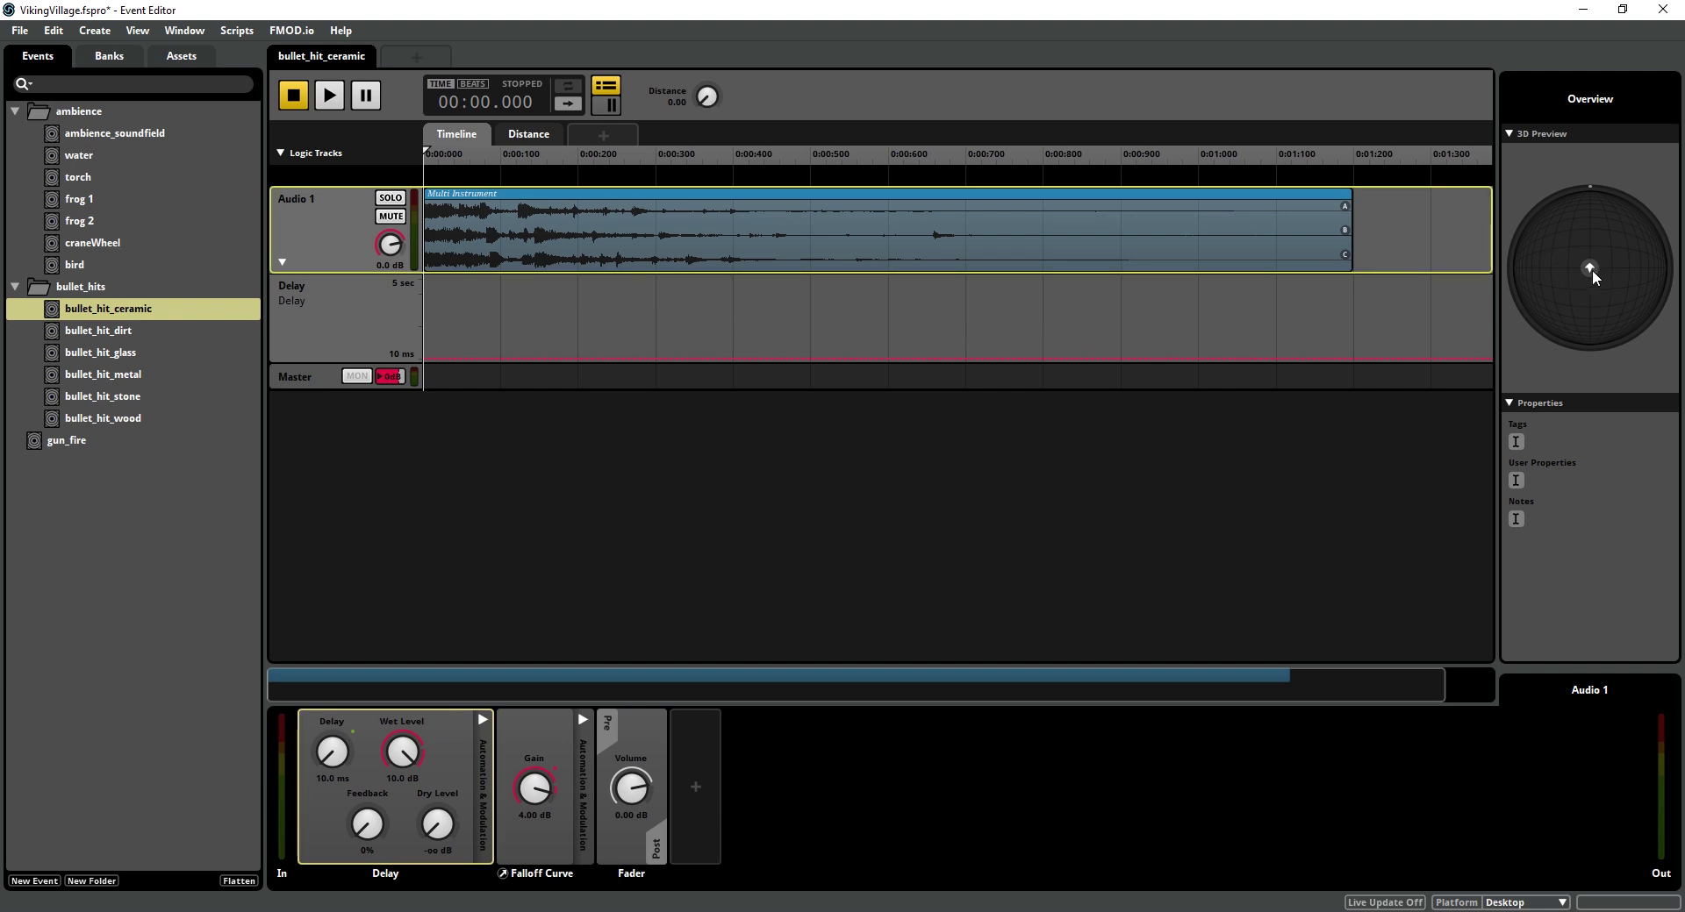
pyautogui.moveTo(1590, 267); pyautogui.dragTo(1624, 225)
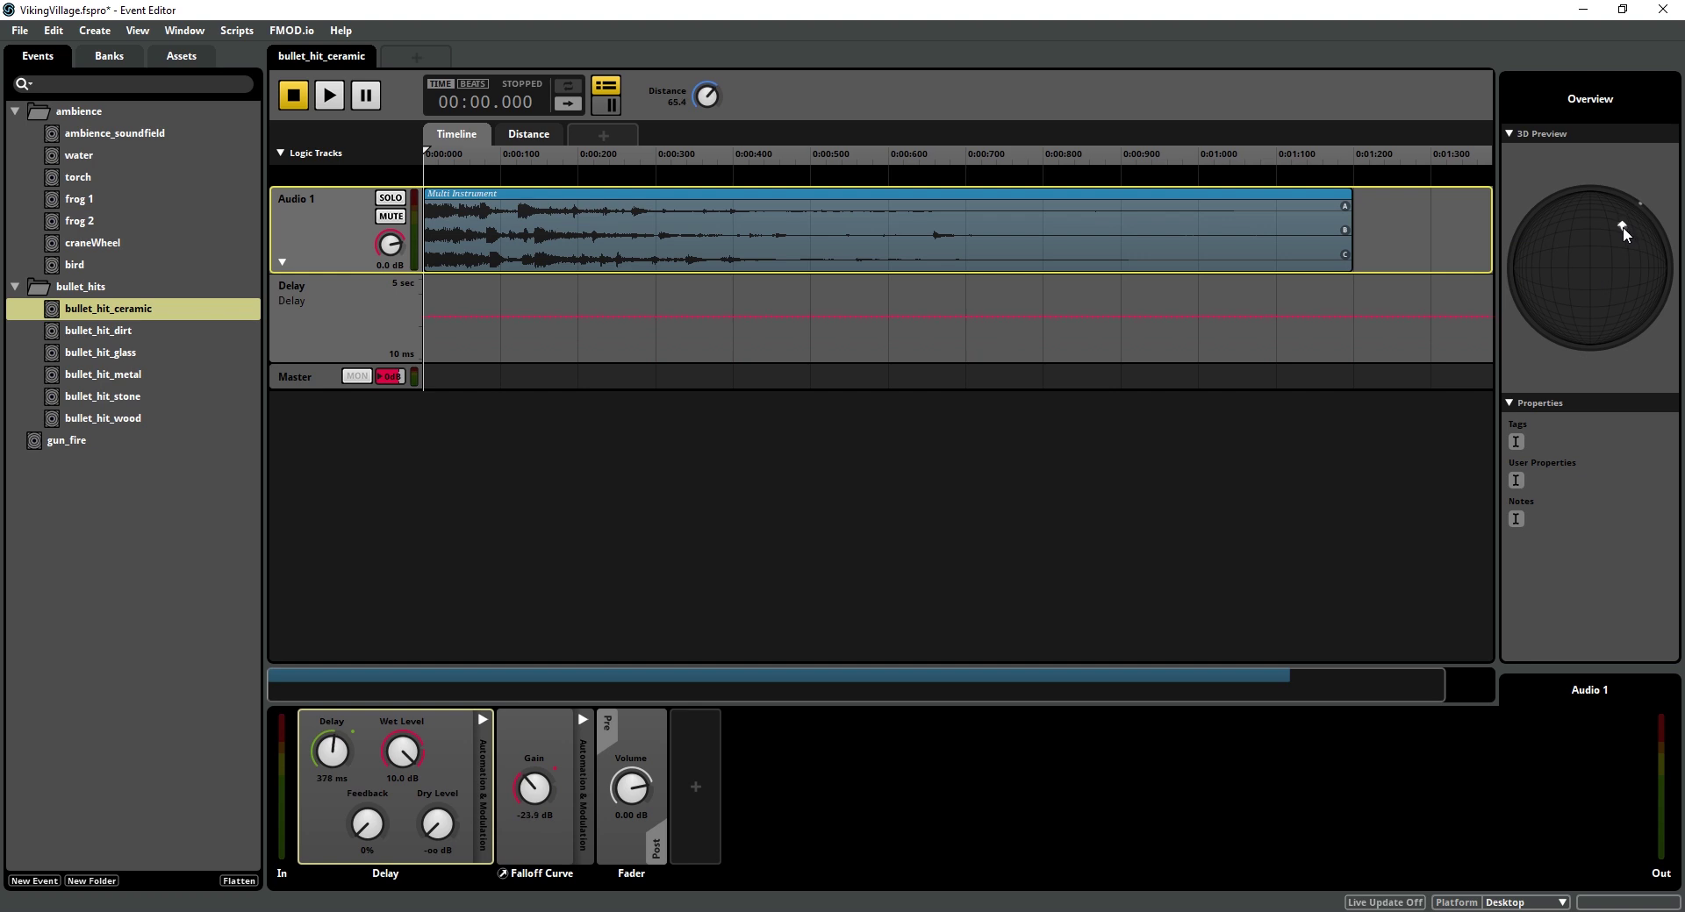
pyautogui.press('space')
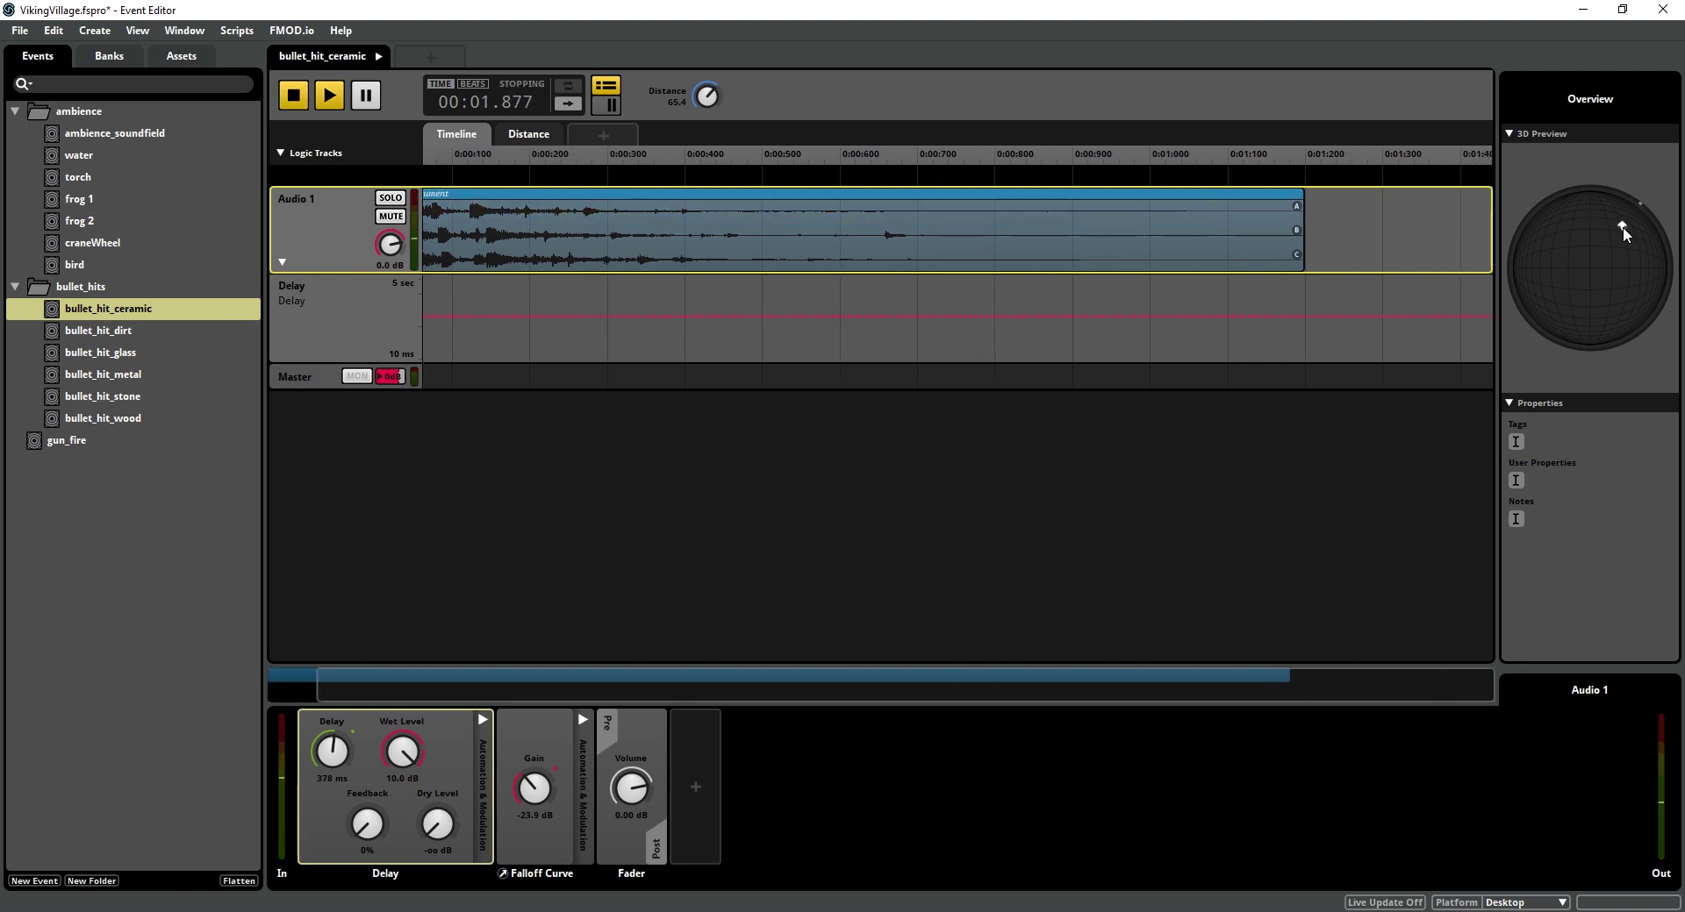
# Convert bullet_hit_ceramic's Delay effect to a preset, and add the Falloff Curve and Delay presets to bullet_hit_dirt's Audio 1 ahead of the fader.
pyautogui.rightClick(458, 725)
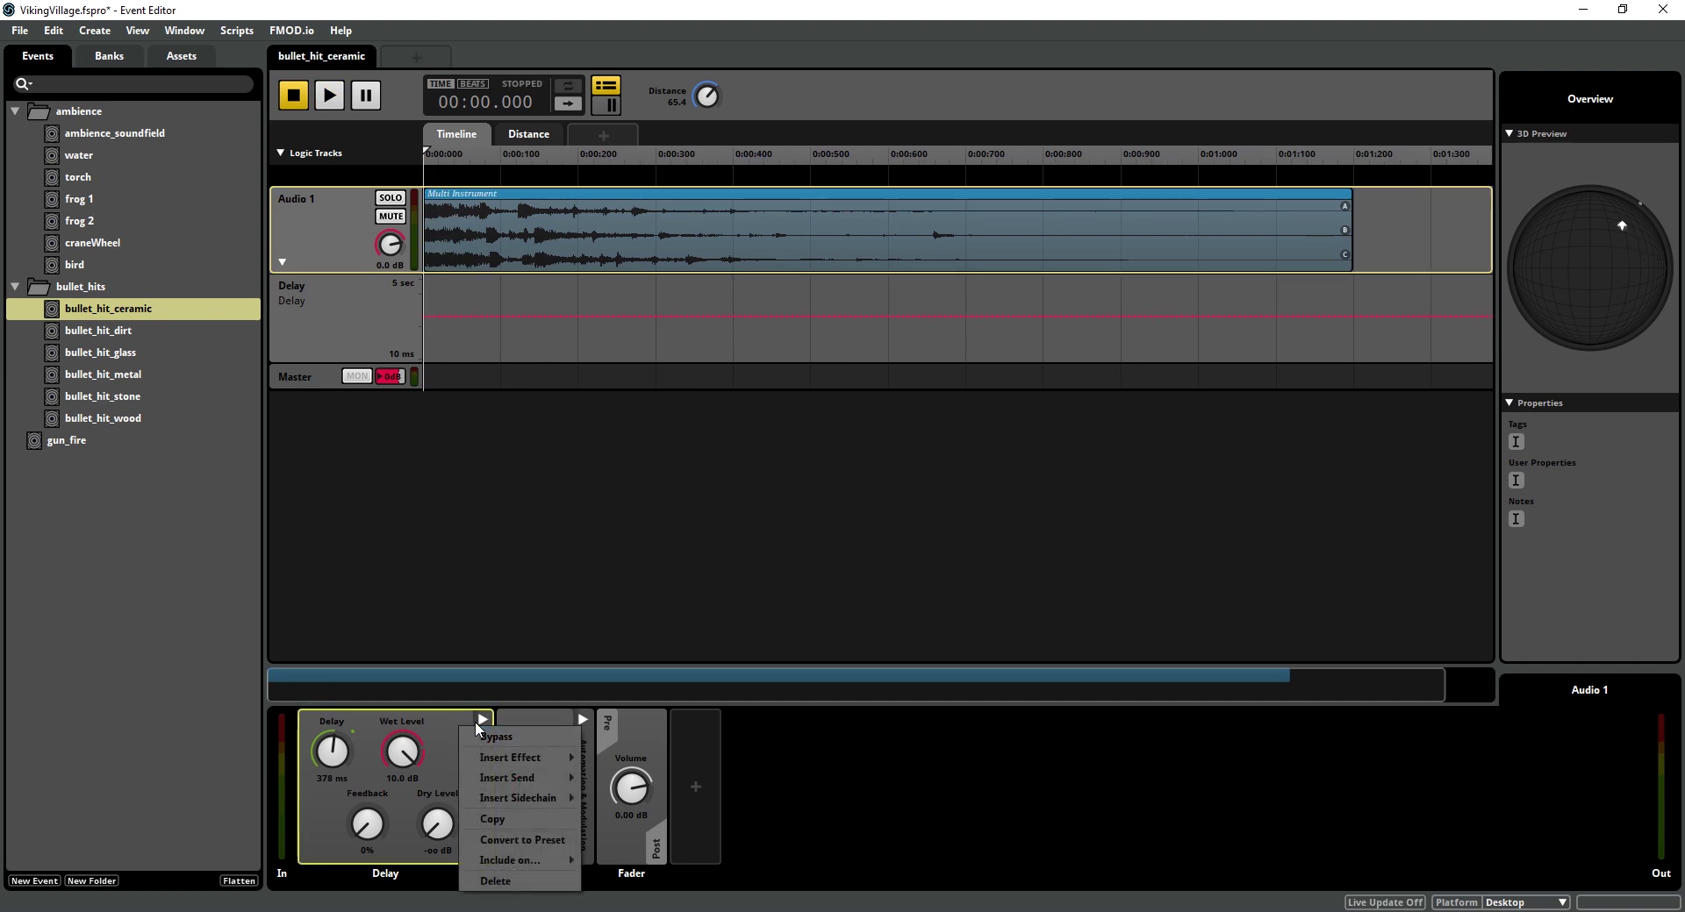
pyautogui.click(561, 836)
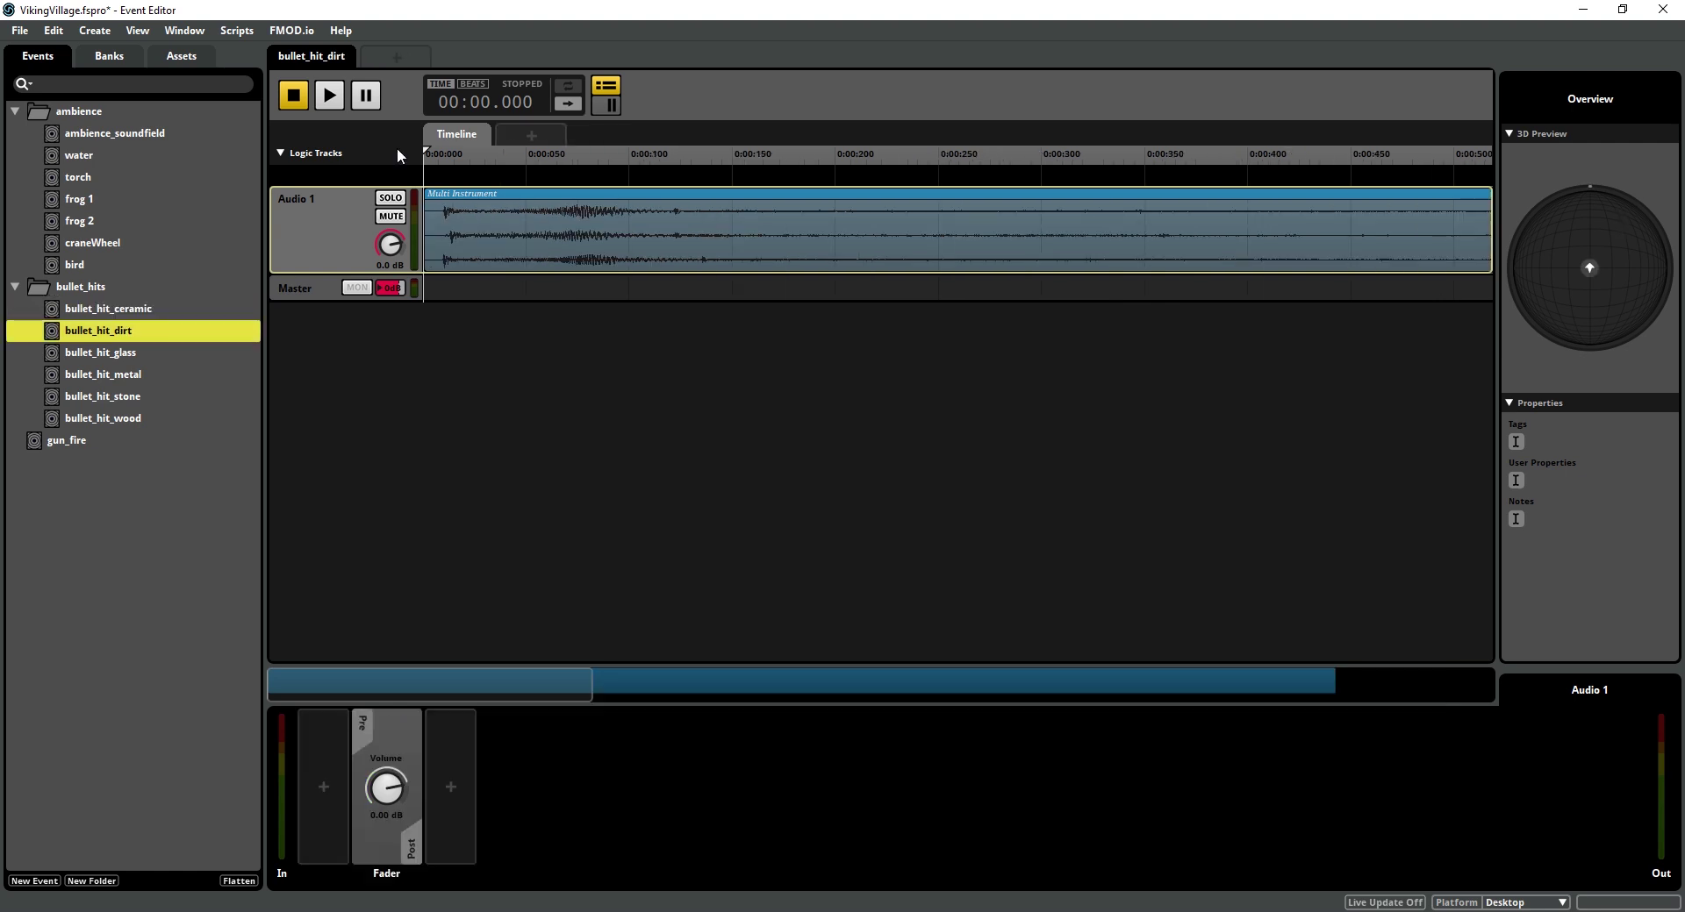
pyautogui.hotkey('ctrl', '4')
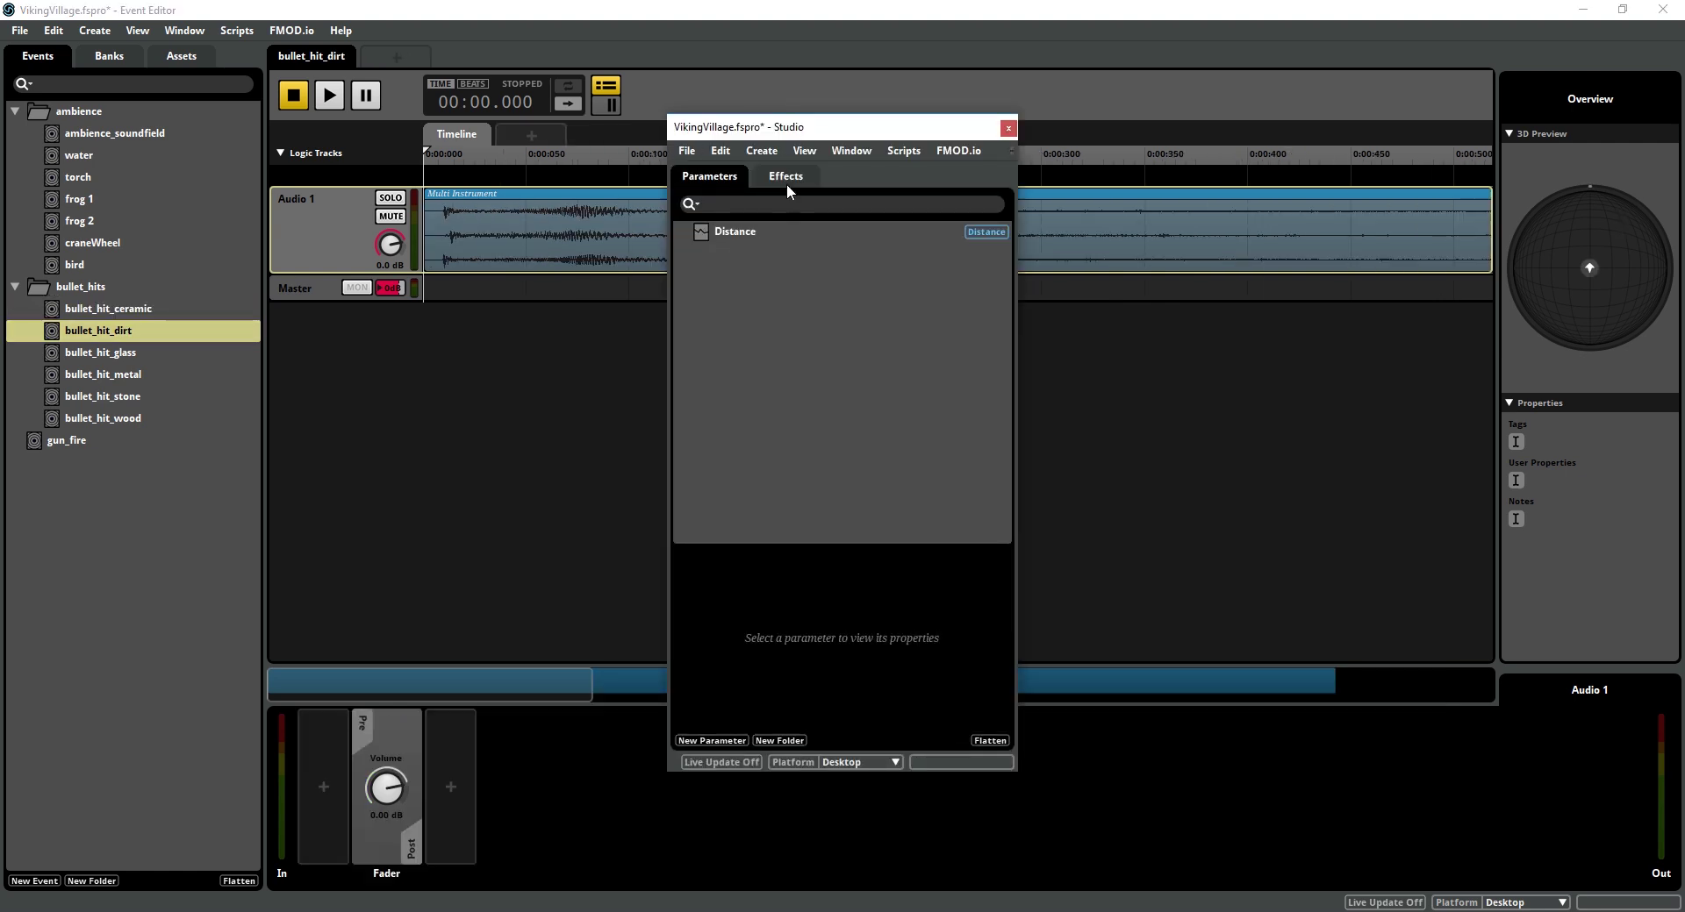
pyautogui.click(794, 178)
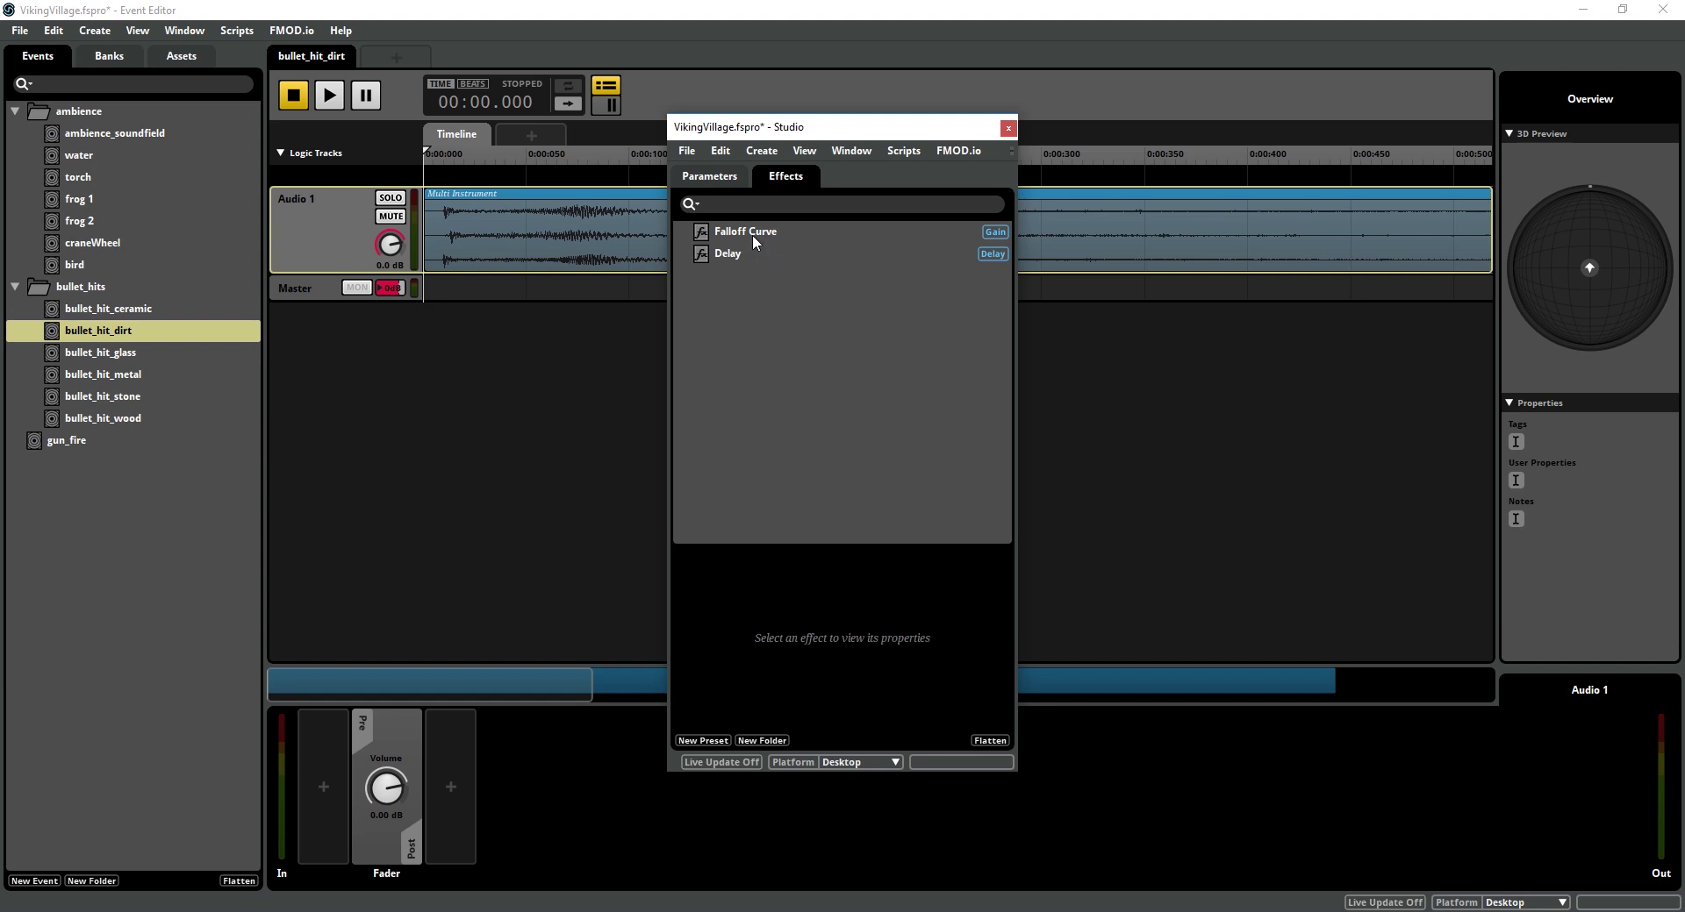
pyautogui.moveTo(738, 232); pyautogui.dragTo(338, 787)
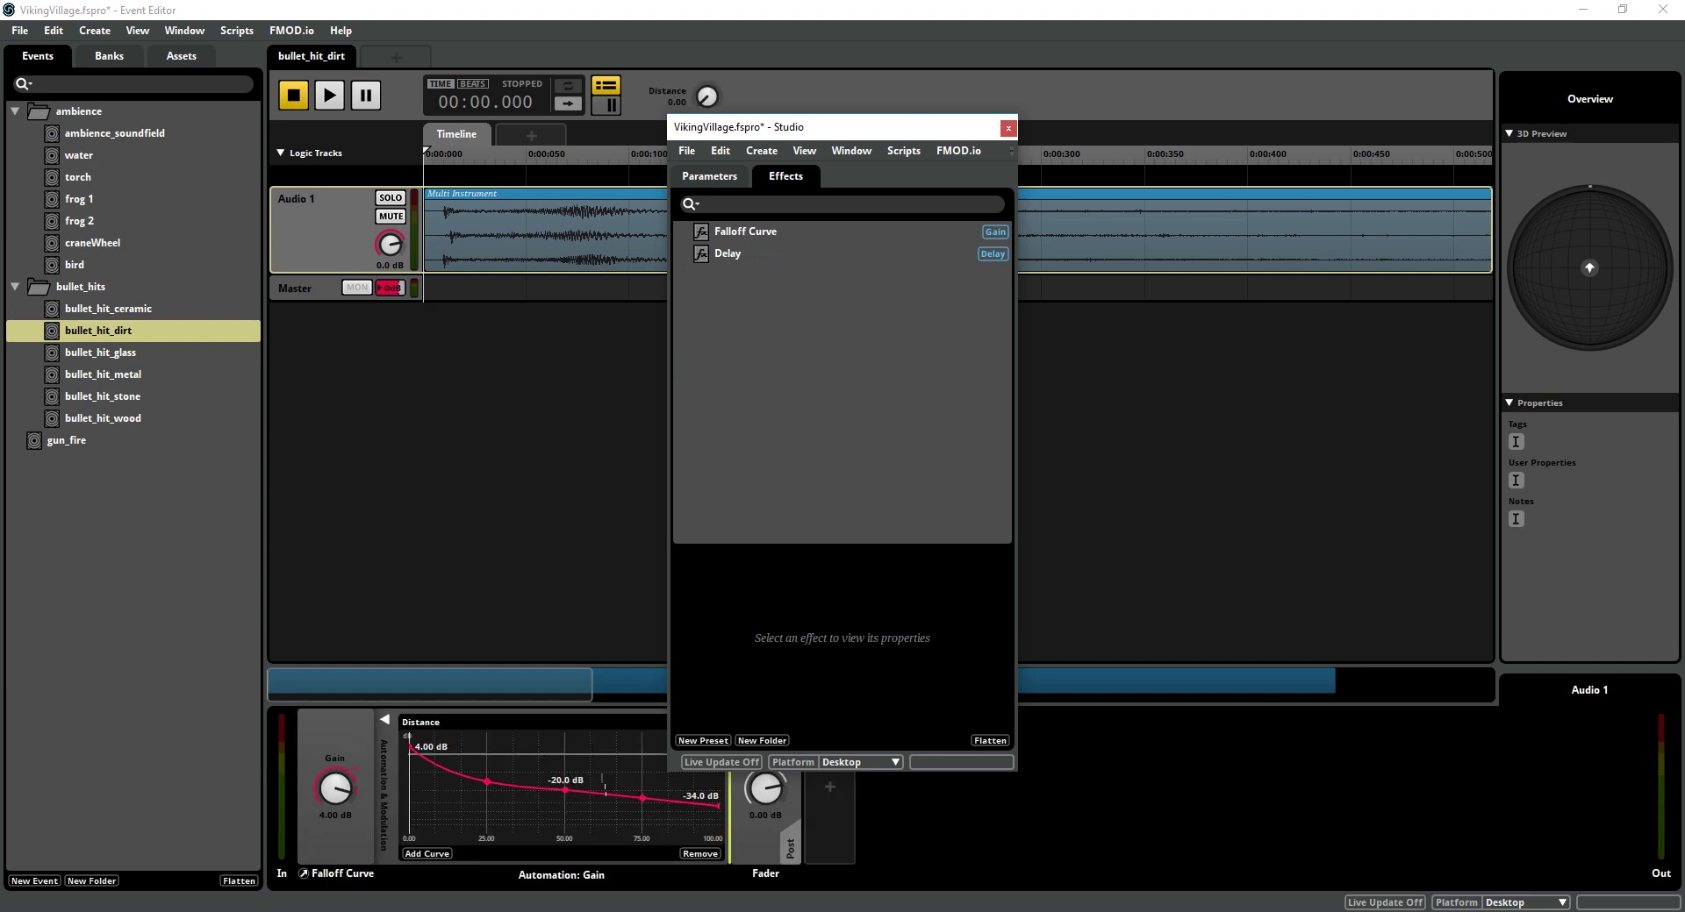
pyautogui.doubleClick(727, 254)
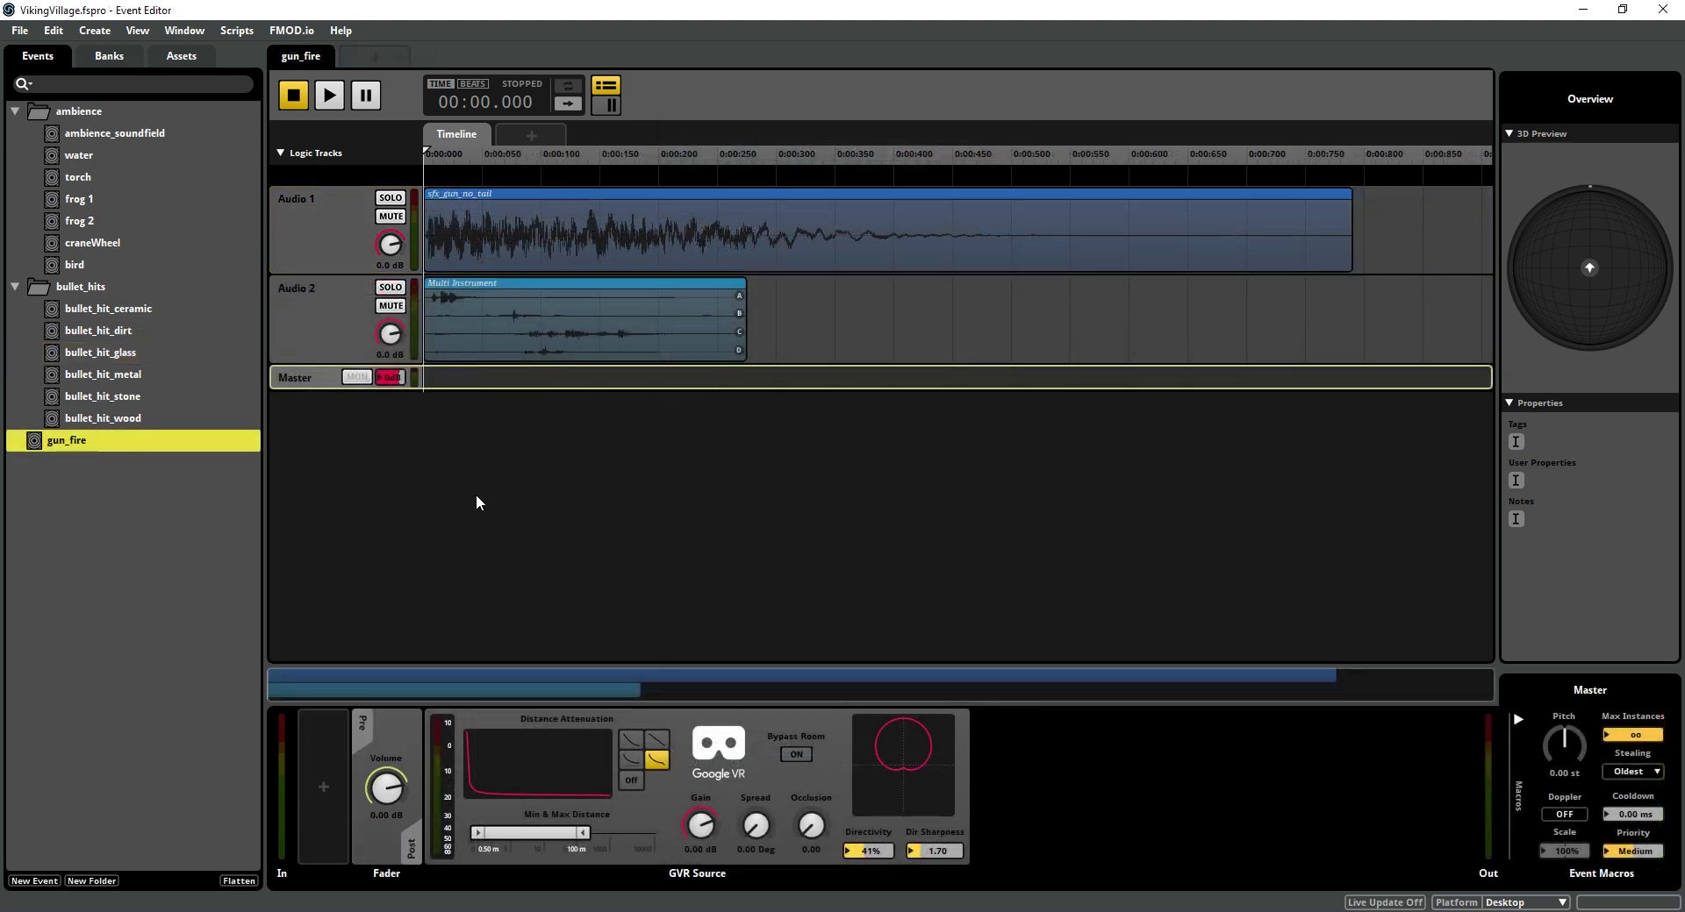
# Examine the effect chains on the bullet hit events' Audio 1 tracks and the GVR Source on bullet_hit_glass's master track.
pyautogui.click(477, 497)
pyautogui.click(122, 310)
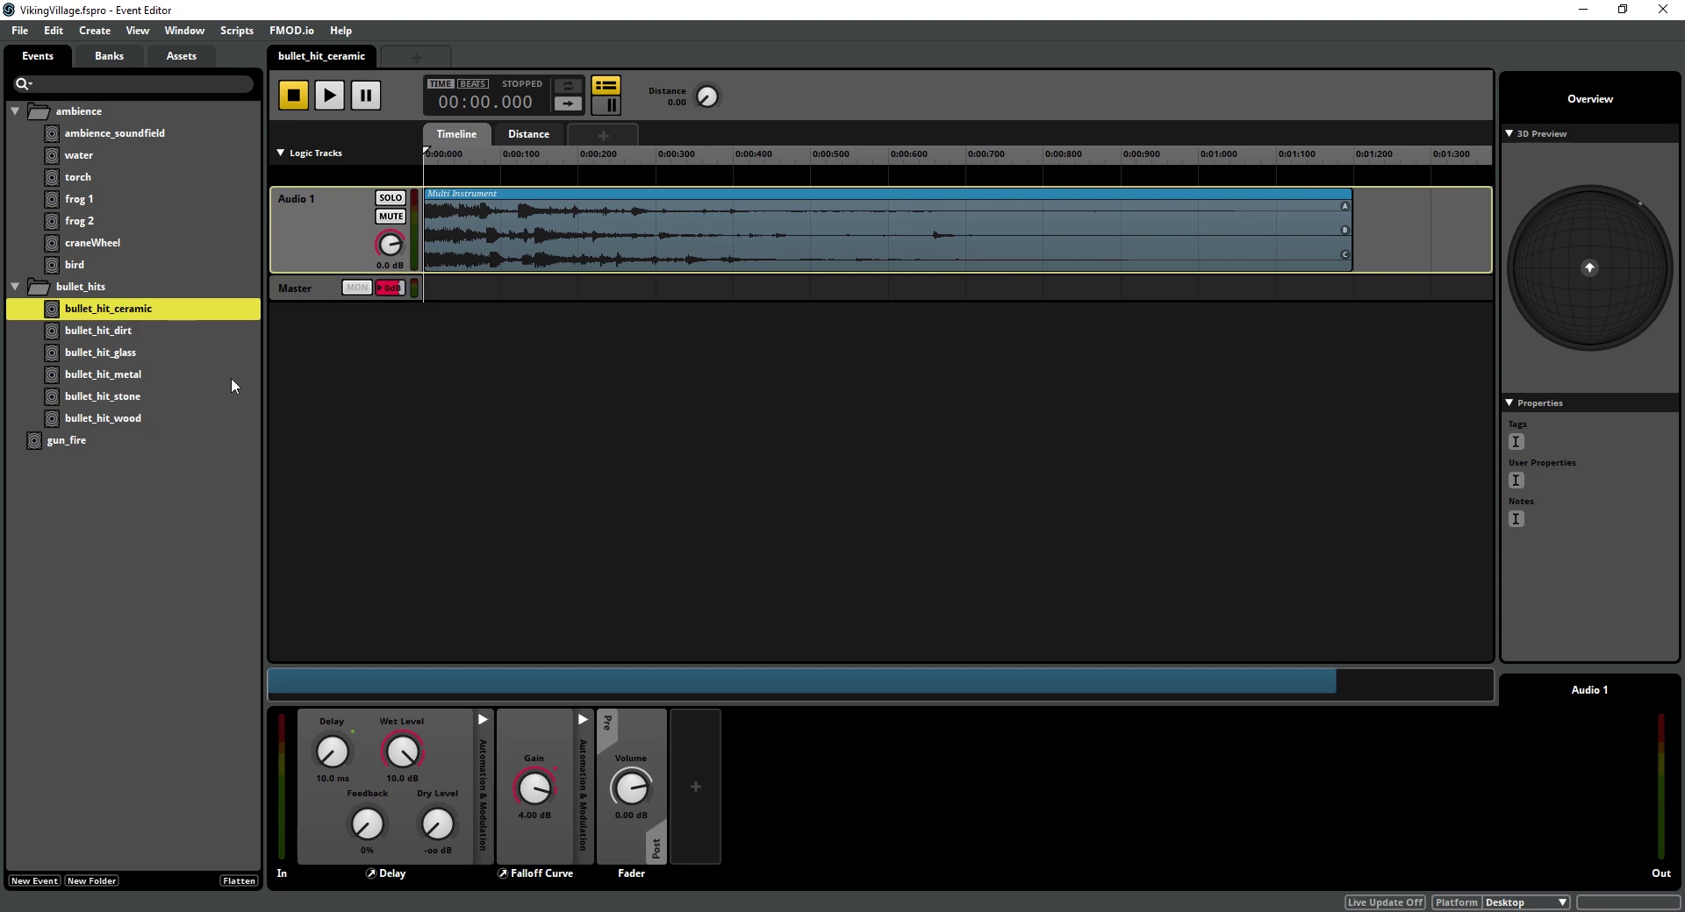
pyautogui.click(119, 338)
pyautogui.click(145, 355)
pyautogui.click(149, 397)
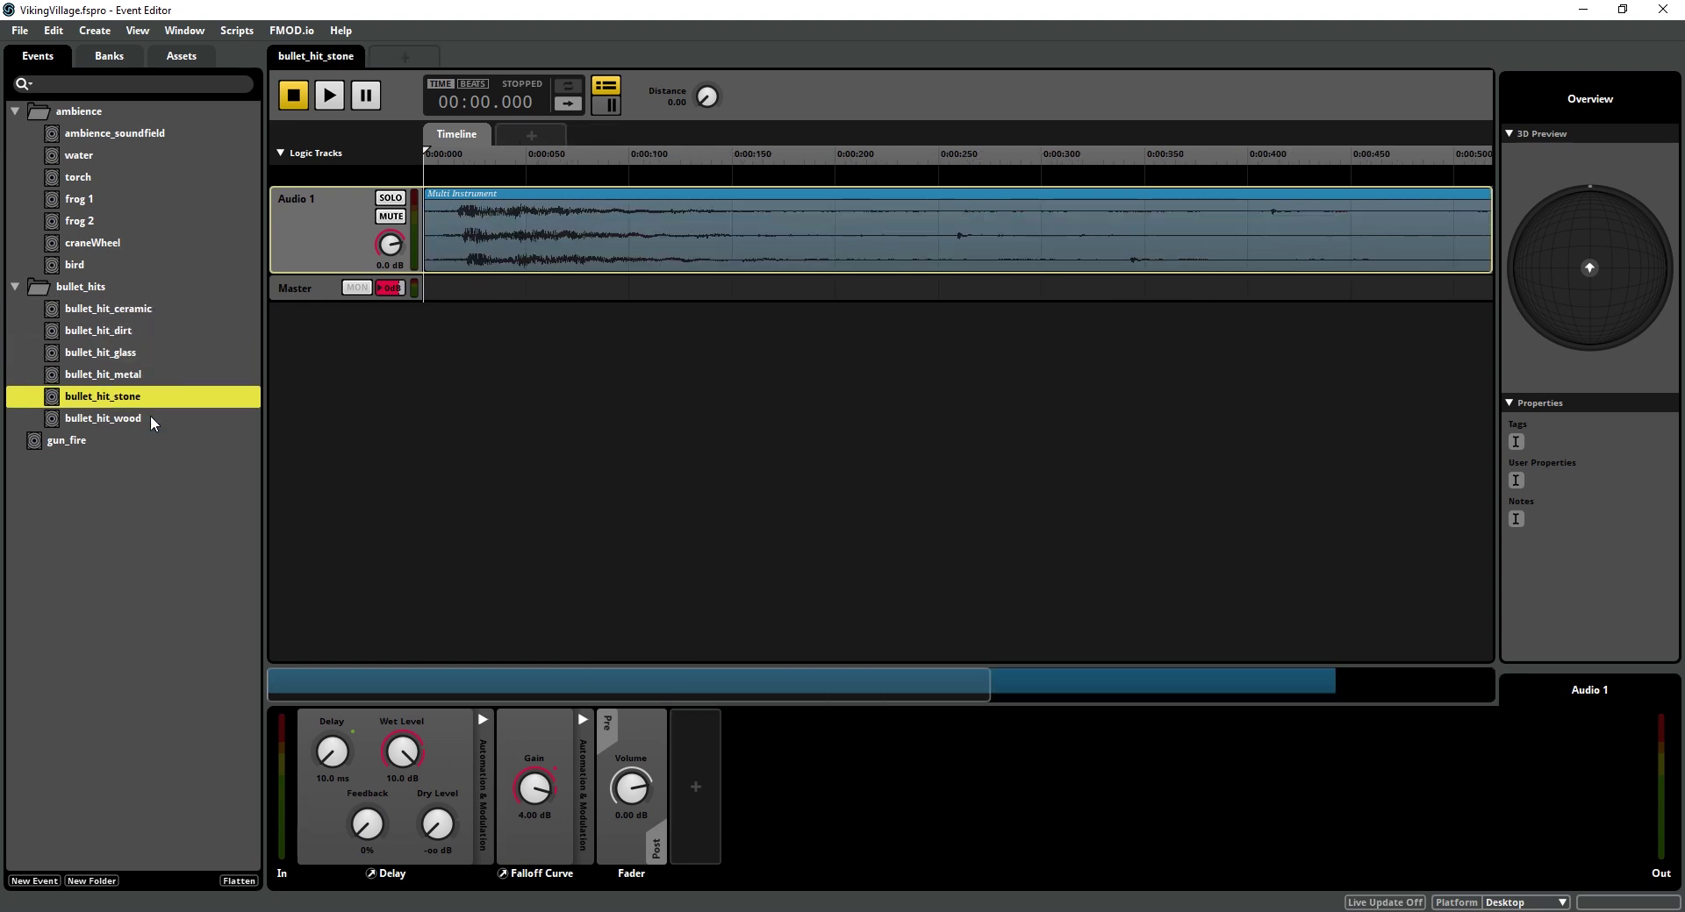
pyautogui.click(150, 417)
pyautogui.click(142, 355)
pyautogui.click(303, 292)
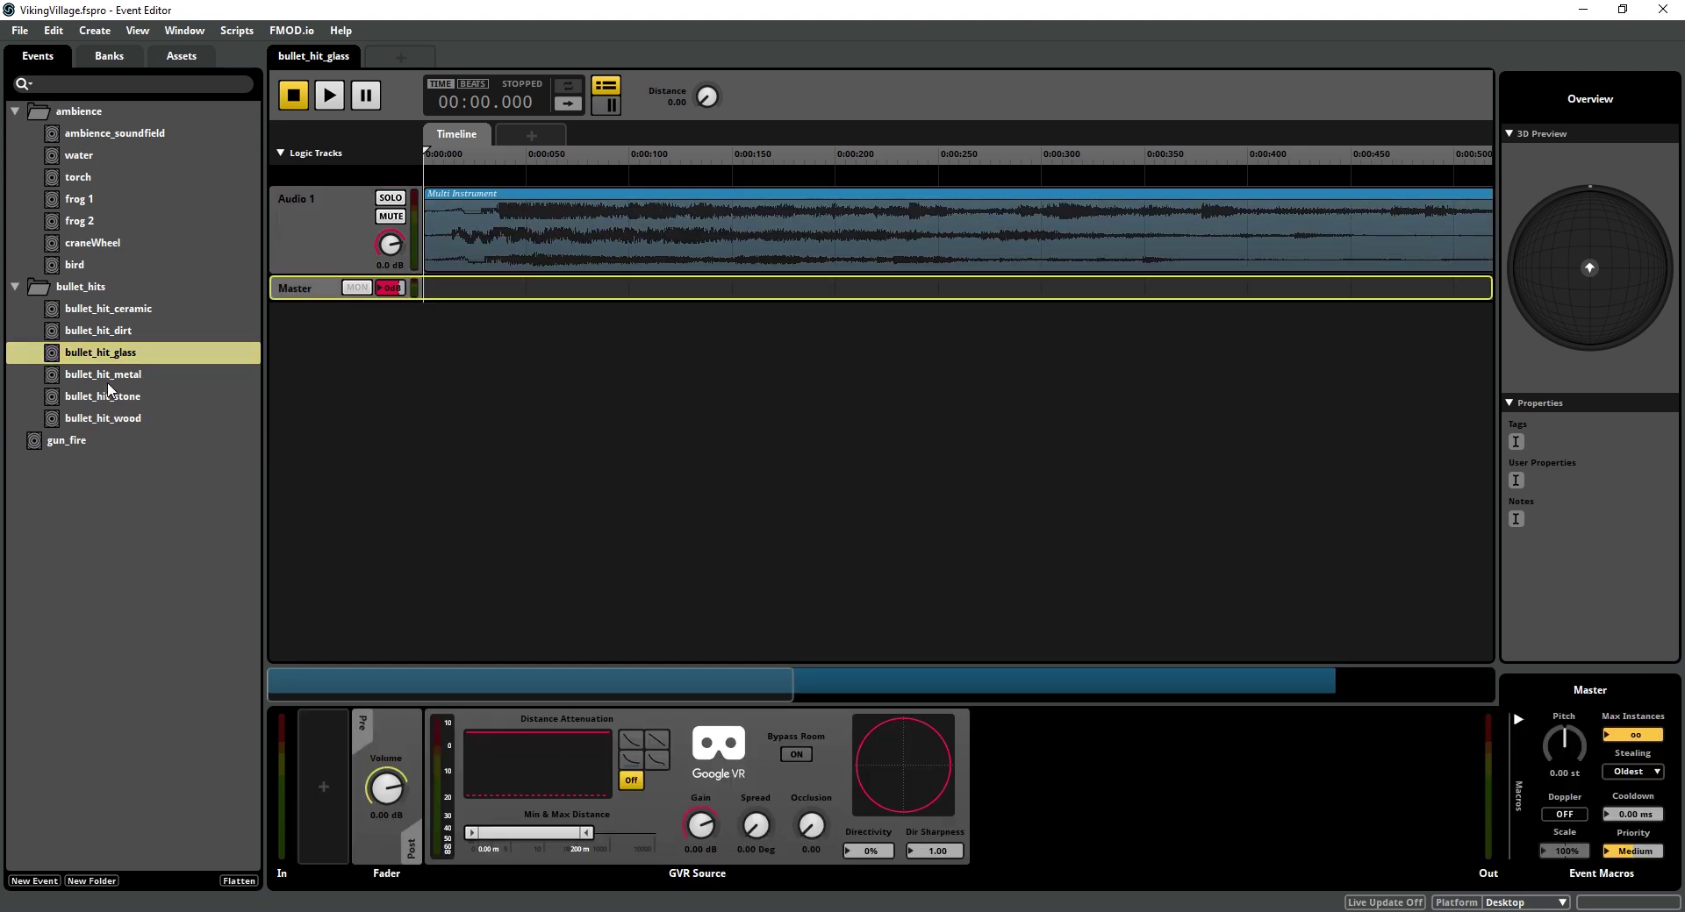
# Build the project's banks for the Desktop platform.
pyautogui.click(418, 444)
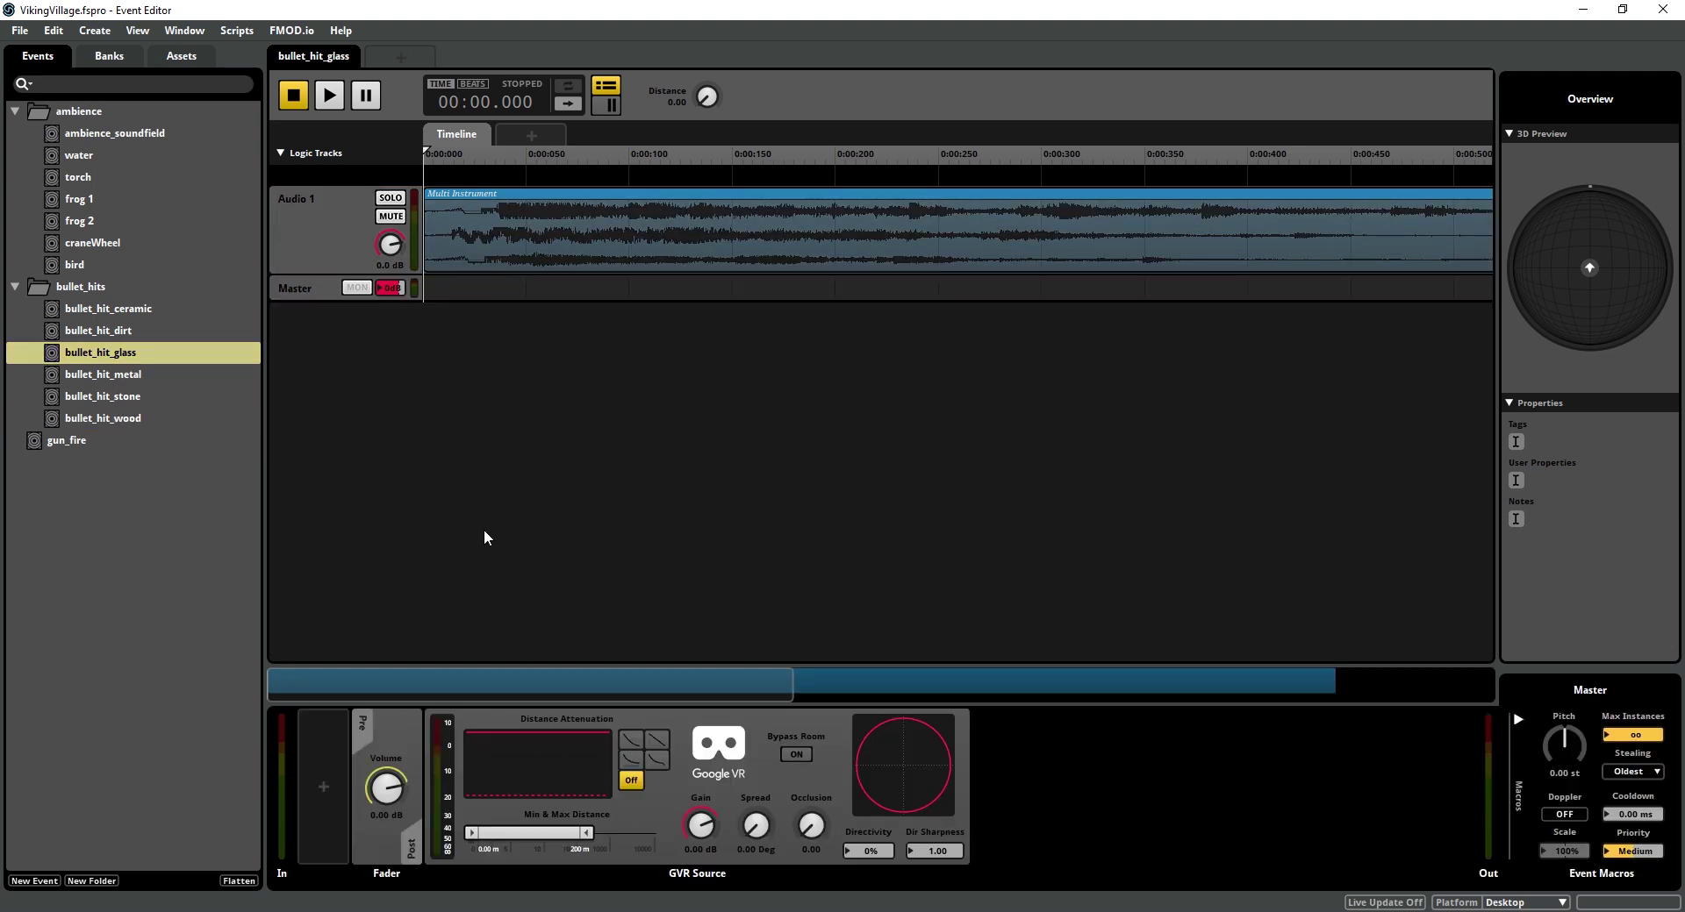
pyautogui.press('F7')
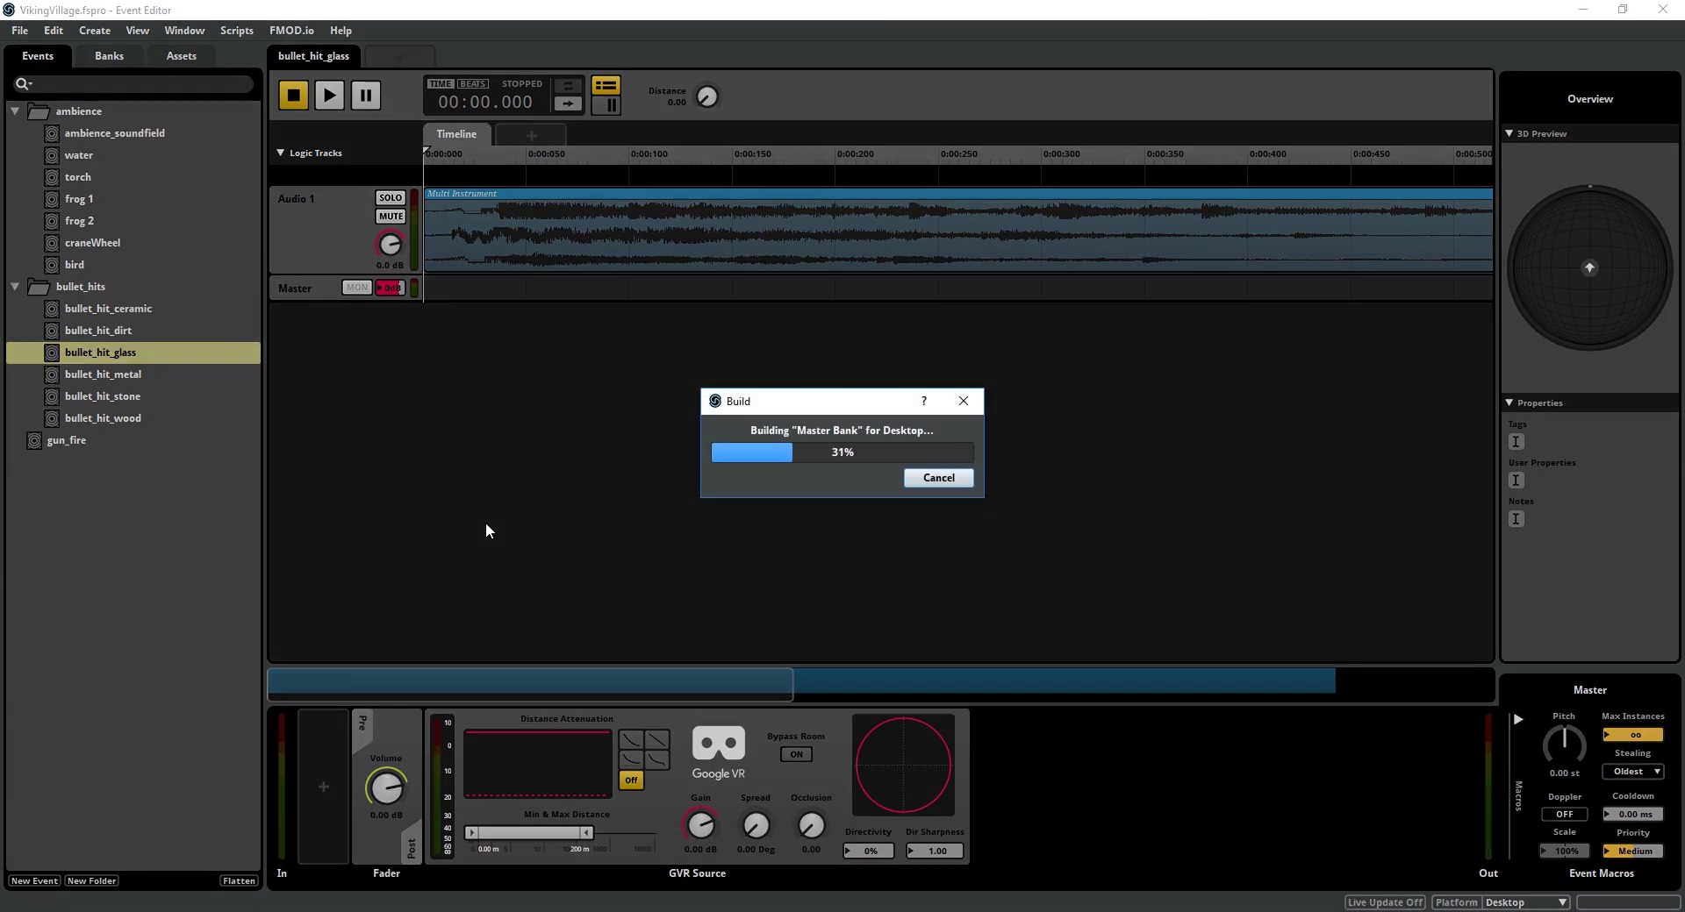